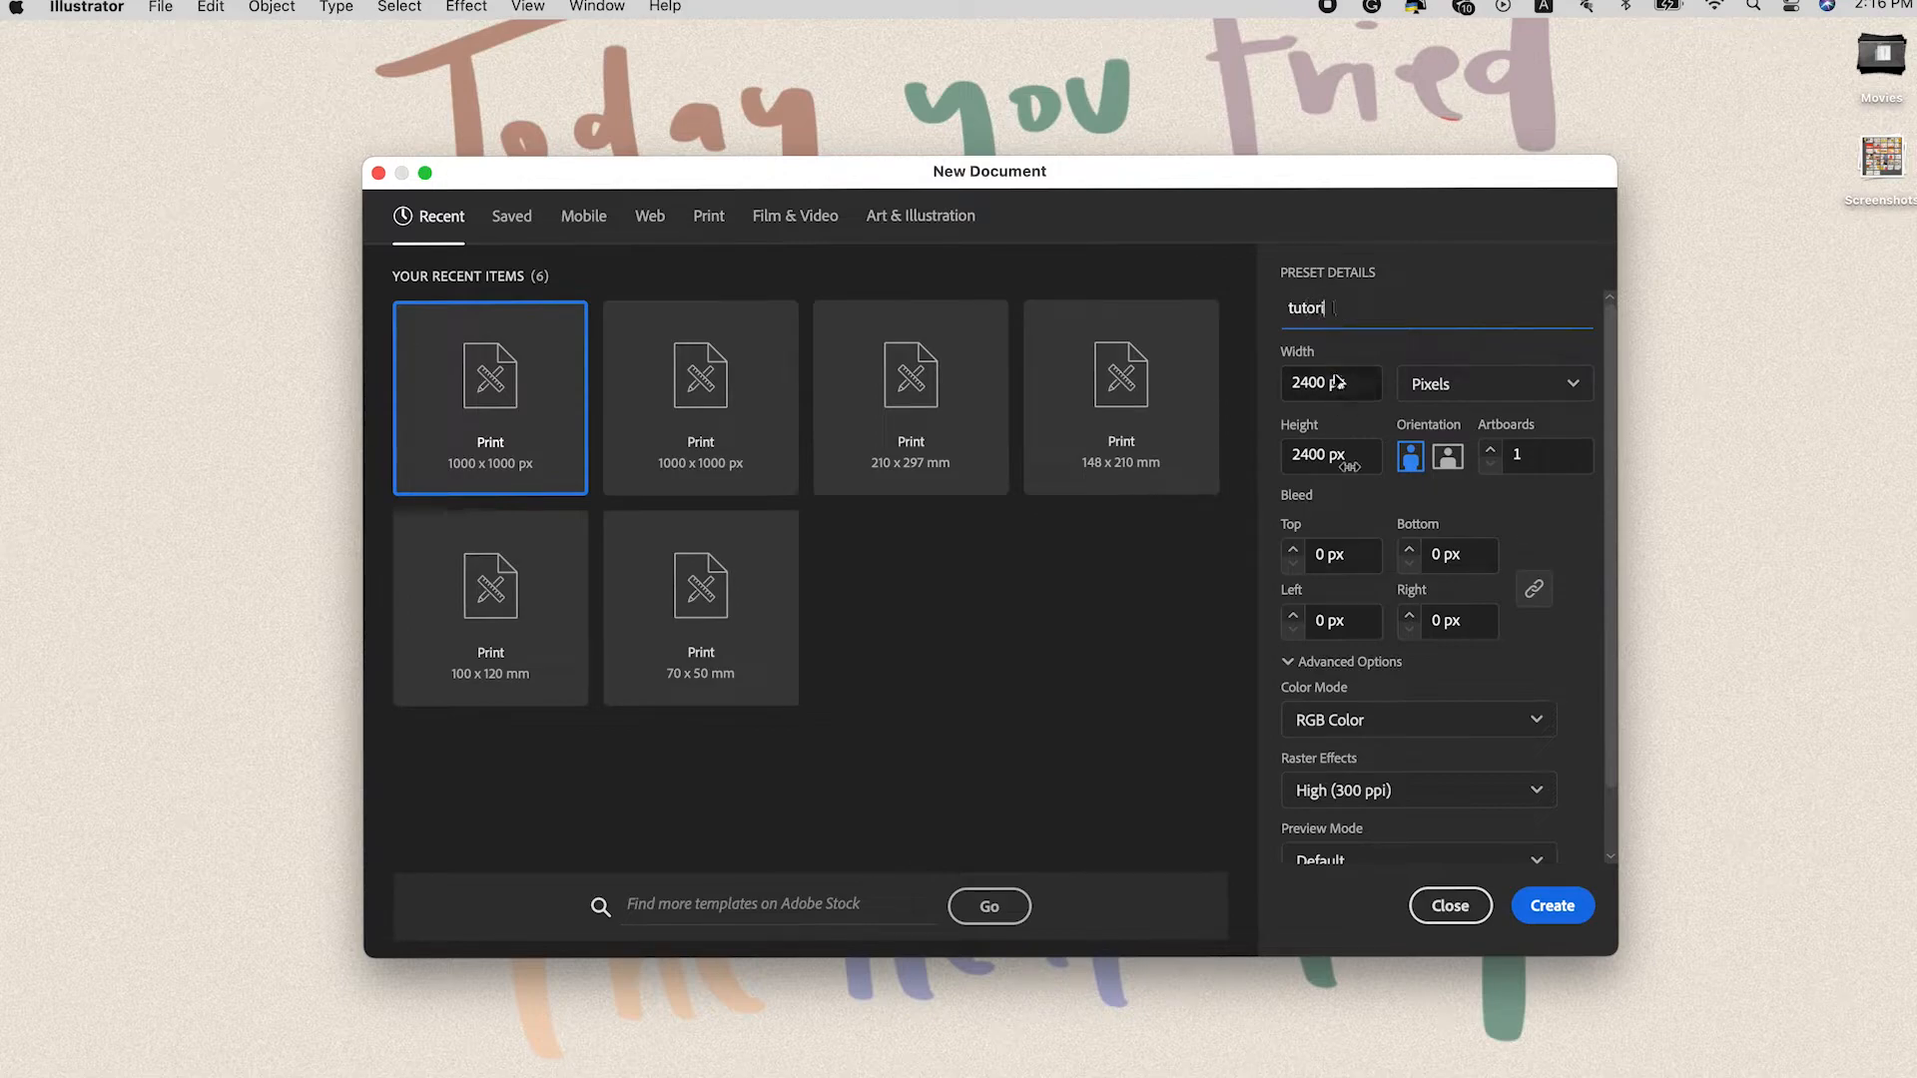
Step: Create a 2400 x 2400 px RGB document named tutorial with one artboard and 300 ppi raster effects, and check the artboard's size
click(1552, 906)
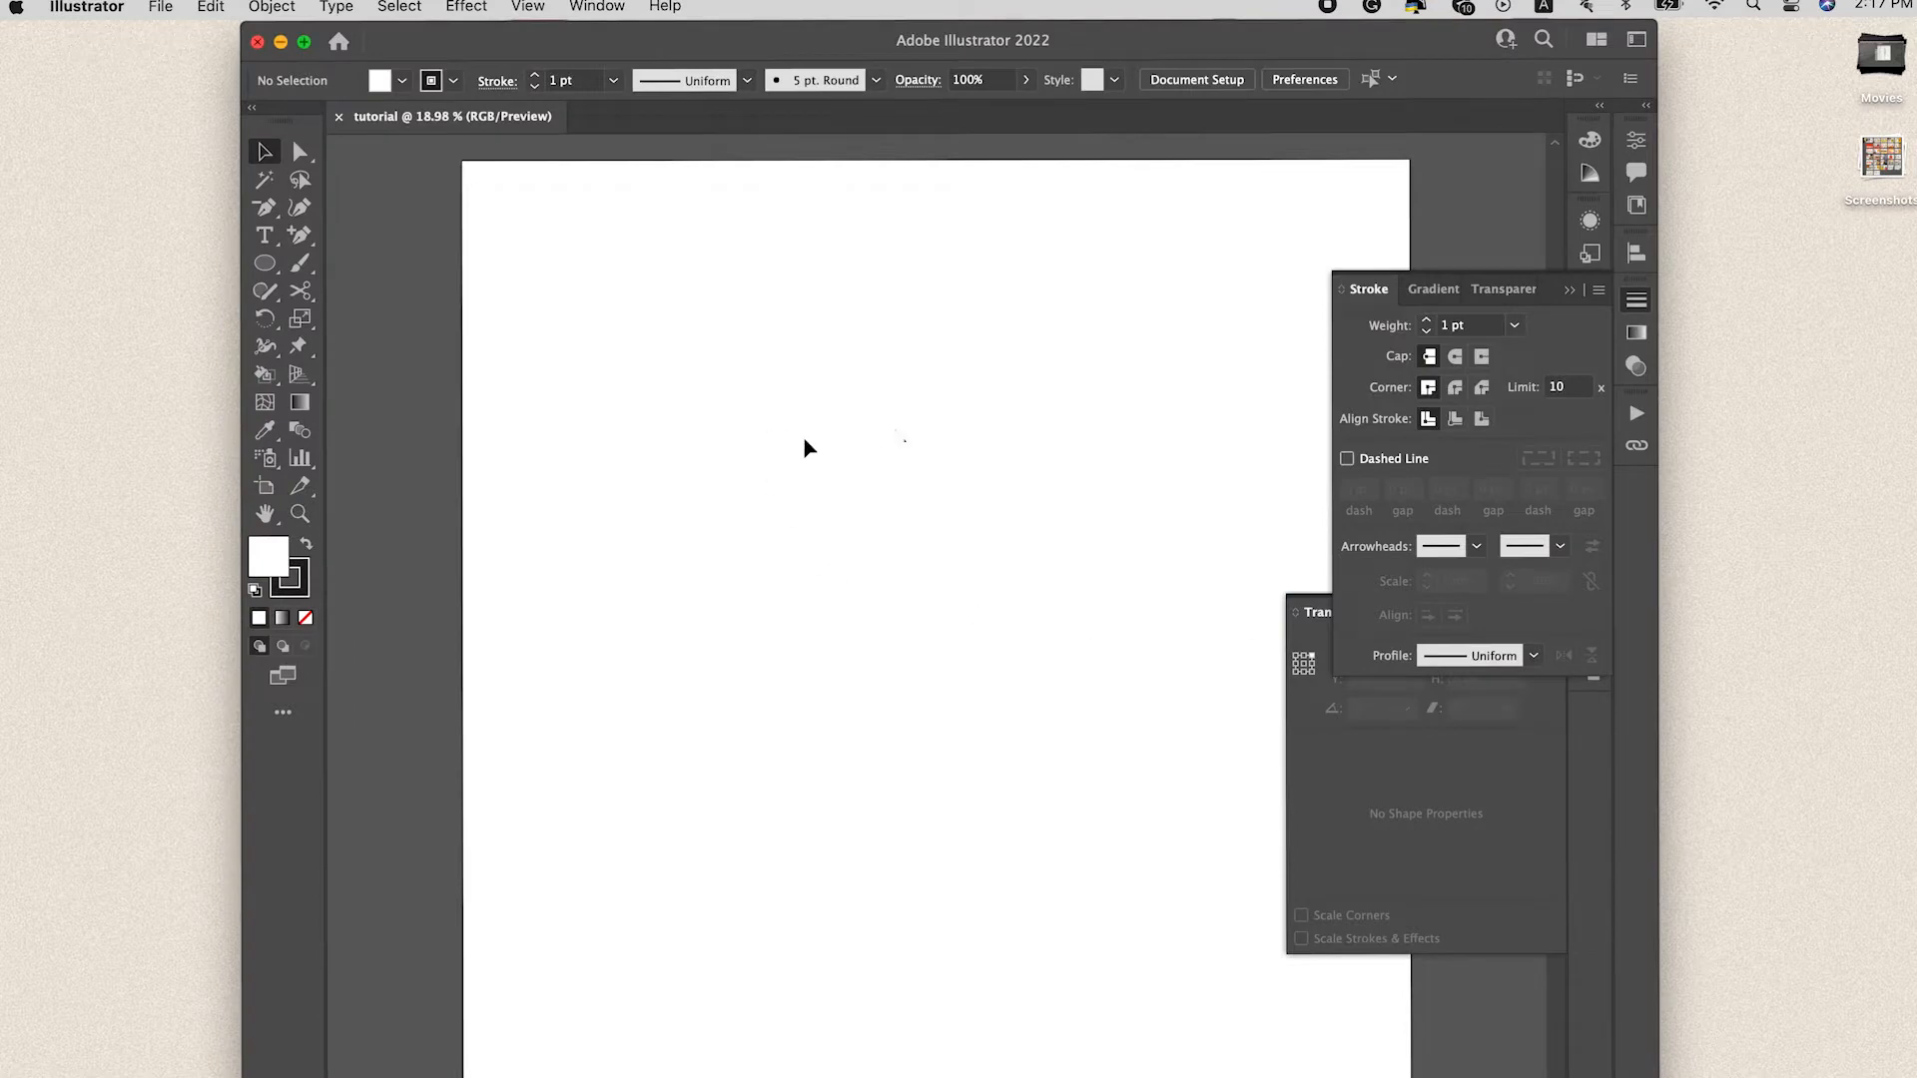
key(super+0)
click(262, 489)
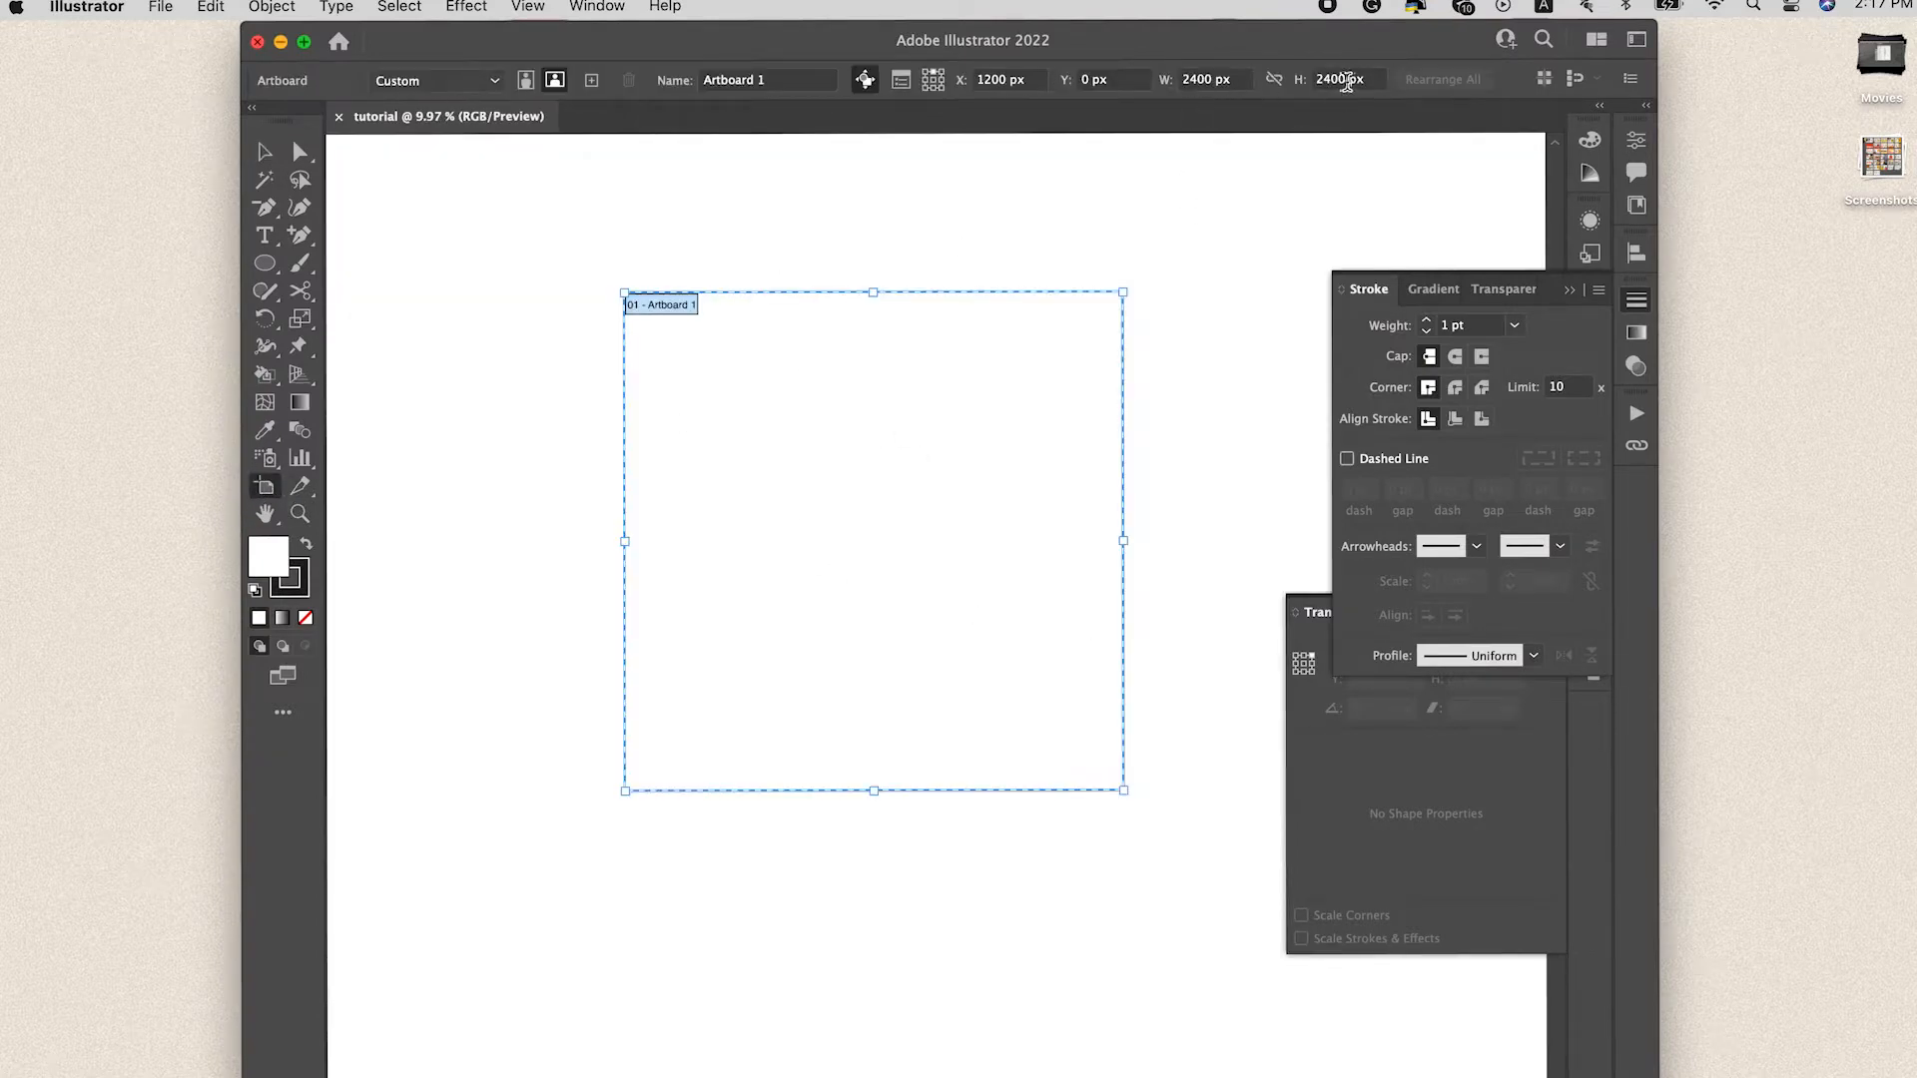
key(Escape)
scroll(975, 562, down, 1)
scroll(975, 564, up, 2)
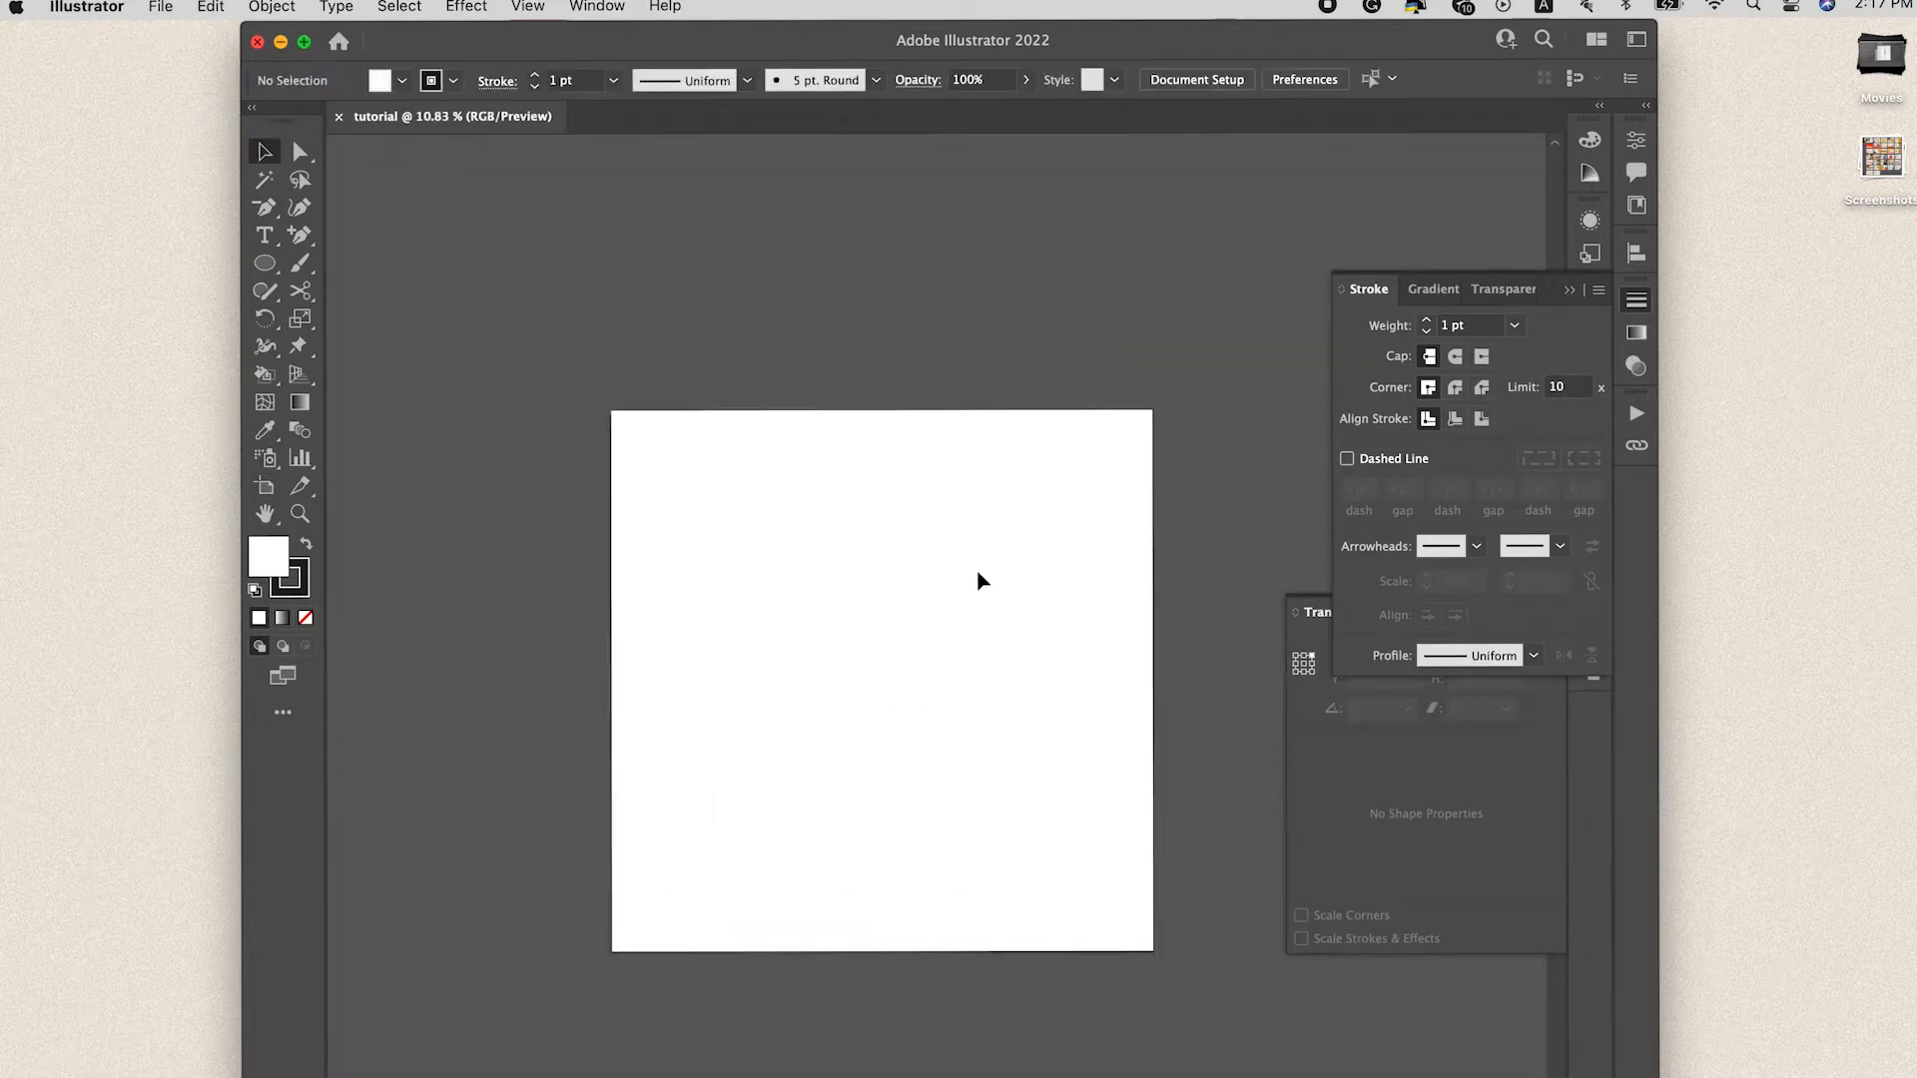
scroll(979, 579, down, 1)
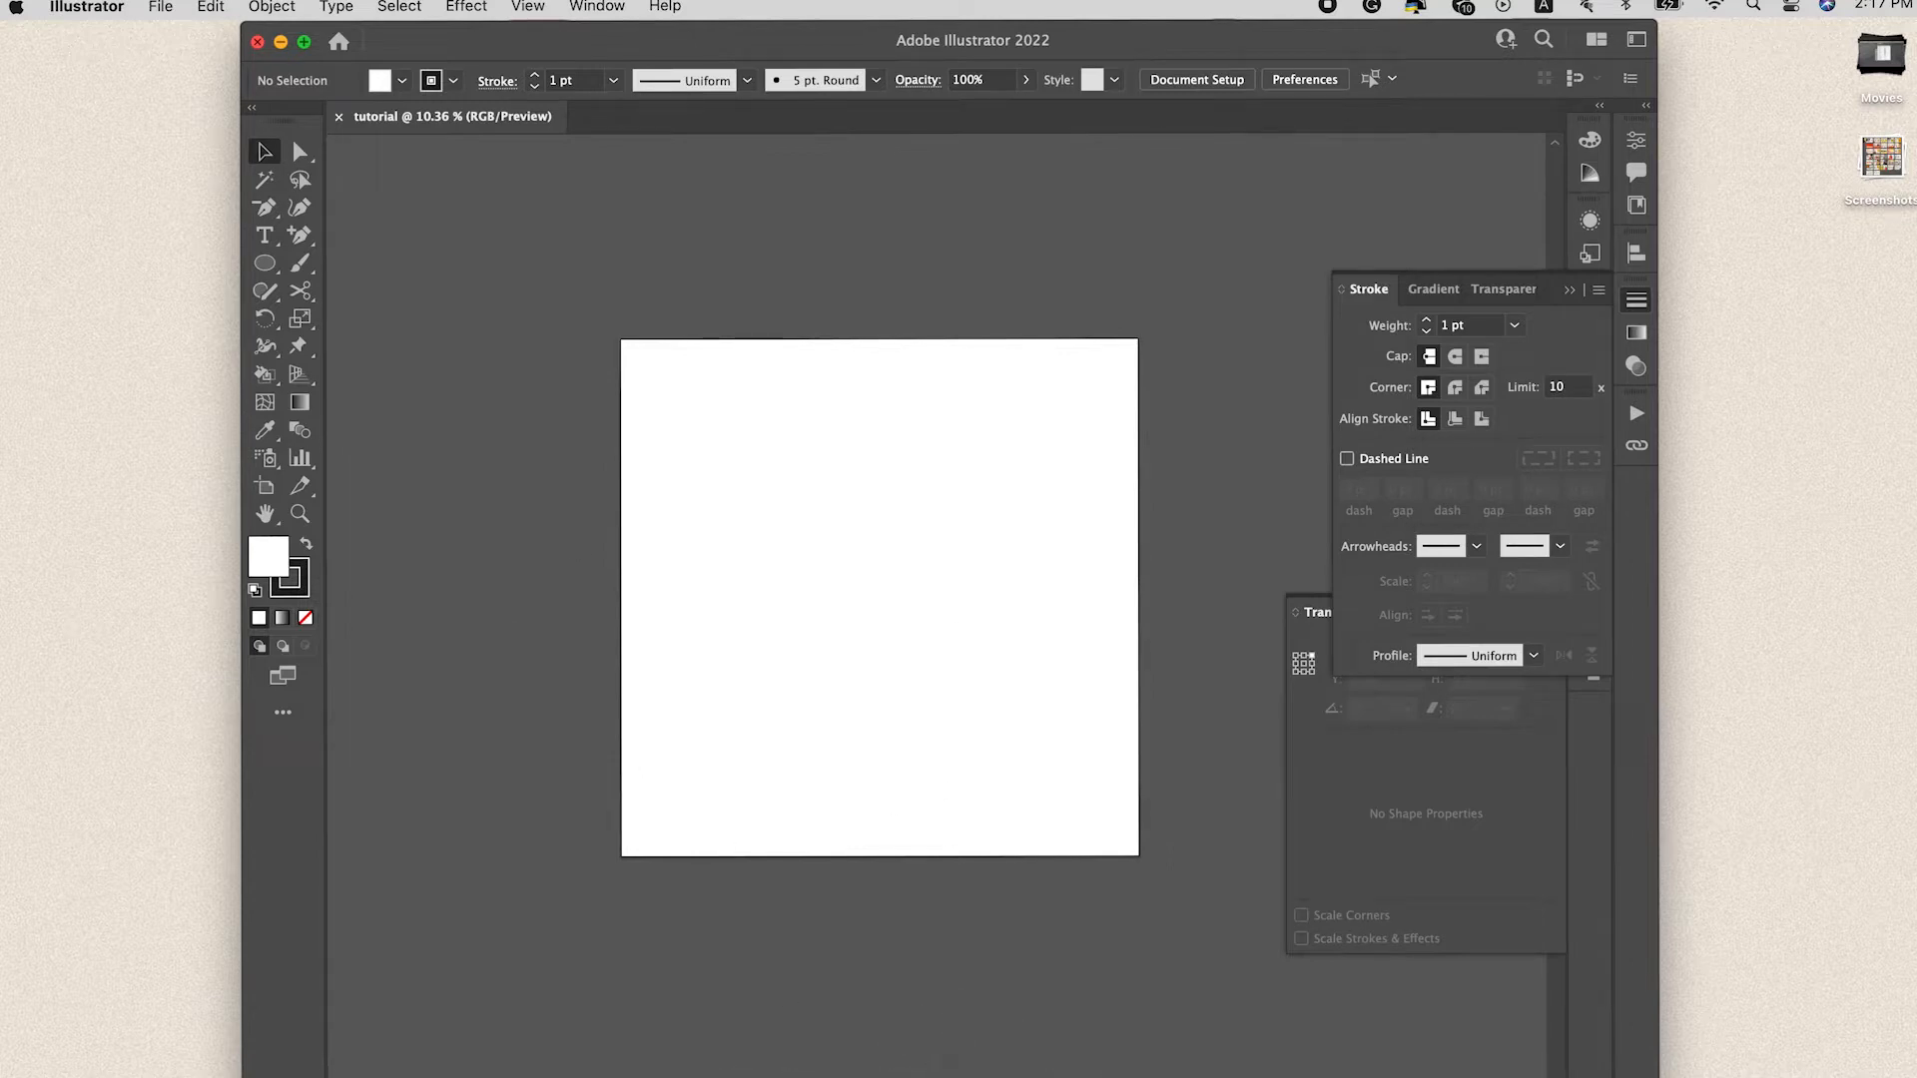
Step: Switch to Safari and open Pinterest in a new window
right_click(929, 1068)
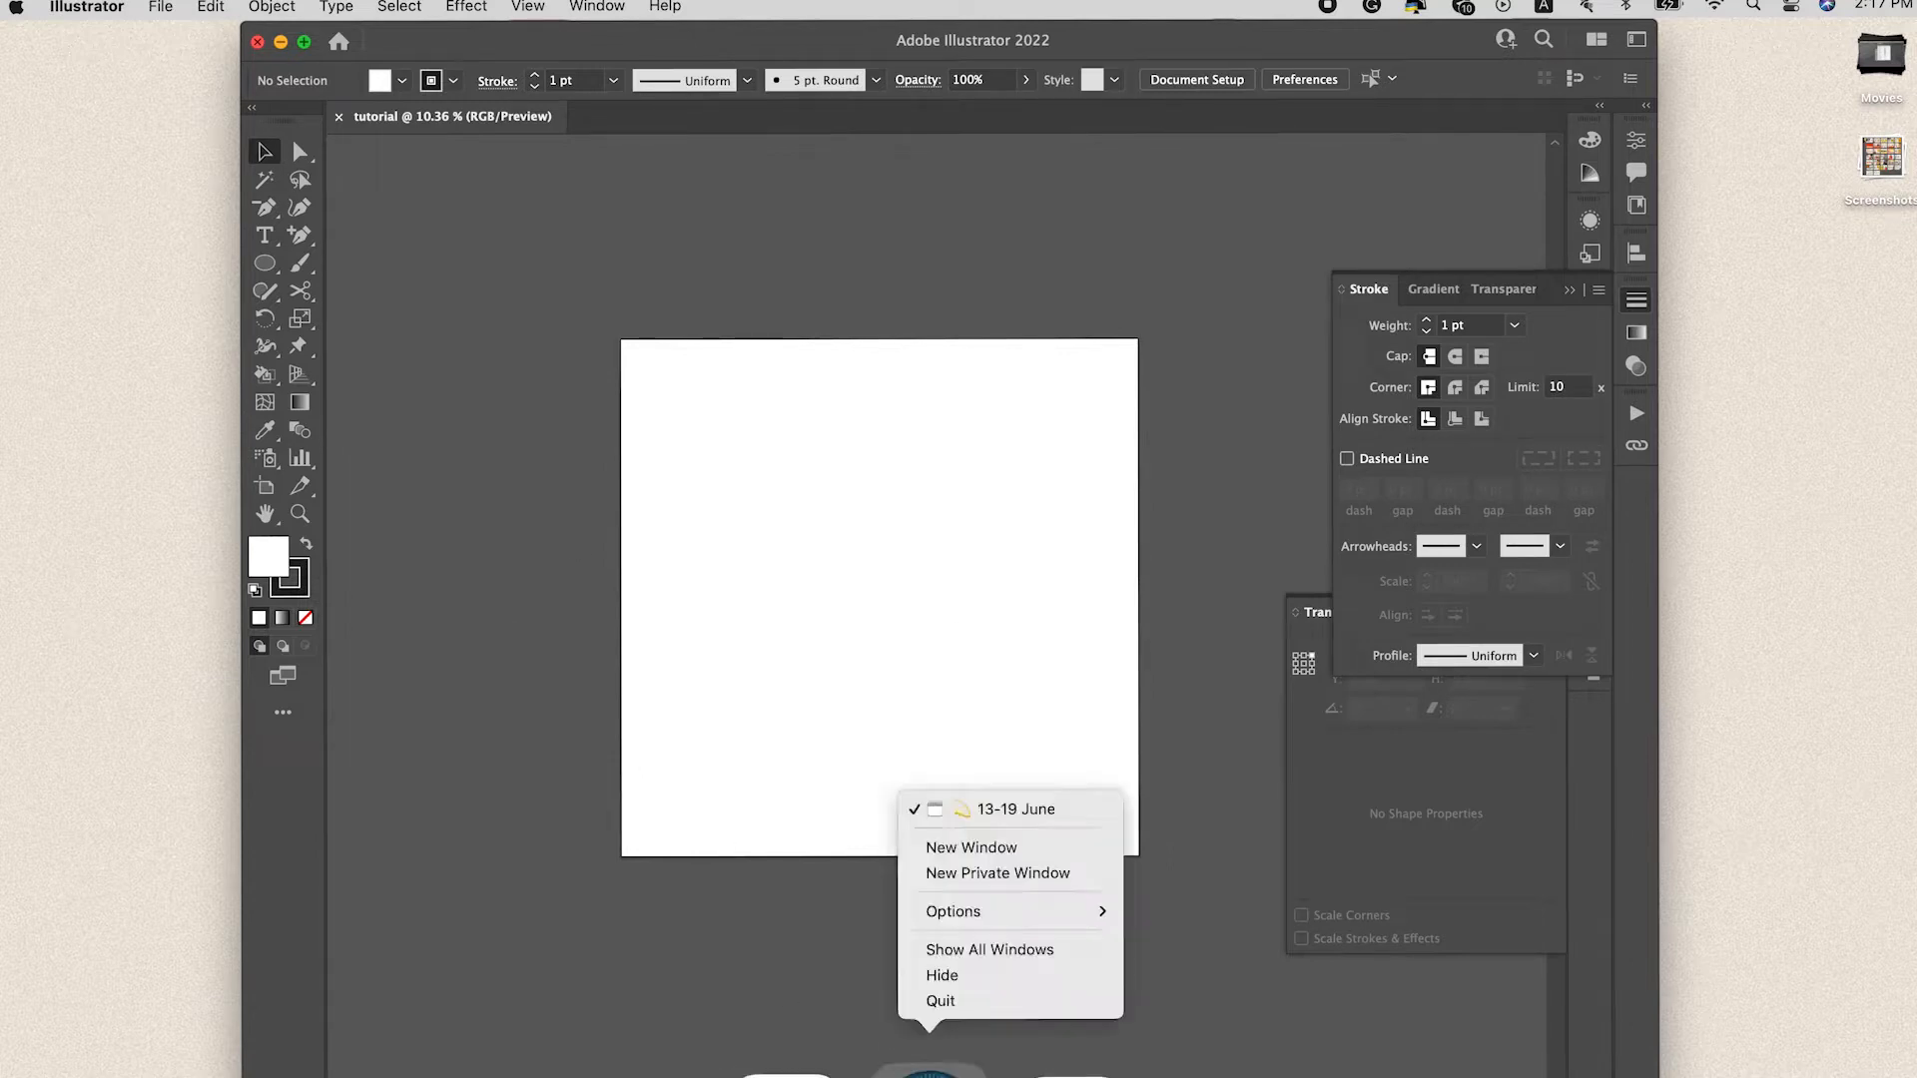
click(1003, 865)
text(pi)
key(Return)
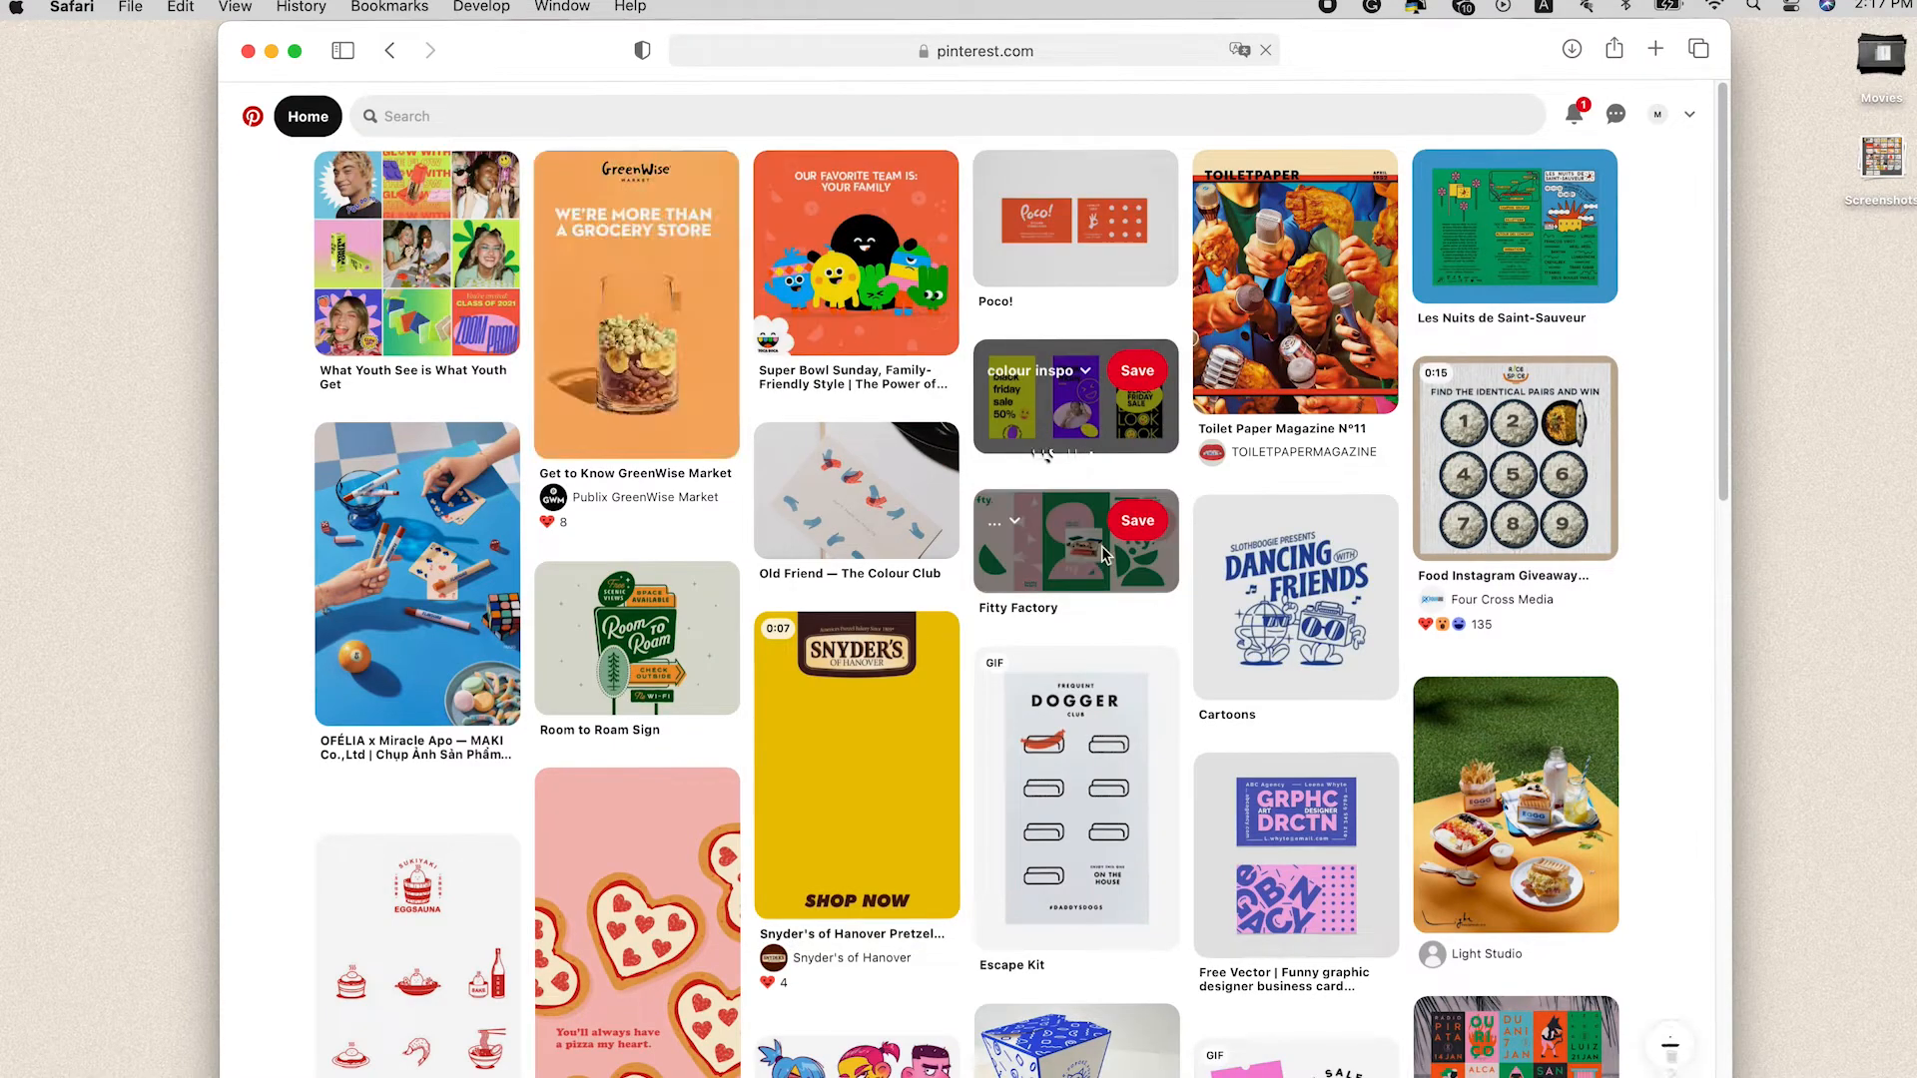
Step: Browse the Pinterest home feed for colour inspiration and open the pin The Center / Branding
scroll(1075, 611, down, 5)
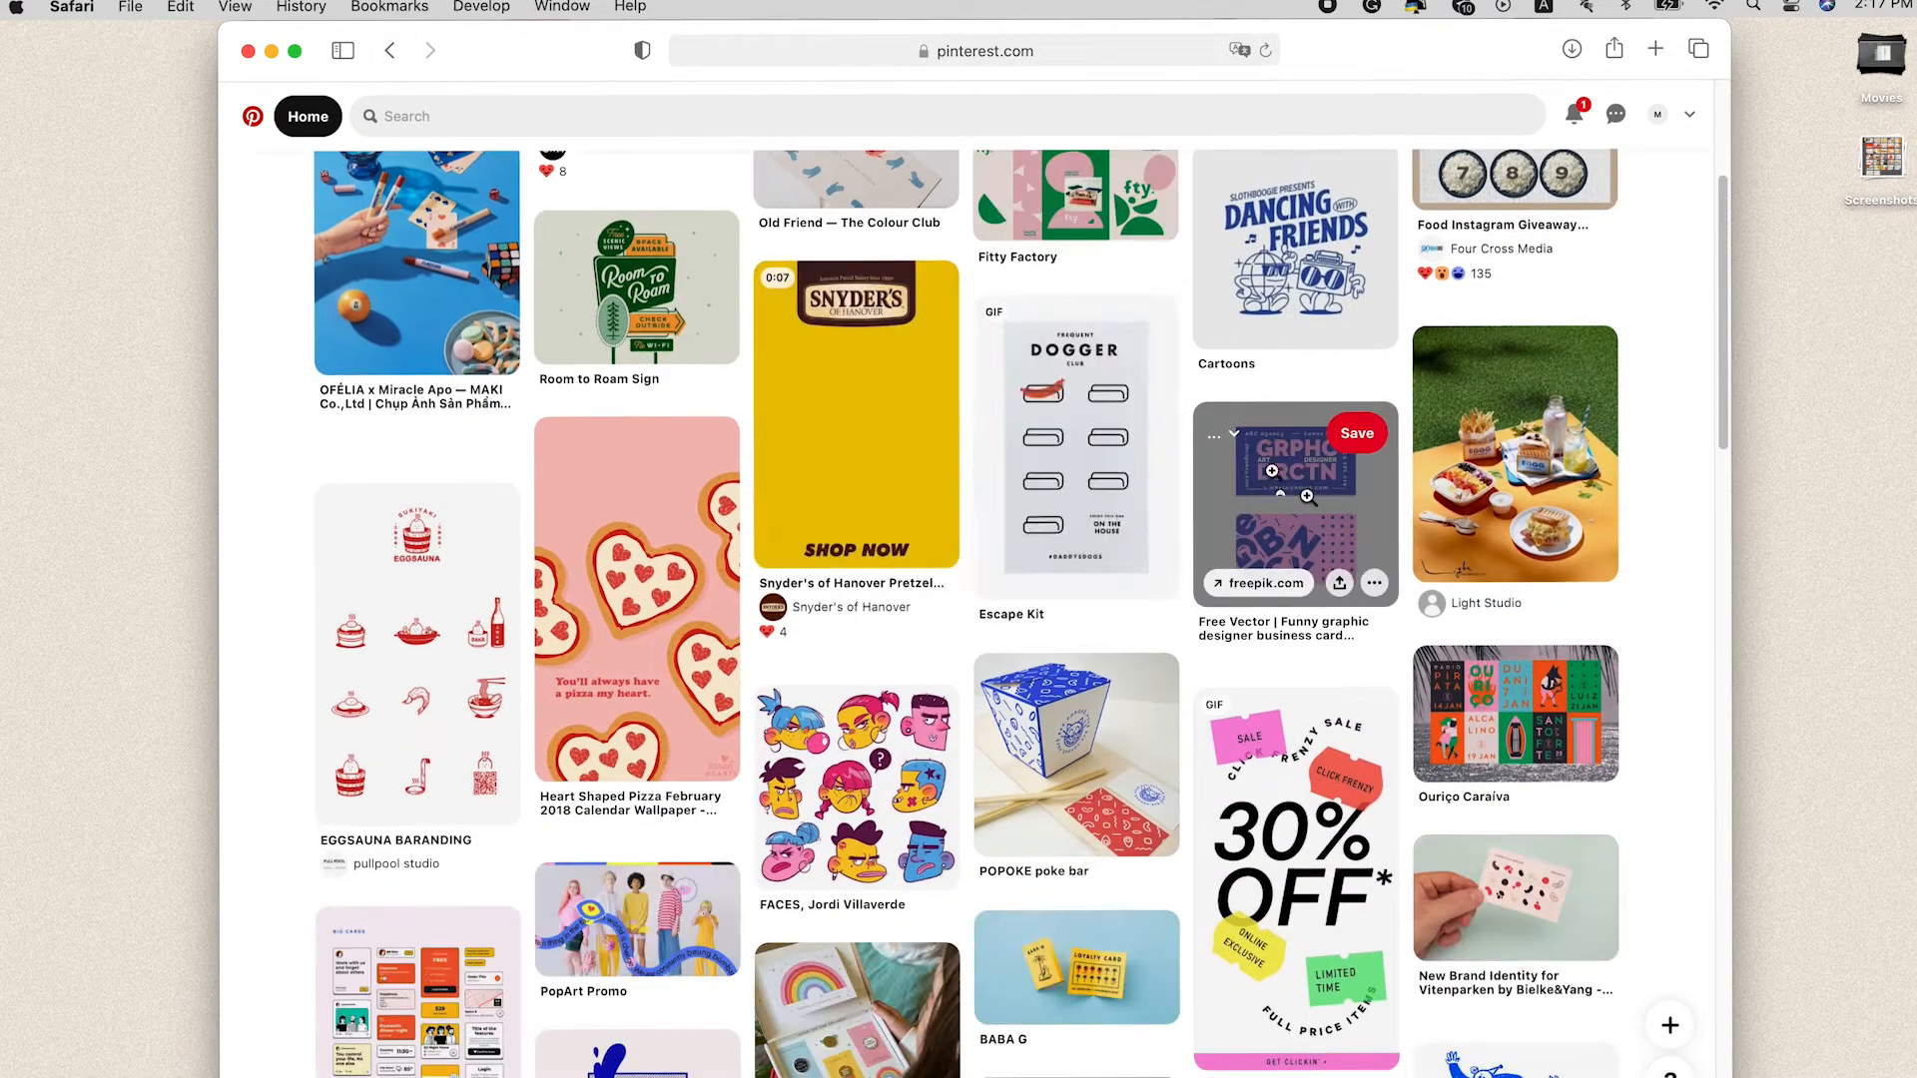
scroll(1469, 730, down, 10)
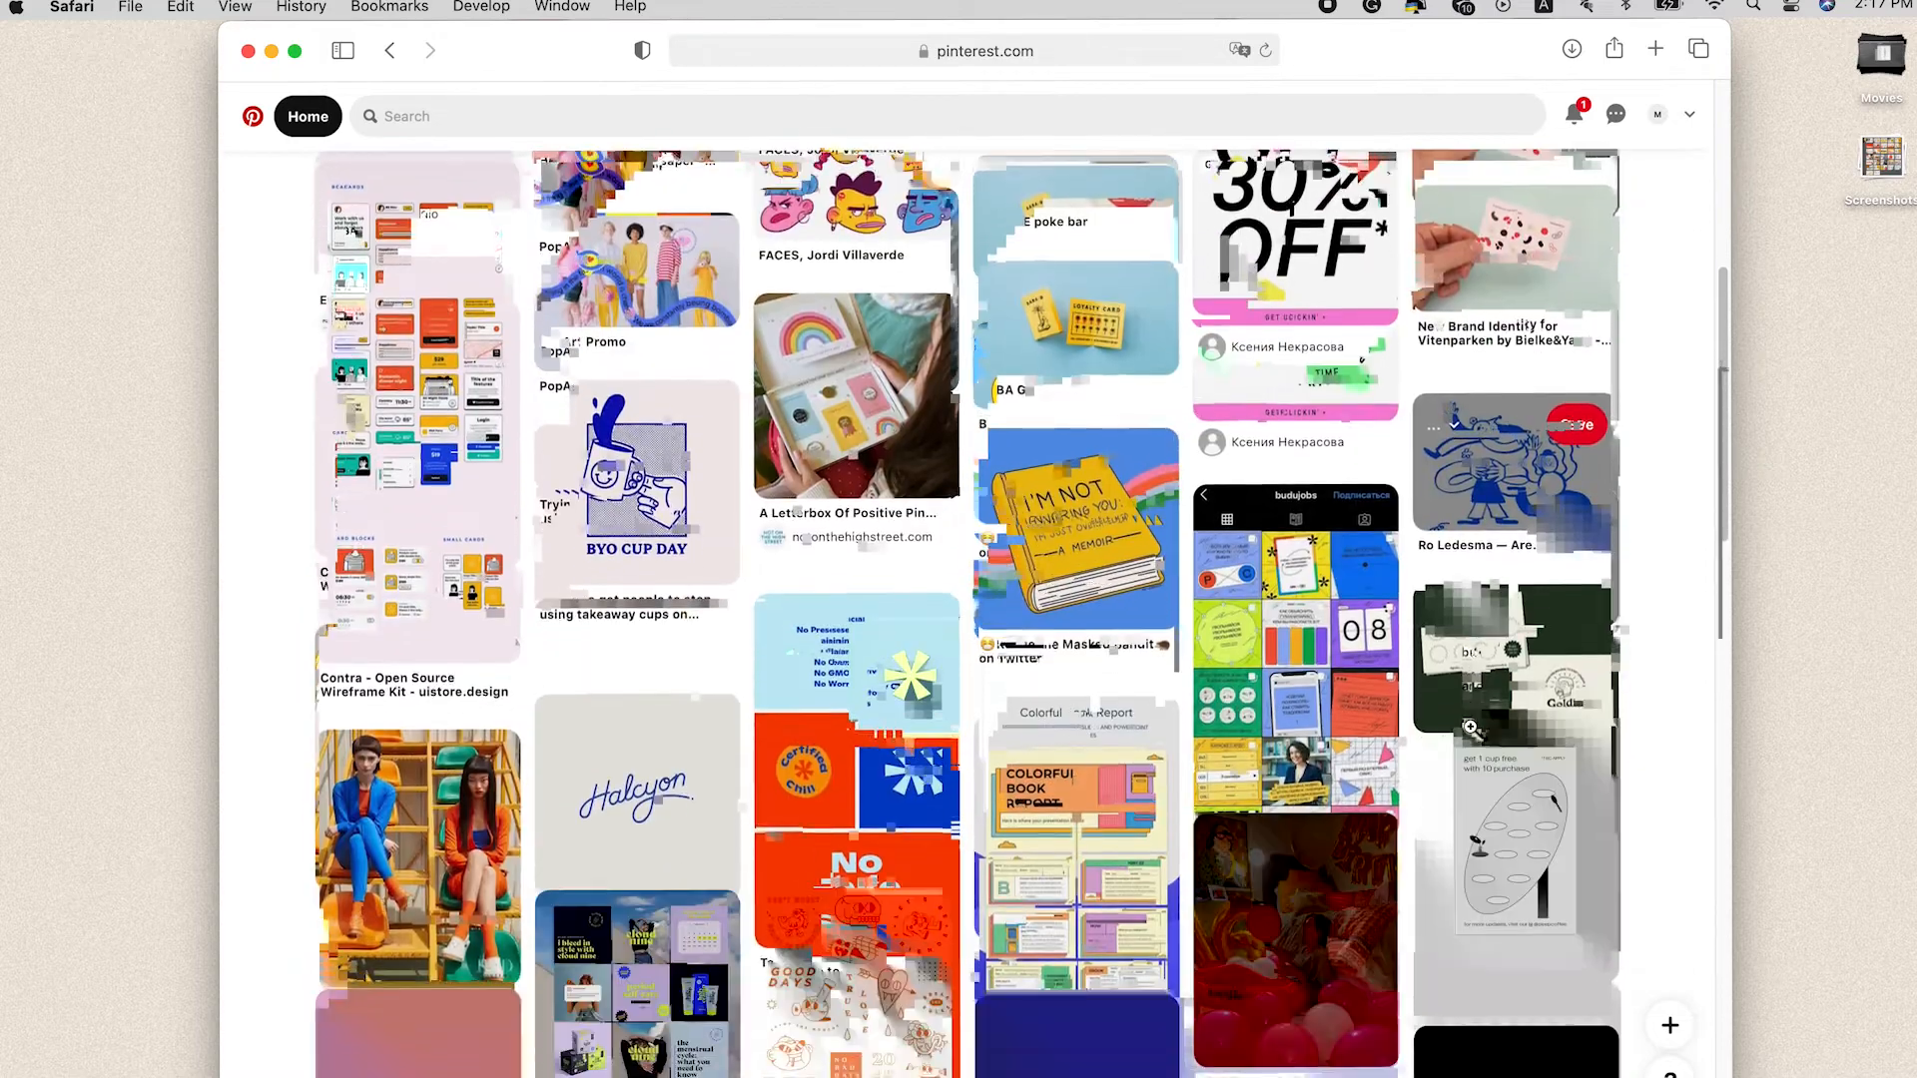
scroll(1298, 619, down, 15)
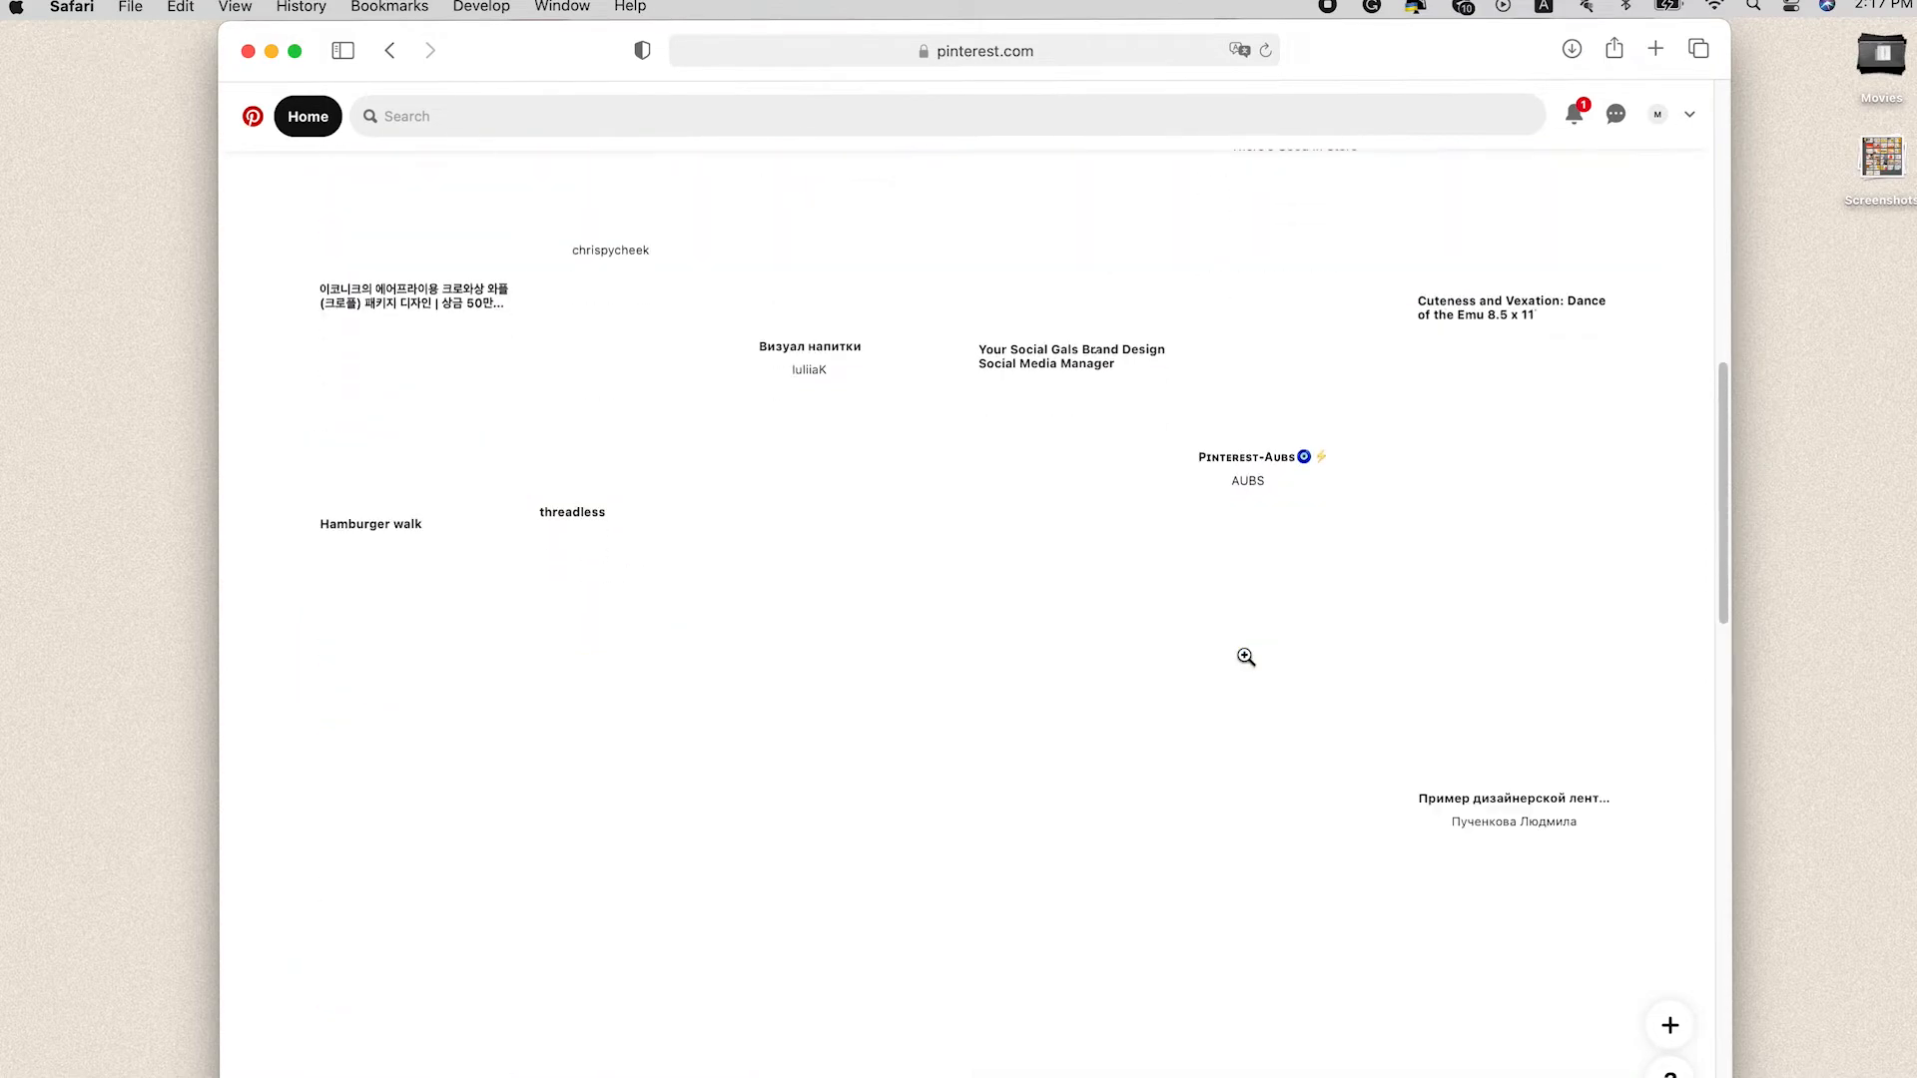
scroll(1244, 655, down, 9)
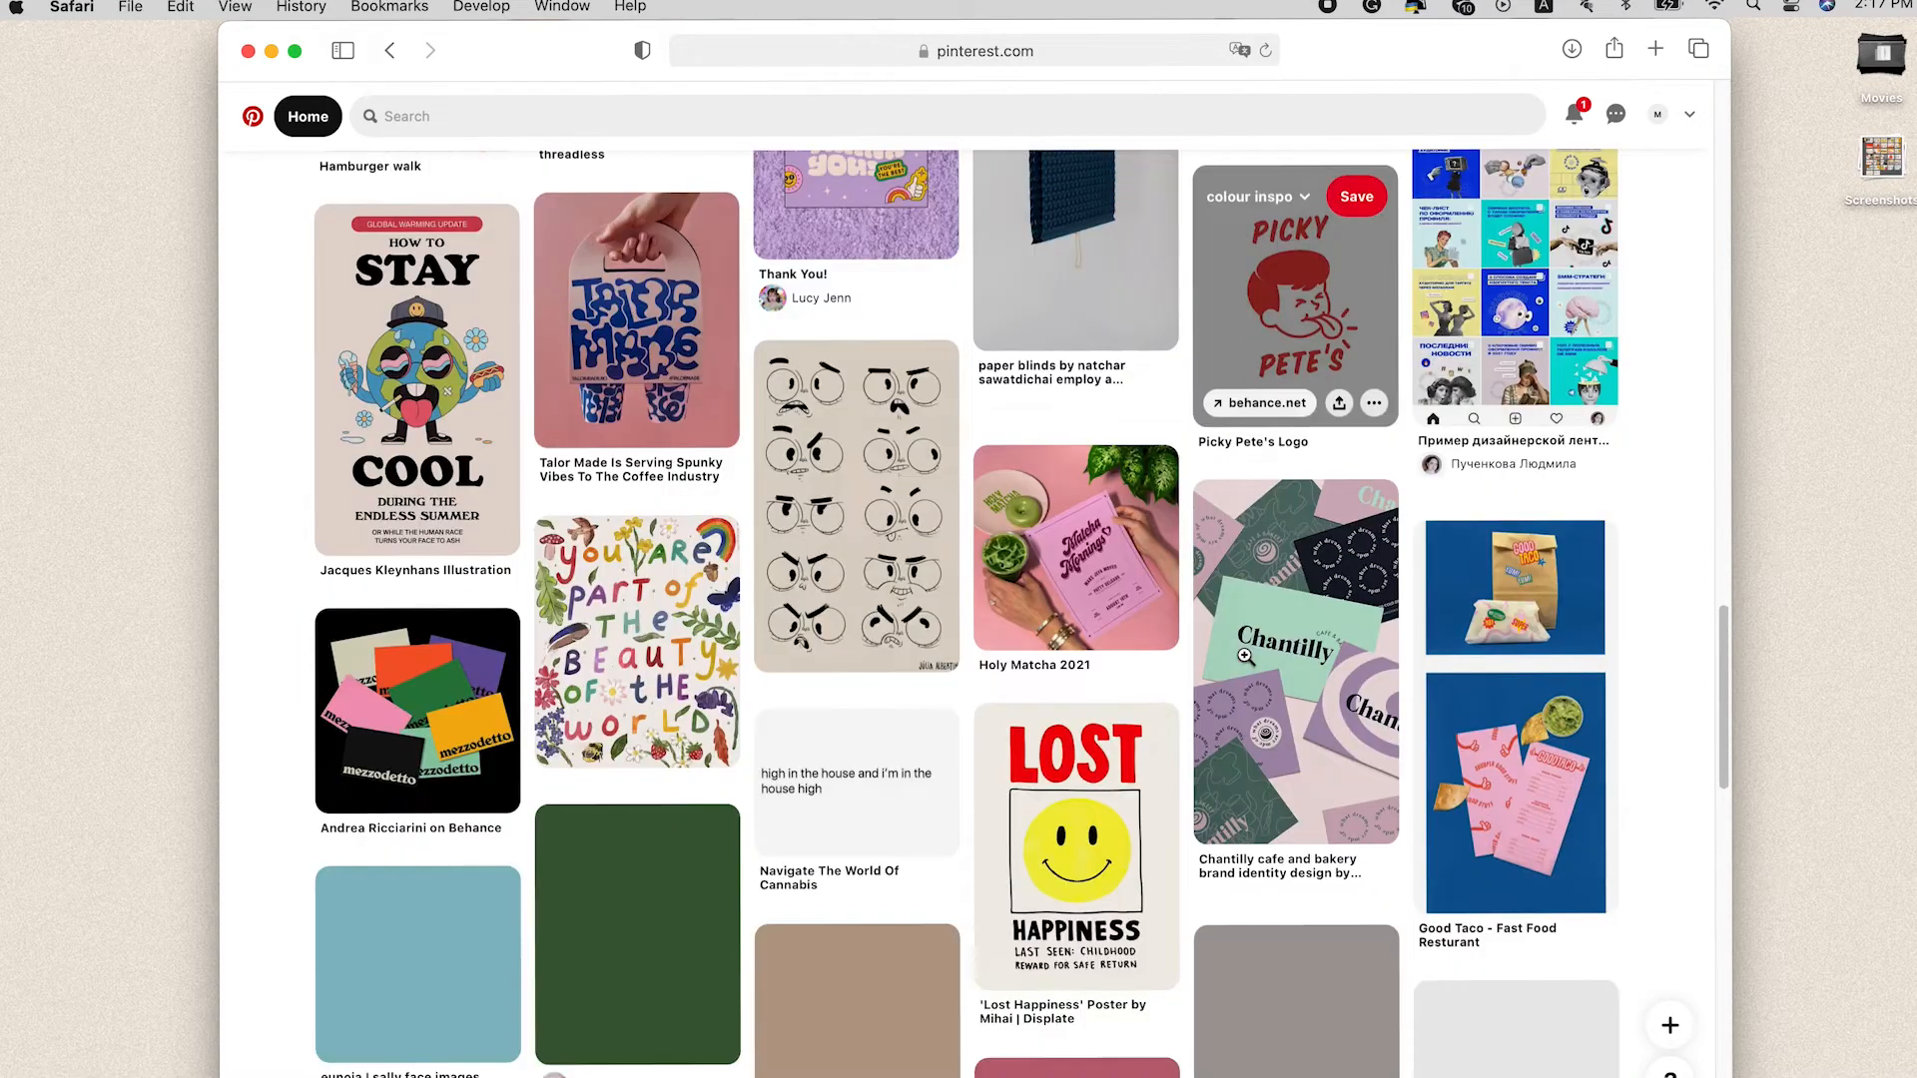
scroll(1244, 655, down, 10)
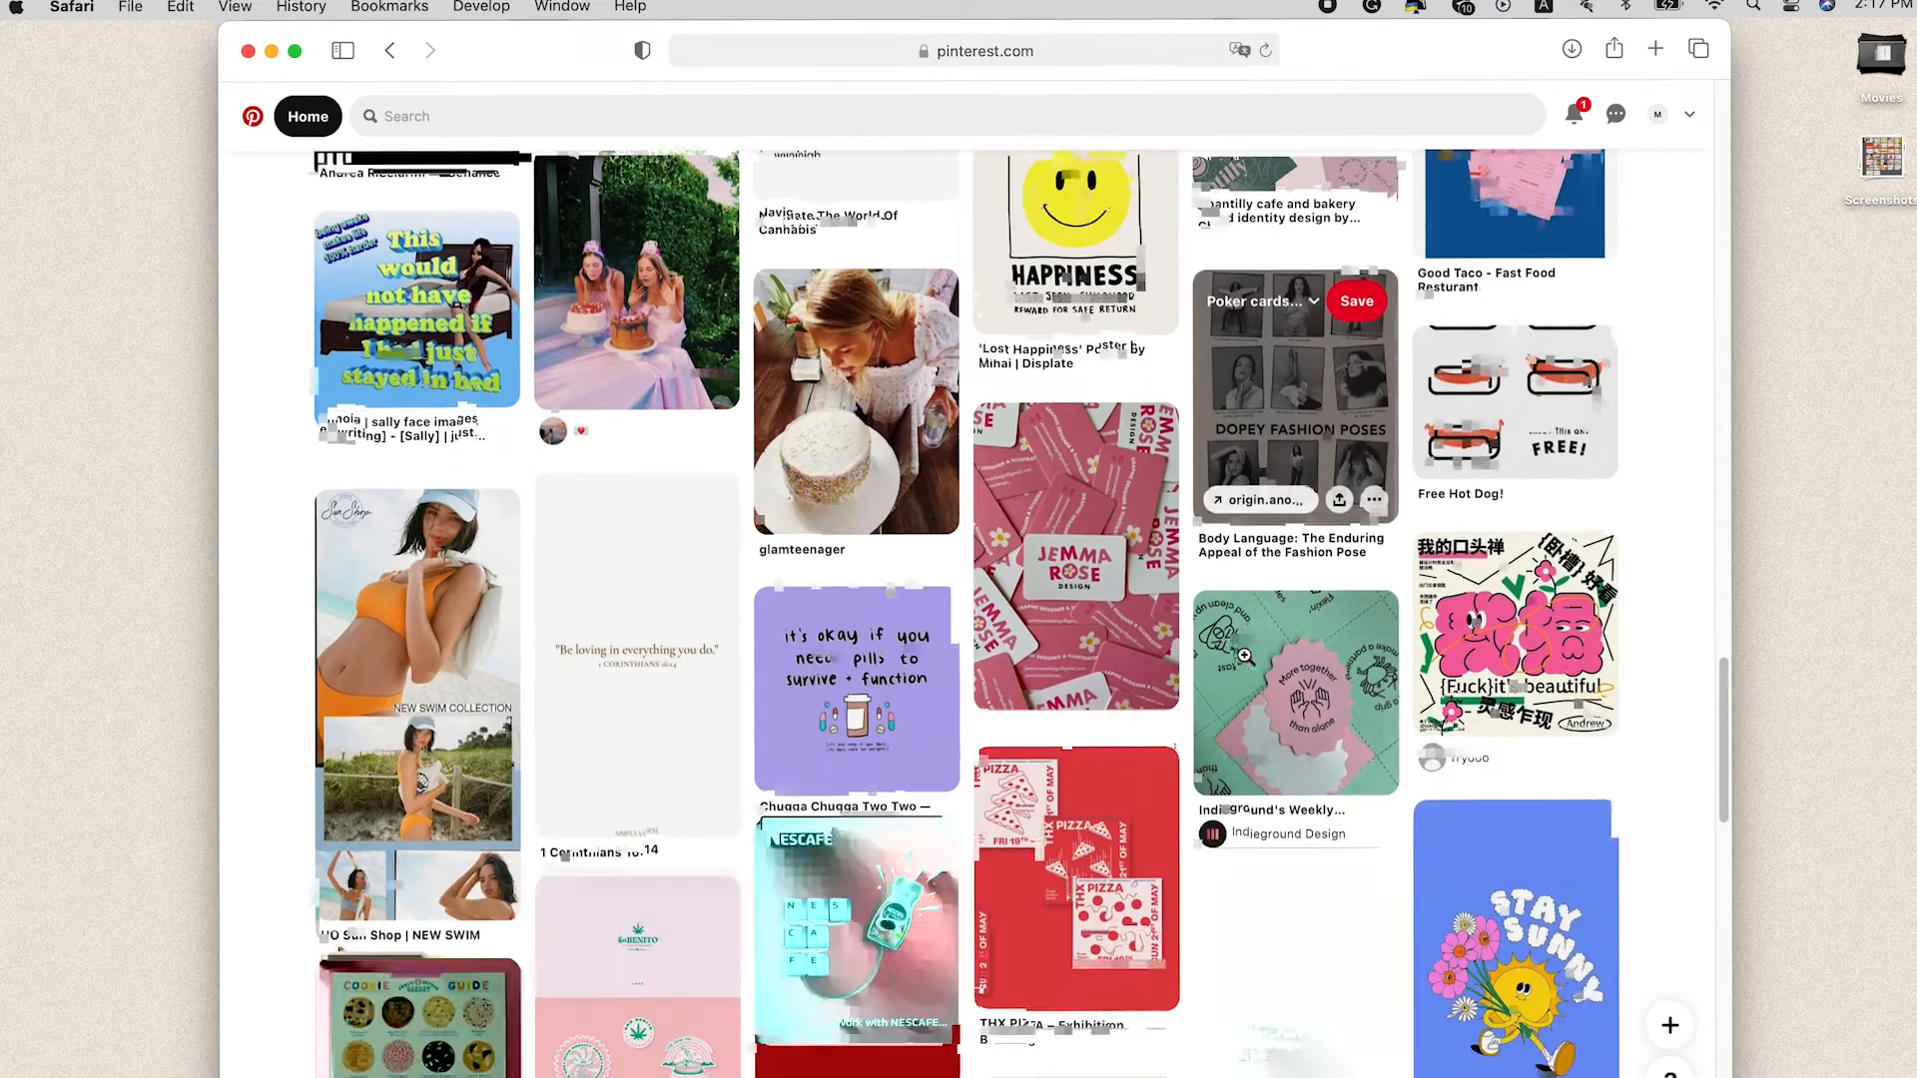
scroll(1244, 655, down, 5)
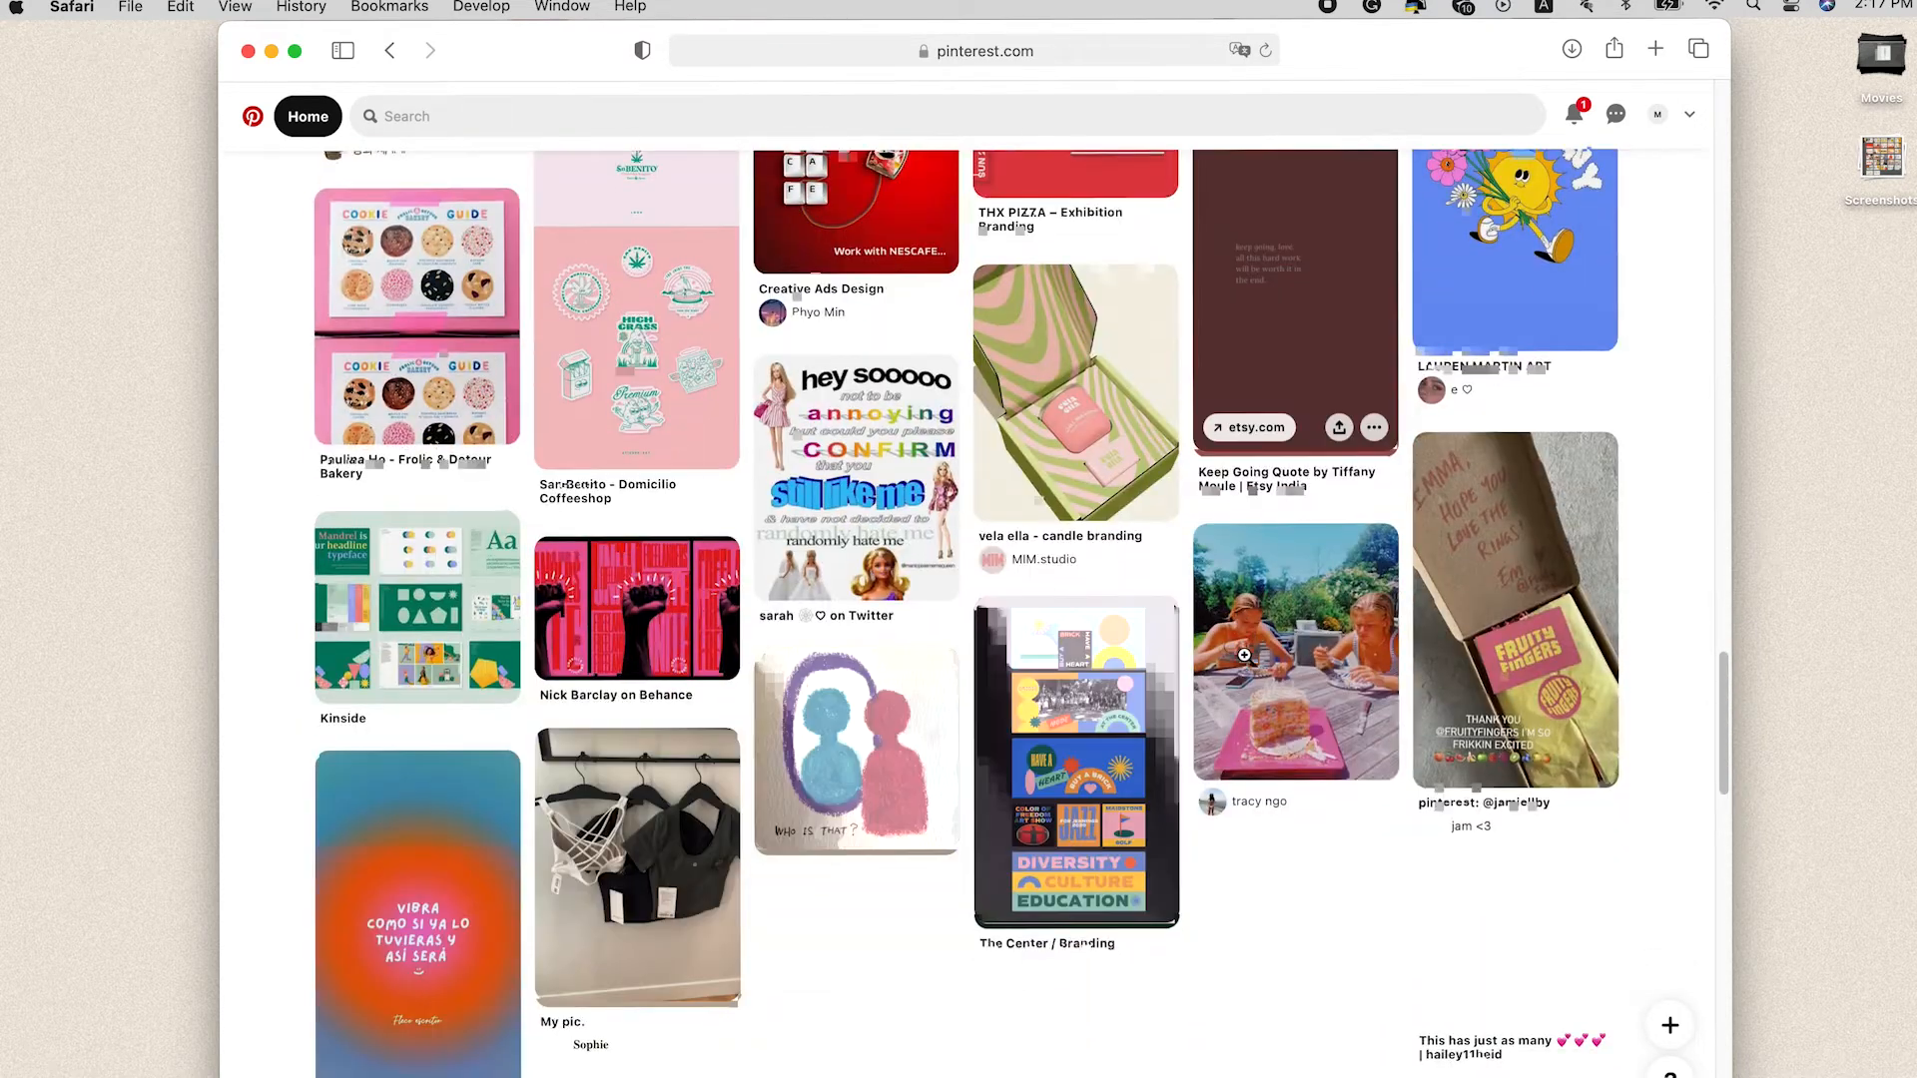
click(1060, 760)
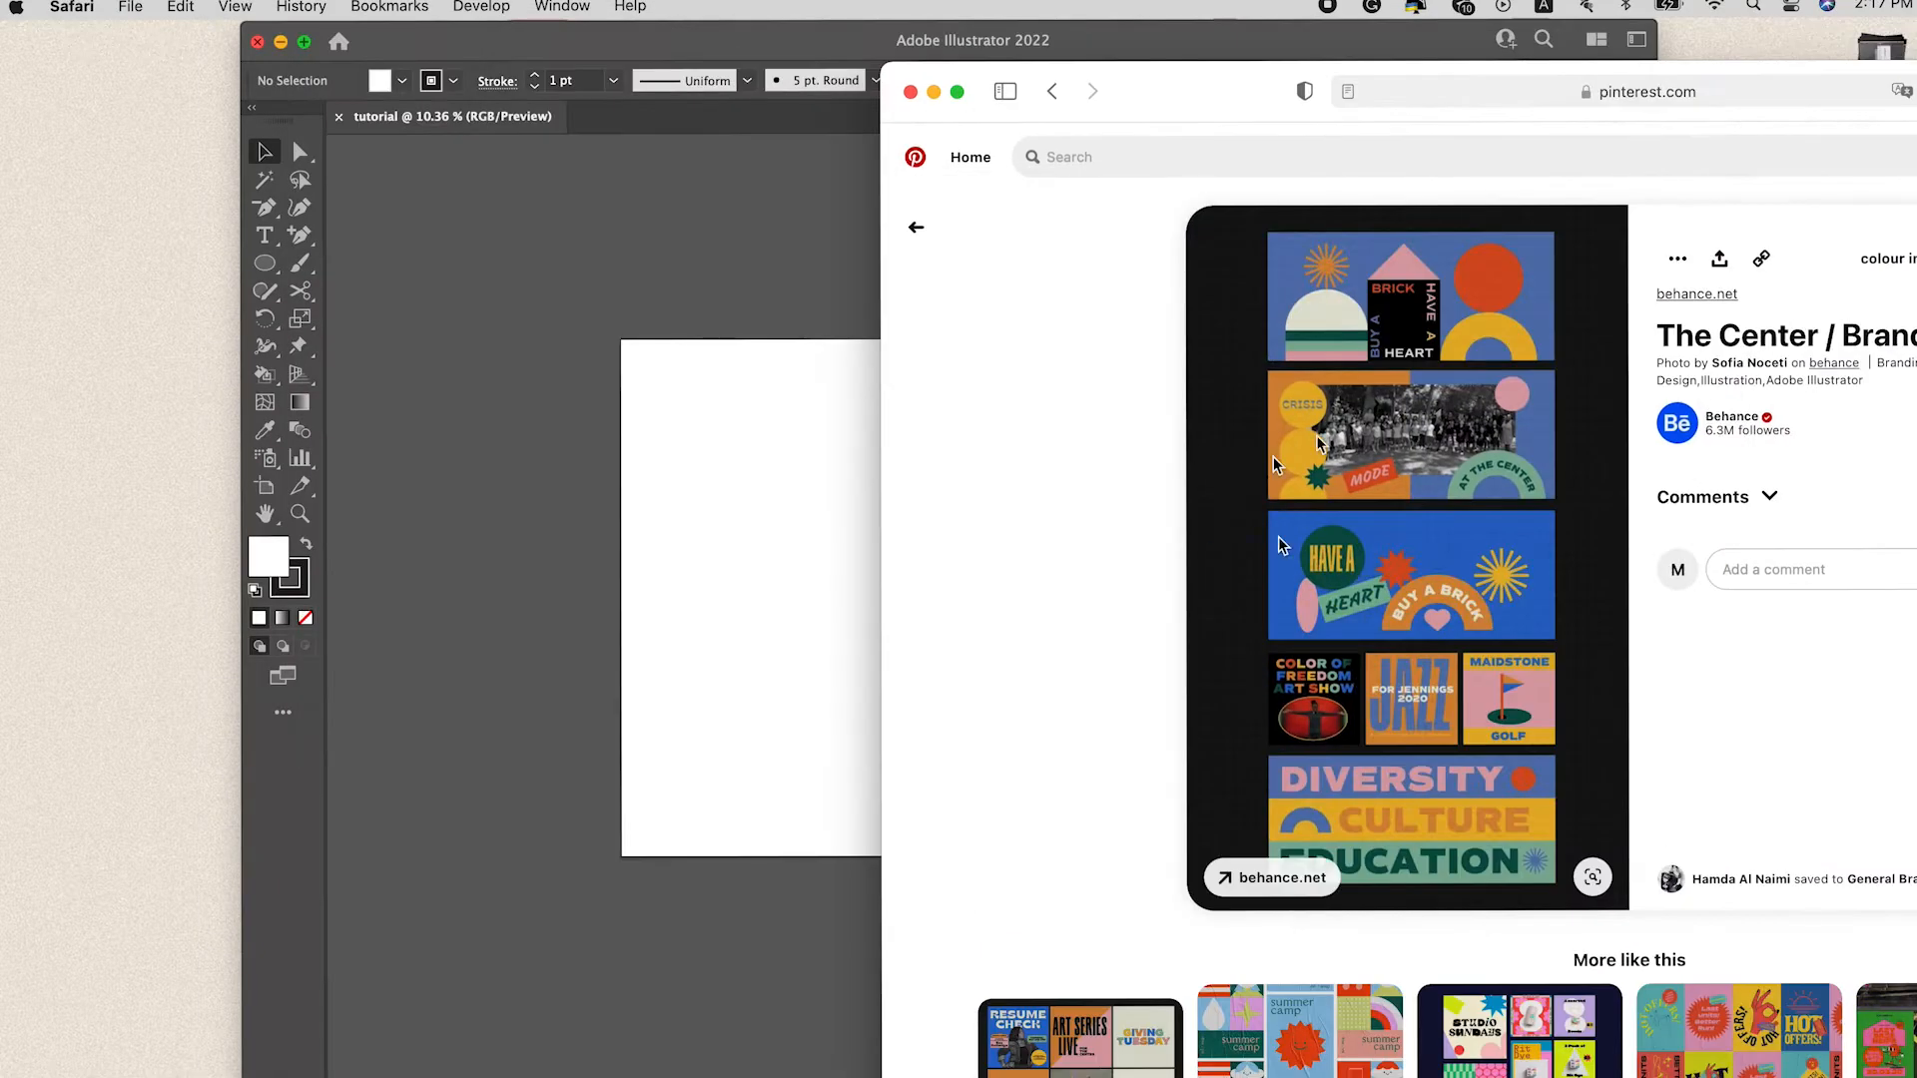
Step: Bring the pin's image into the Illustrator document and position it over the artboard's left edge
scroll(1331, 501, down, 5)
drag(1490, 440, 764, 483)
click(764, 482)
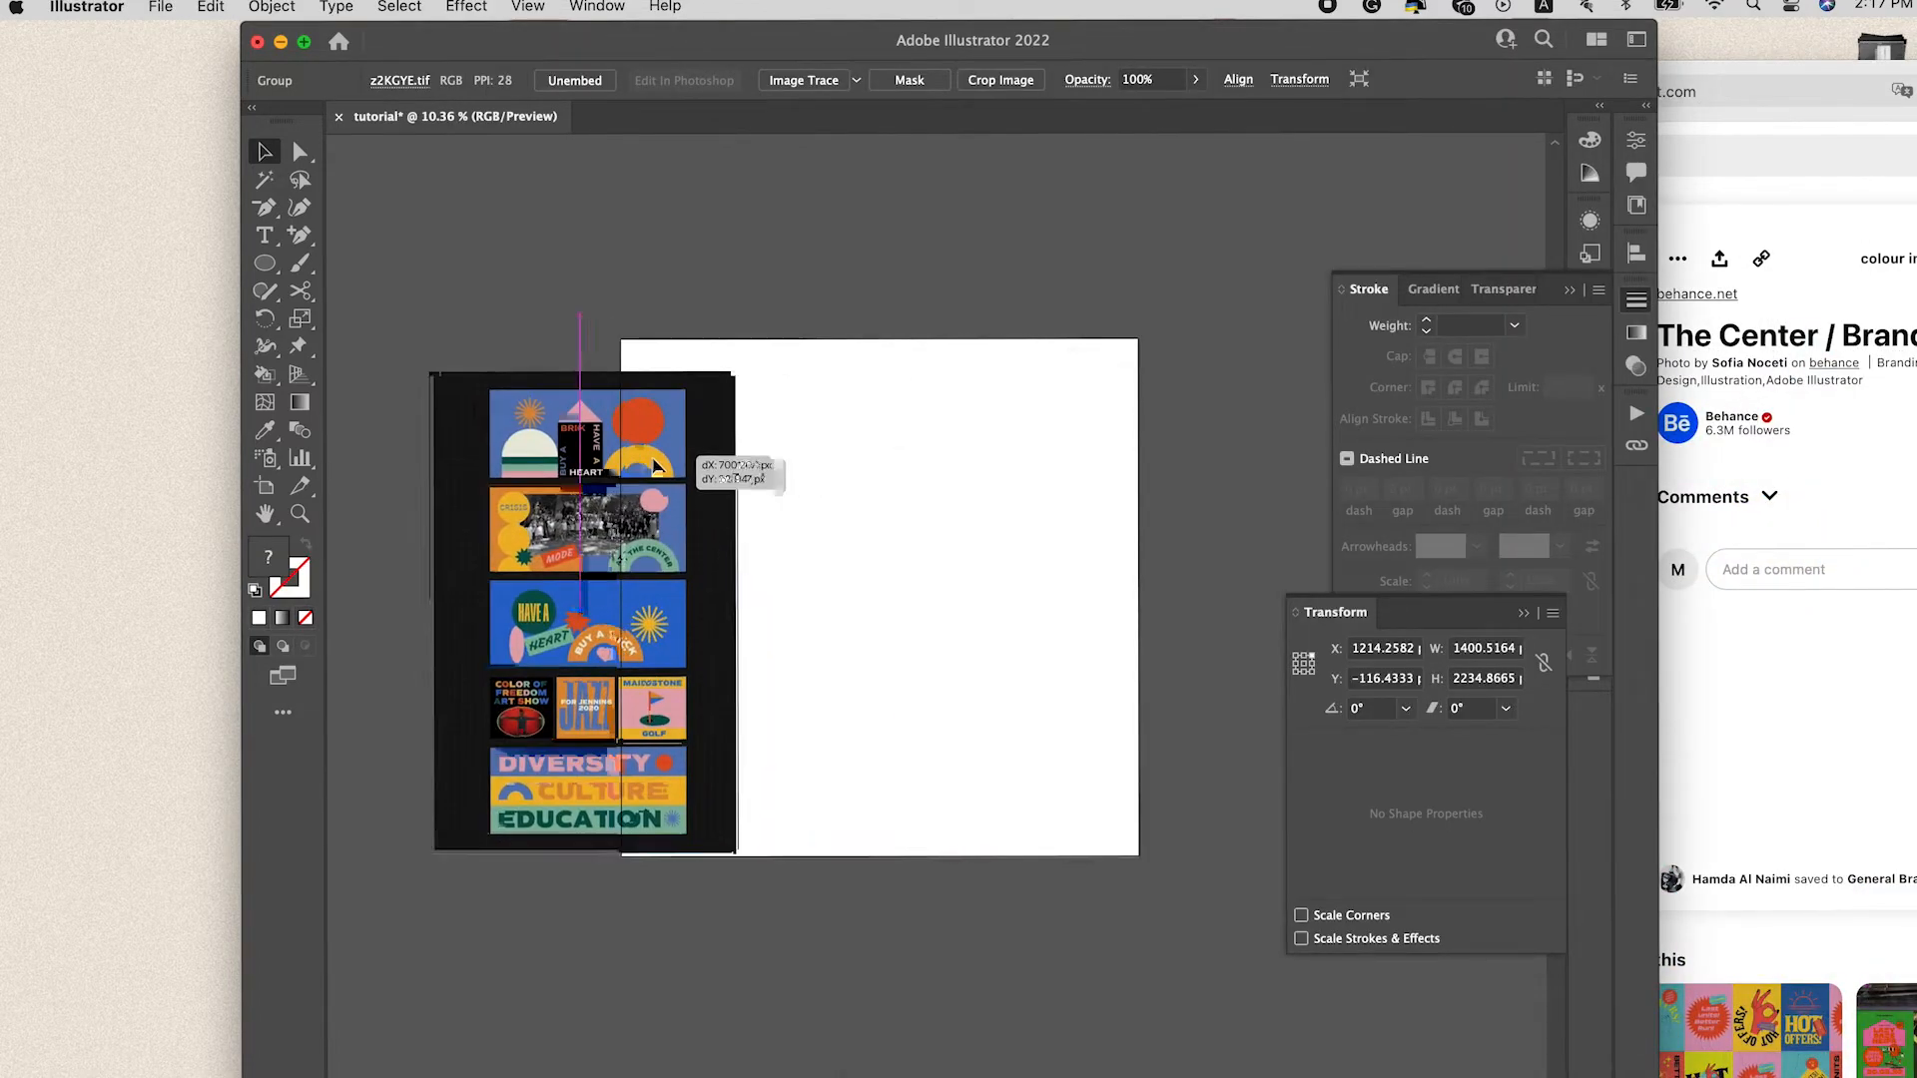
Step: Maximize the Illustrator window and draw a circle about 248 px in diameter with the Ellipse tool just above the artboard
click(280, 263)
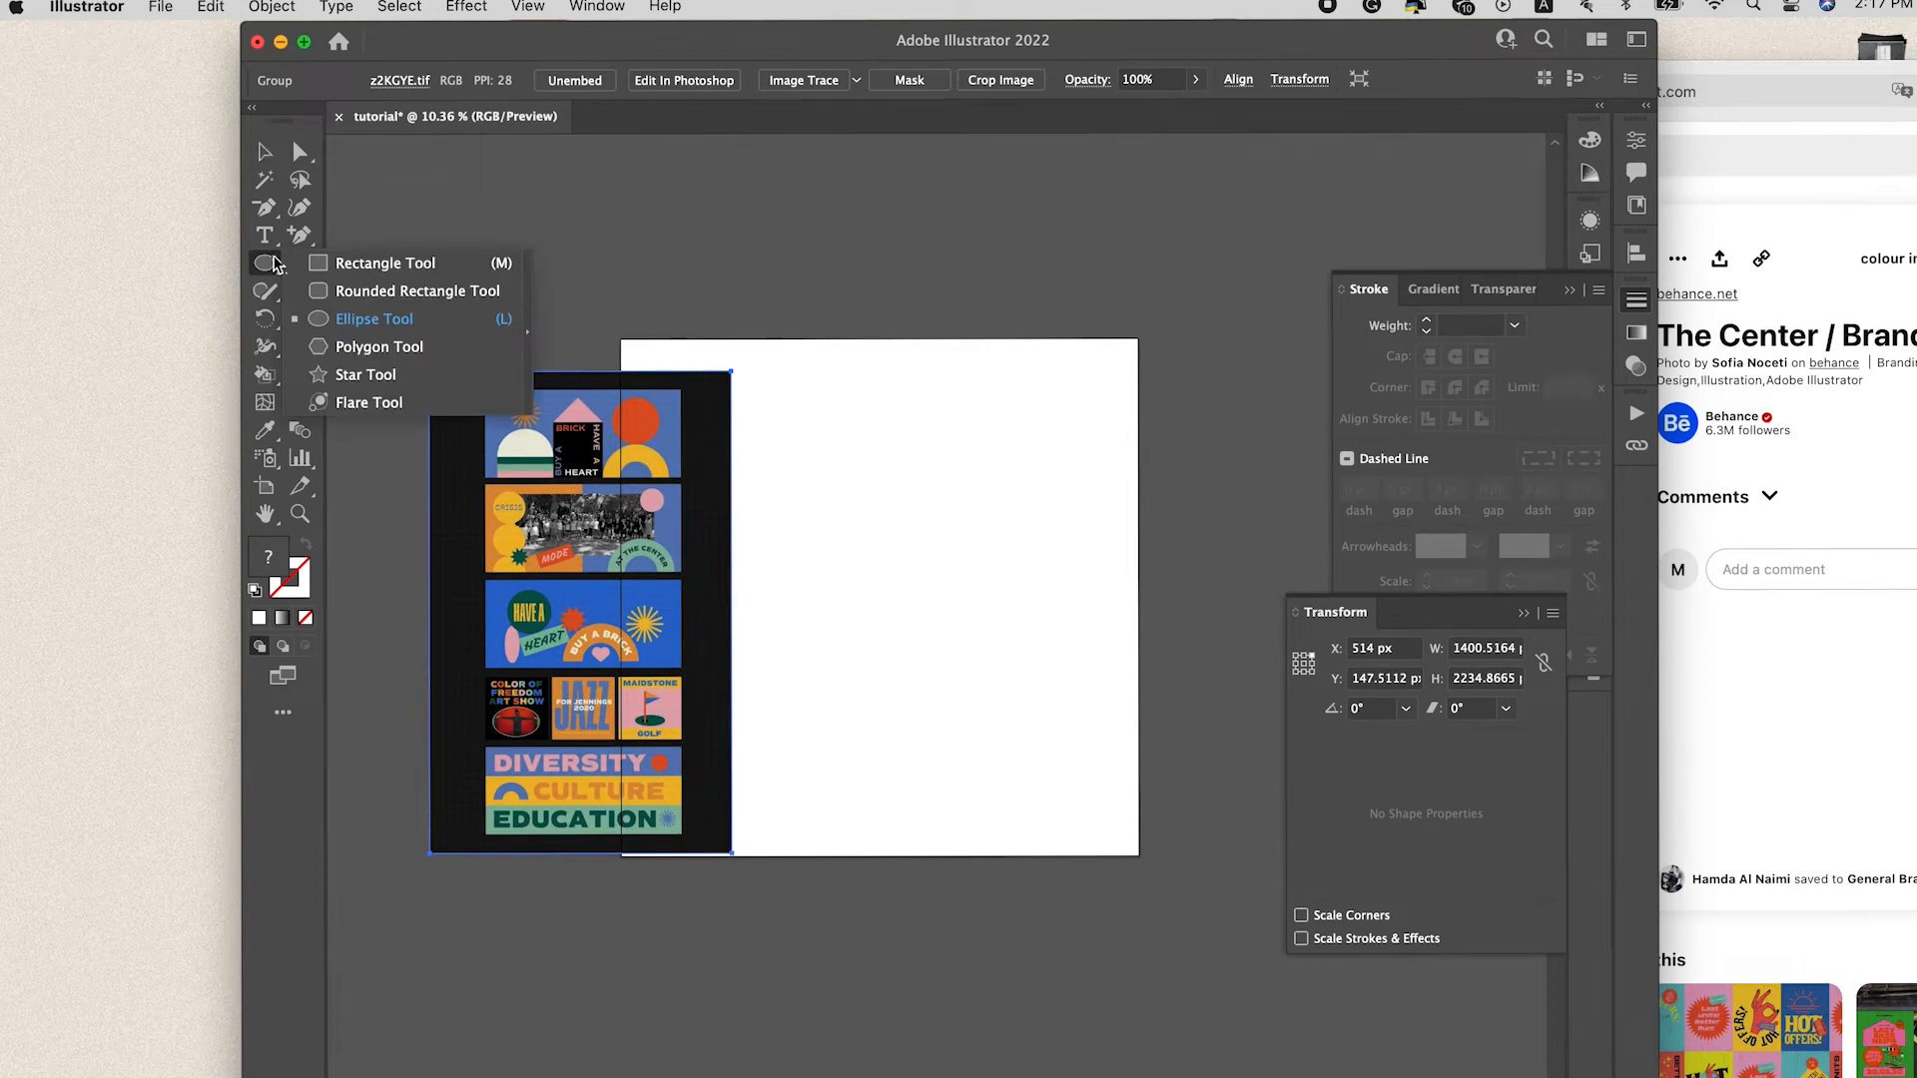
click(385, 330)
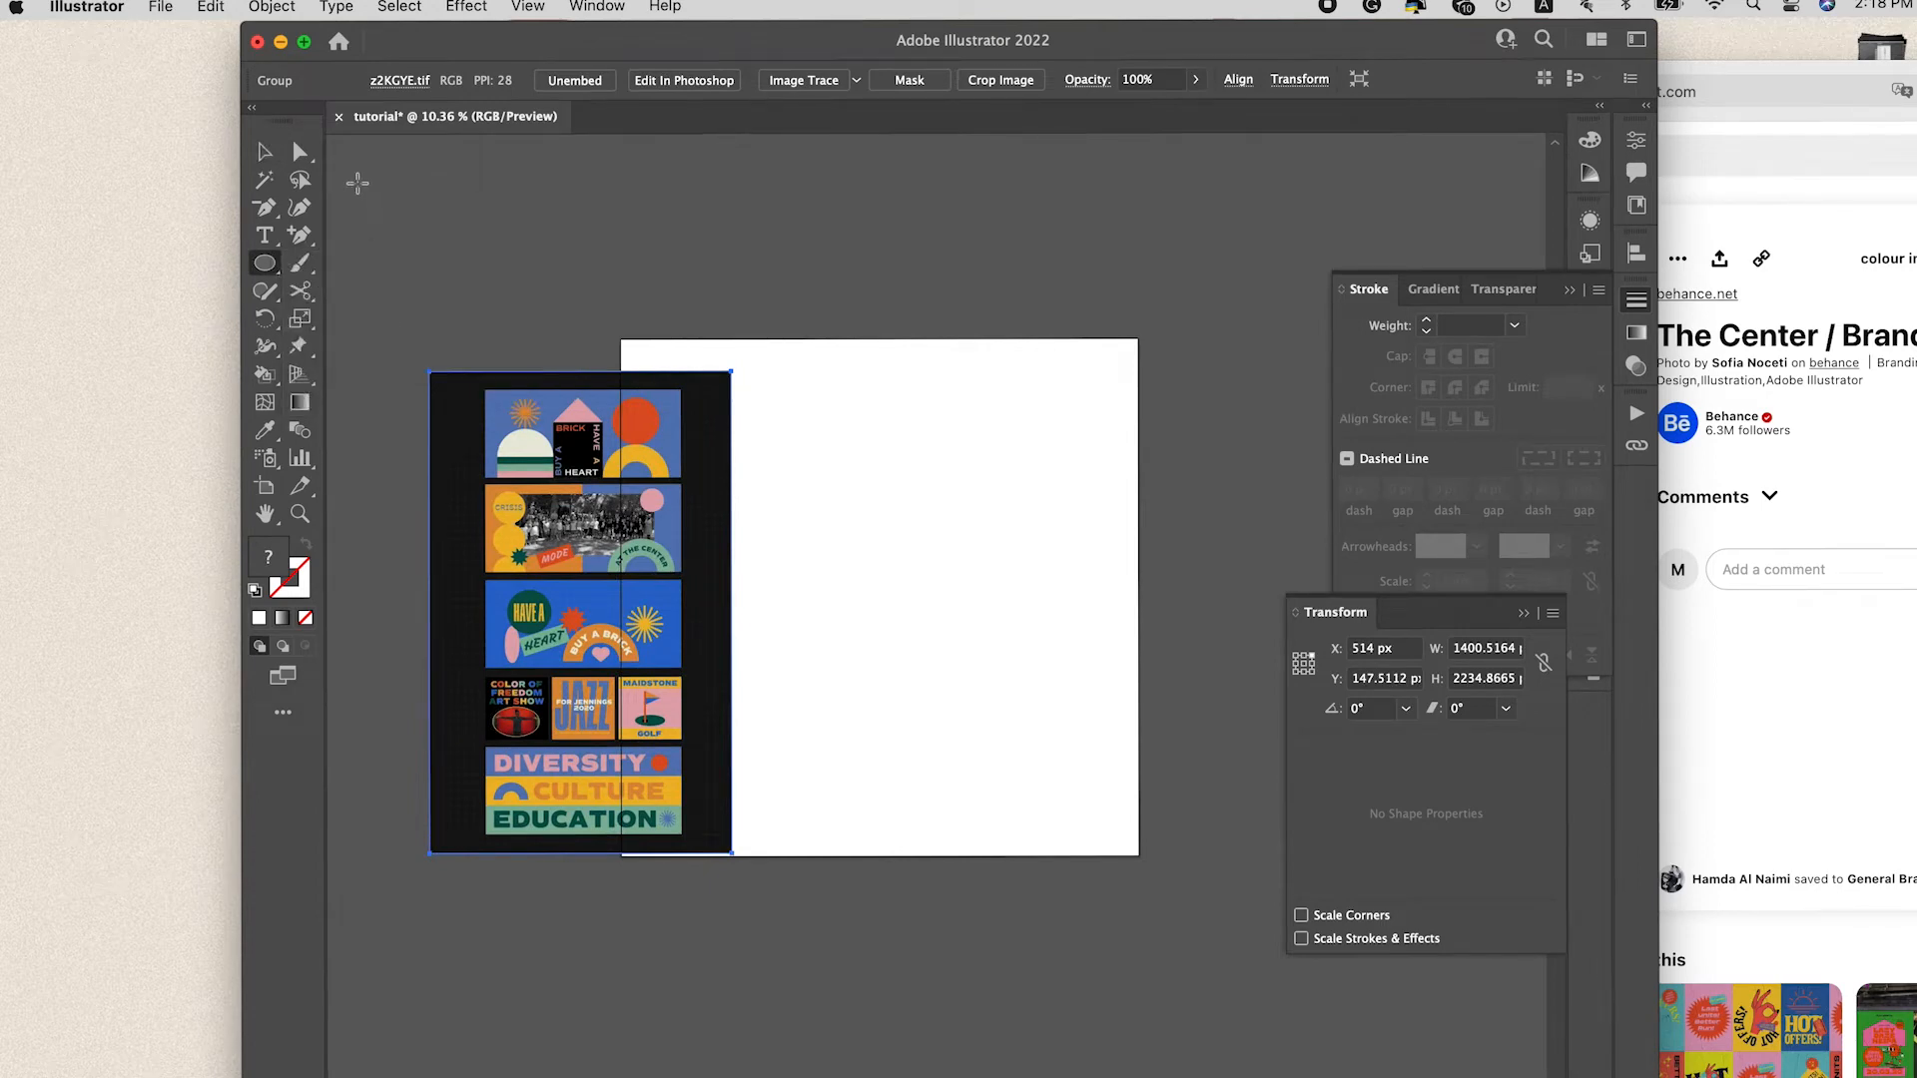
click(304, 43)
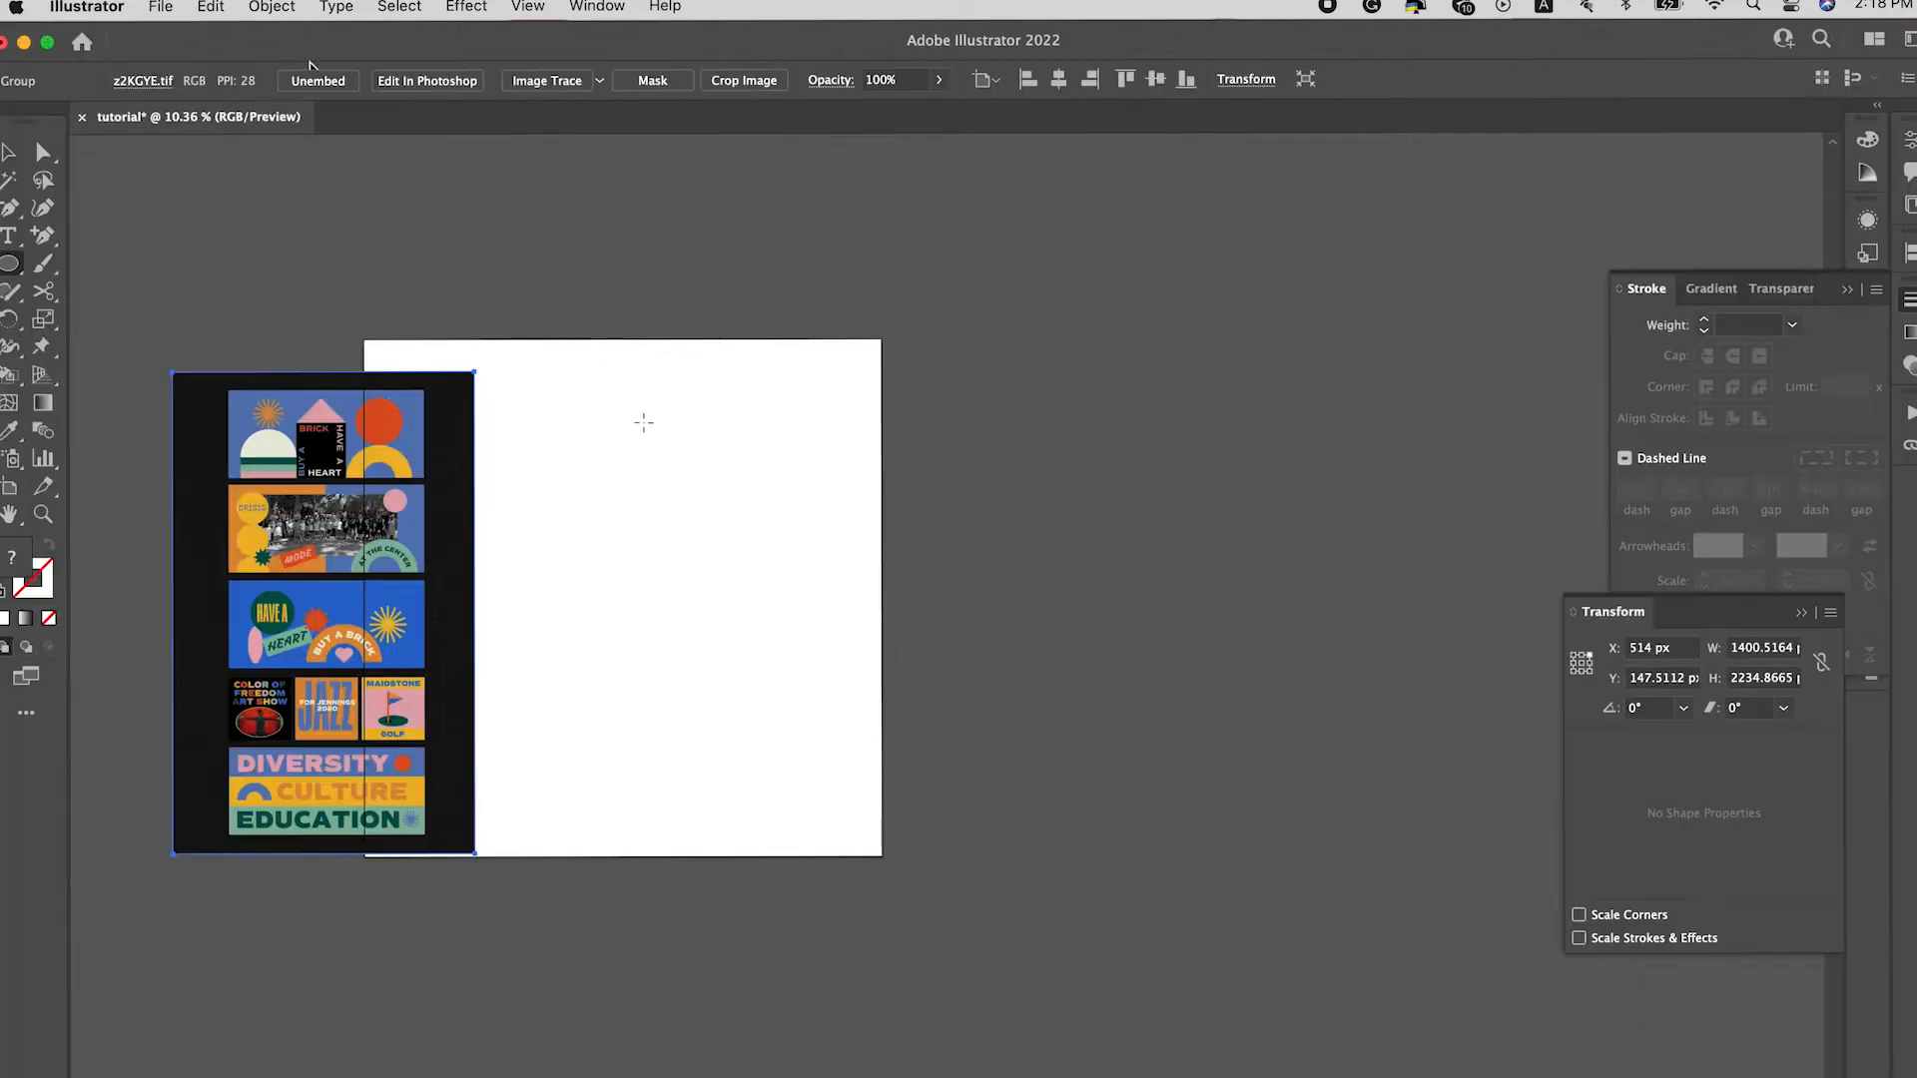
scroll(608, 502, up, 3)
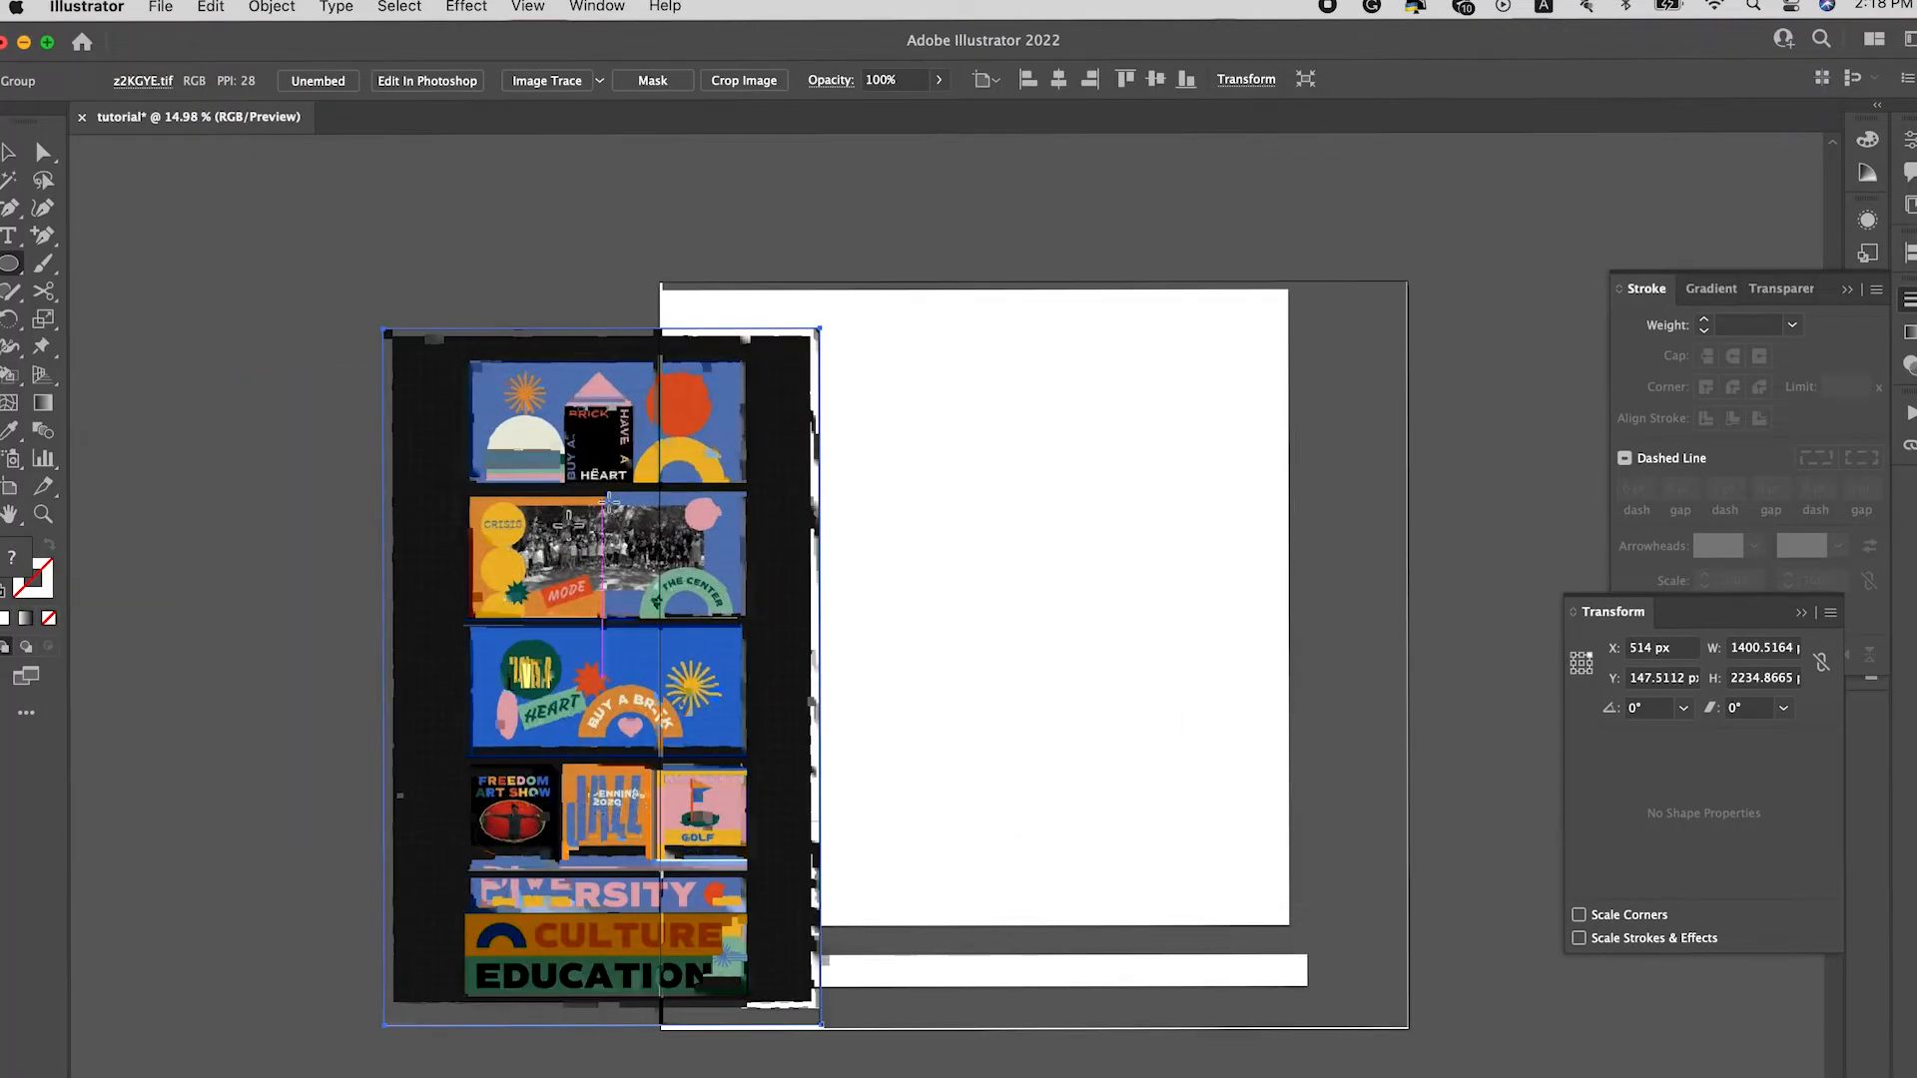
scroll(608, 502, up, 2)
drag(687, 285, 765, 359)
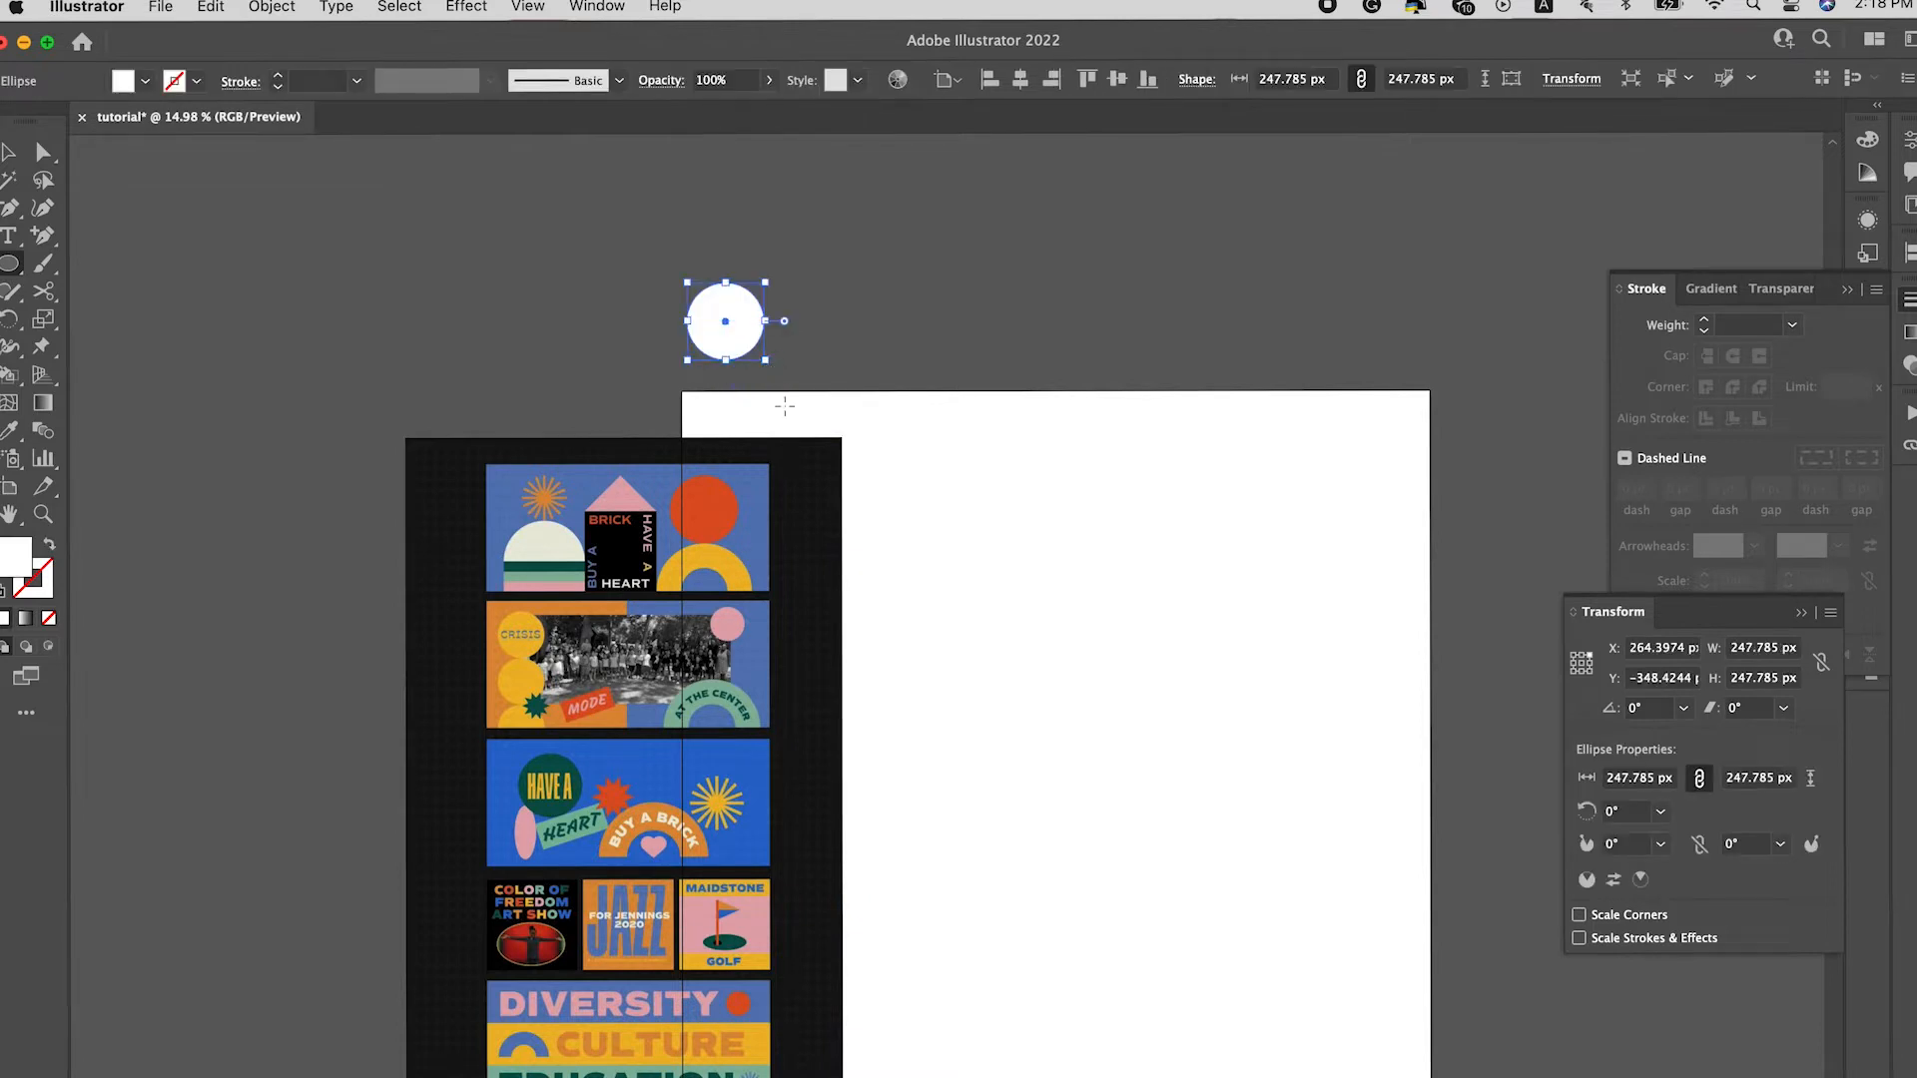
Step: Fill the circle with the orange-red sampled from the reference image
key(i)
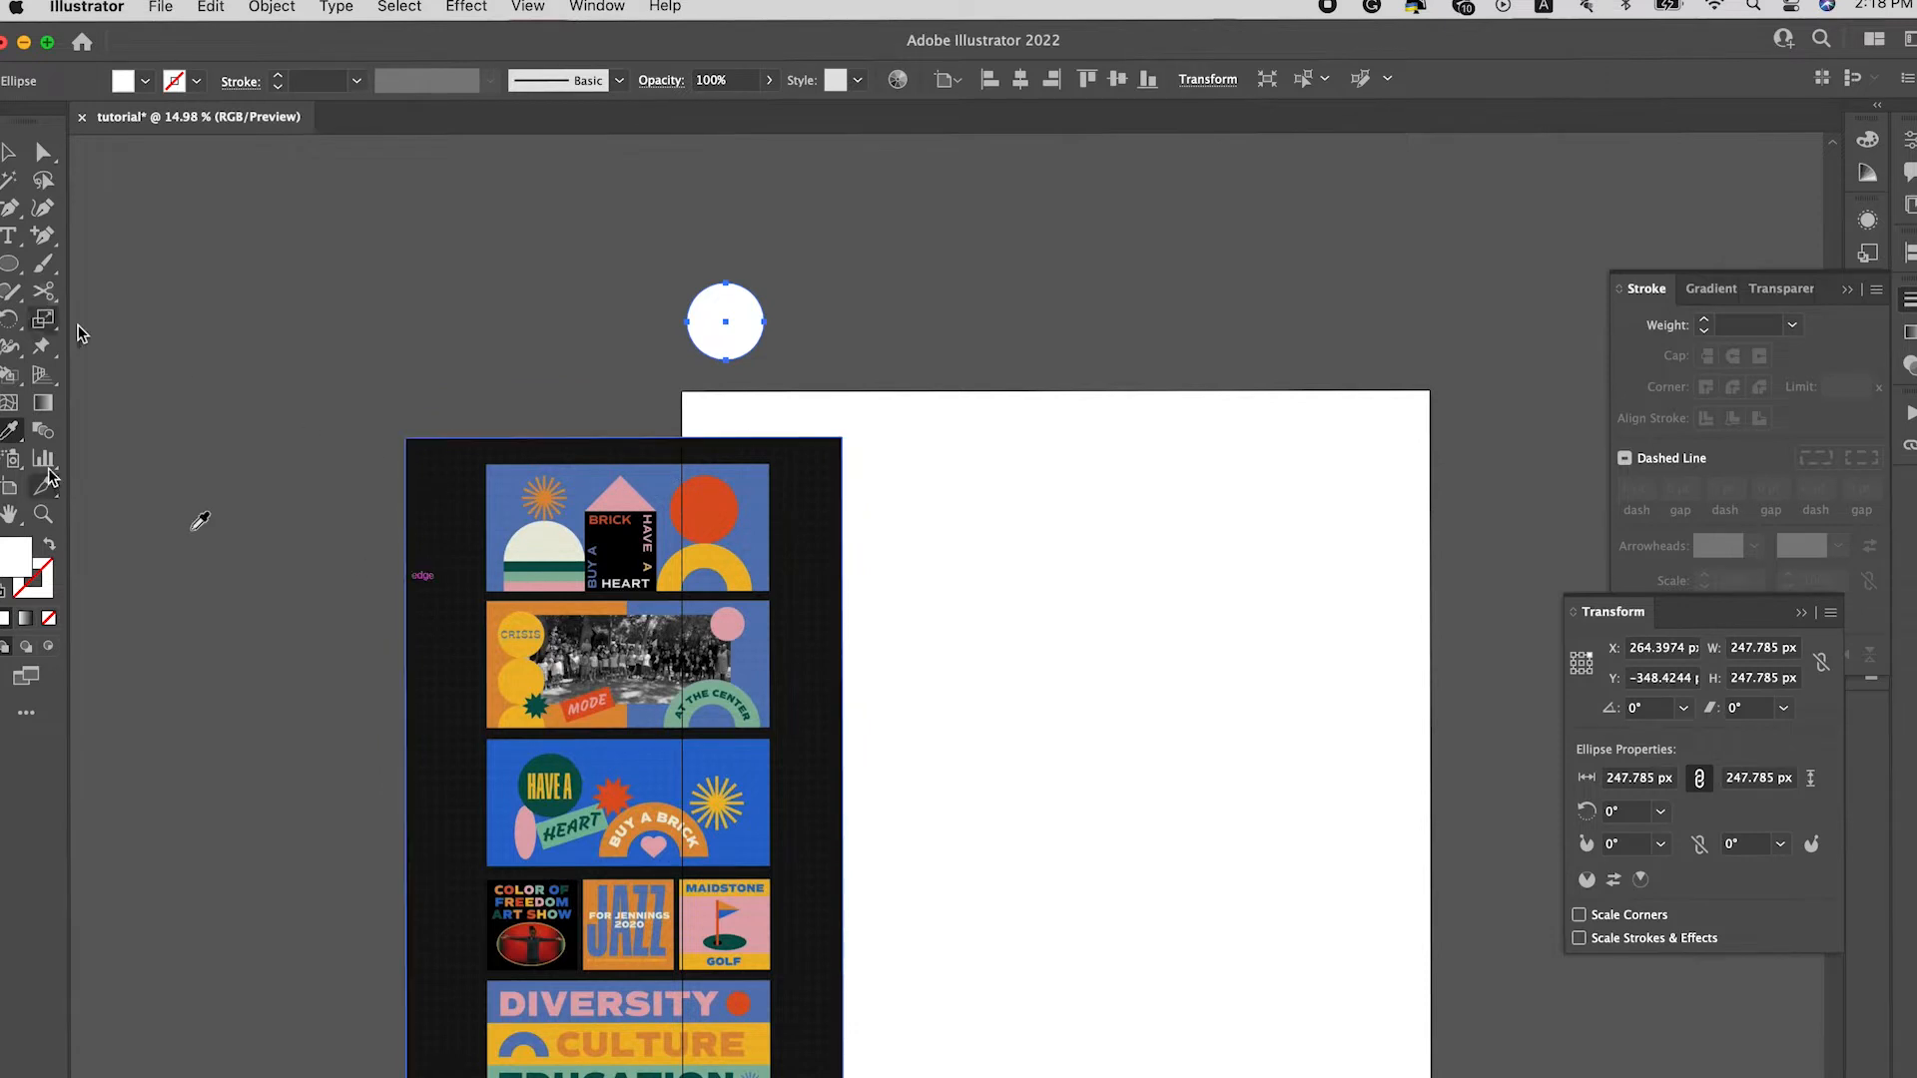
click(727, 499)
key(v)
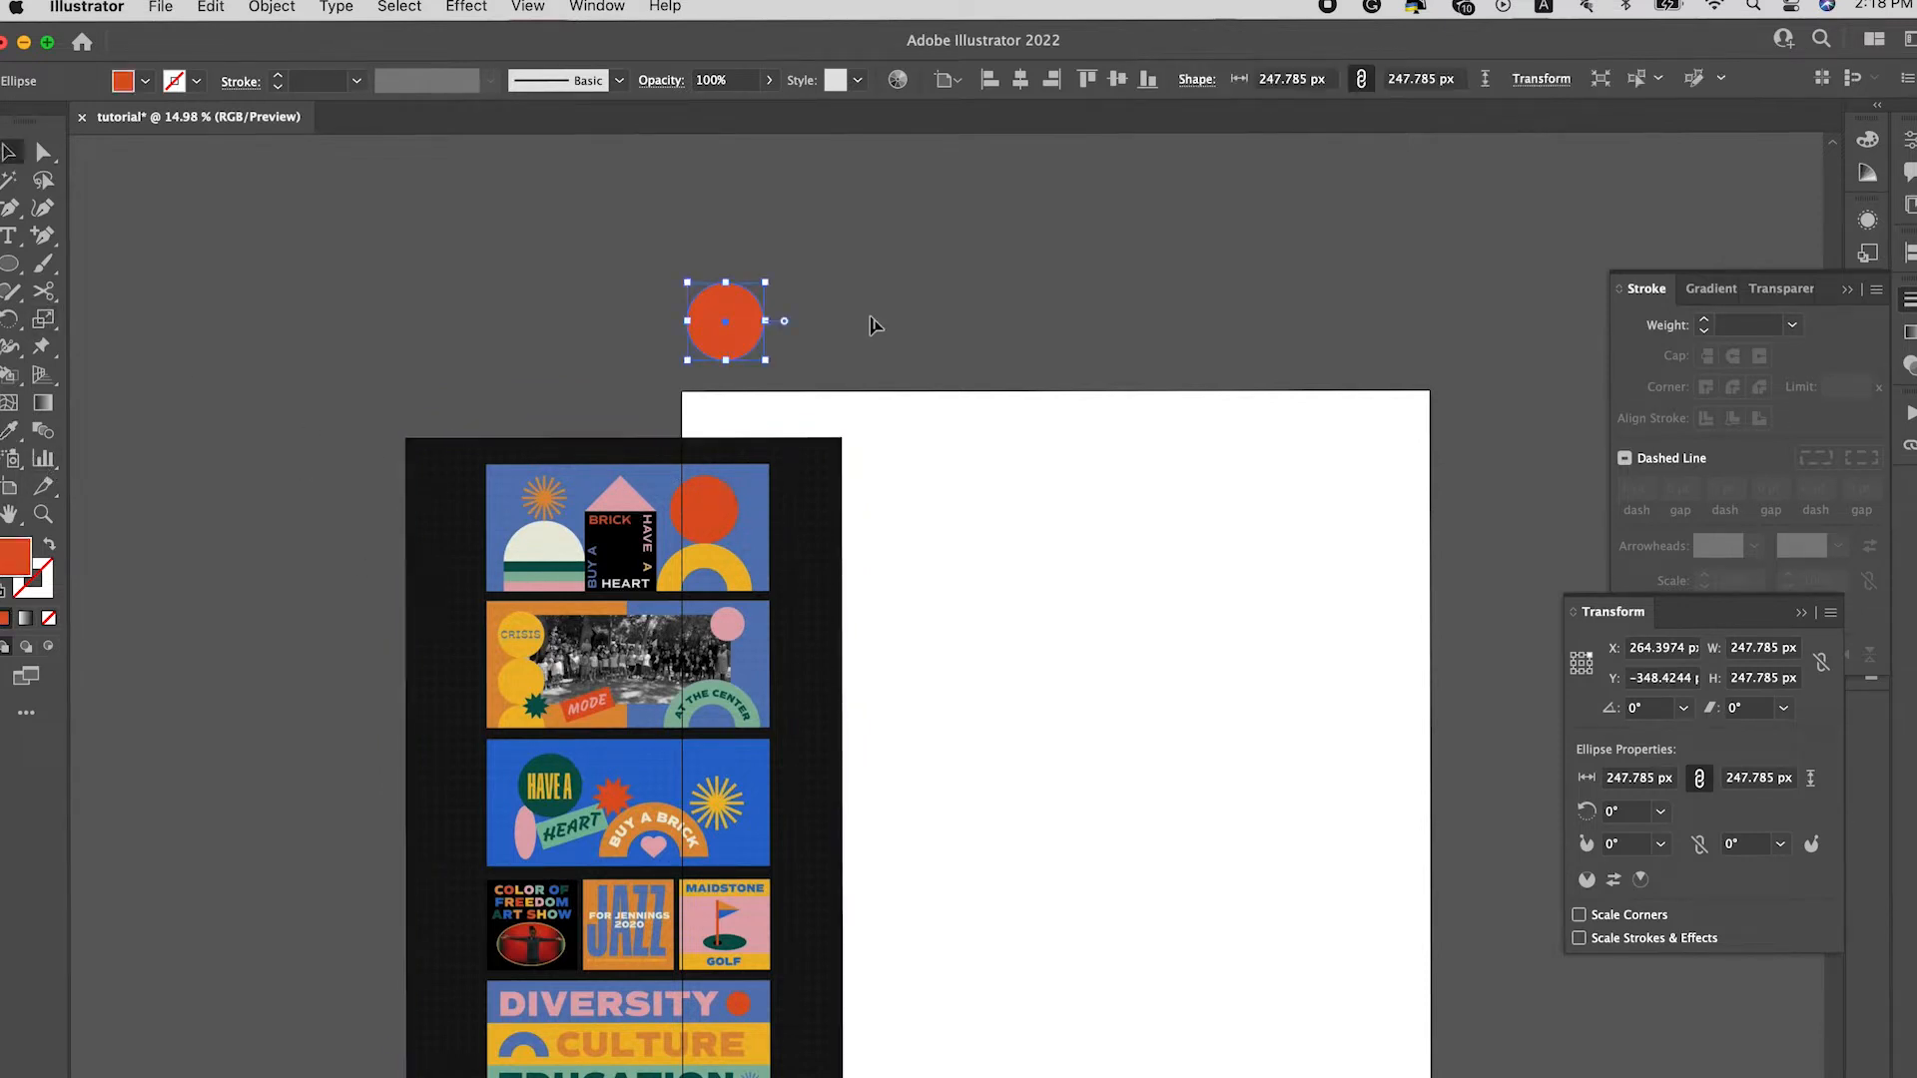
Step: Add two copies of the circle in a row to its right, filled with the reference image's pink and muted blue
drag(743, 329, 835, 329)
key(i)
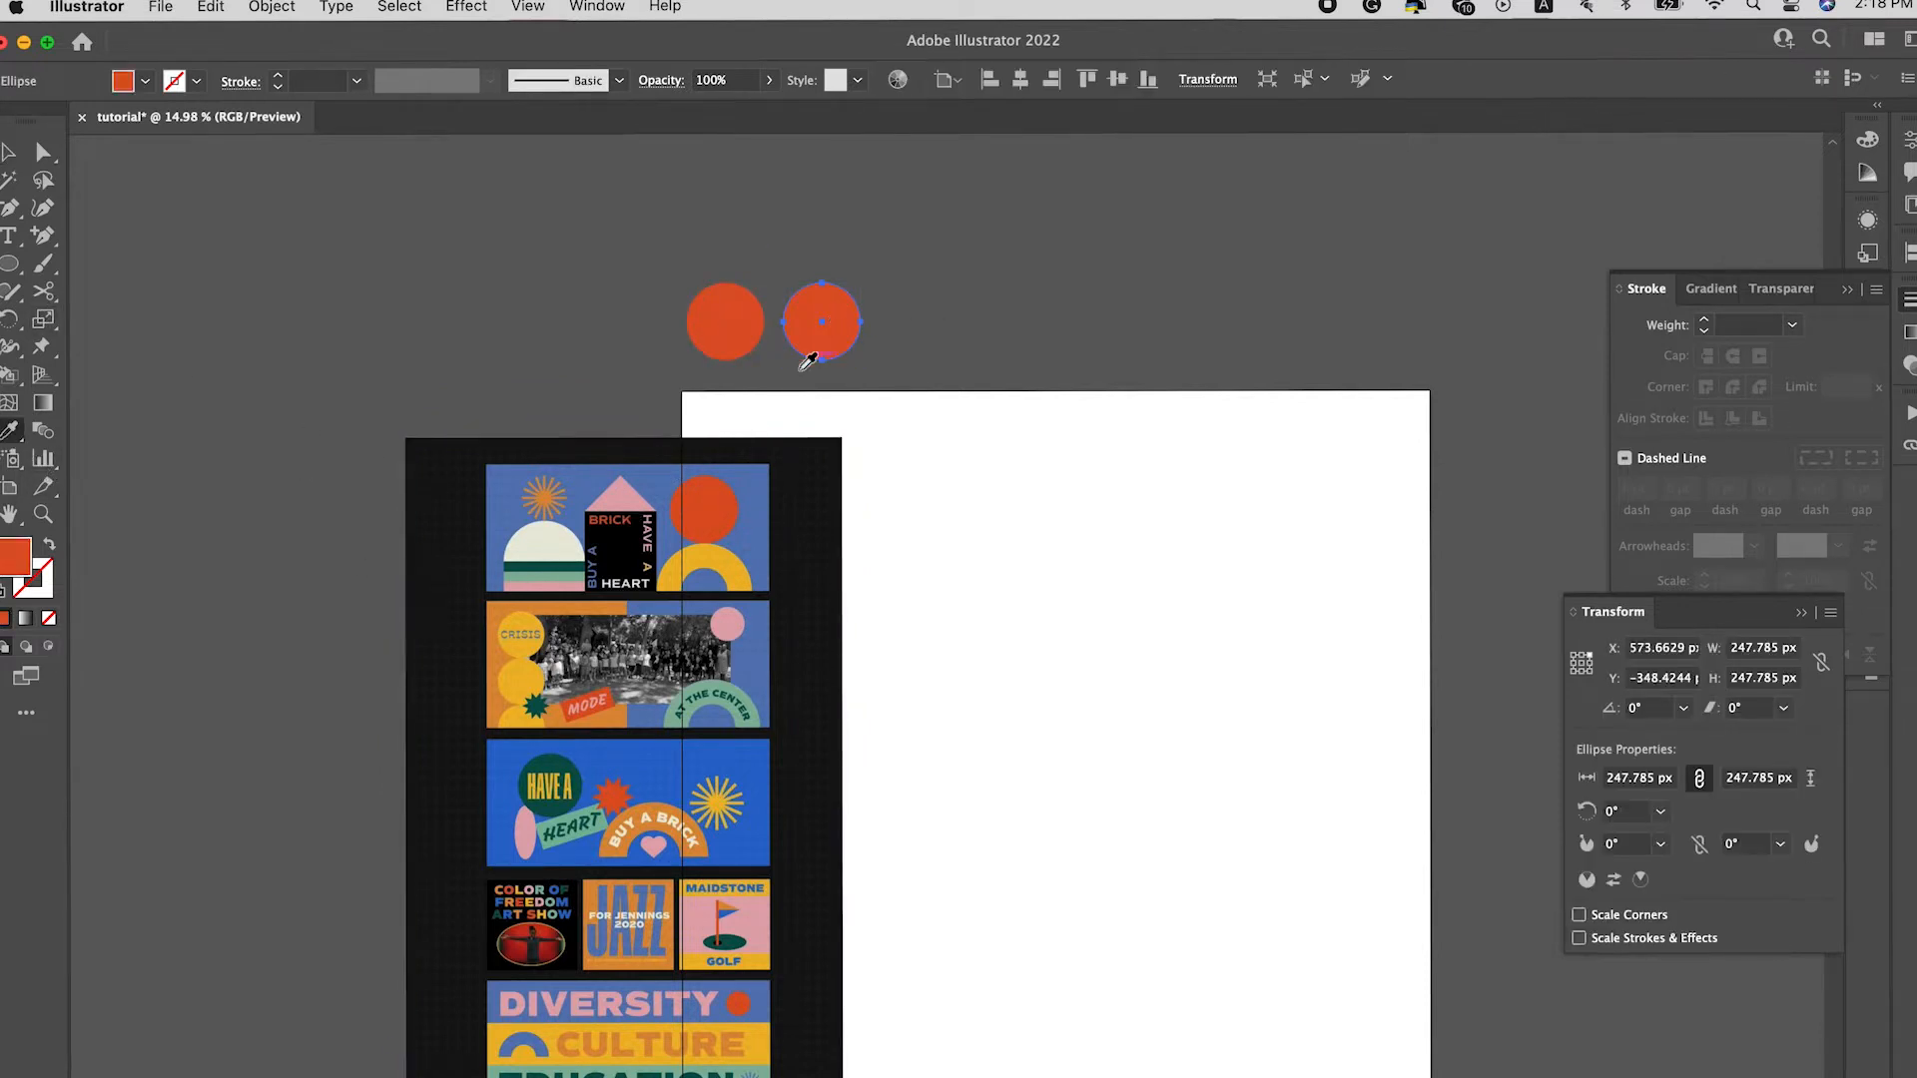
click(629, 497)
key(v)
drag(844, 315, 931, 304)
key(i)
click(767, 472)
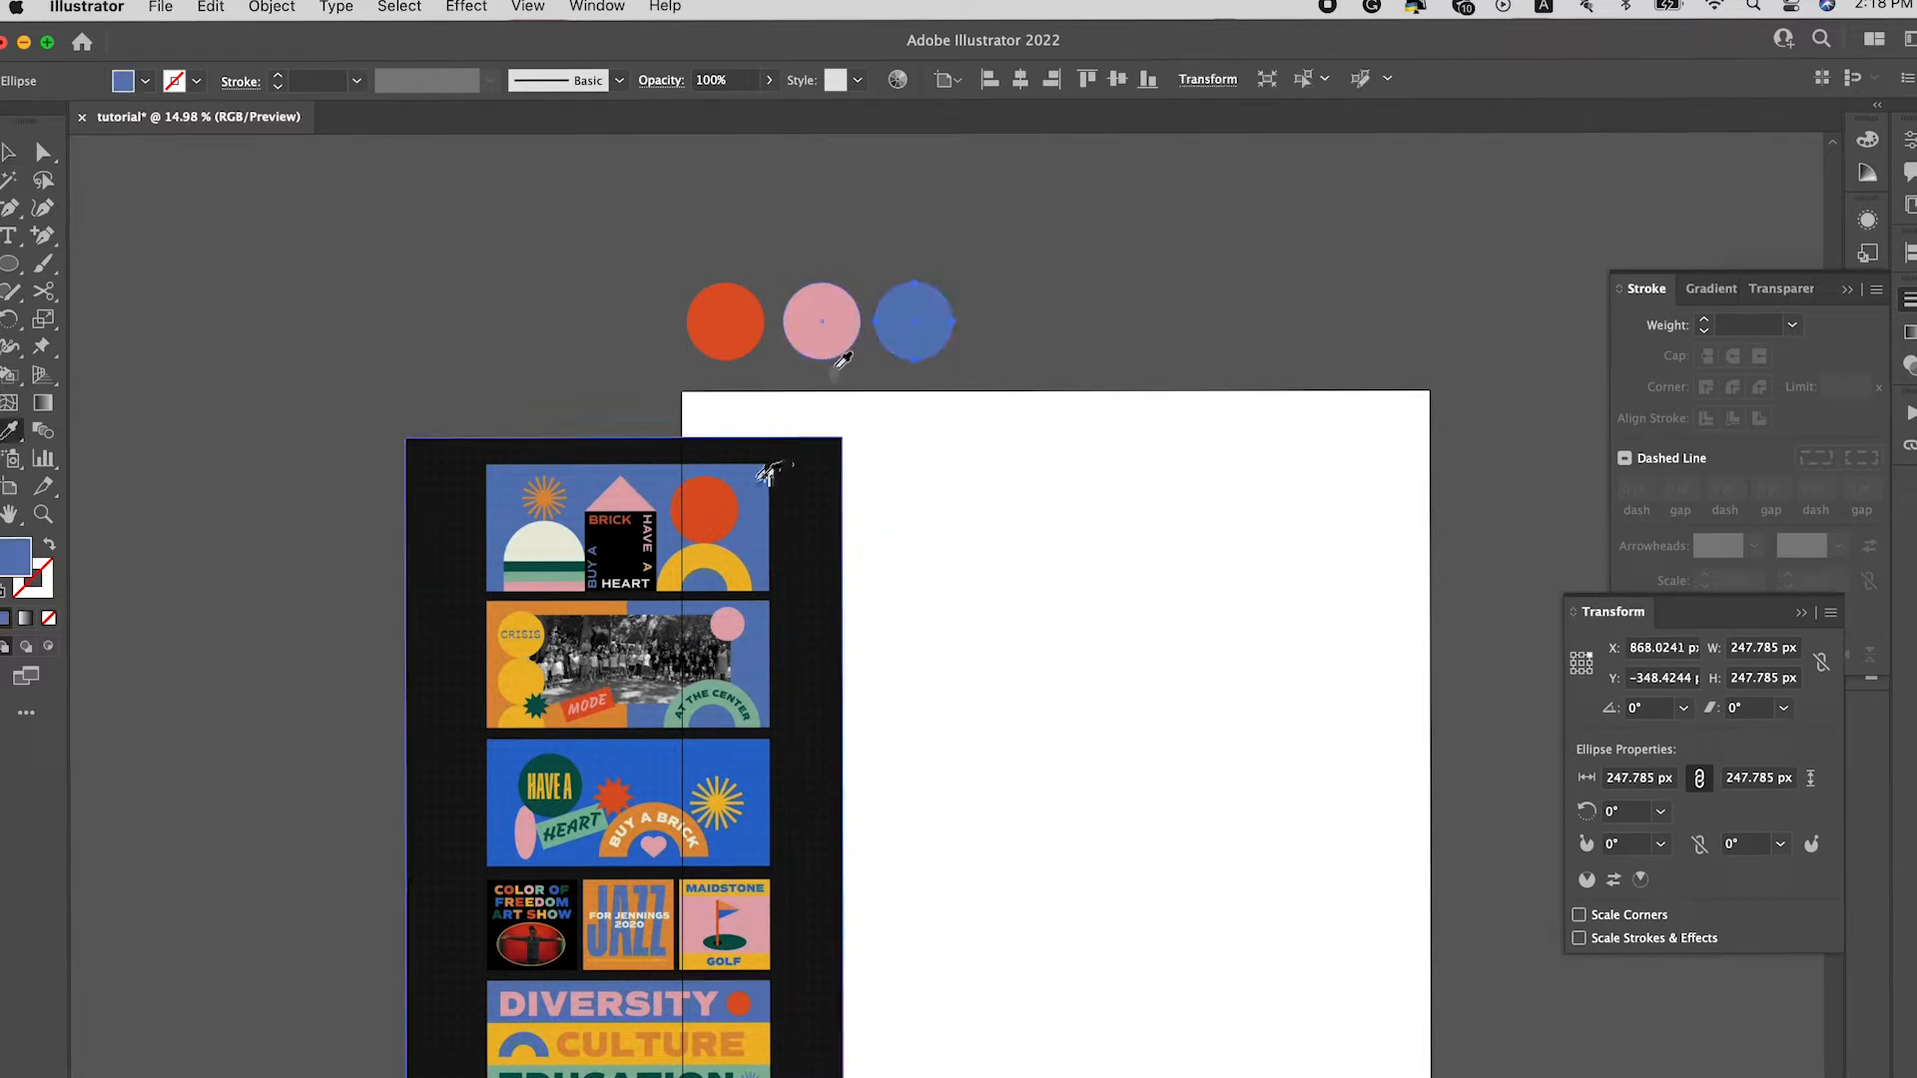
Step: Extend the row with two more circle copies, filled with the dark green and orange sampled from the reference image
key(v)
drag(930, 312, 1023, 313)
key(i)
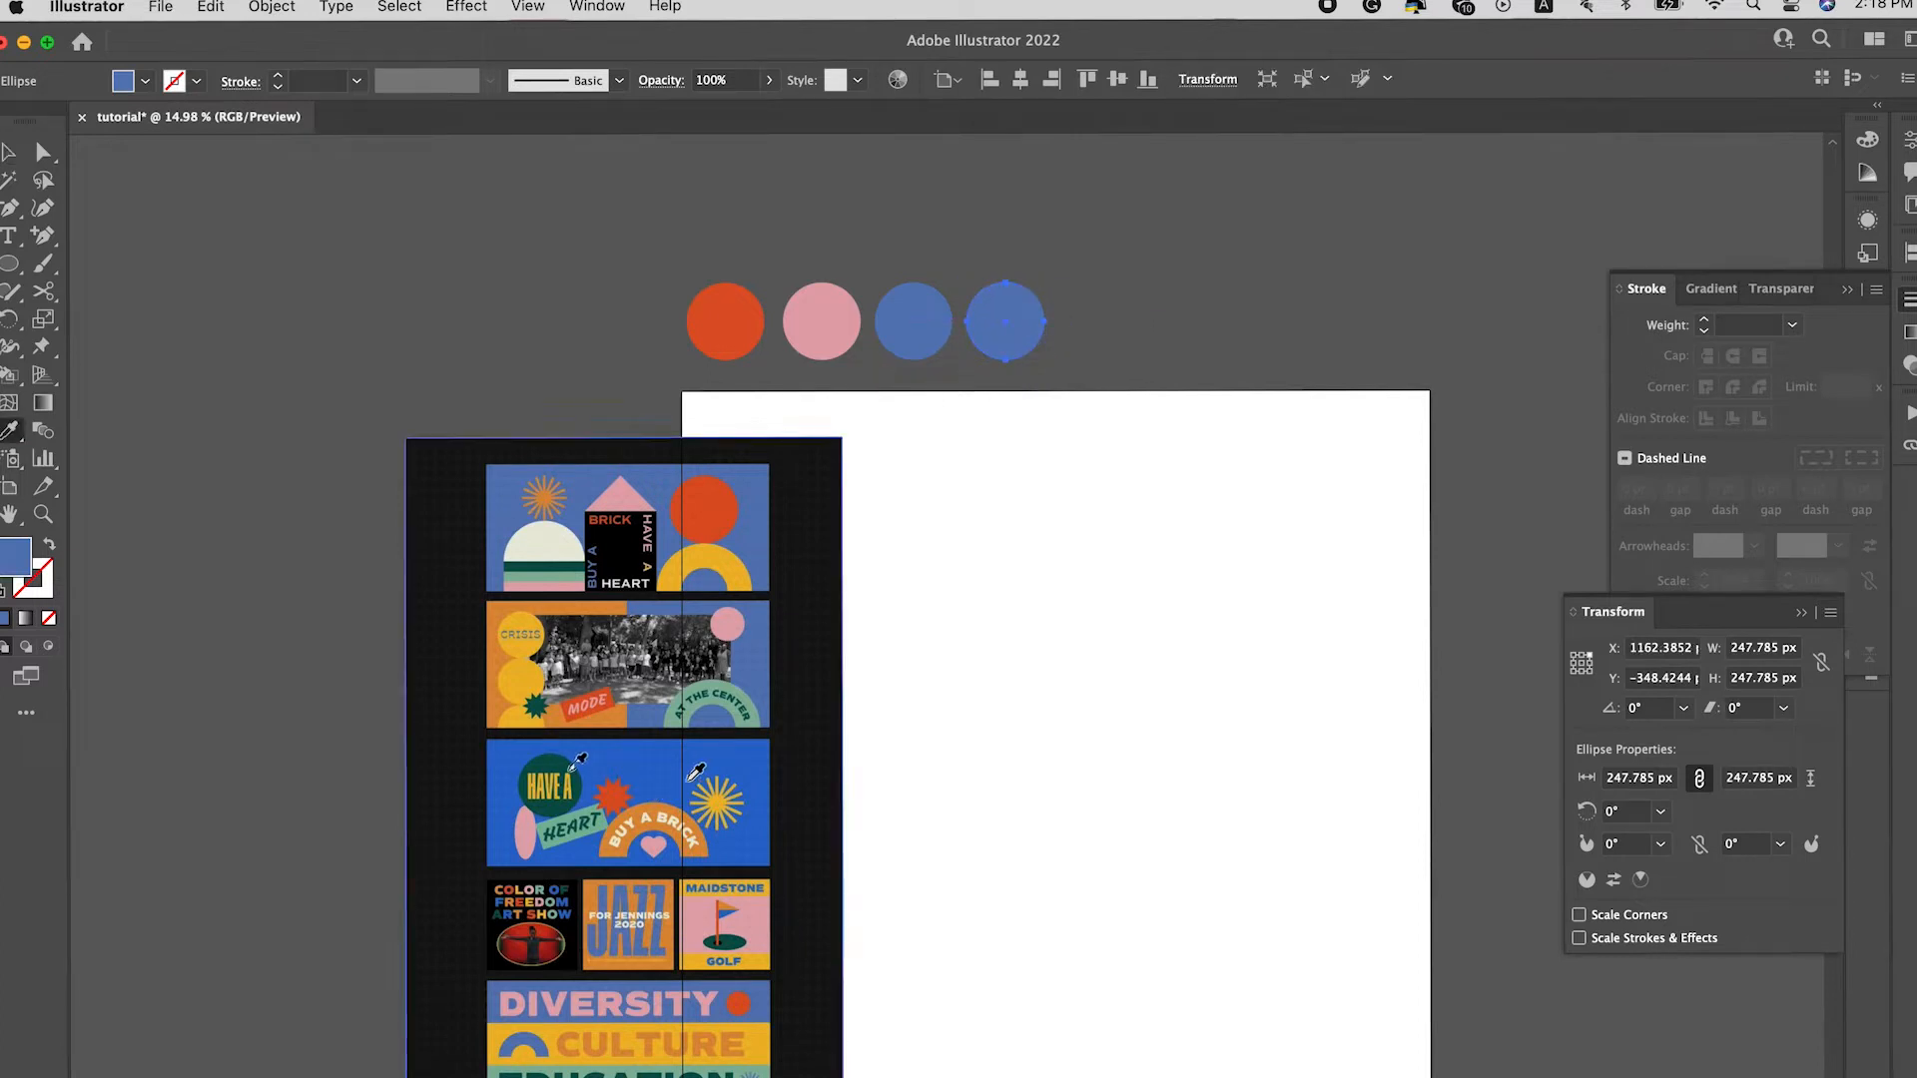
click(575, 768)
key(v)
drag(982, 339, 1071, 337)
key(i)
click(664, 801)
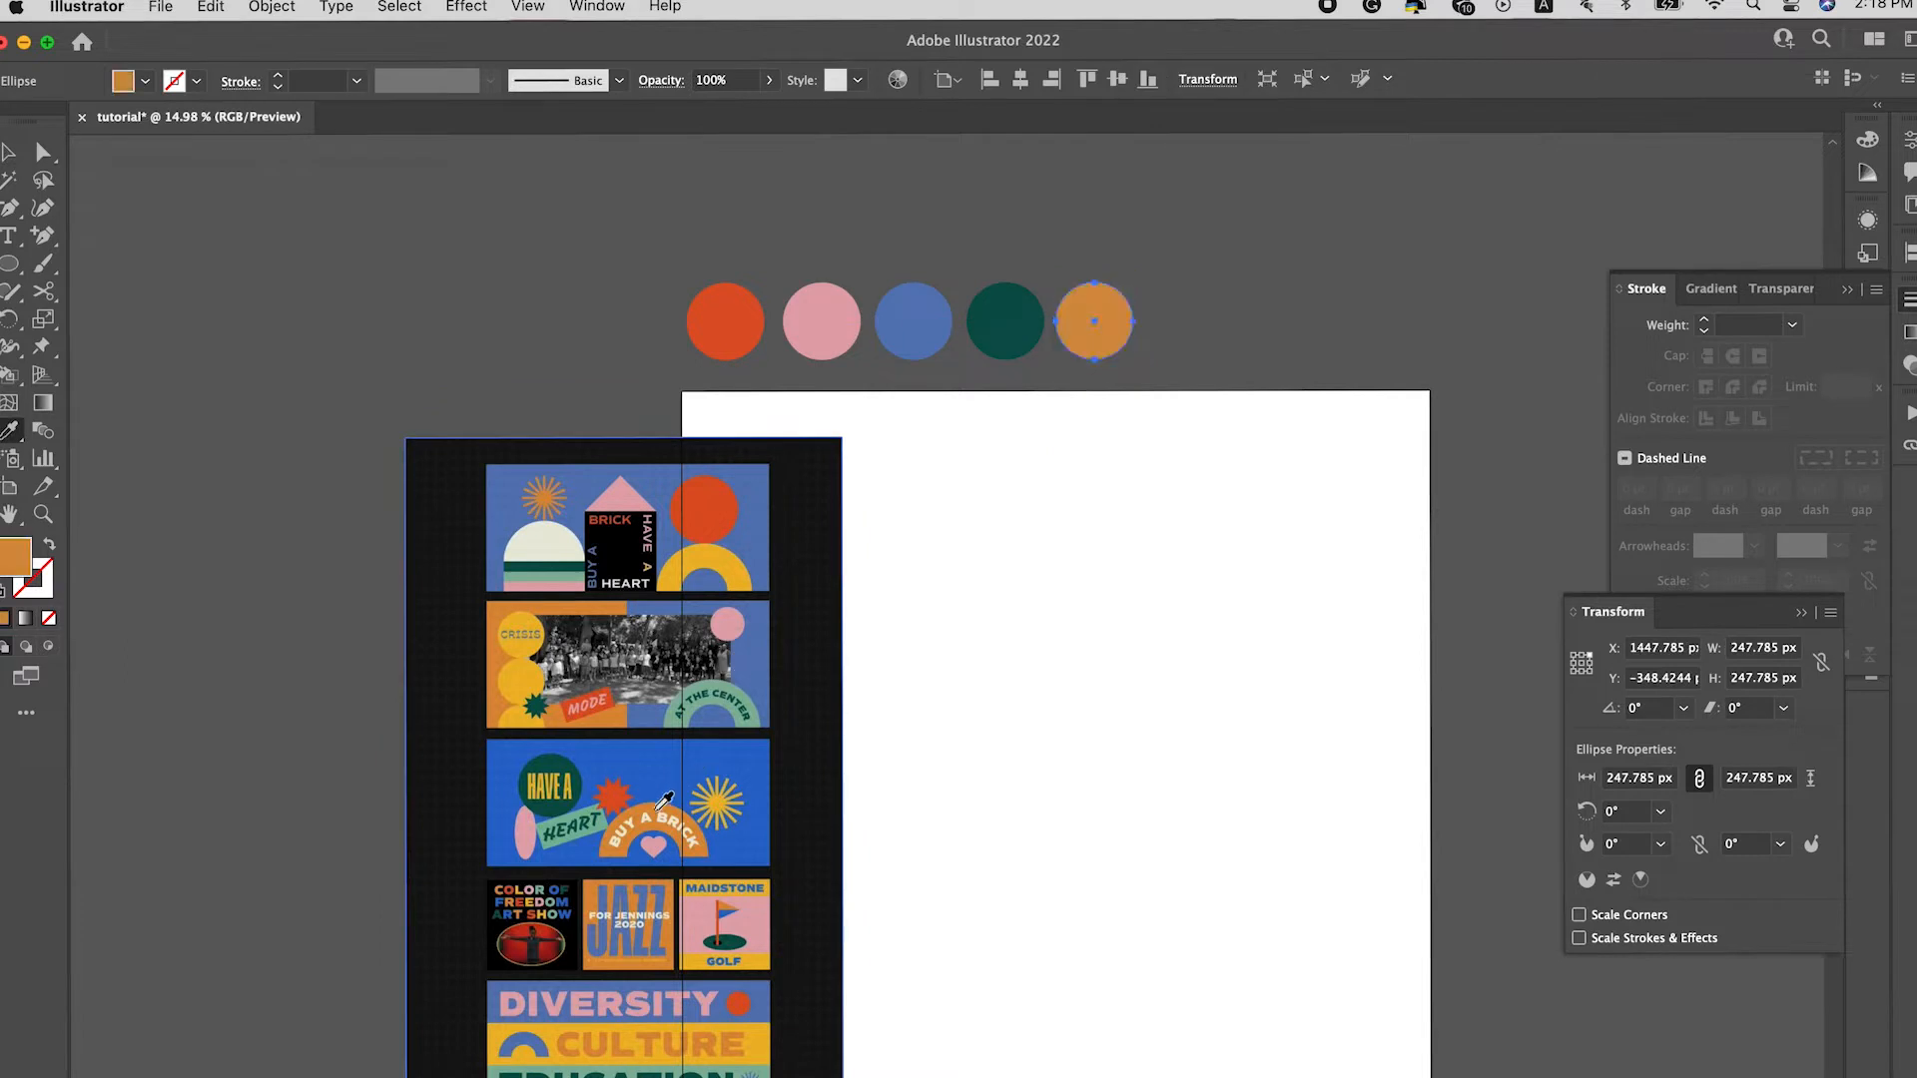
Step: Duplicate the orange circle to the right and fill the copy with the reference image's cream
key(v)
drag(1077, 321, 1296, 322)
key(i)
click(561, 561)
Step: Add a seventh circle at the right end of the palette row and fill it with the reference image's mint green
key(v)
key(i)
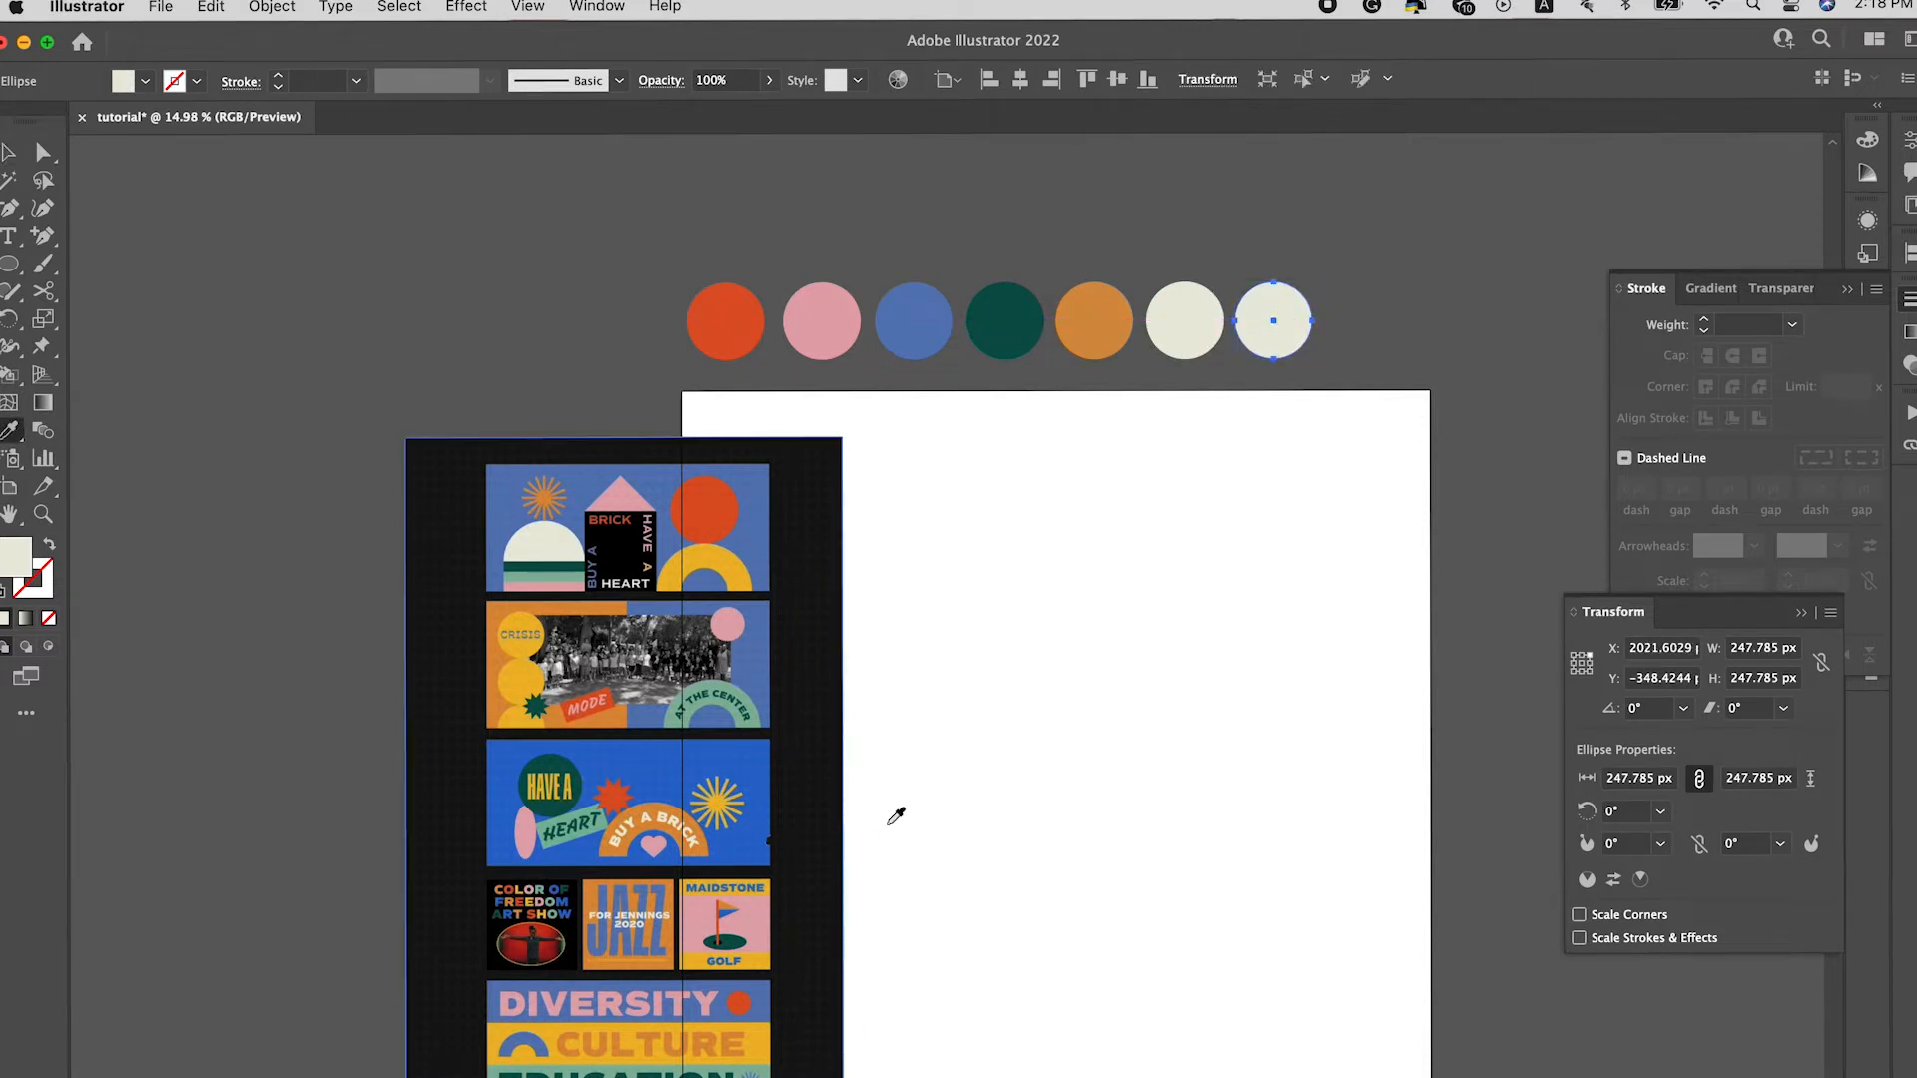
scroll(888, 825, down, 1)
click(757, 994)
click(747, 986)
click(755, 1016)
click(746, 1057)
click(735, 1067)
click(771, 1059)
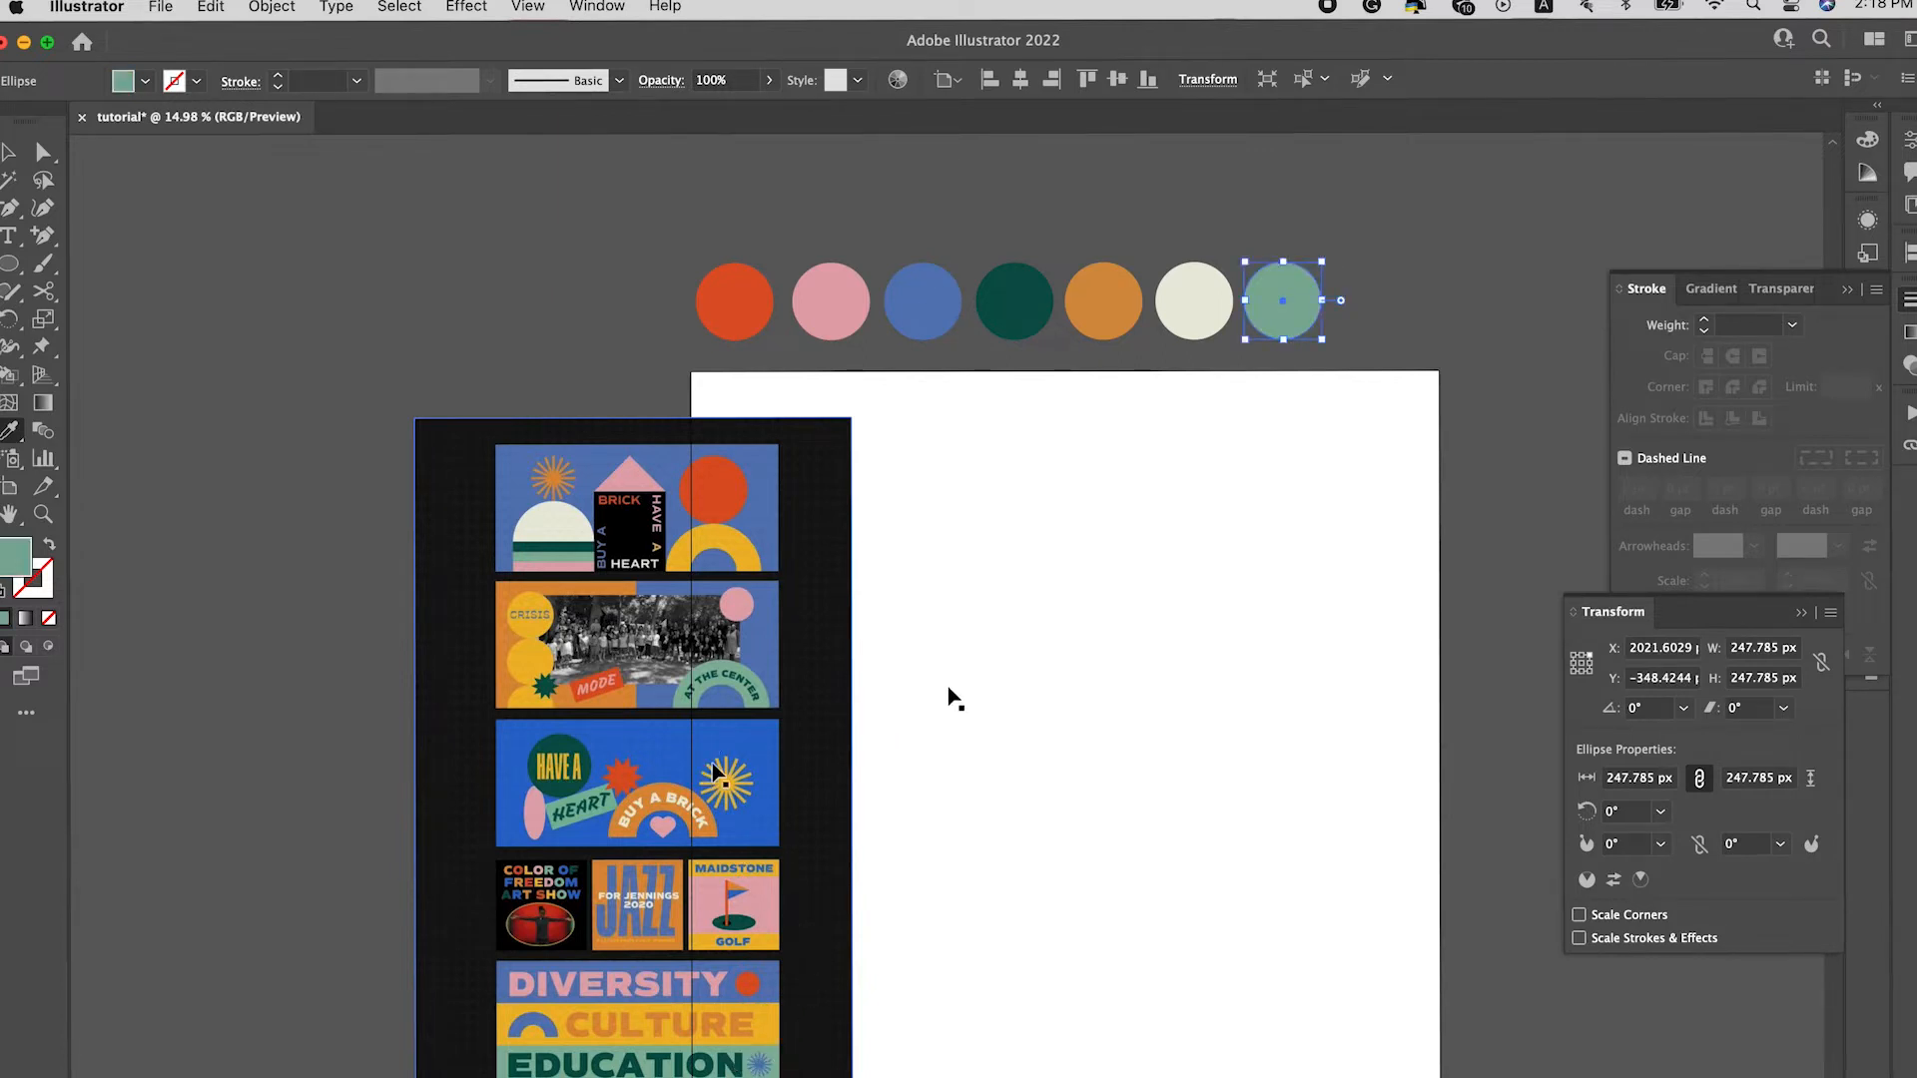
key(v)
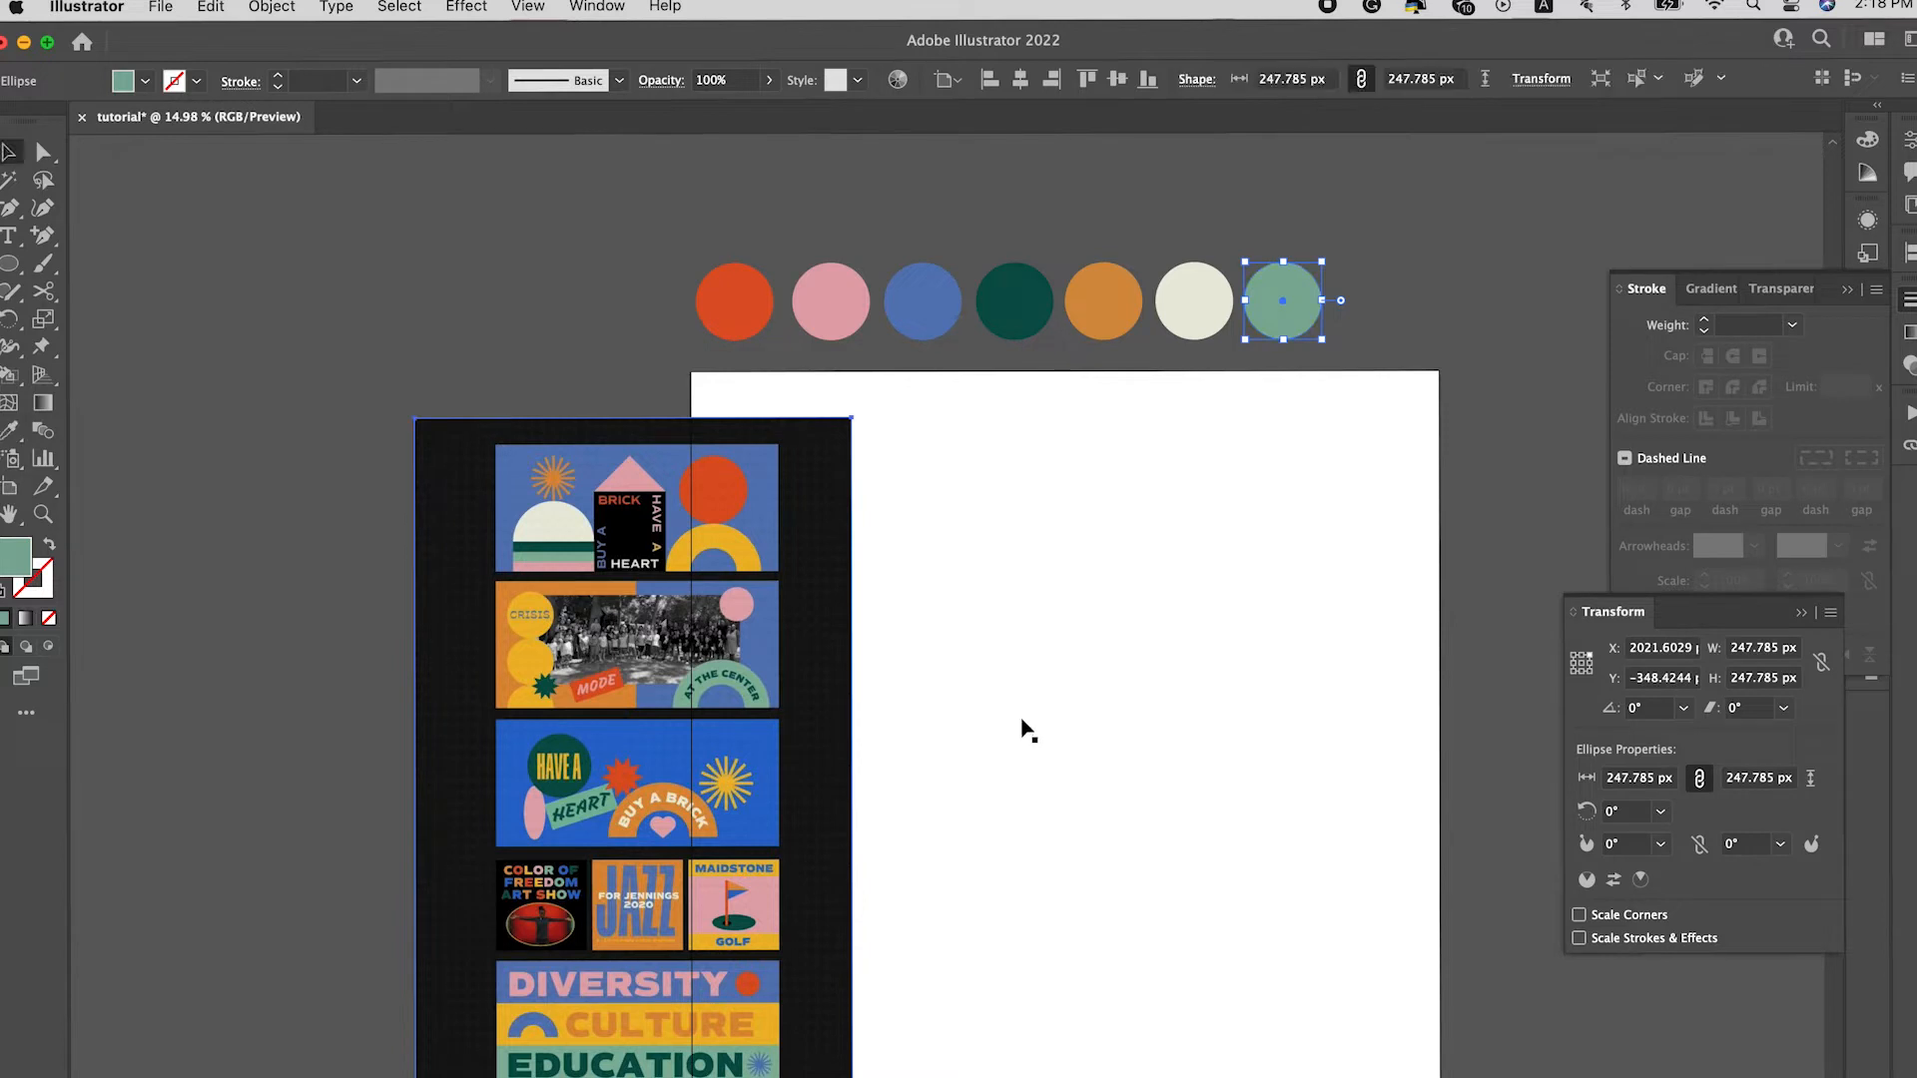
Step: Clear the reference image off the artboard, keeping the row of palette circles above it
click(682, 432)
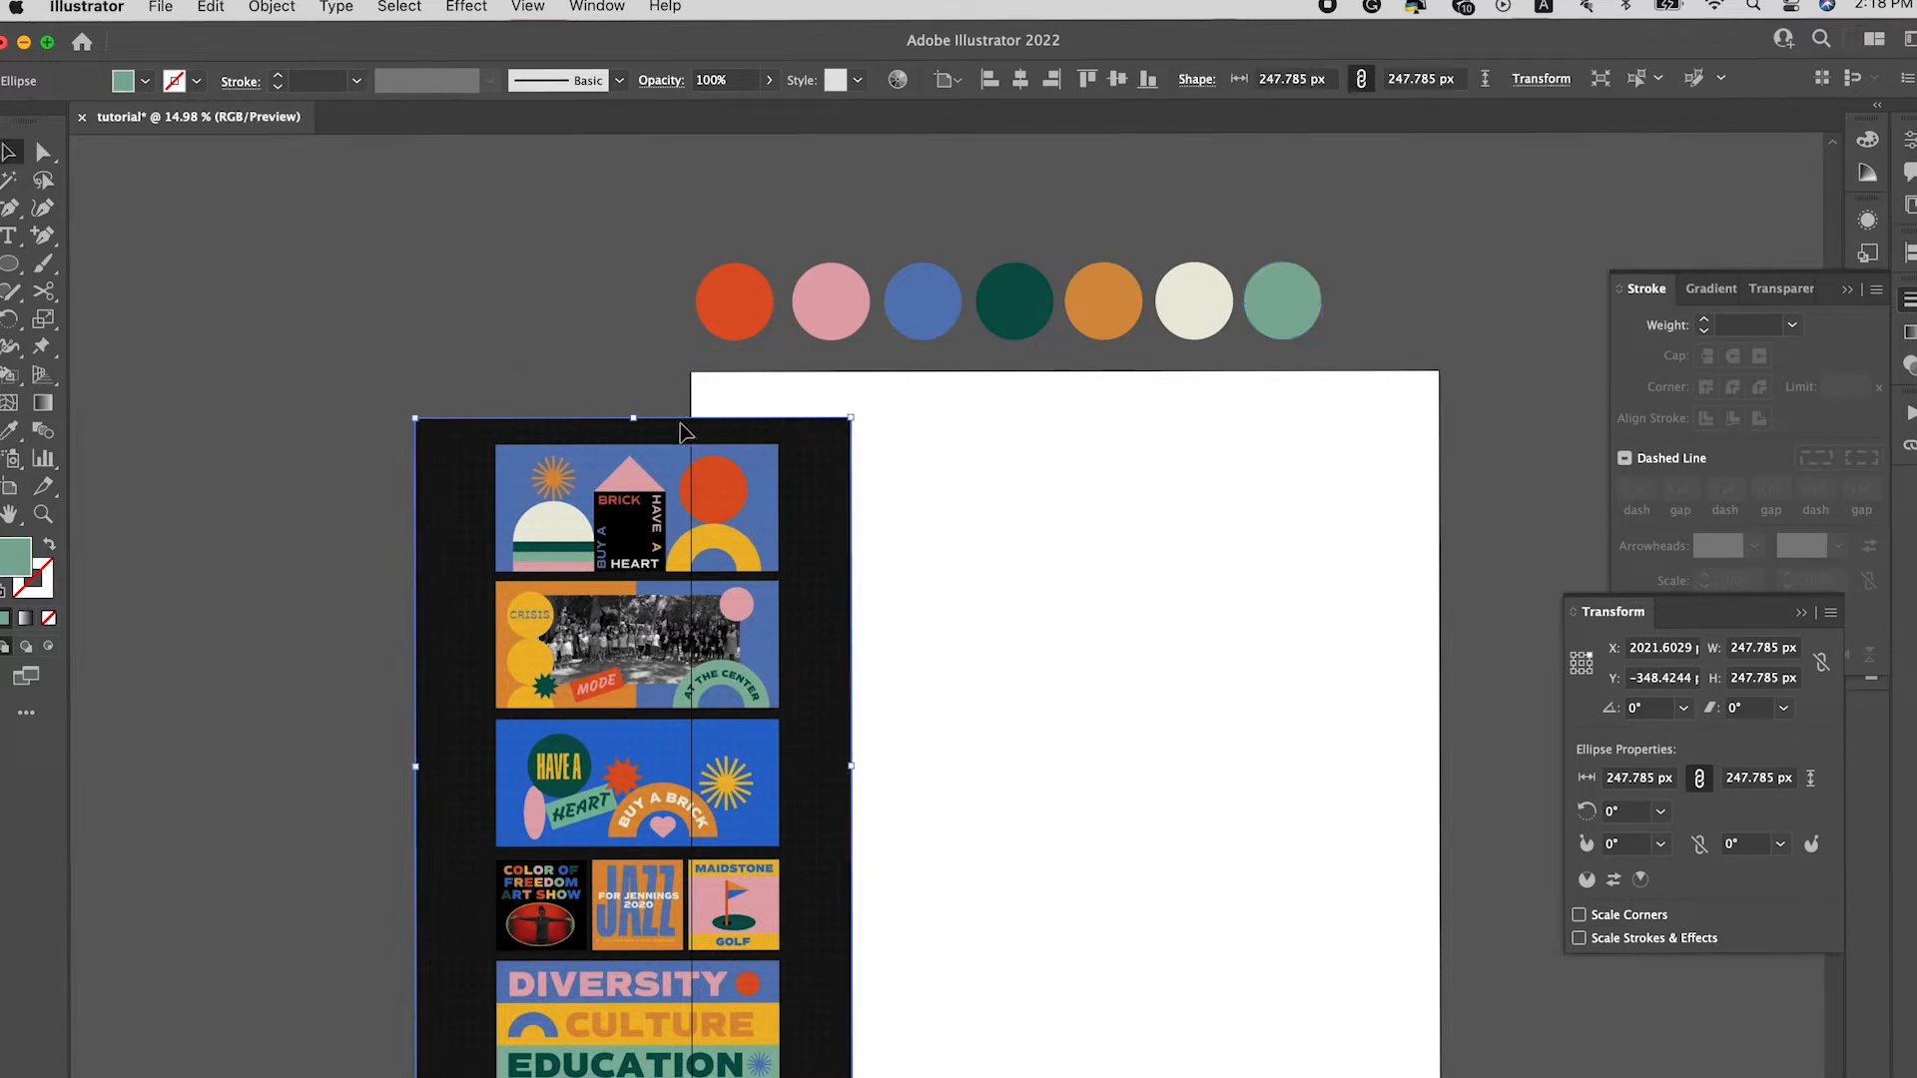
click(861, 562)
scroll(860, 562, down, 5)
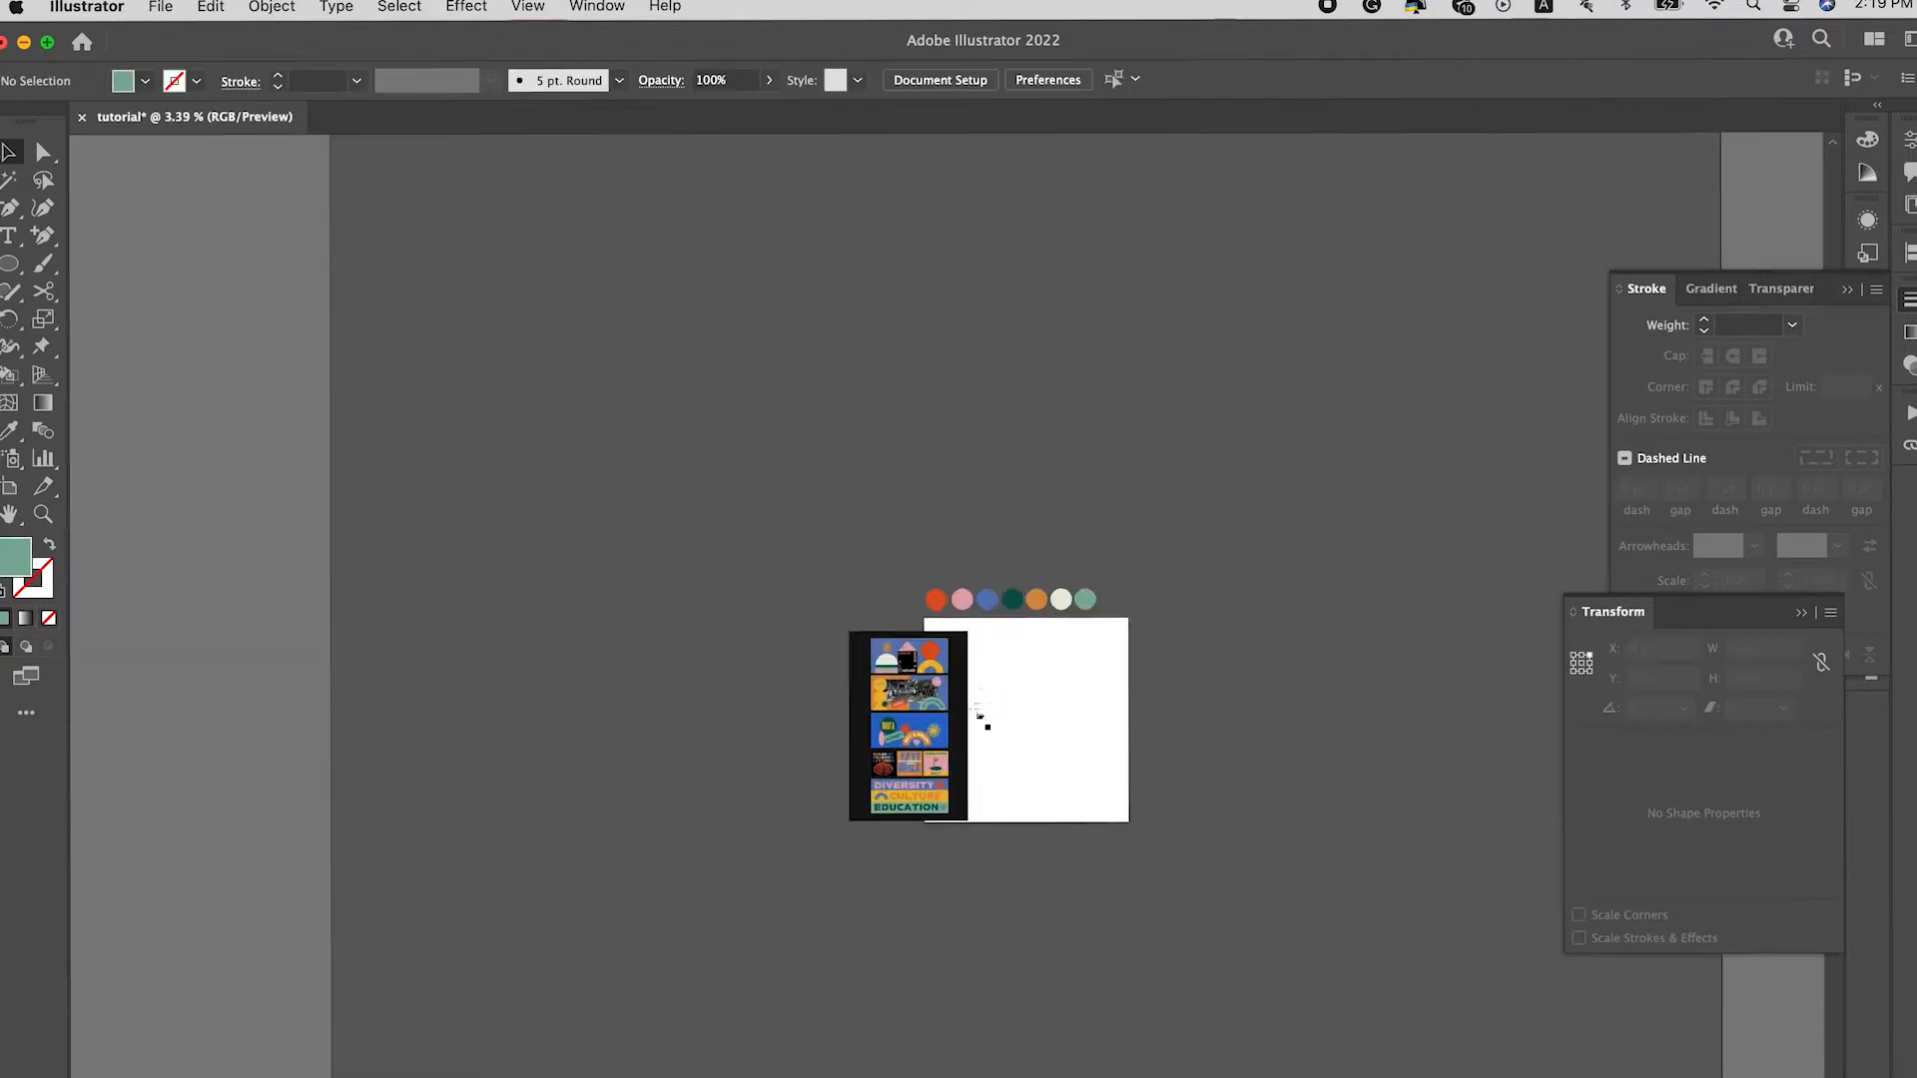
scroll(980, 715, up, 5)
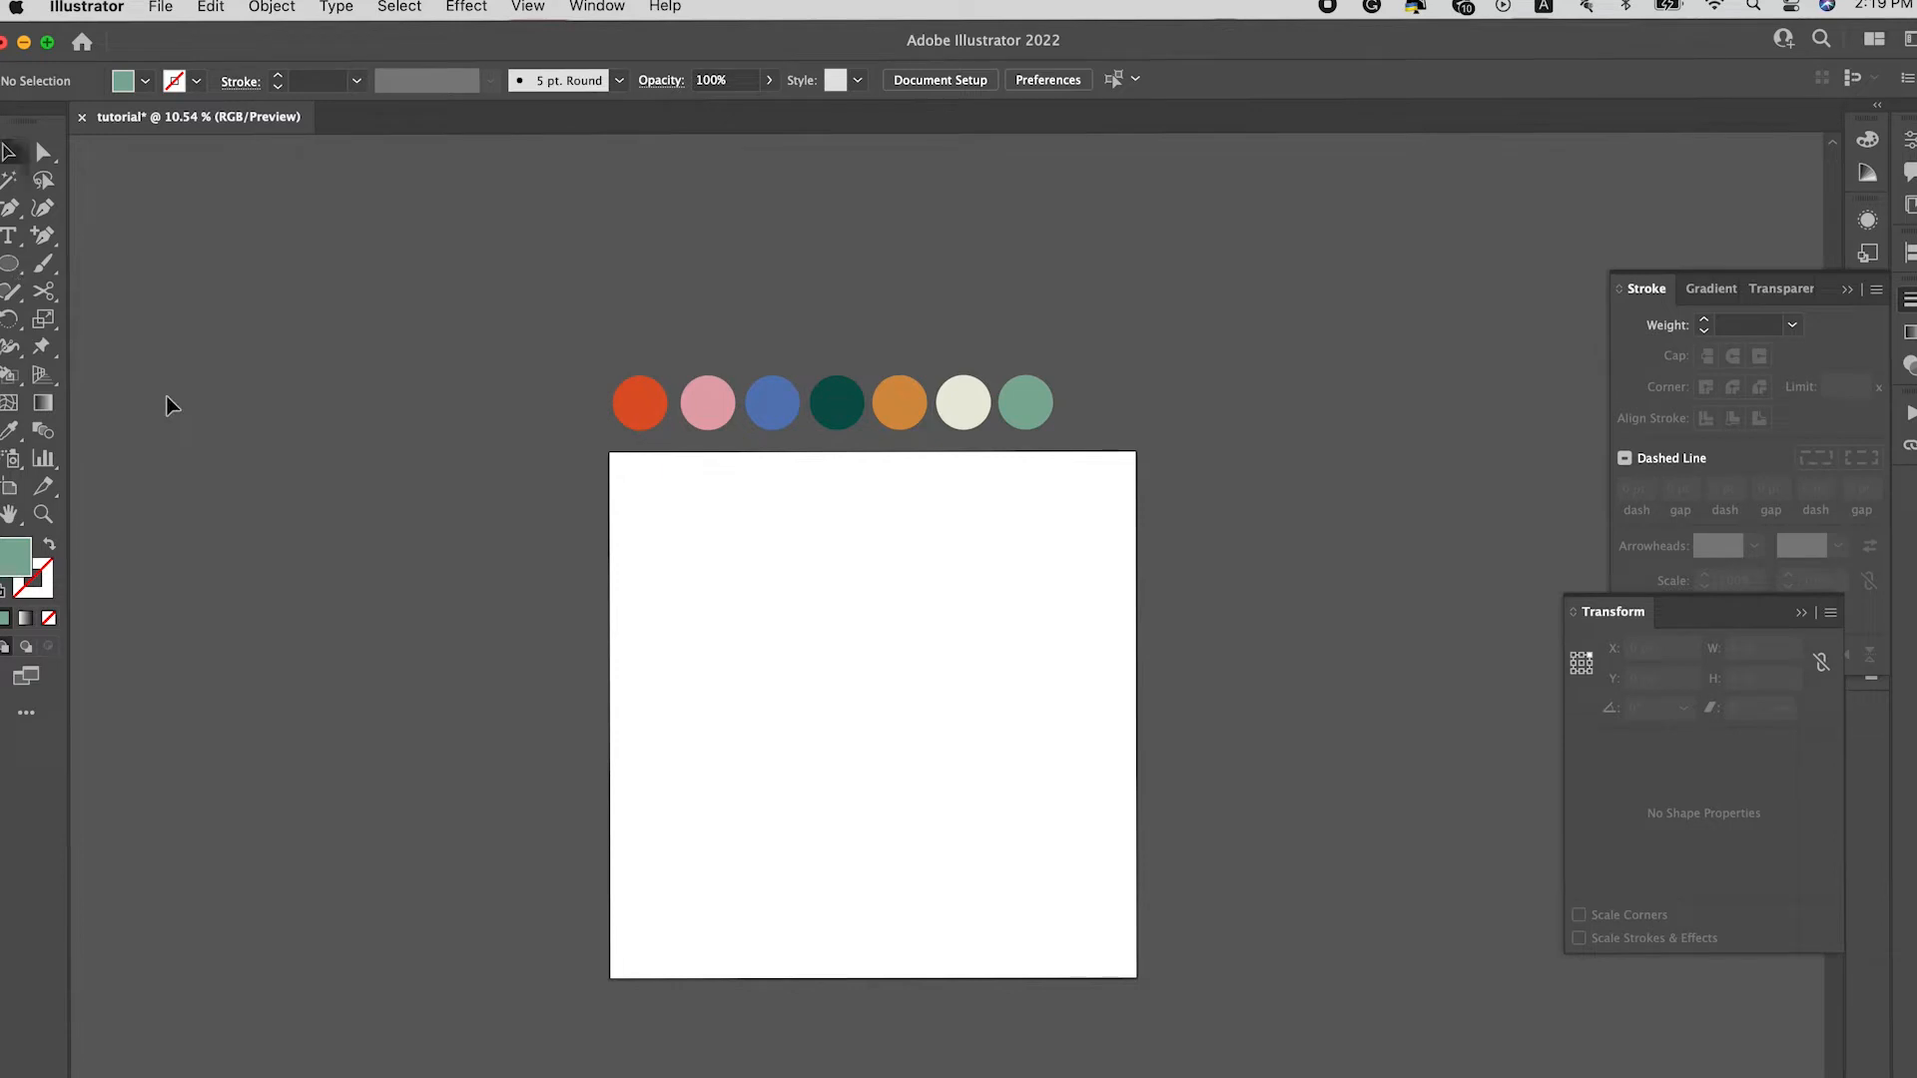
Step: Draw a 2400 x 2400 px rectangle that covers the whole artboard
click(10, 263)
click(90, 262)
drag(608, 452, 1140, 976)
Step: Try the palette's blue, pink, orange-red, cream, ochre and dark green as fills for the background square
scroll(999, 787, down, 3)
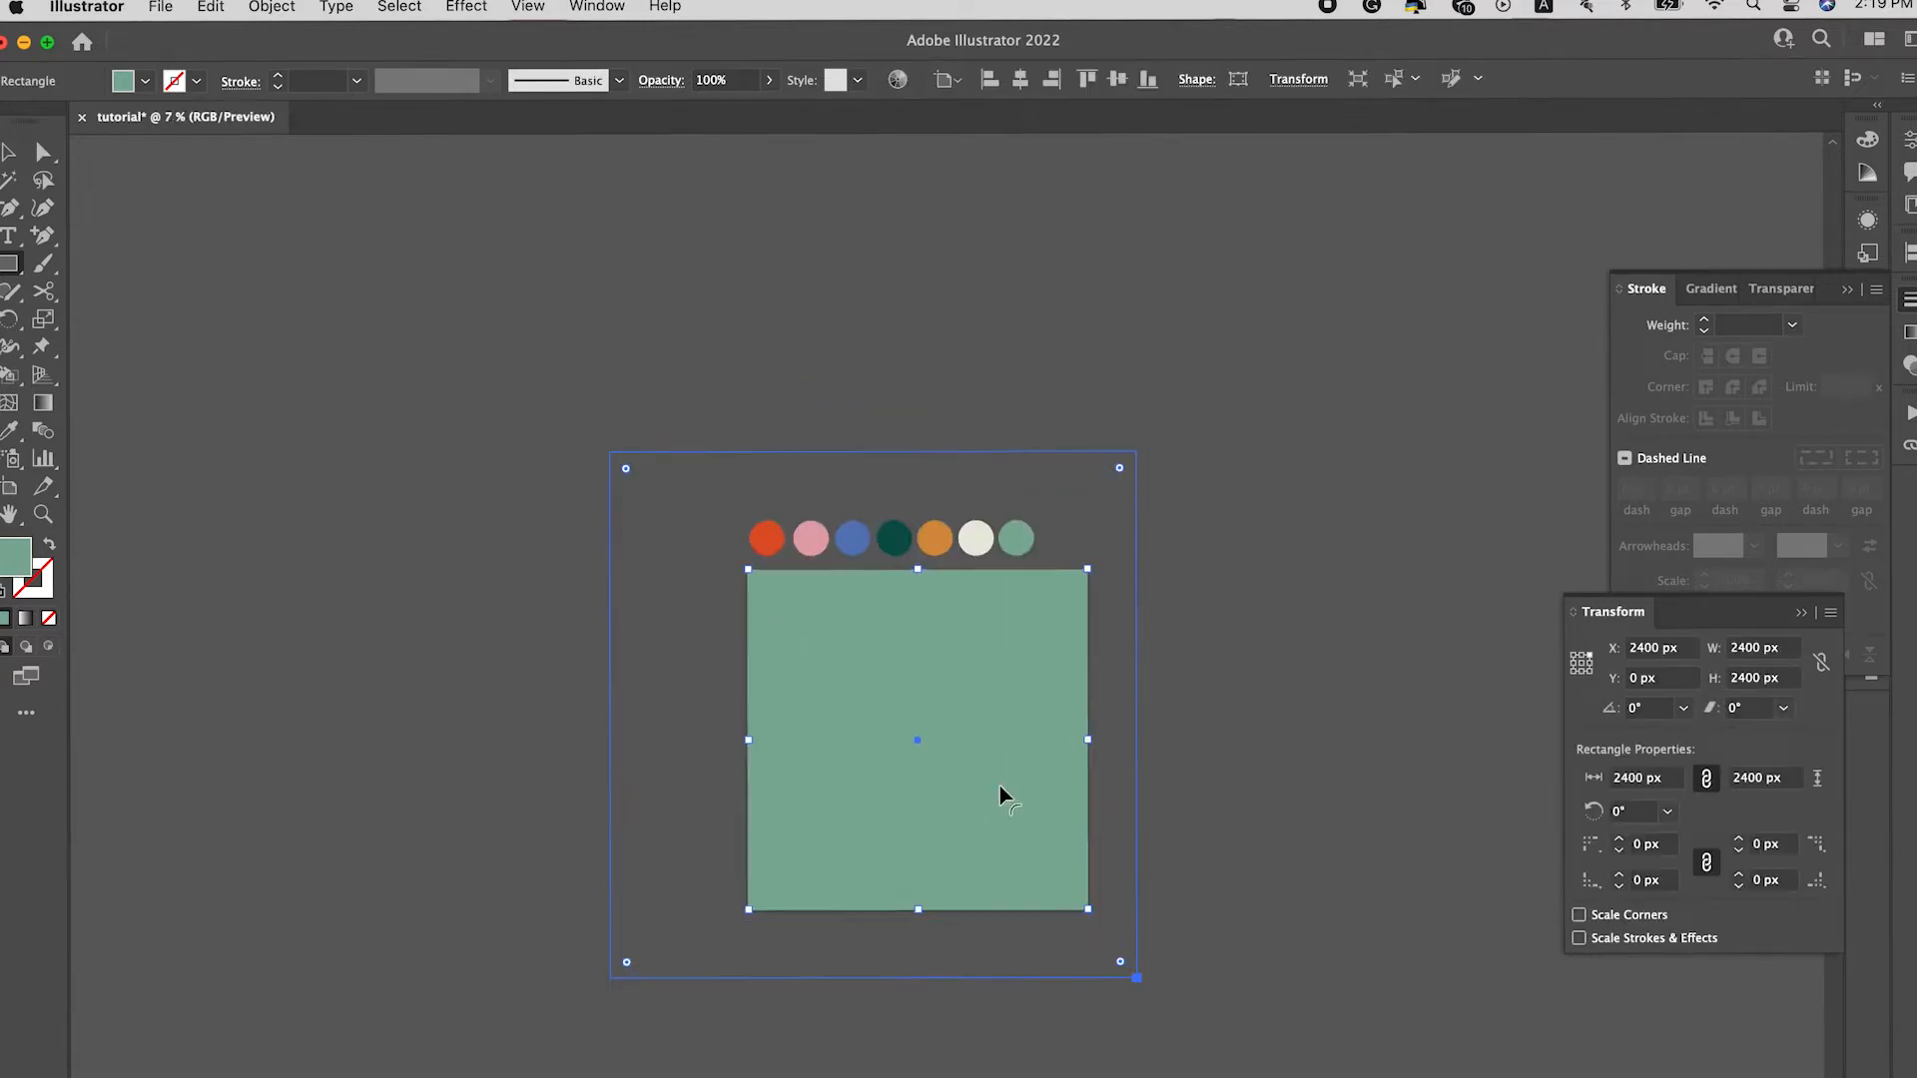
scroll(1000, 787, down, 3)
scroll(1000, 787, up, 1)
scroll(999, 796, up, 2)
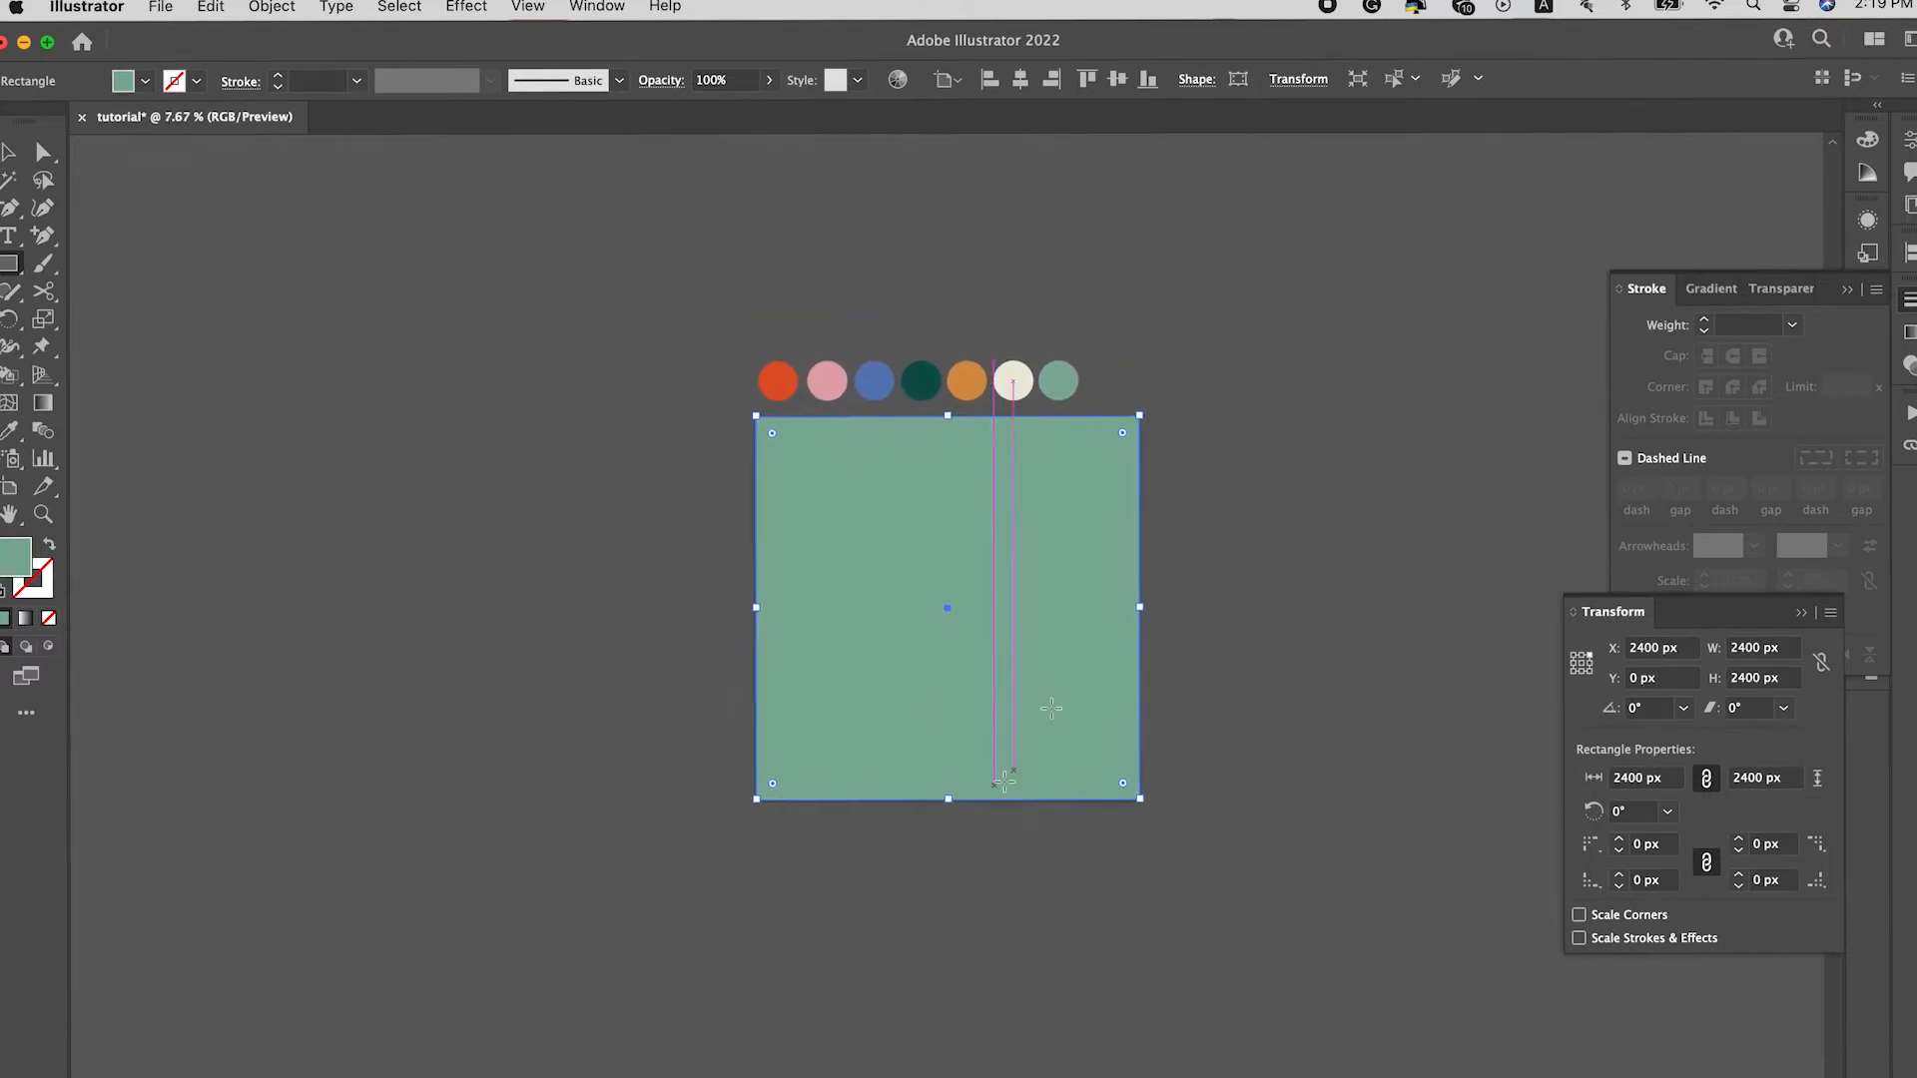
key(i)
click(863, 390)
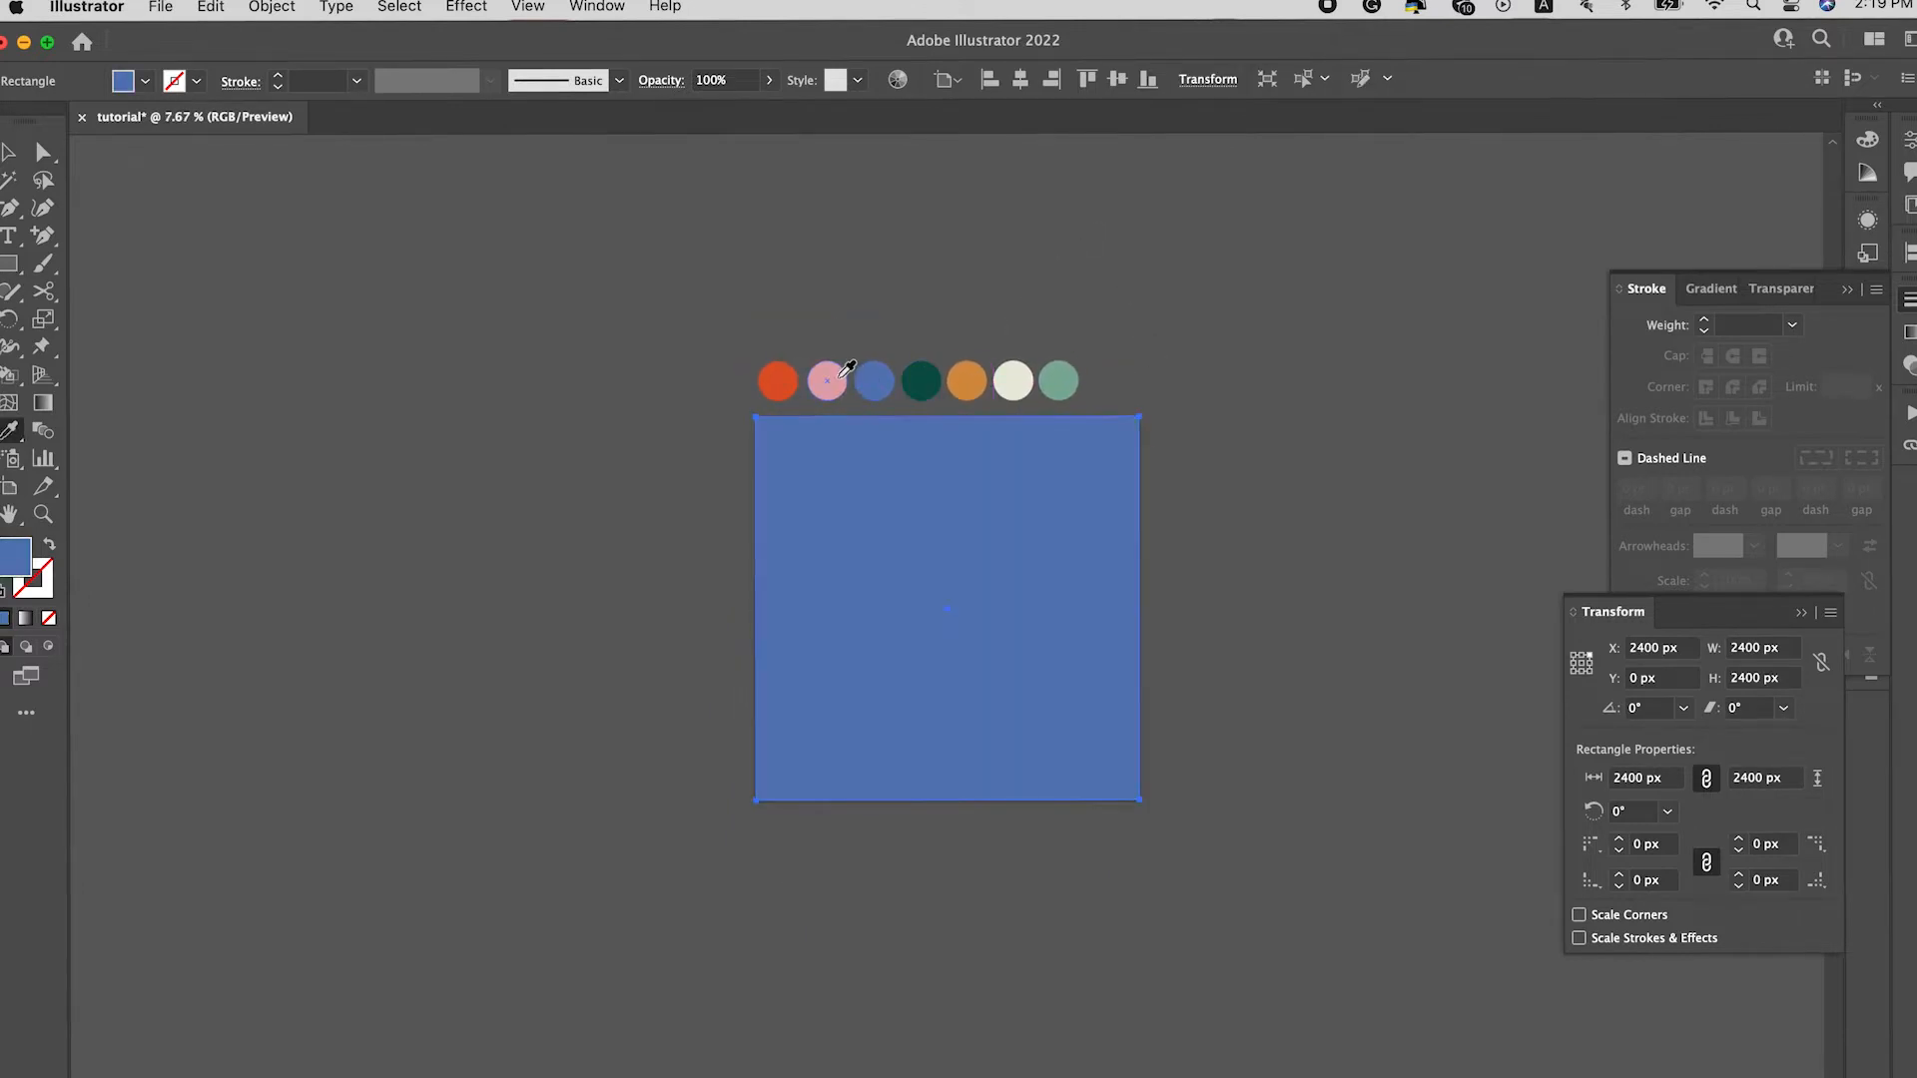
click(840, 376)
click(798, 371)
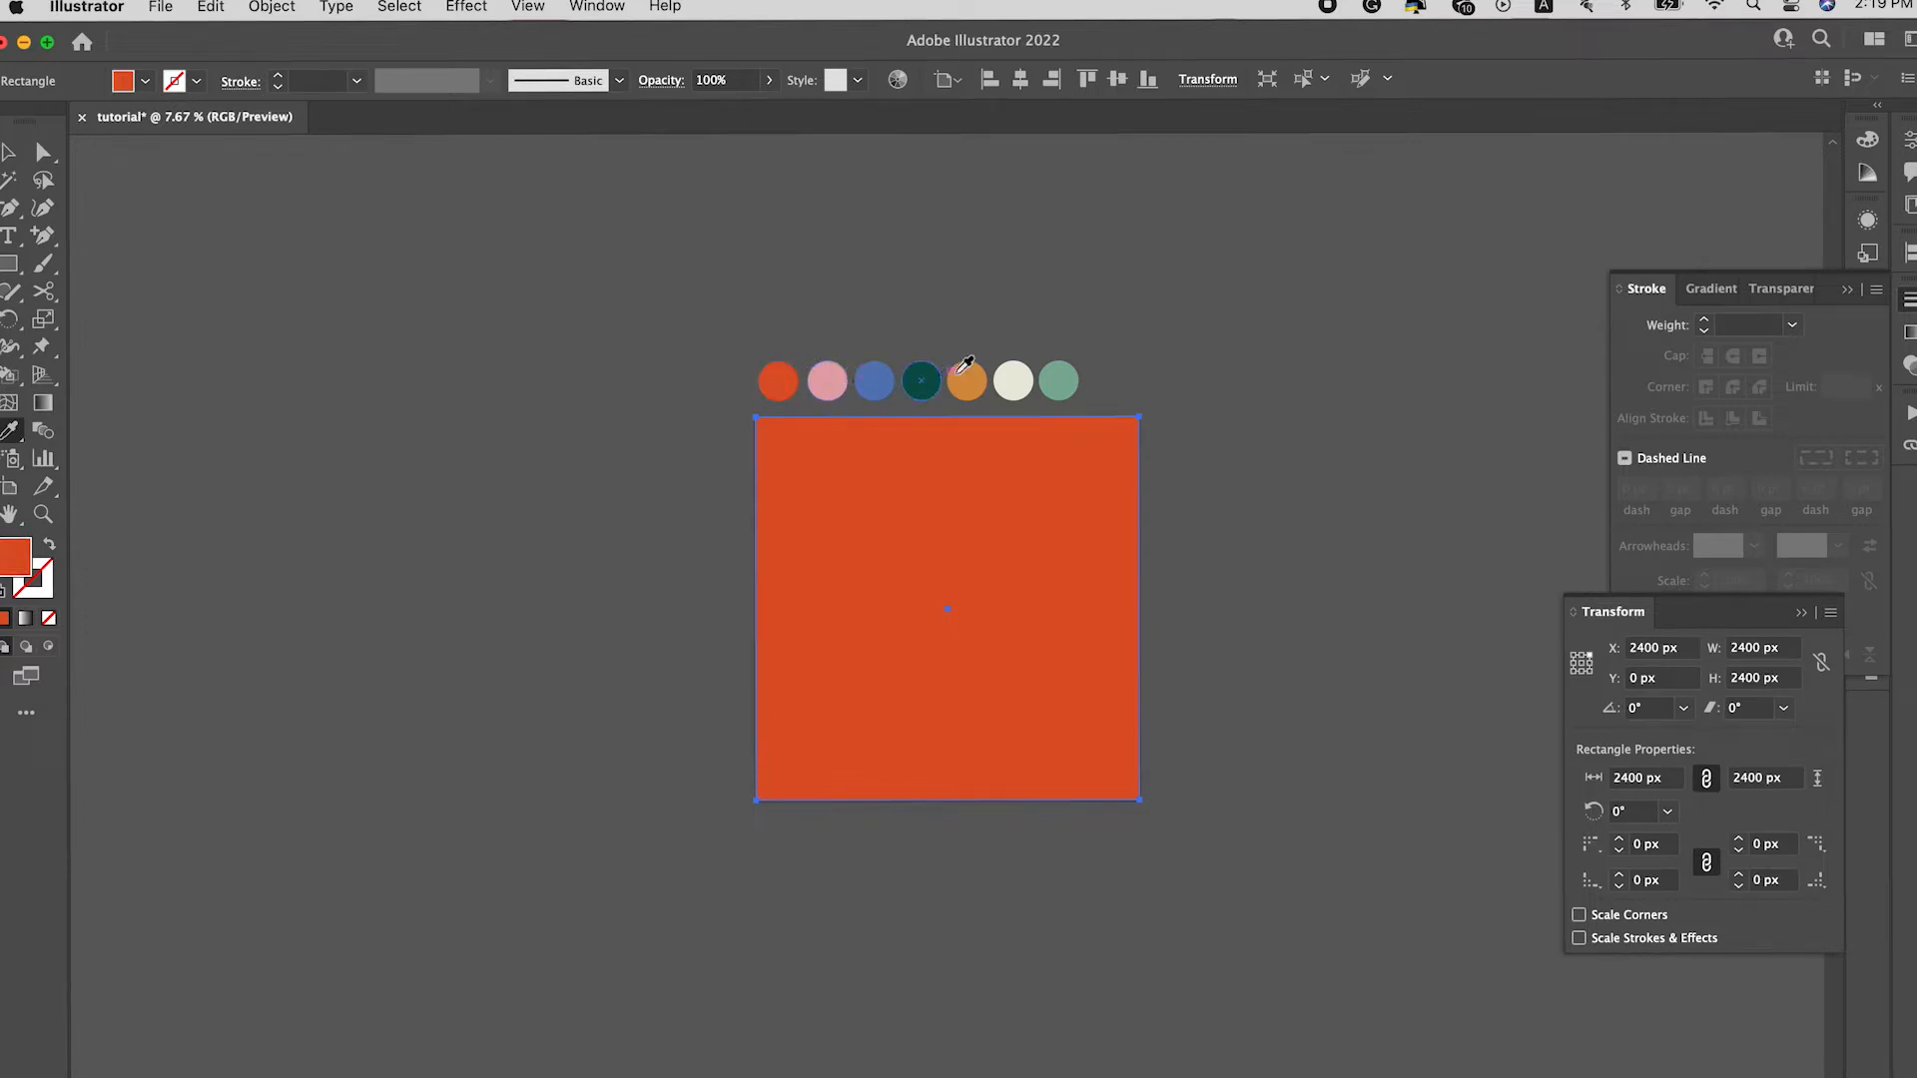
click(1008, 373)
click(961, 372)
click(920, 373)
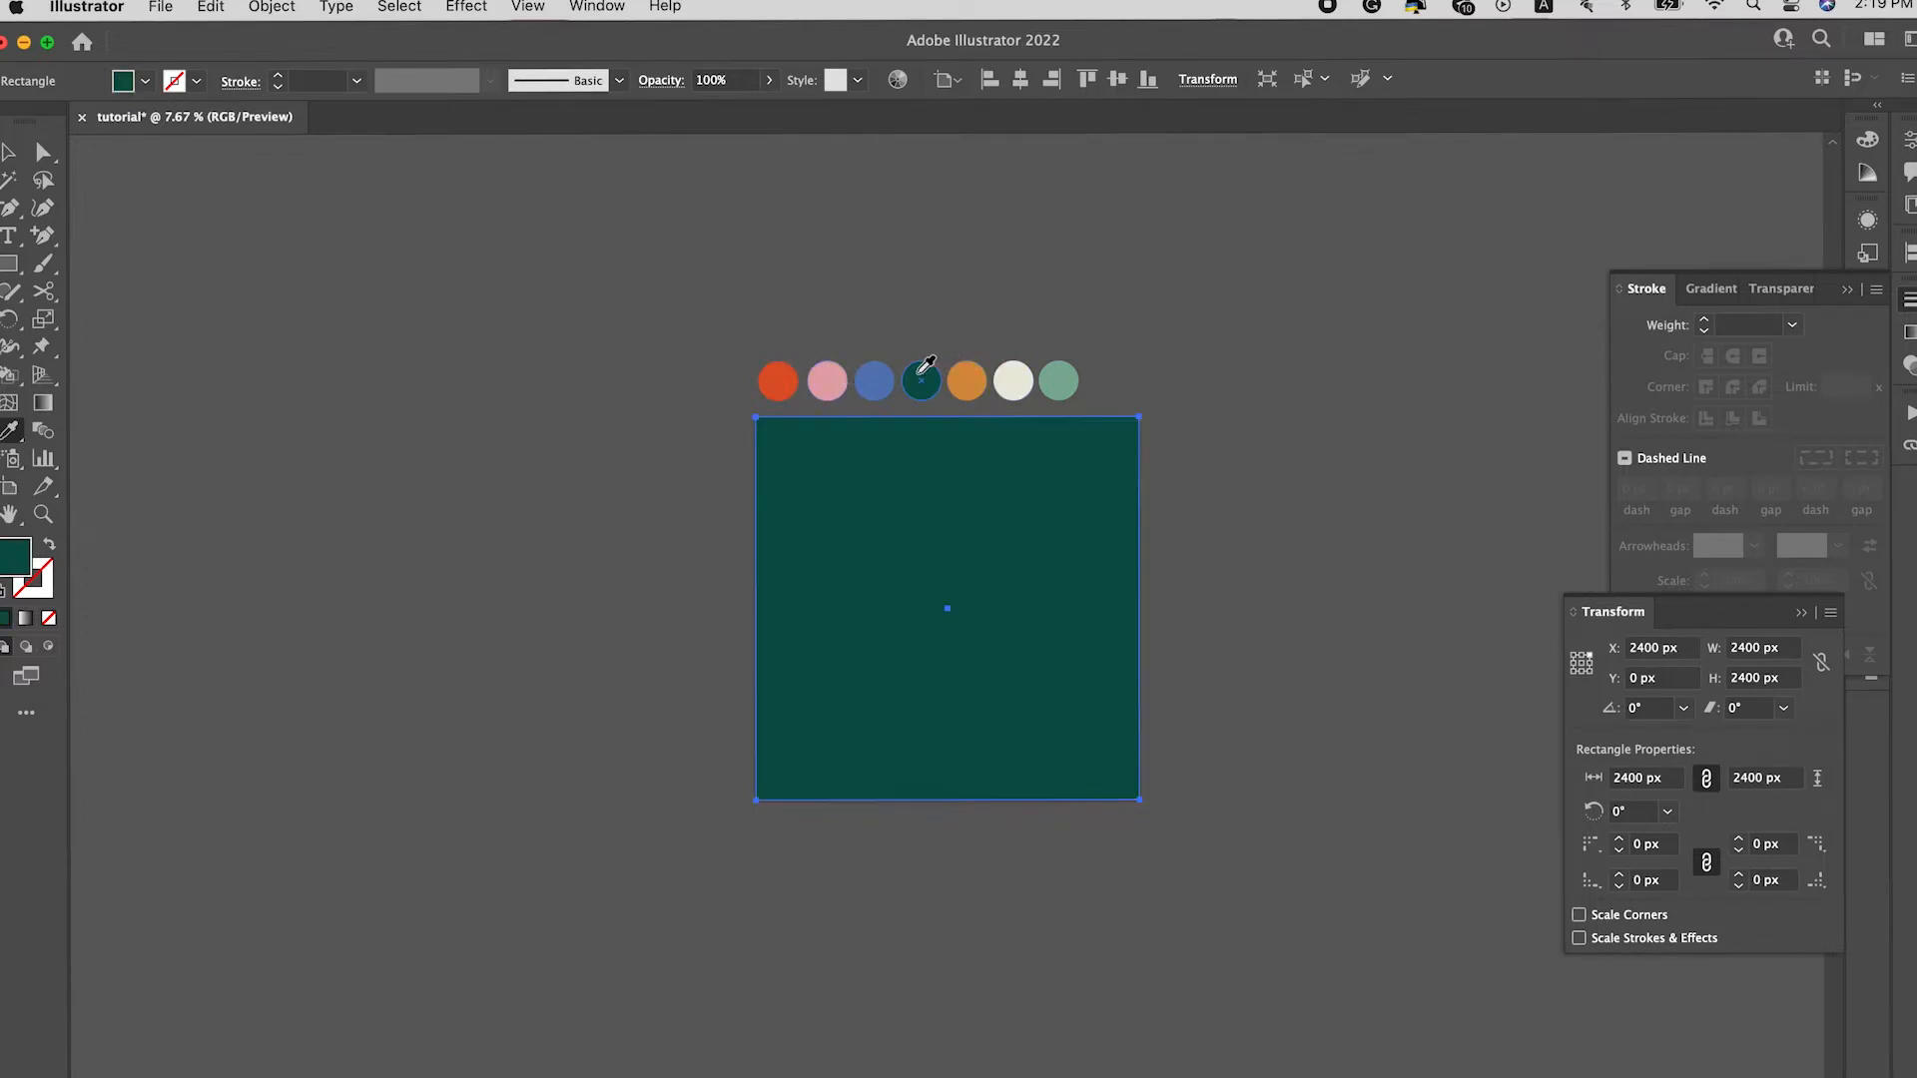
Step: Fill the background square with the orange-red of the first palette circle and deselect it
click(789, 367)
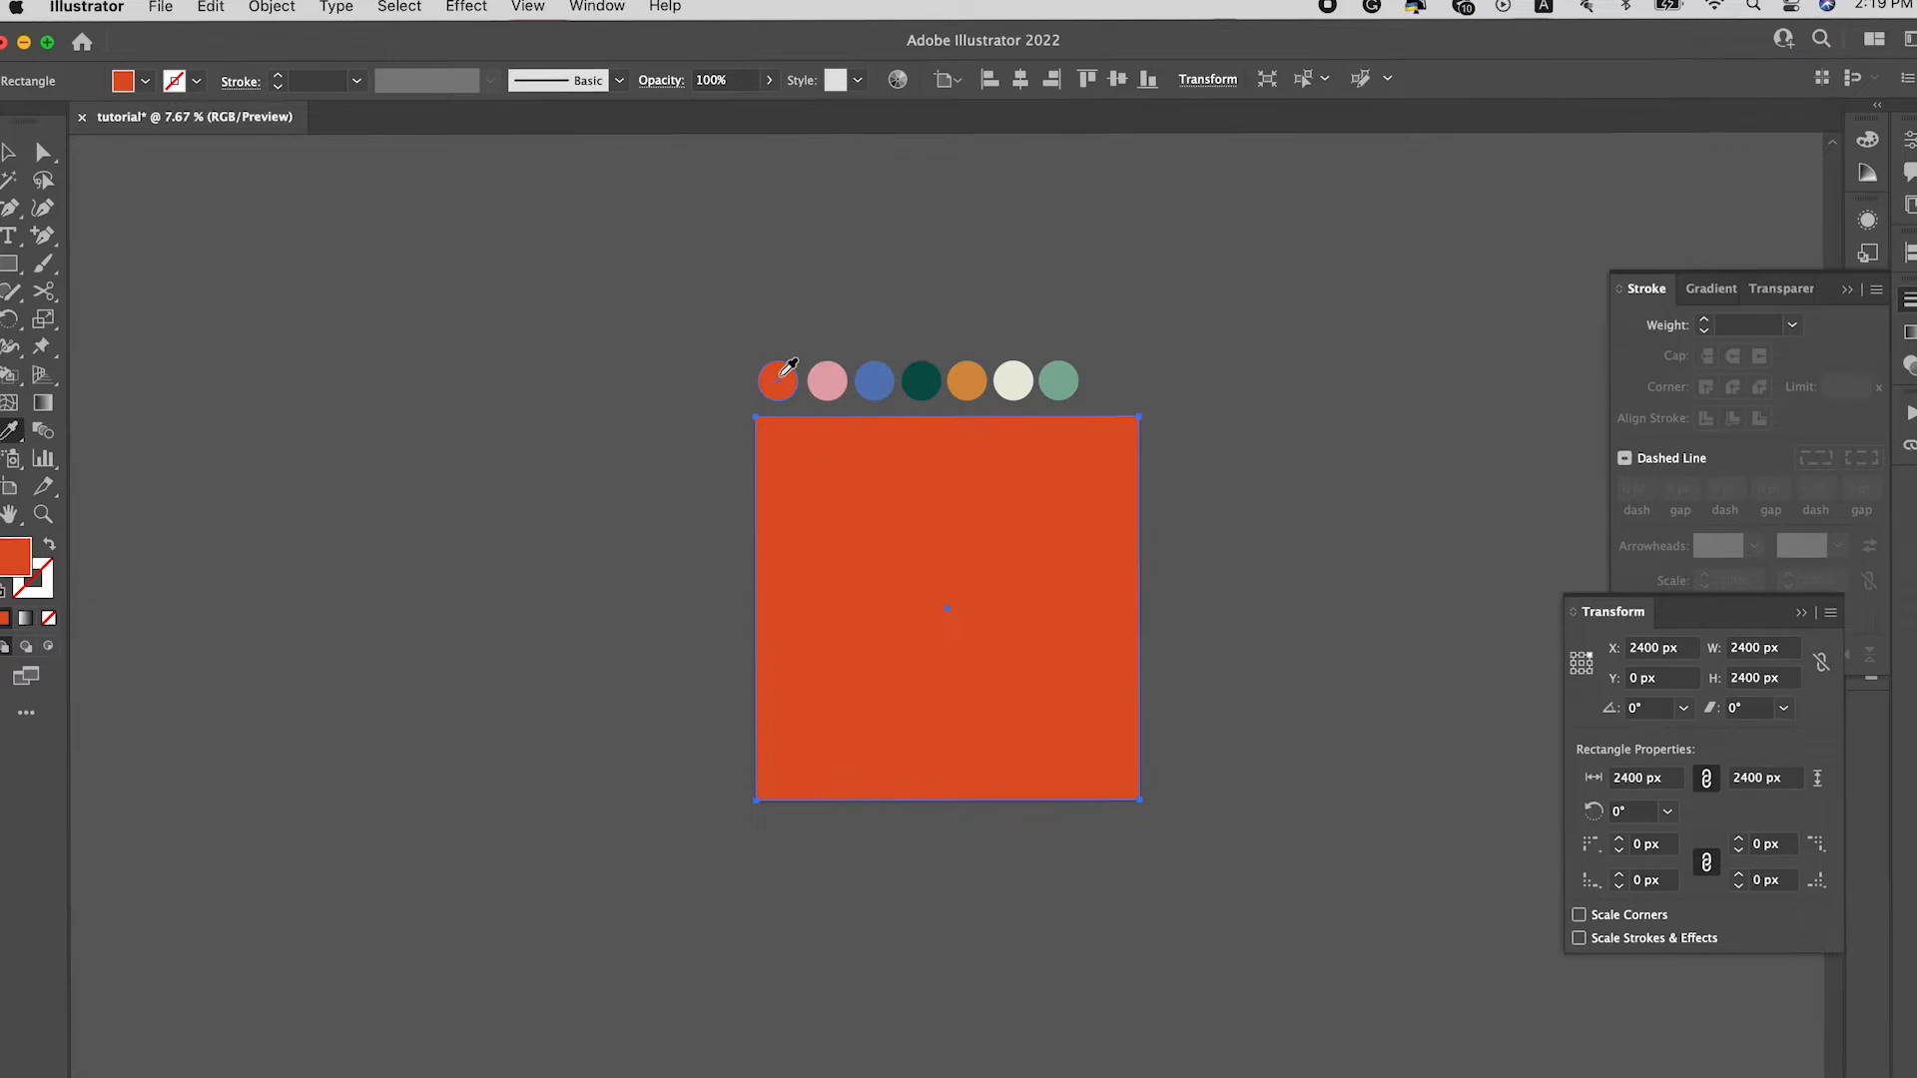
key(v)
click(1208, 404)
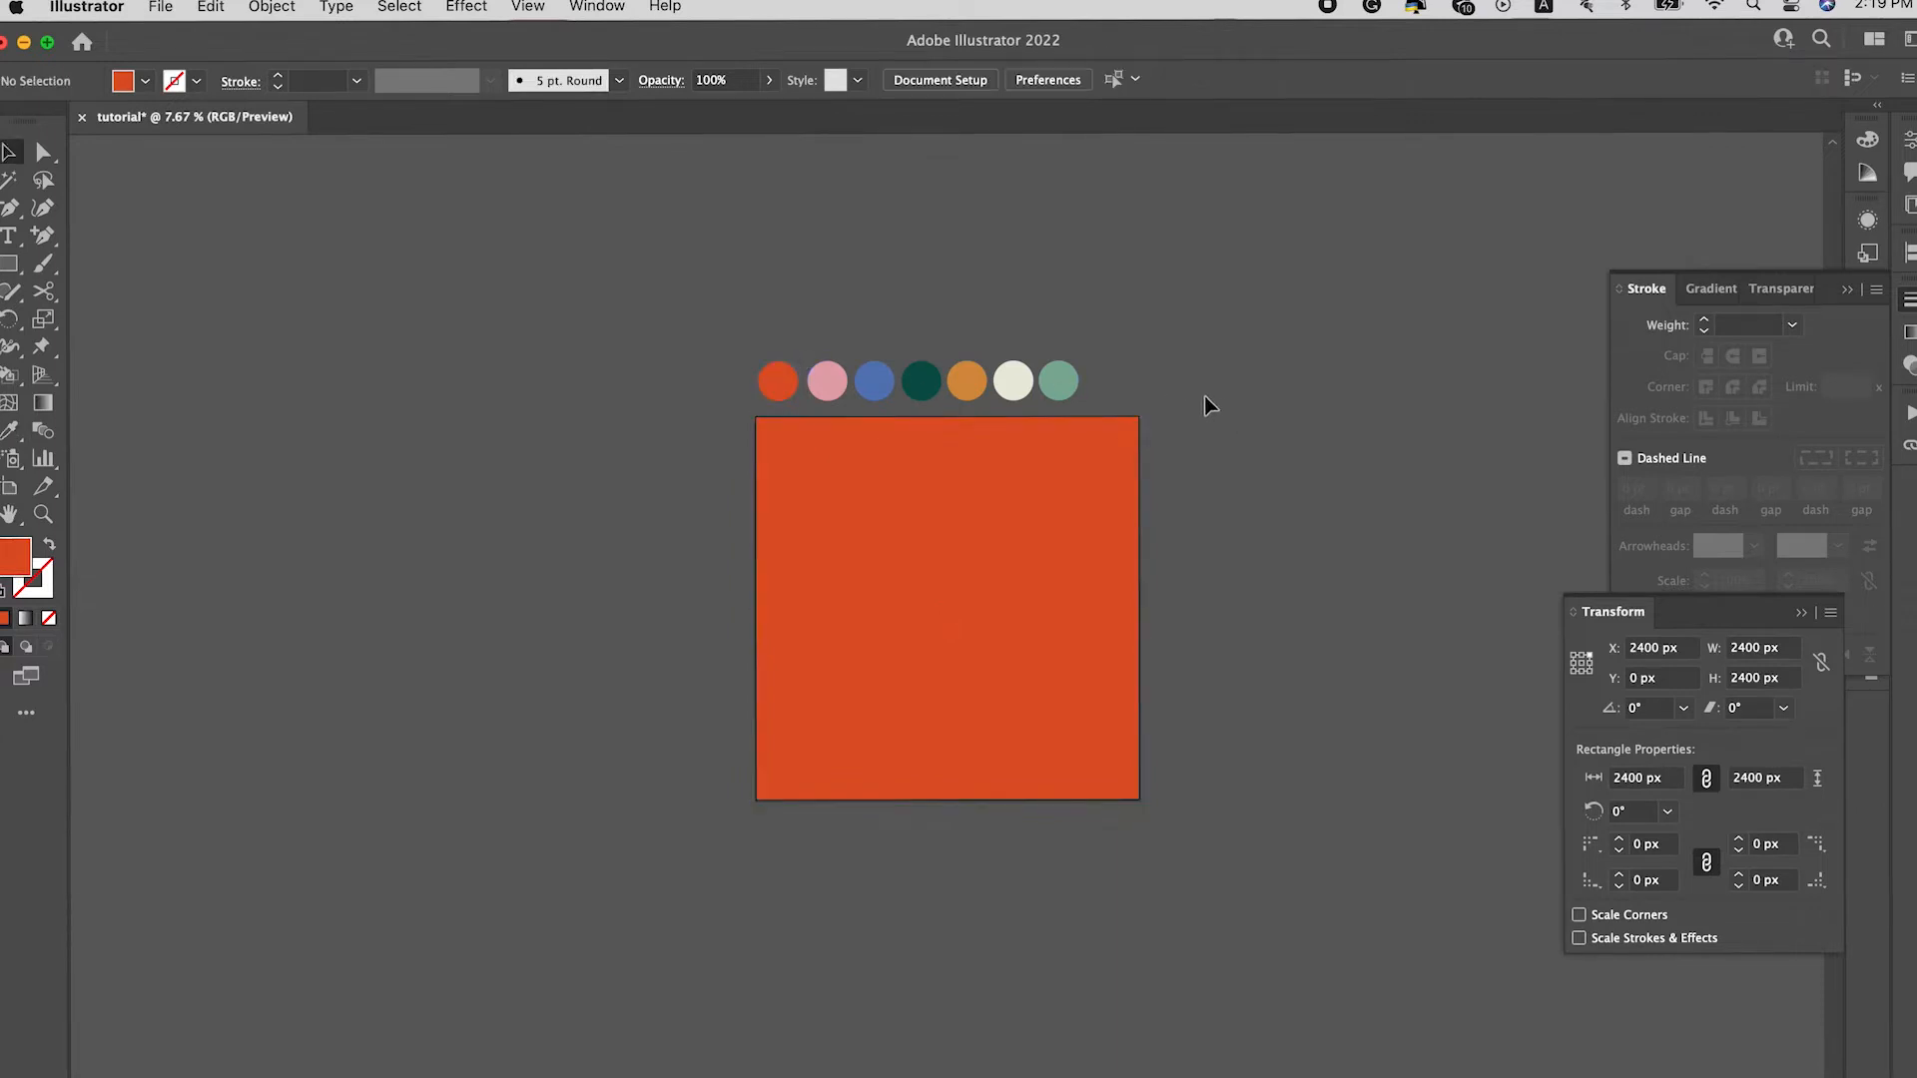
scroll(1121, 441, up, 2)
scroll(1121, 441, right, 2)
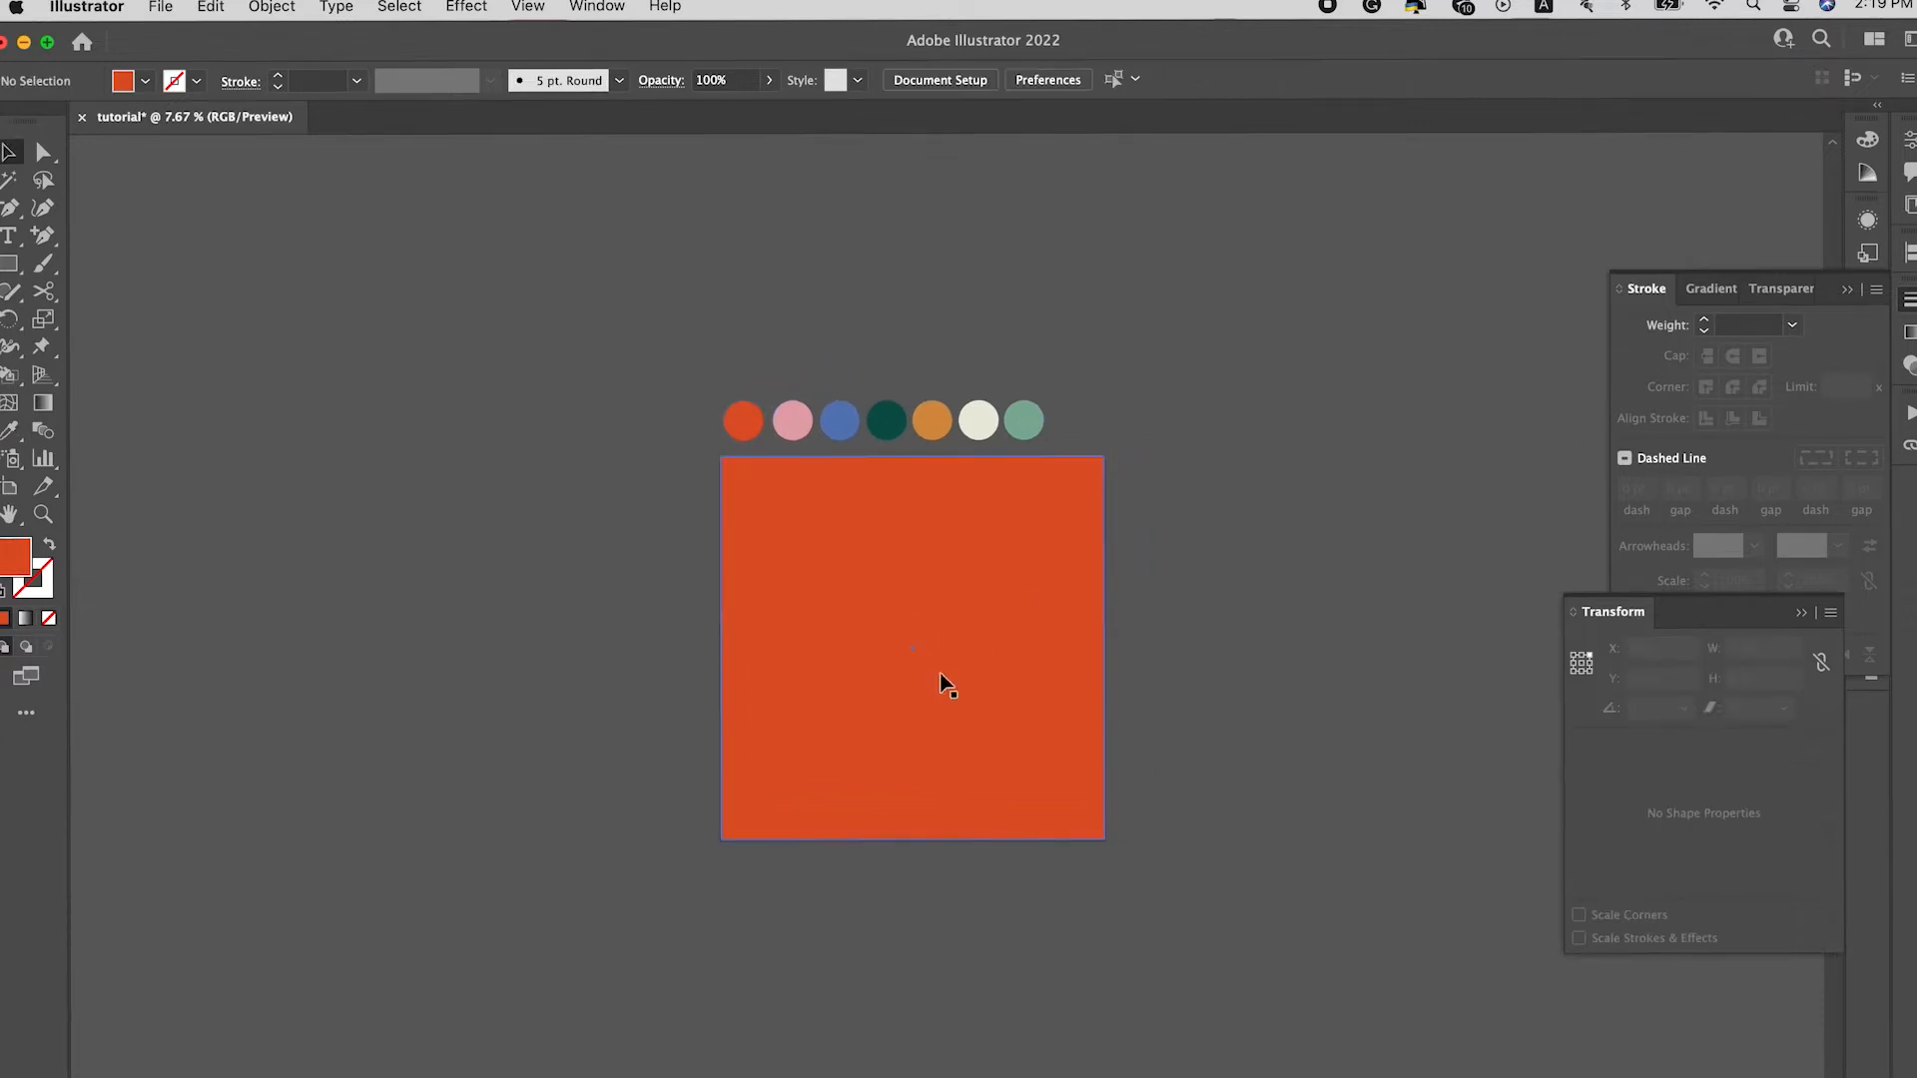
scroll(944, 684, down, 1)
scroll(944, 684, left, 1)
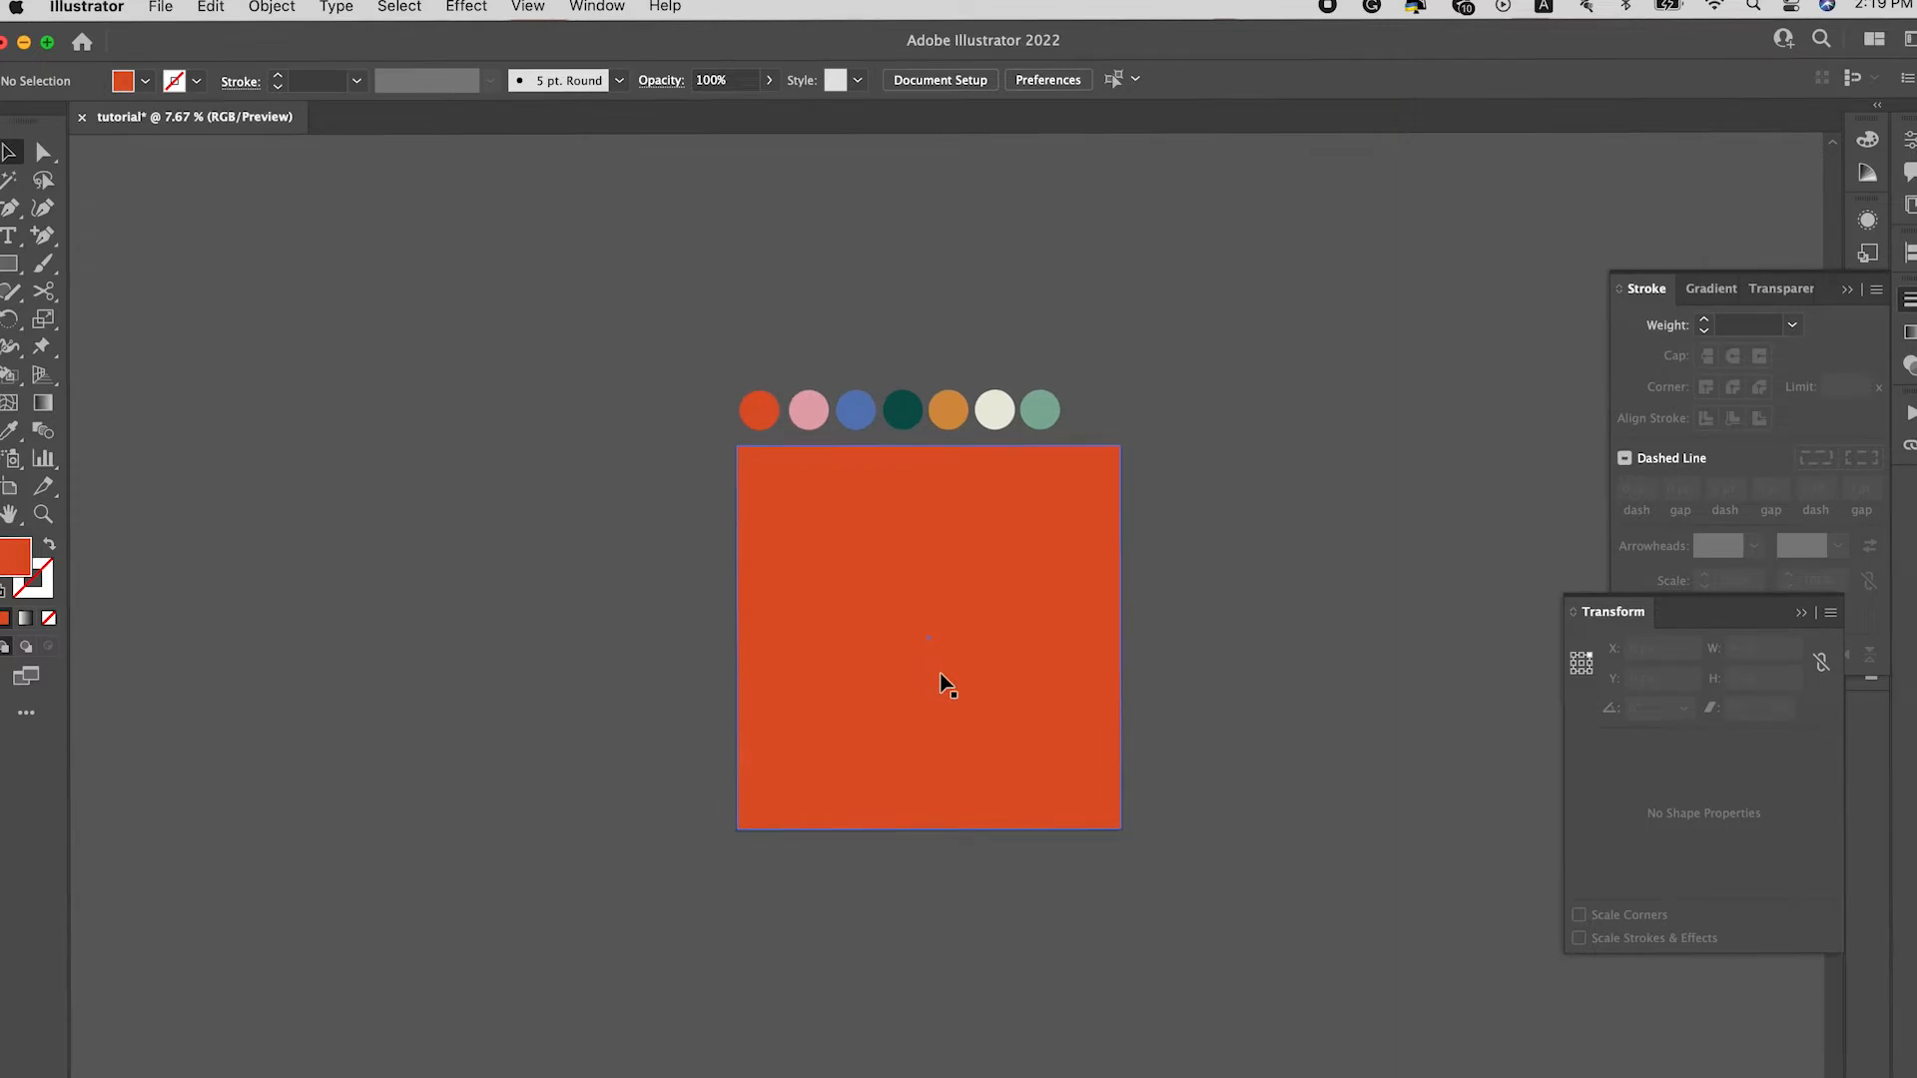
scroll(943, 681, up, 2)
scroll(941, 681, down, 2)
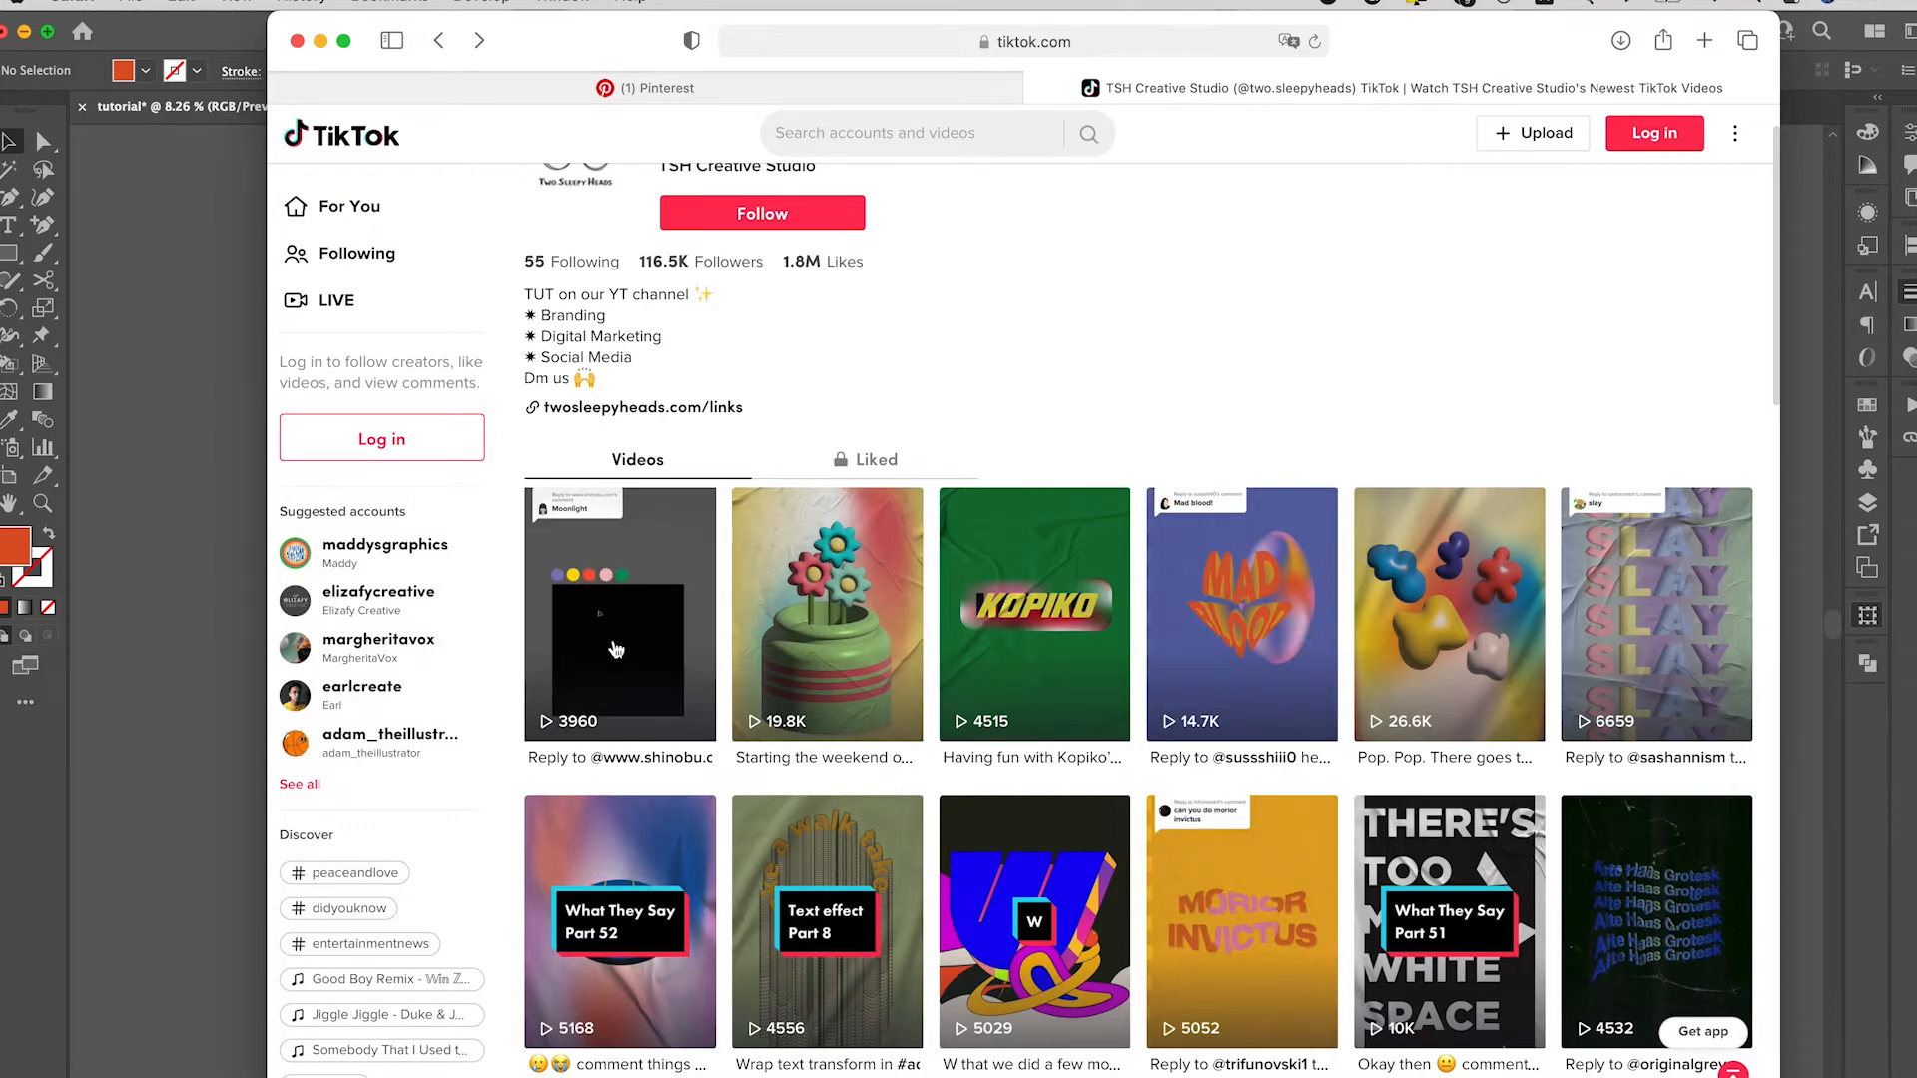
Step: Open the Moonlight video on the TikTok profile and select the word "everglow" in its comments
click(607, 650)
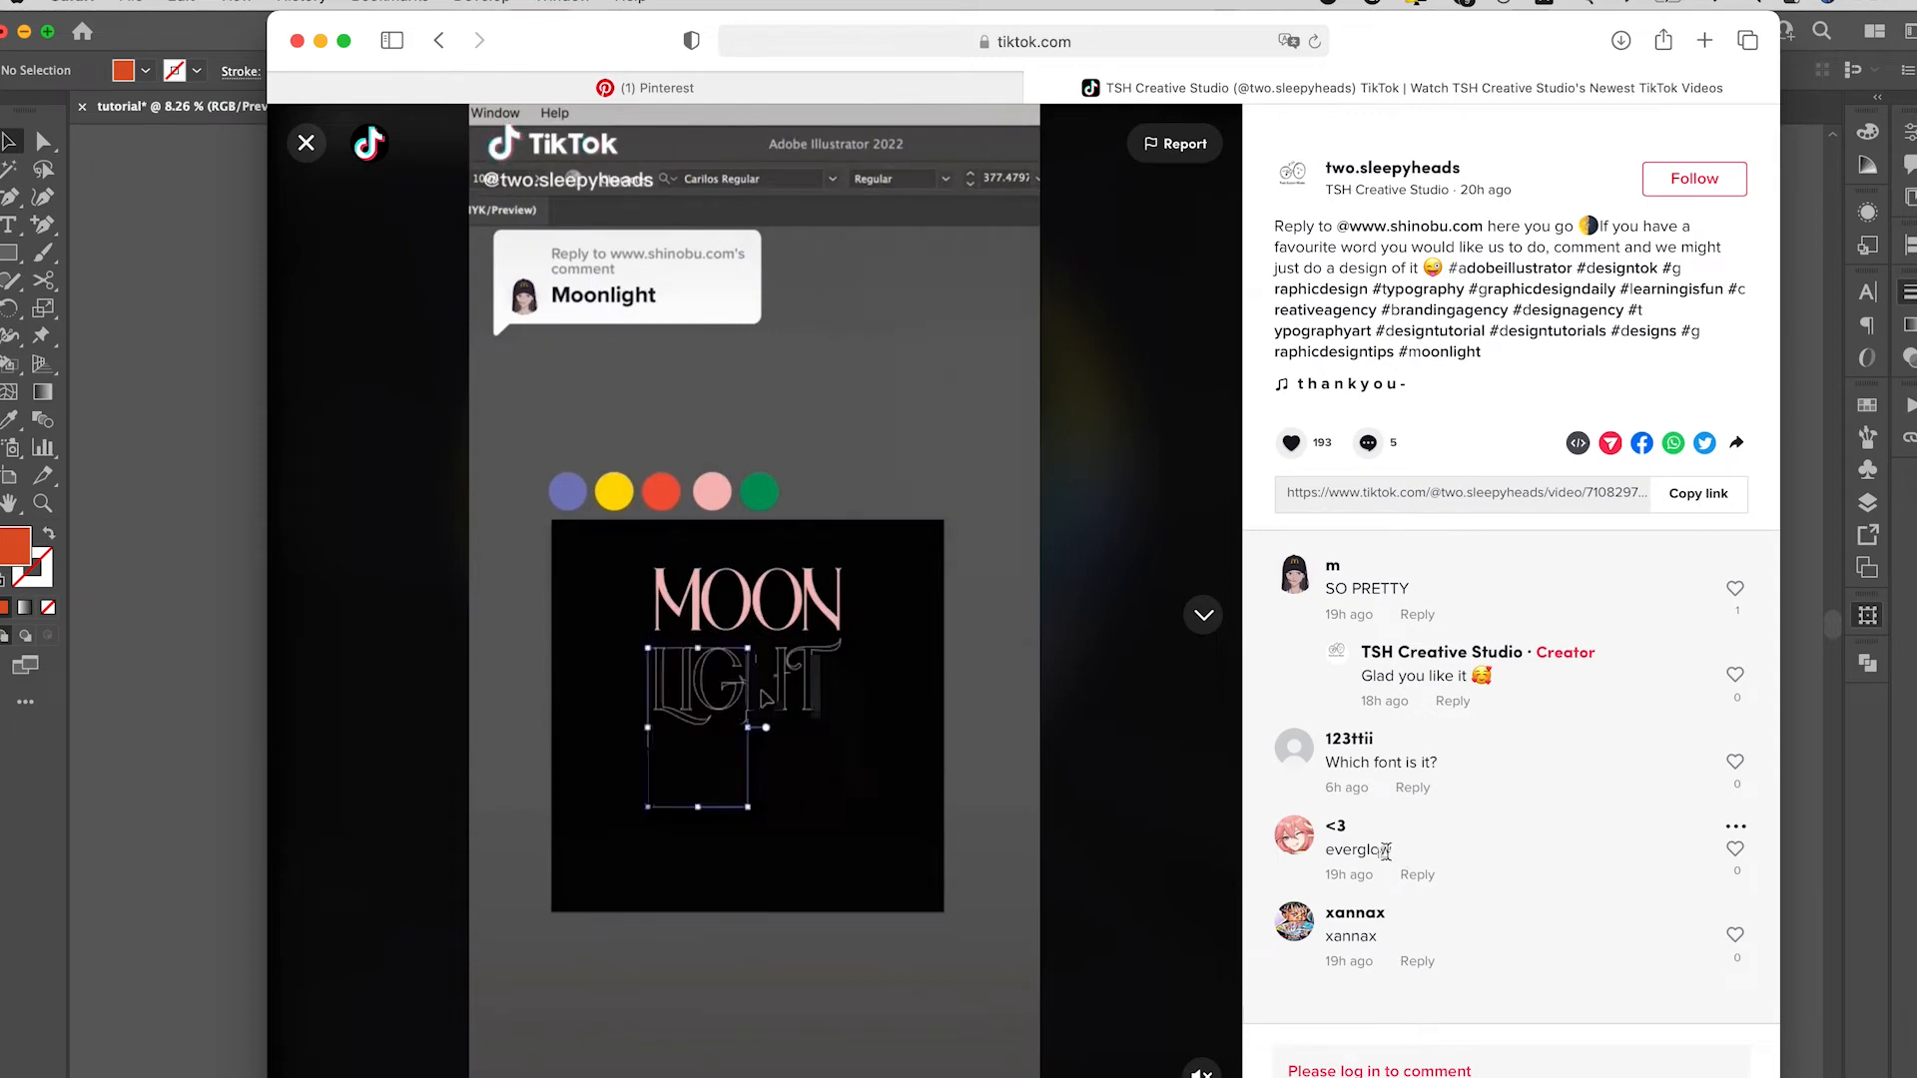
double_click(1383, 851)
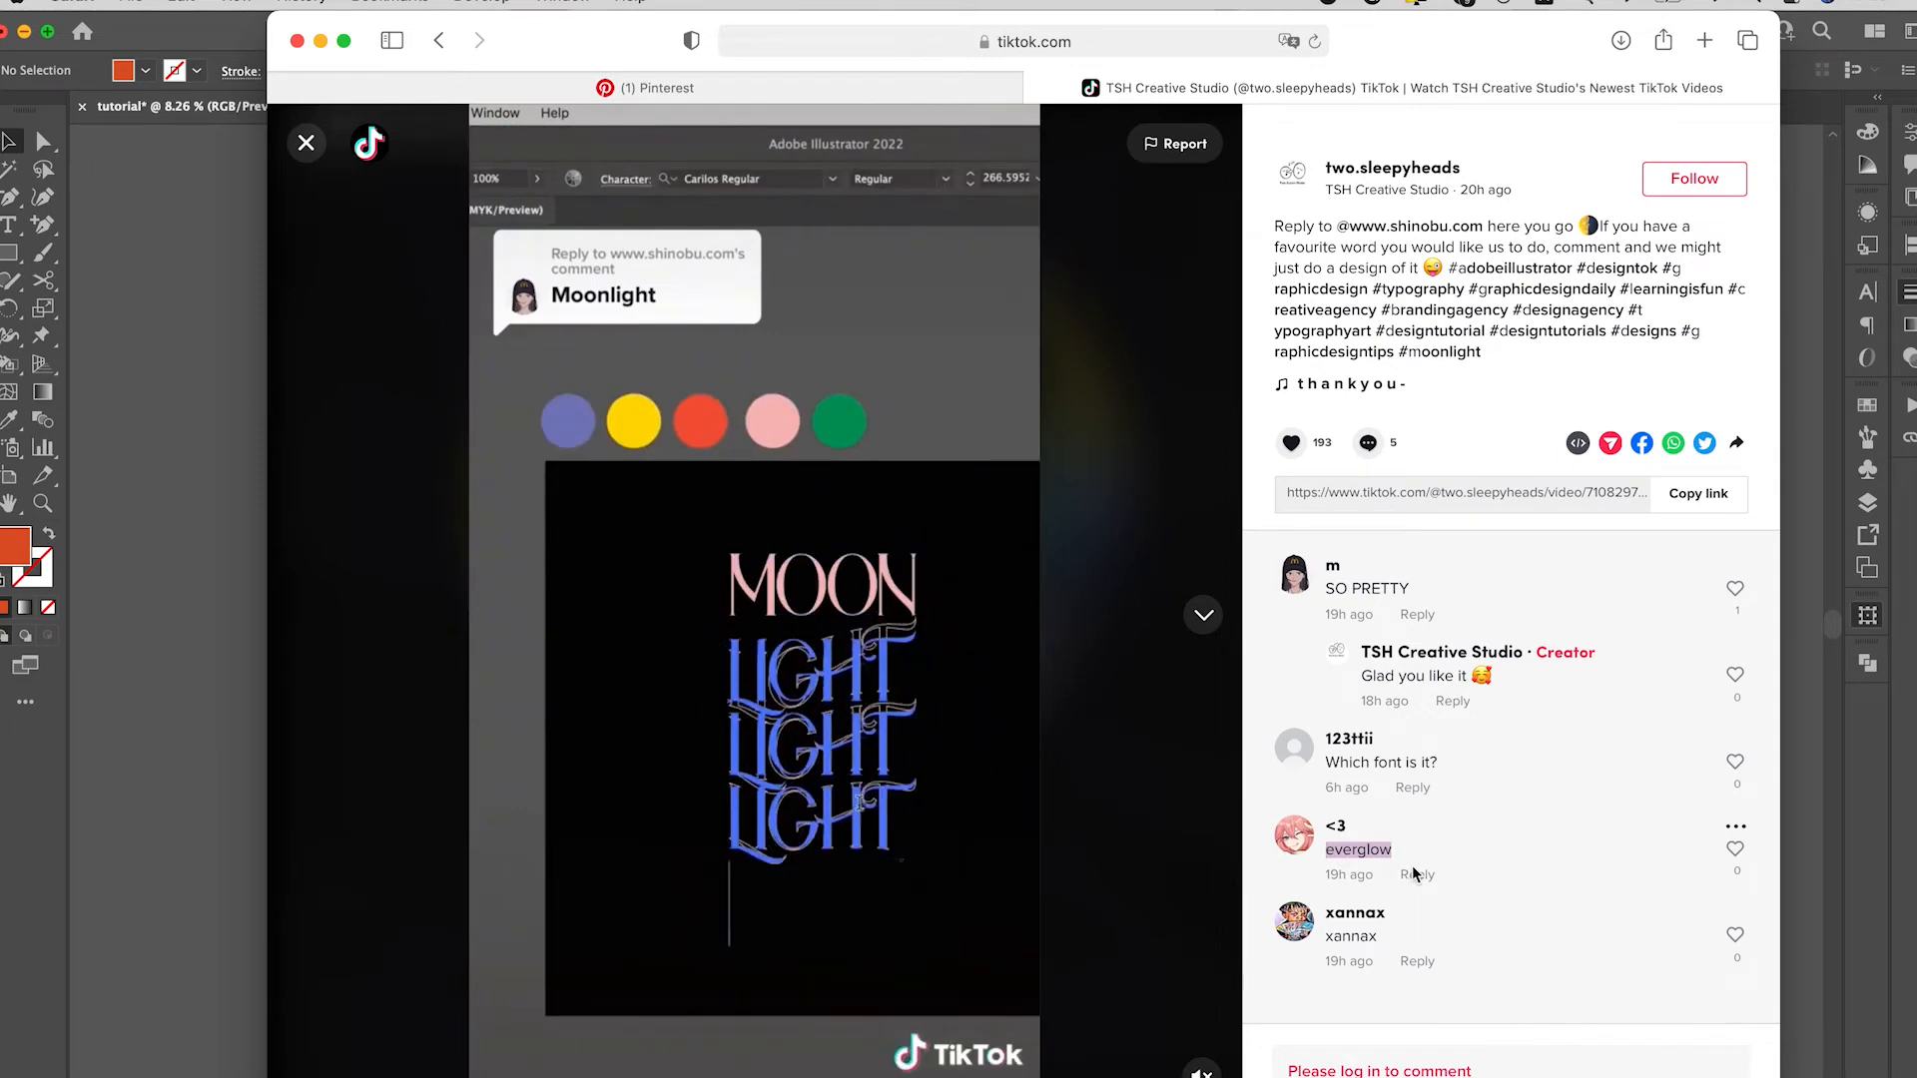
Step: Switch to Pinterest and browse the home feed for design inspiration
click(876, 97)
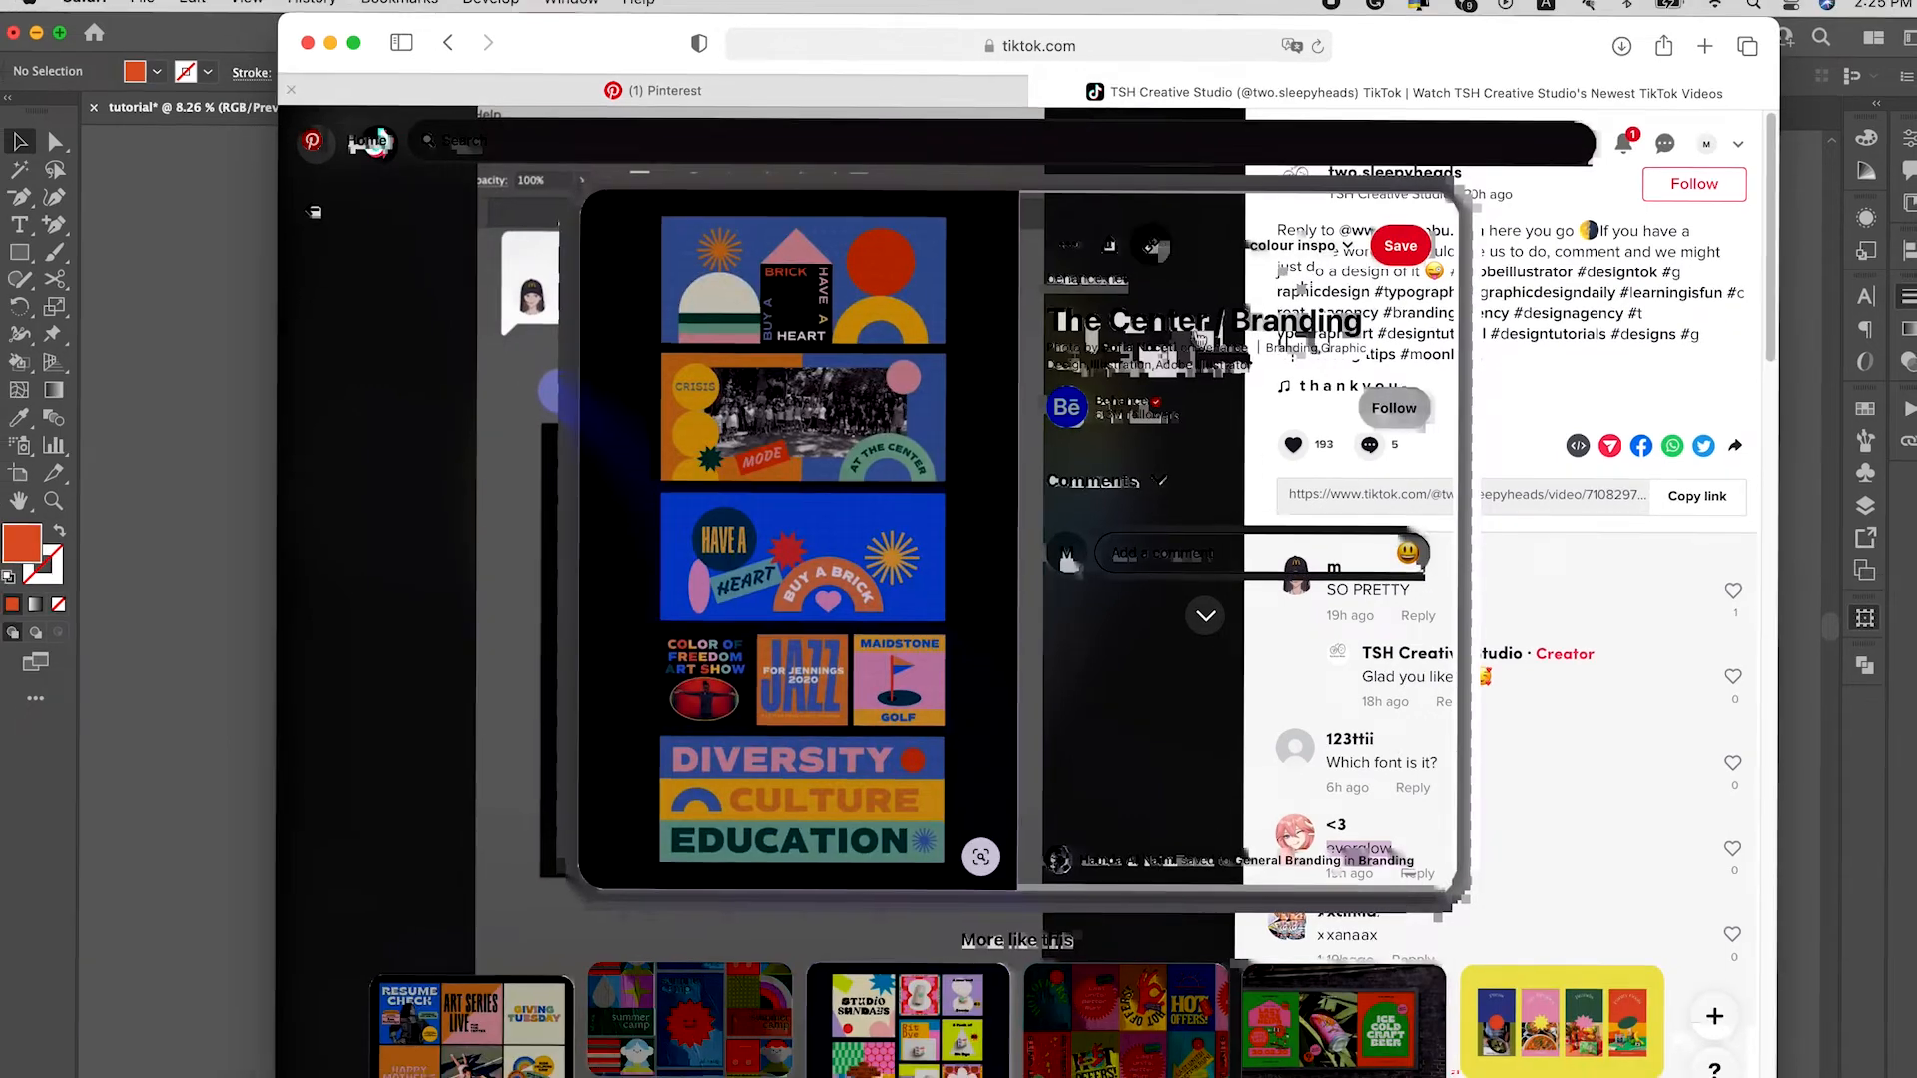
scroll(355, 159, down, 3)
click(366, 158)
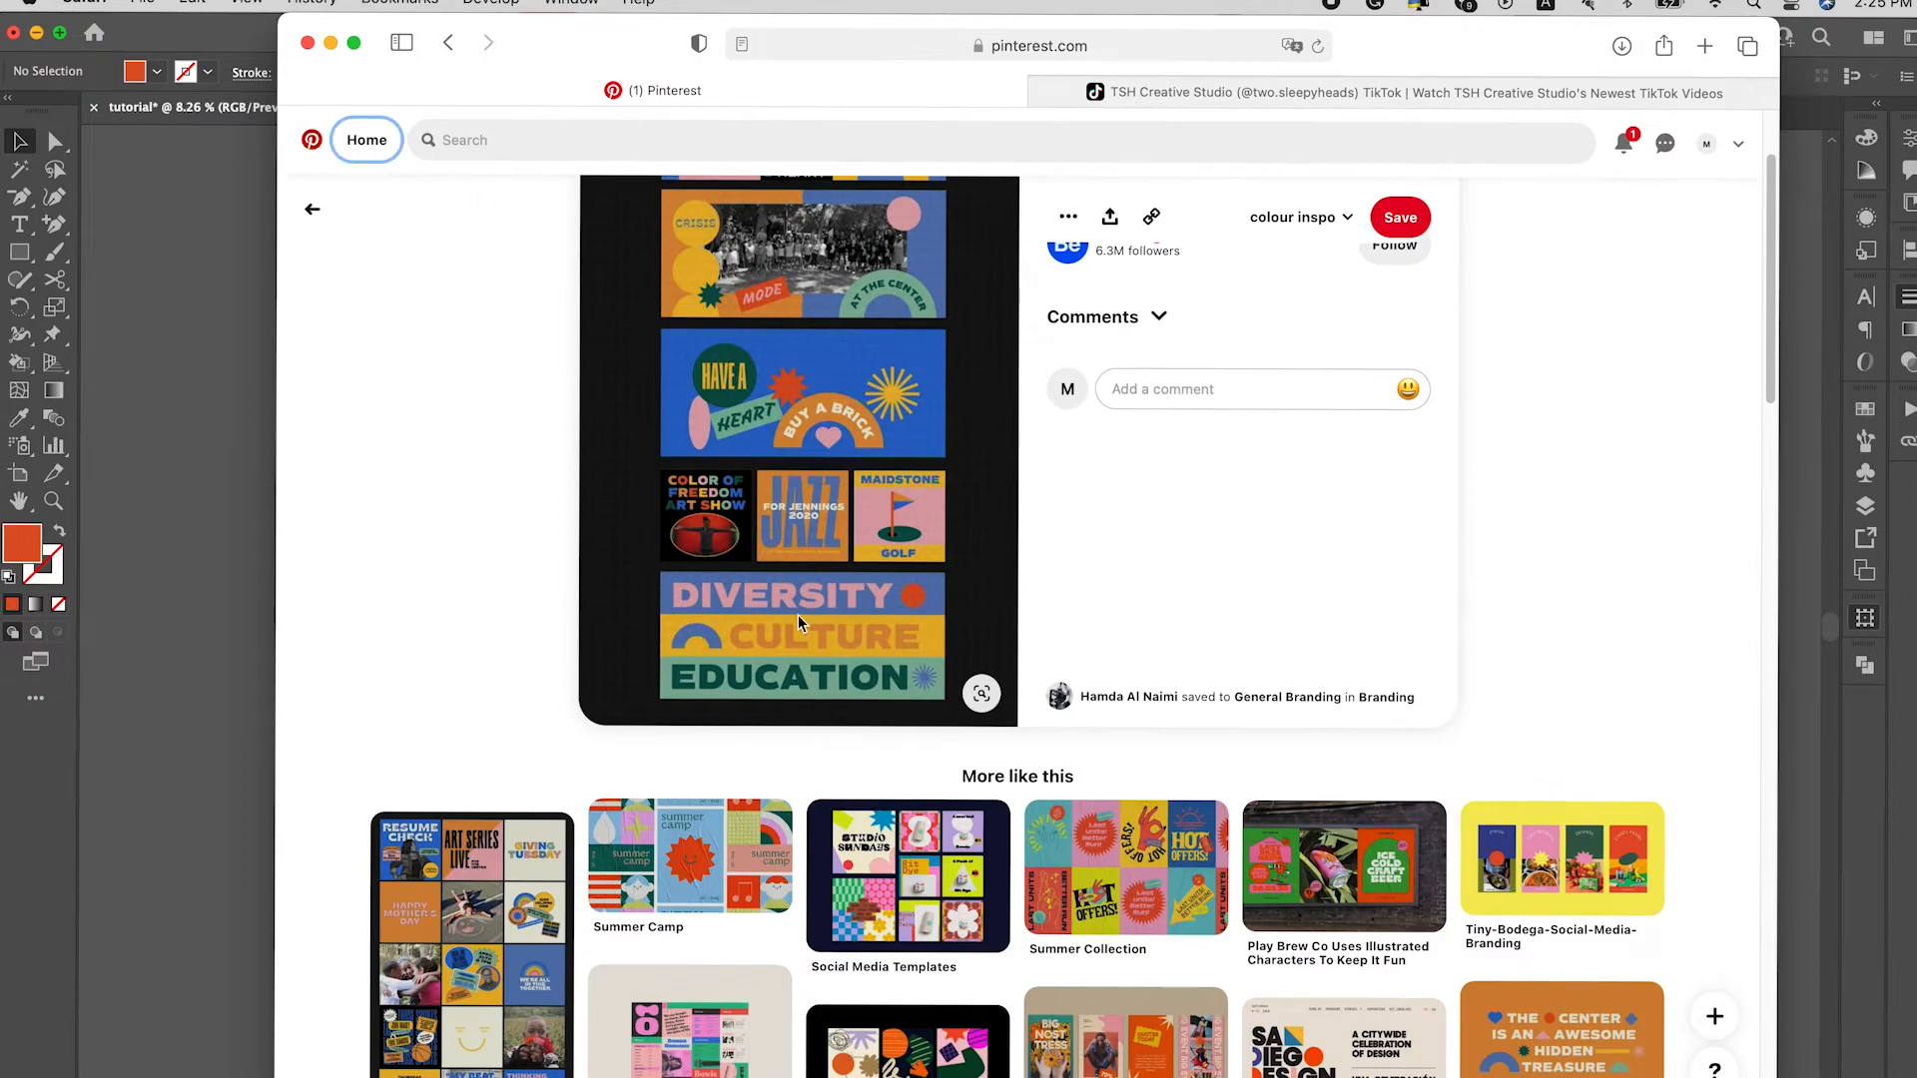
scroll(696, 487, down, 10)
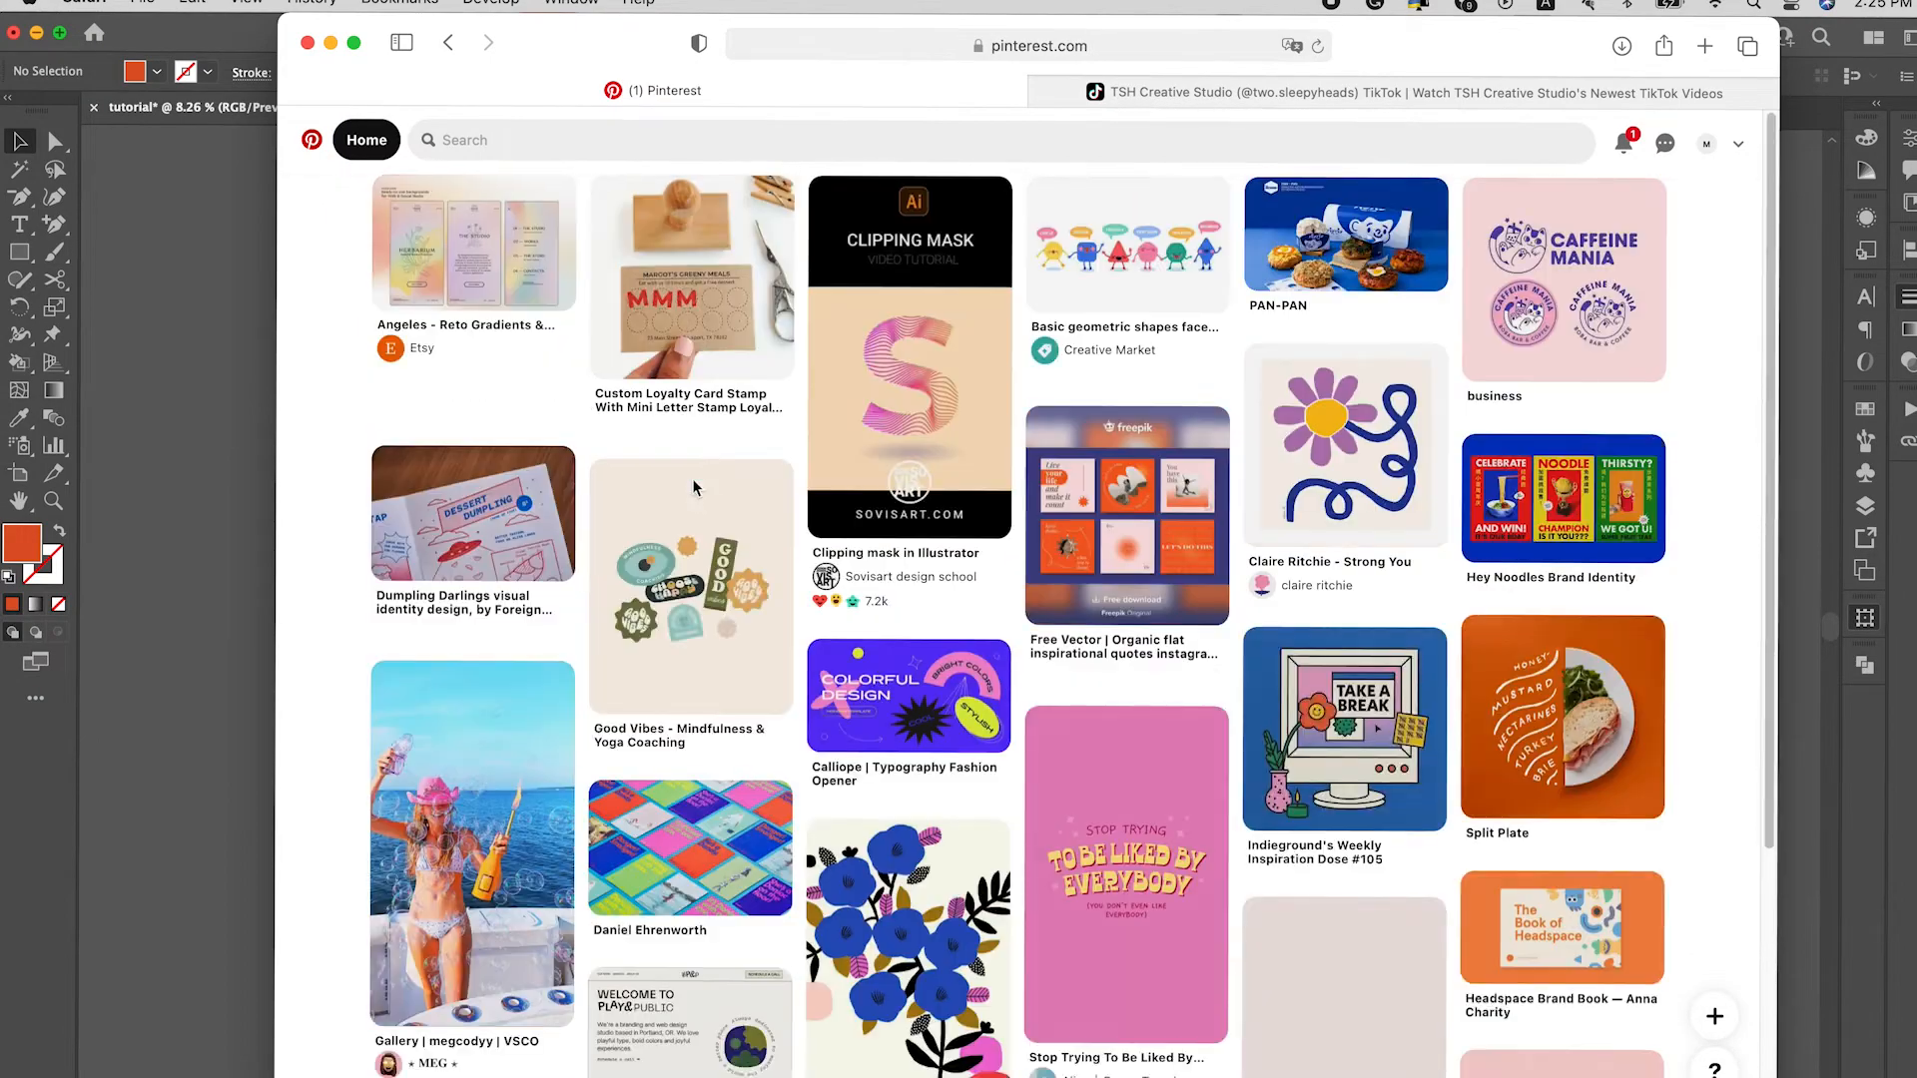
scroll(981, 702, down, 5)
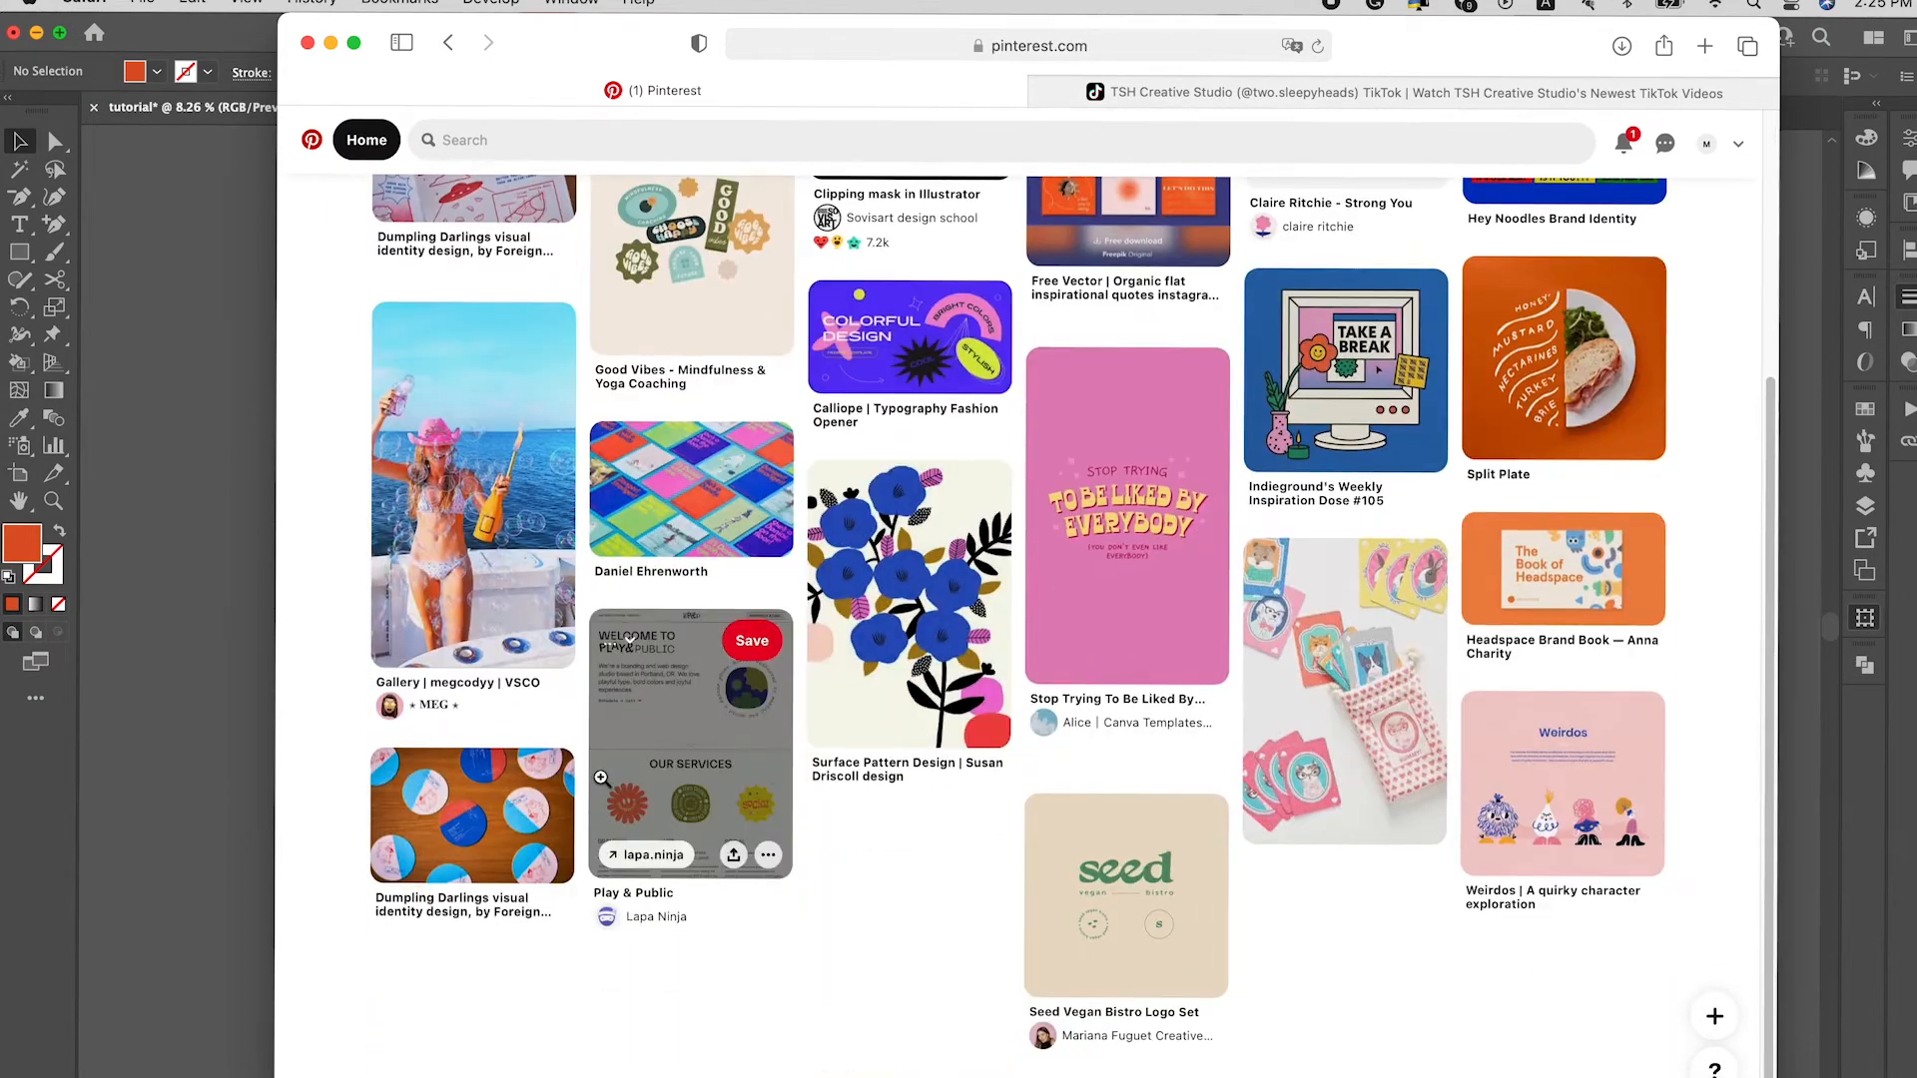
scroll(689, 738, up, 5)
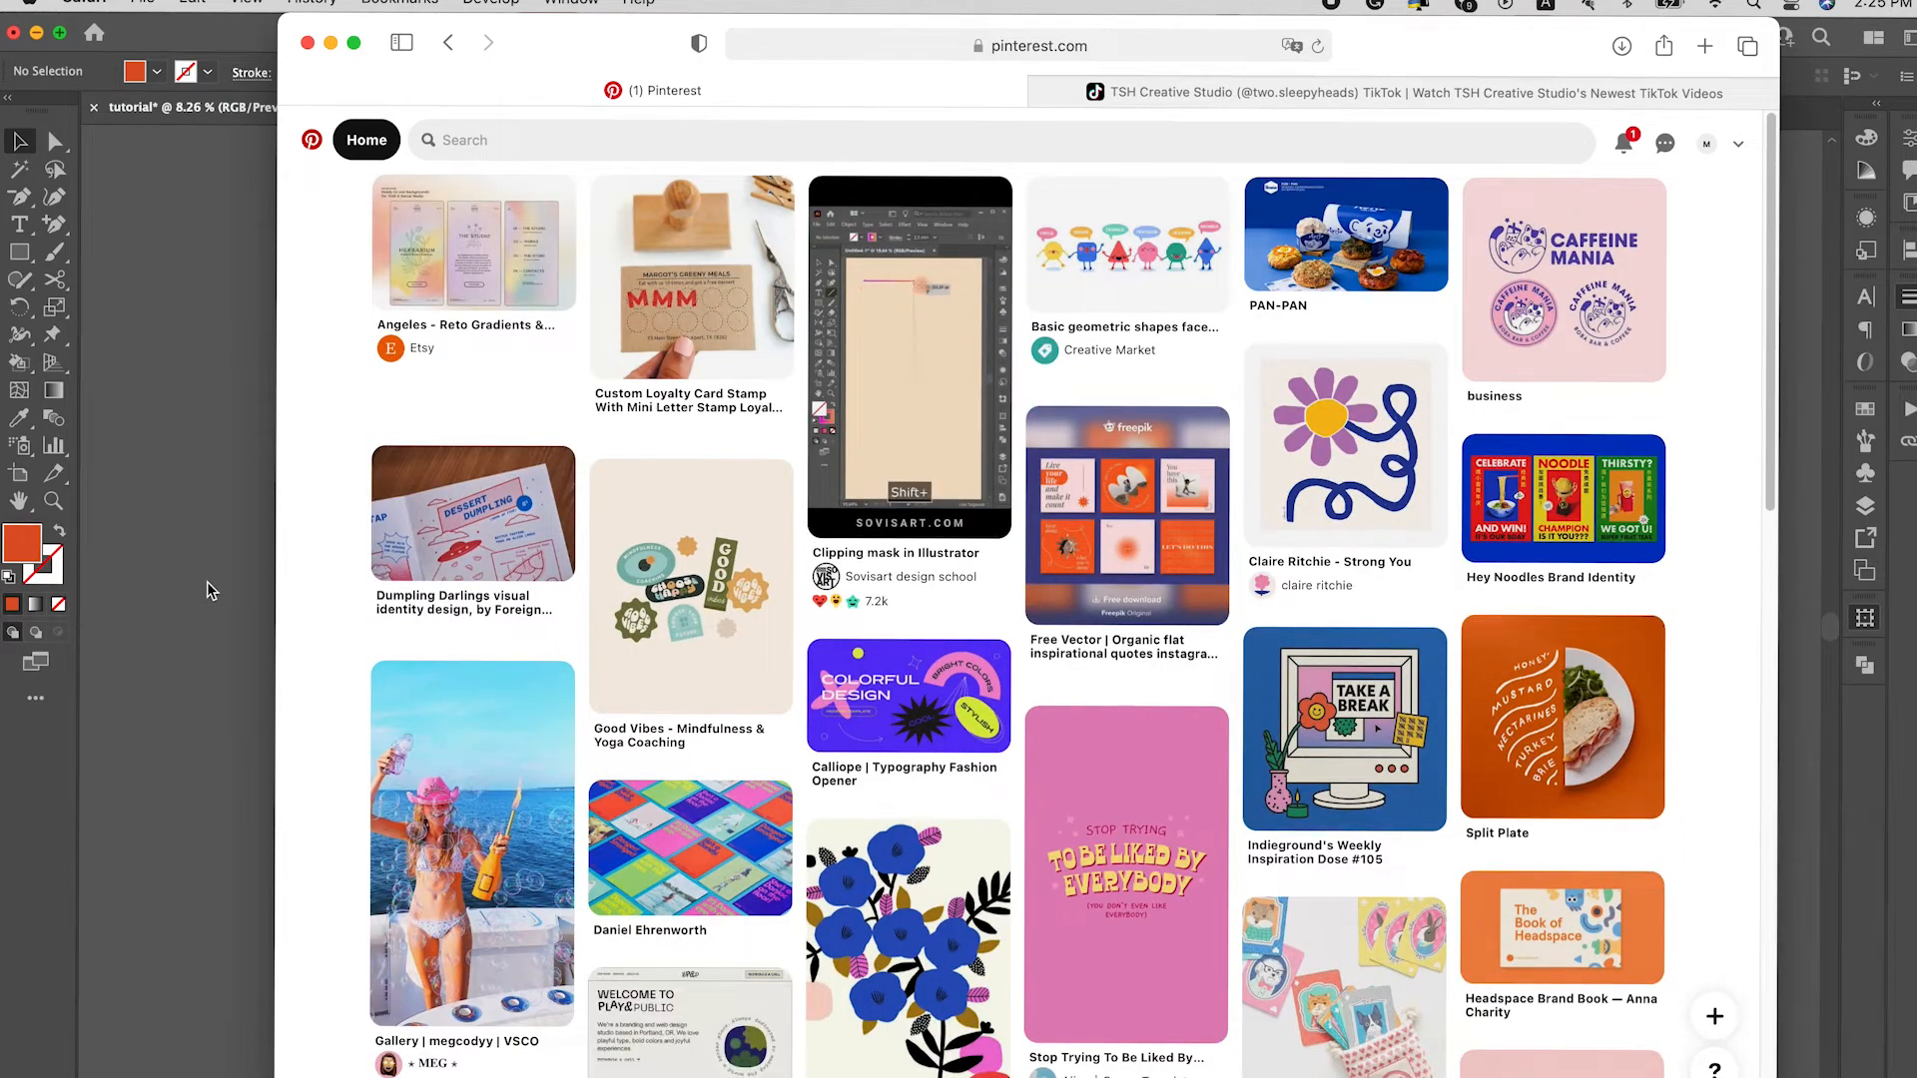
Step: Switch back to Illustrator and place the text "everglow" on the orange-red square, enlarged to about 238 pt
click(213, 592)
click(1029, 583)
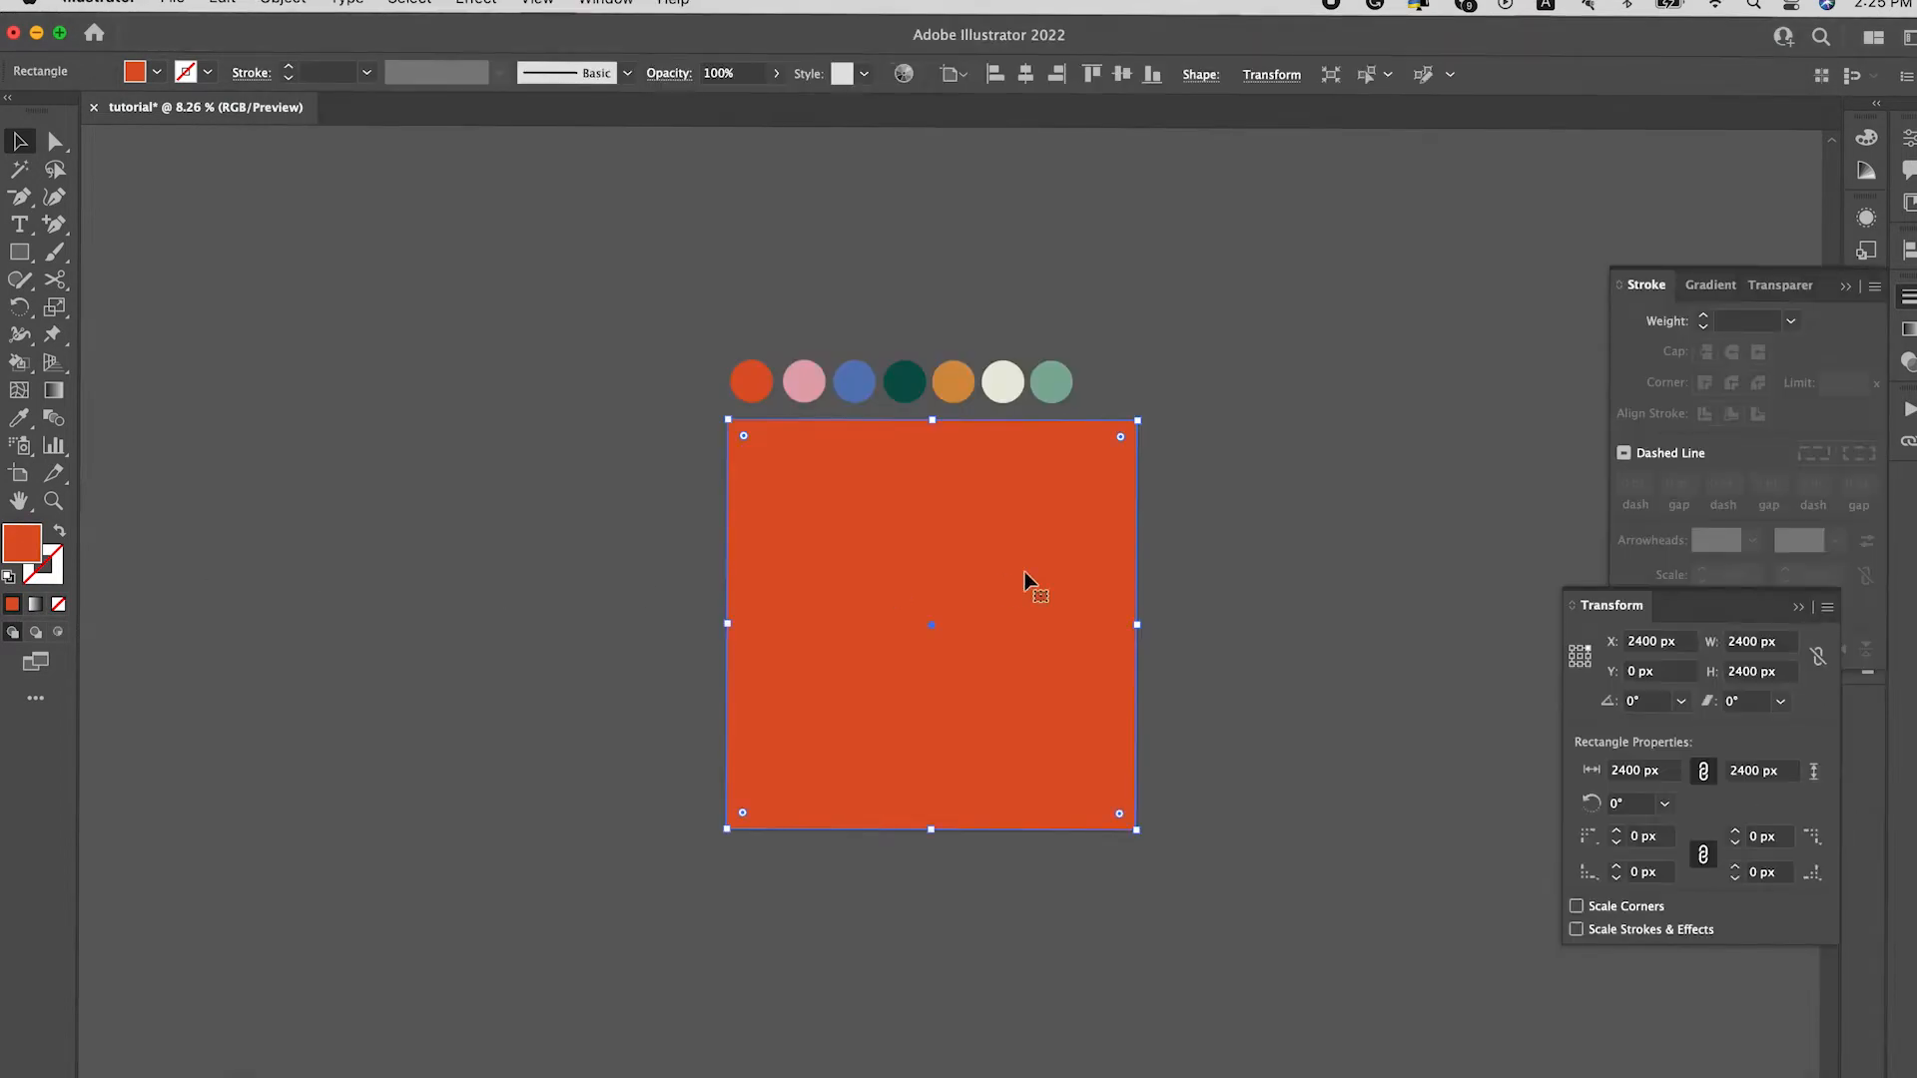
key(super+shift+a)
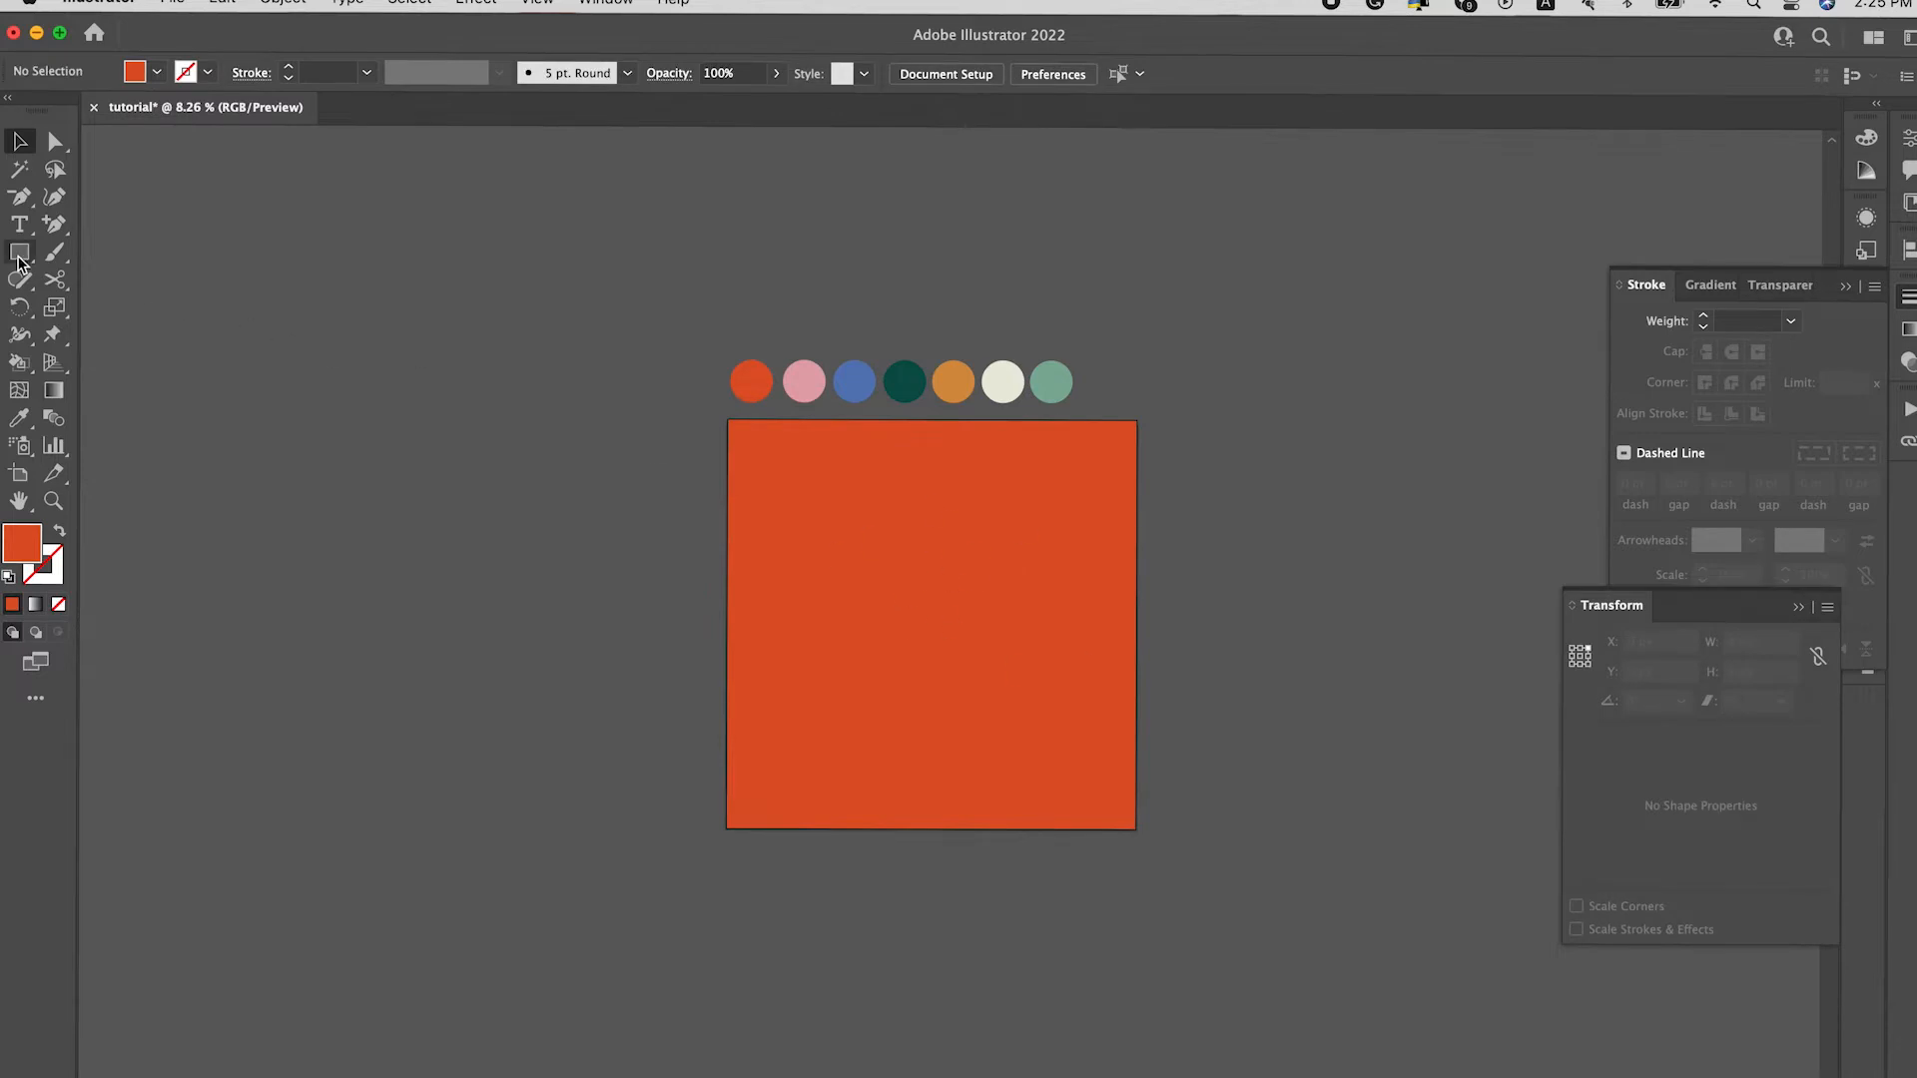
key(t)
click(861, 540)
click(19, 141)
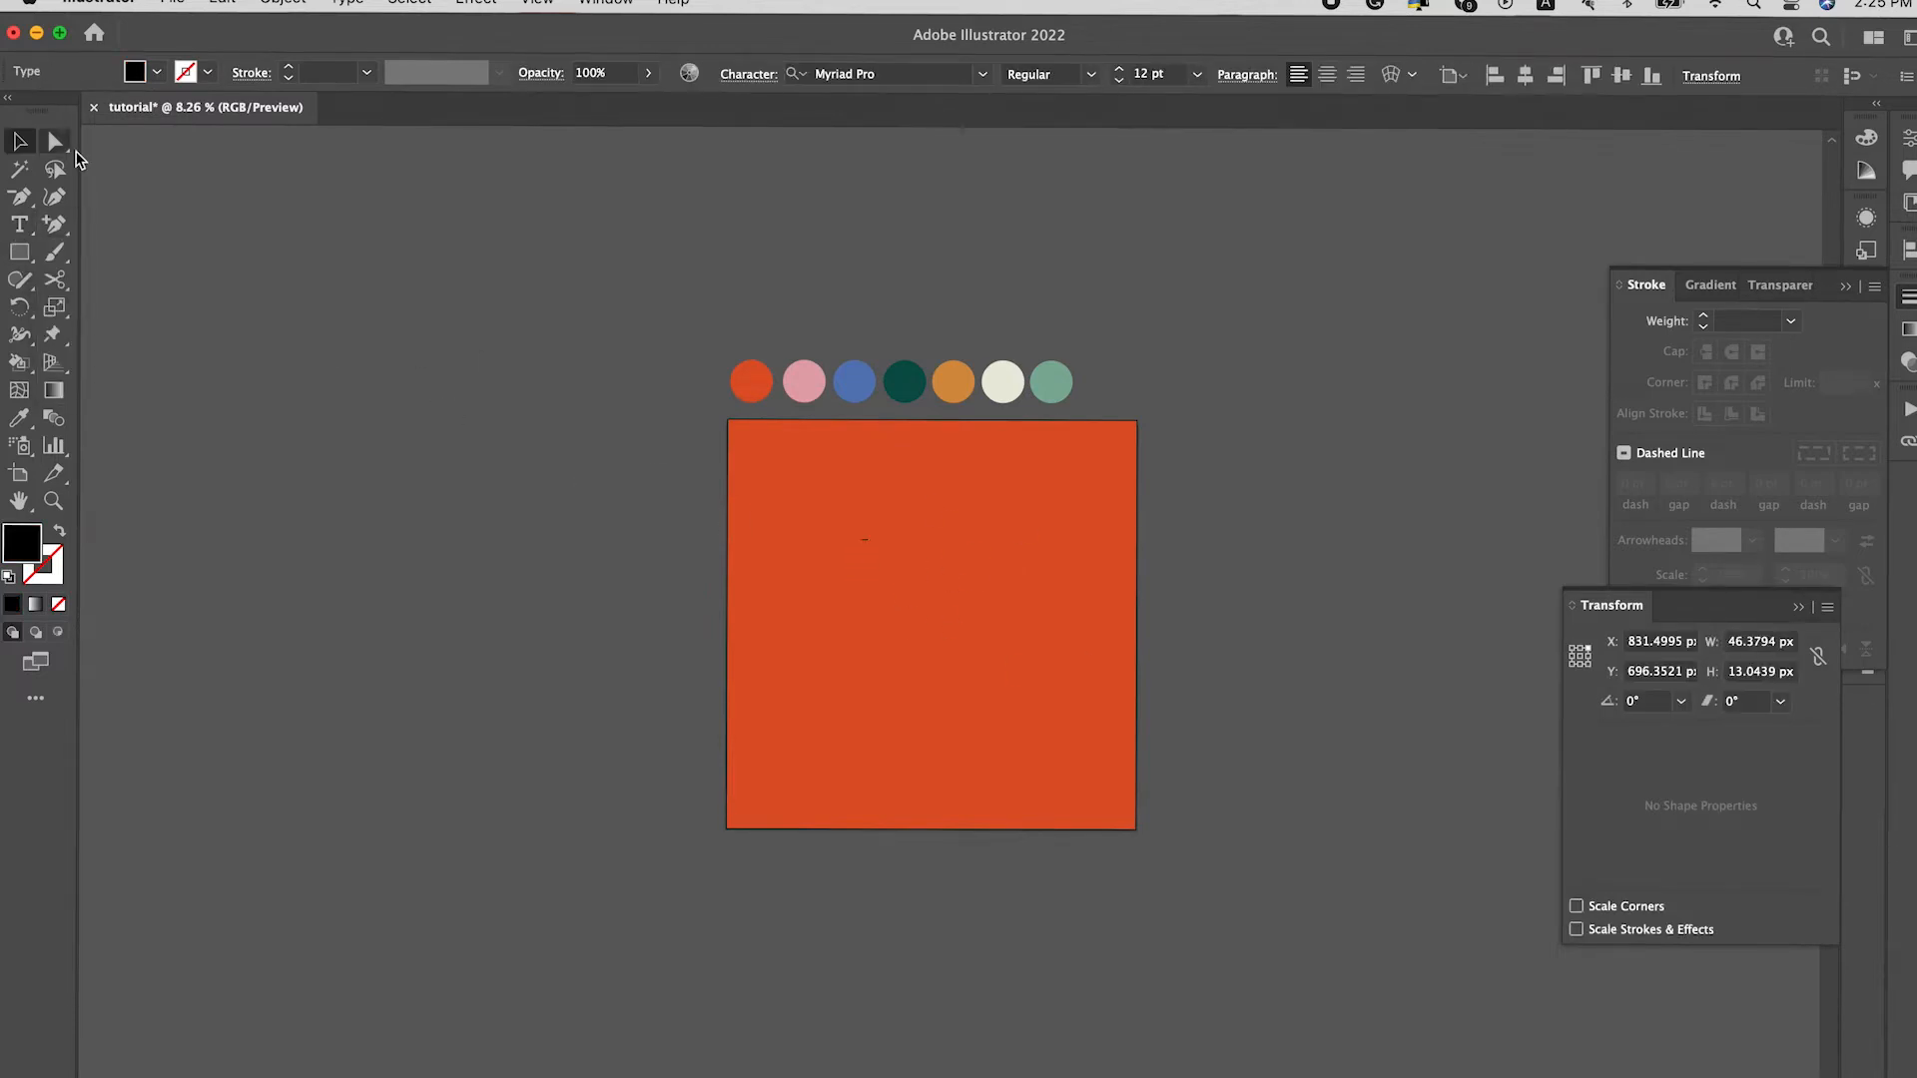
mouse_move(872, 545)
mouse_down()
mouse_move(1012, 611)
mouse_move(1116, 723)
mouse_move(956, 540)
mouse_move(973, 553)
mouse_up()
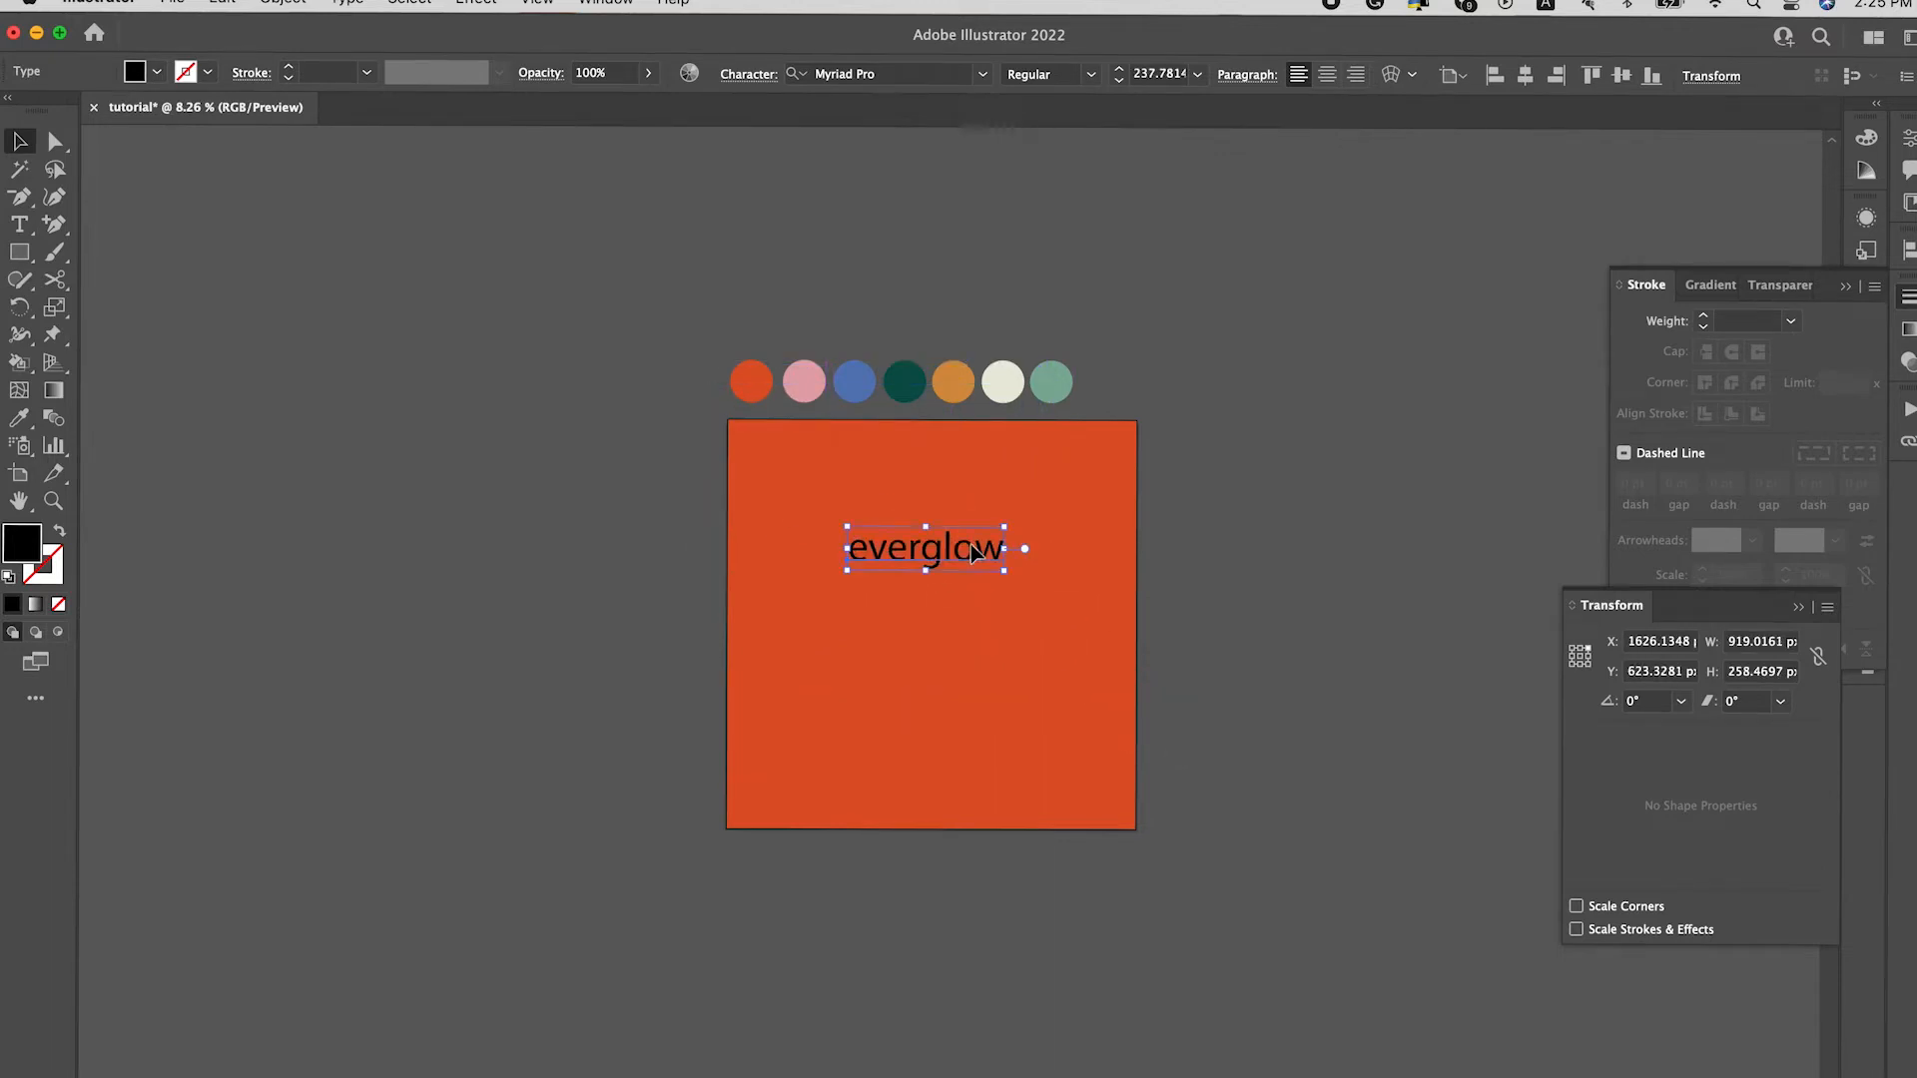
Step: Break the text into "ever" and "glow" on two lines and set its font to Stanley
double_click(922, 549)
key(Return)
key(super+a)
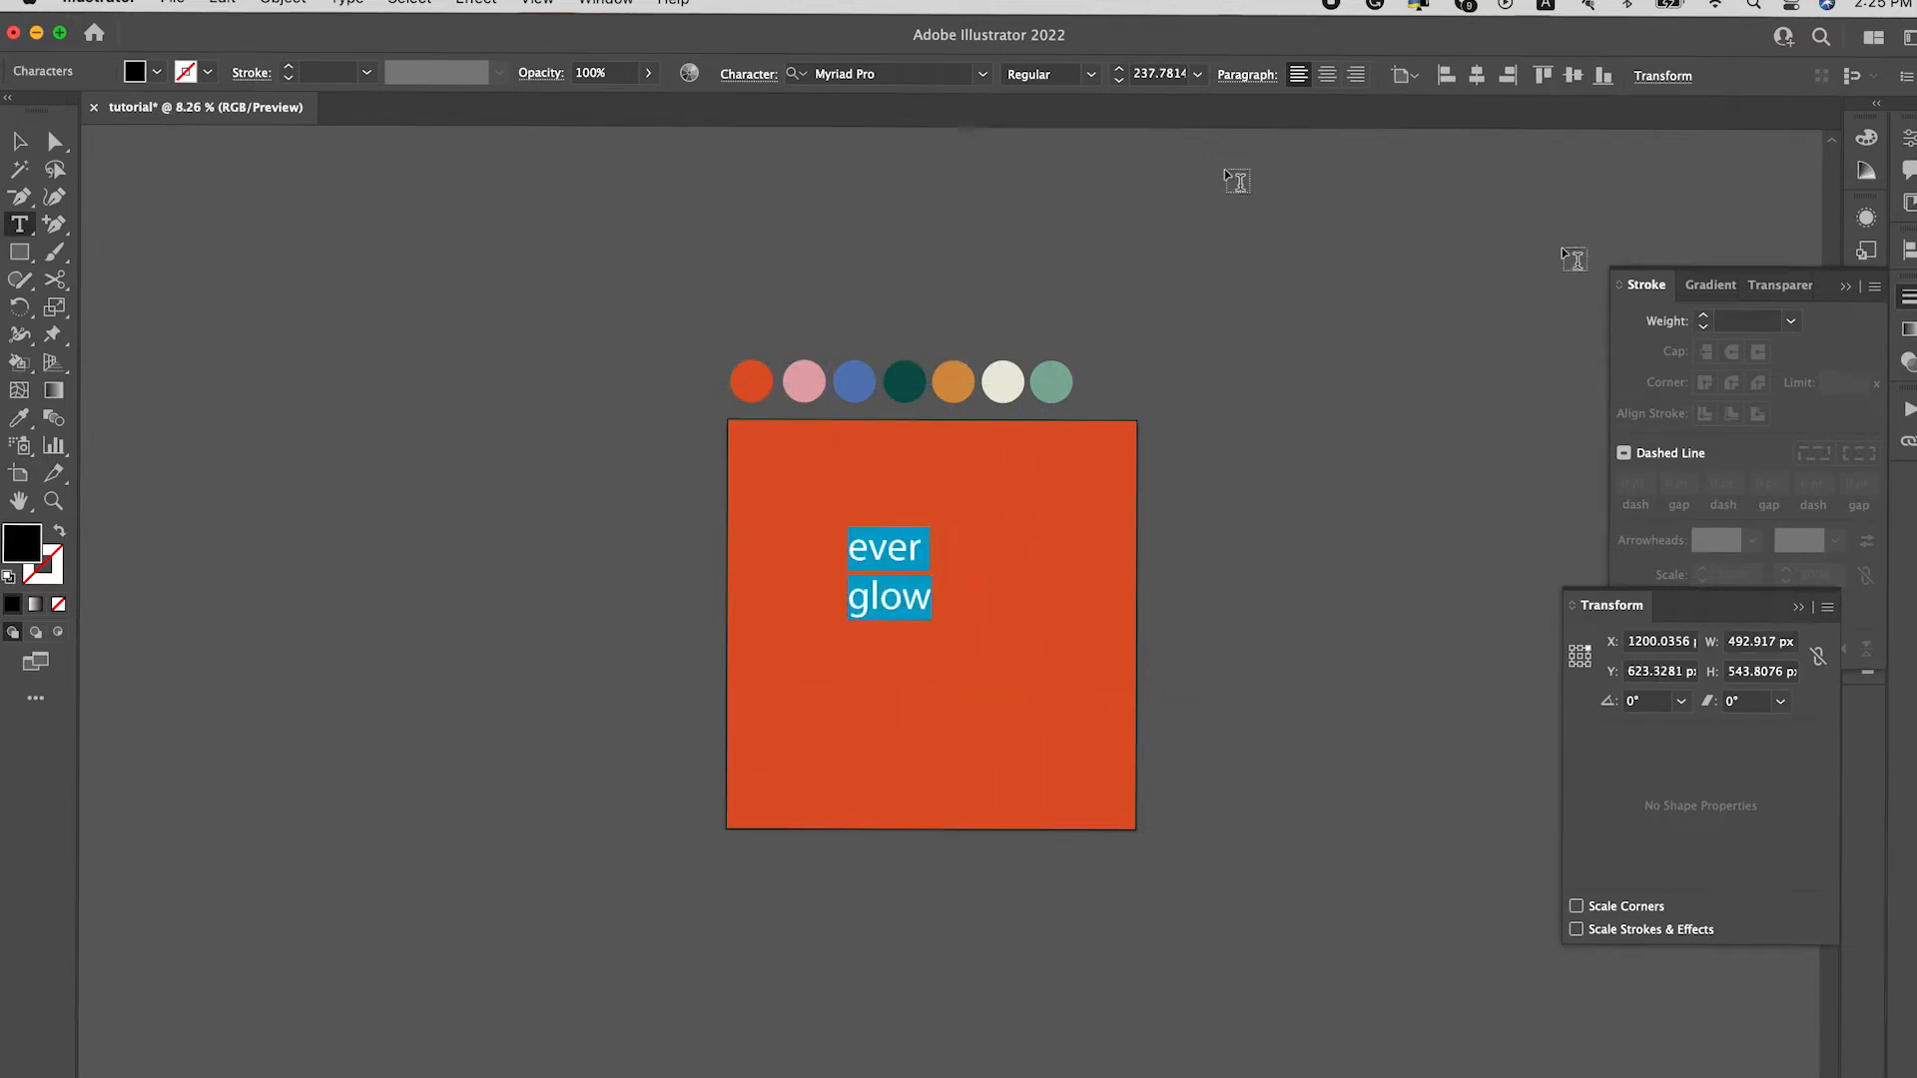
click(982, 75)
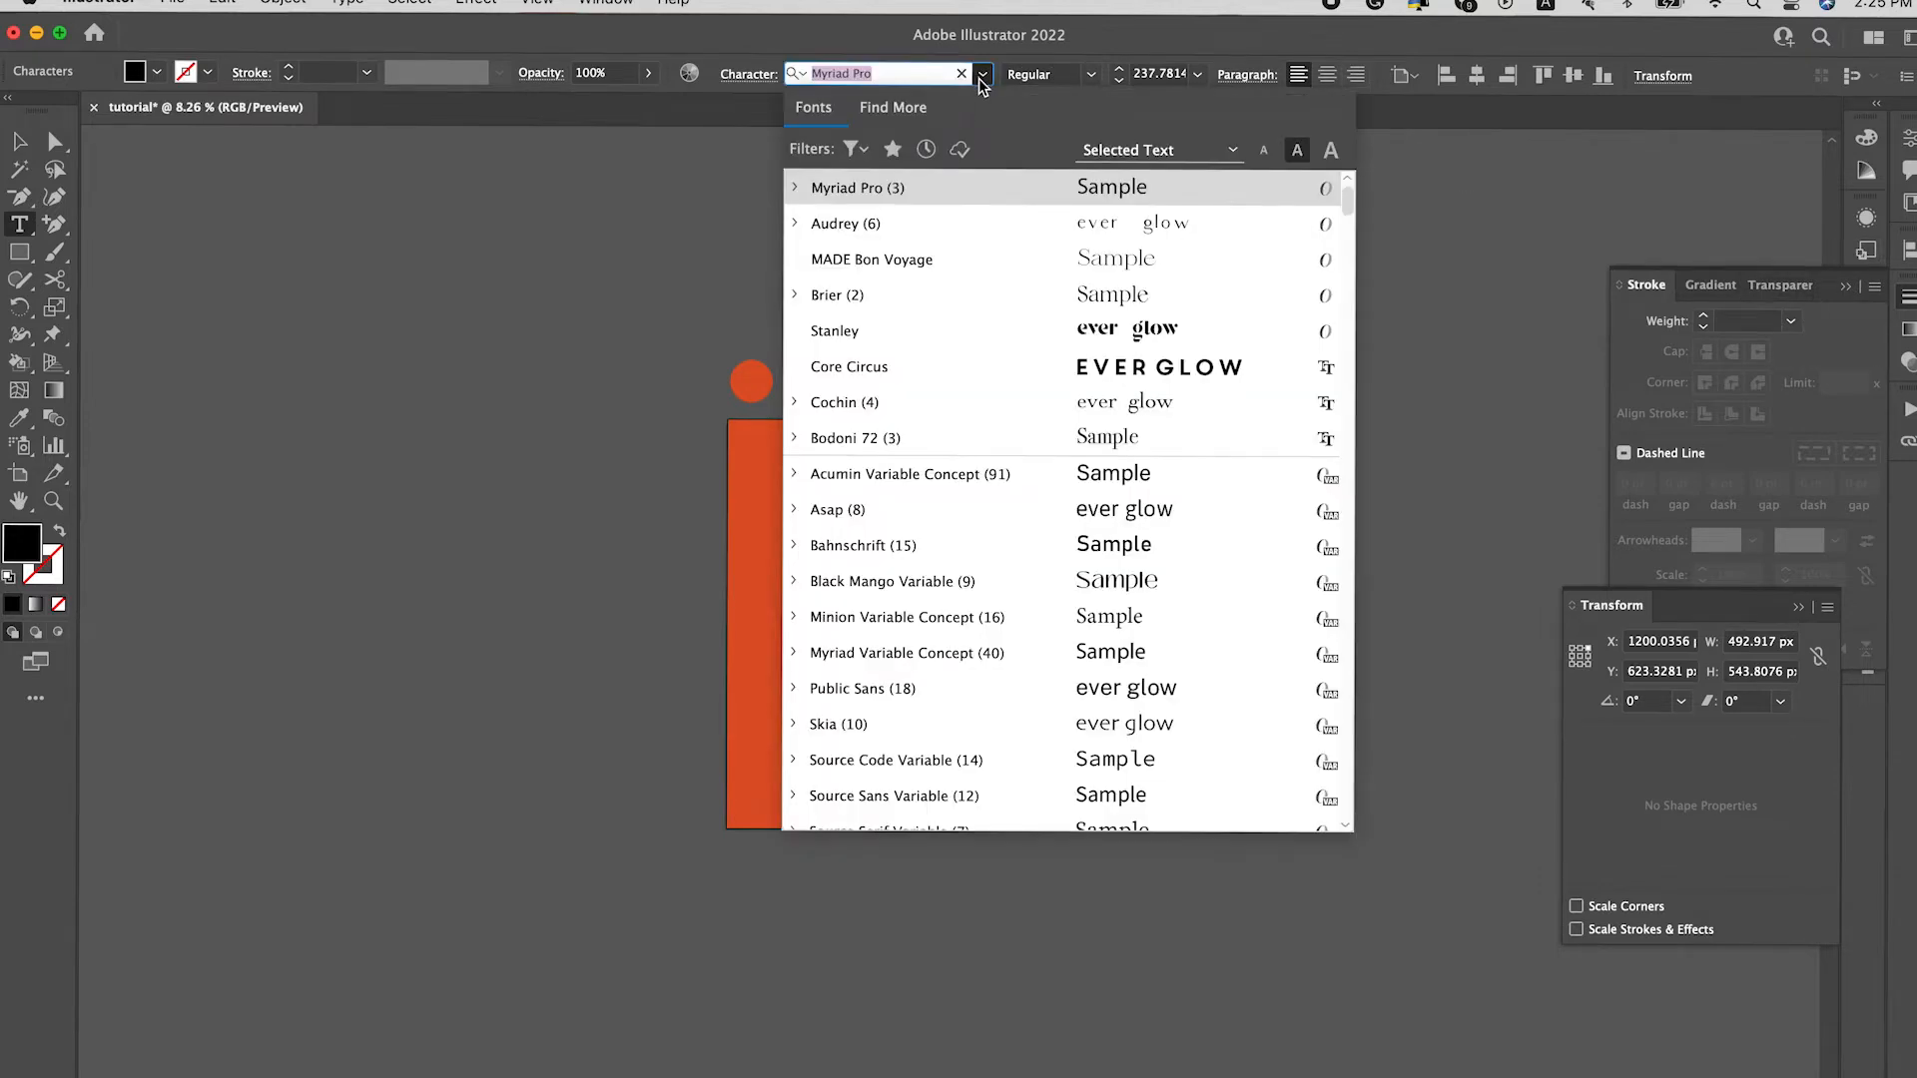
click(976, 333)
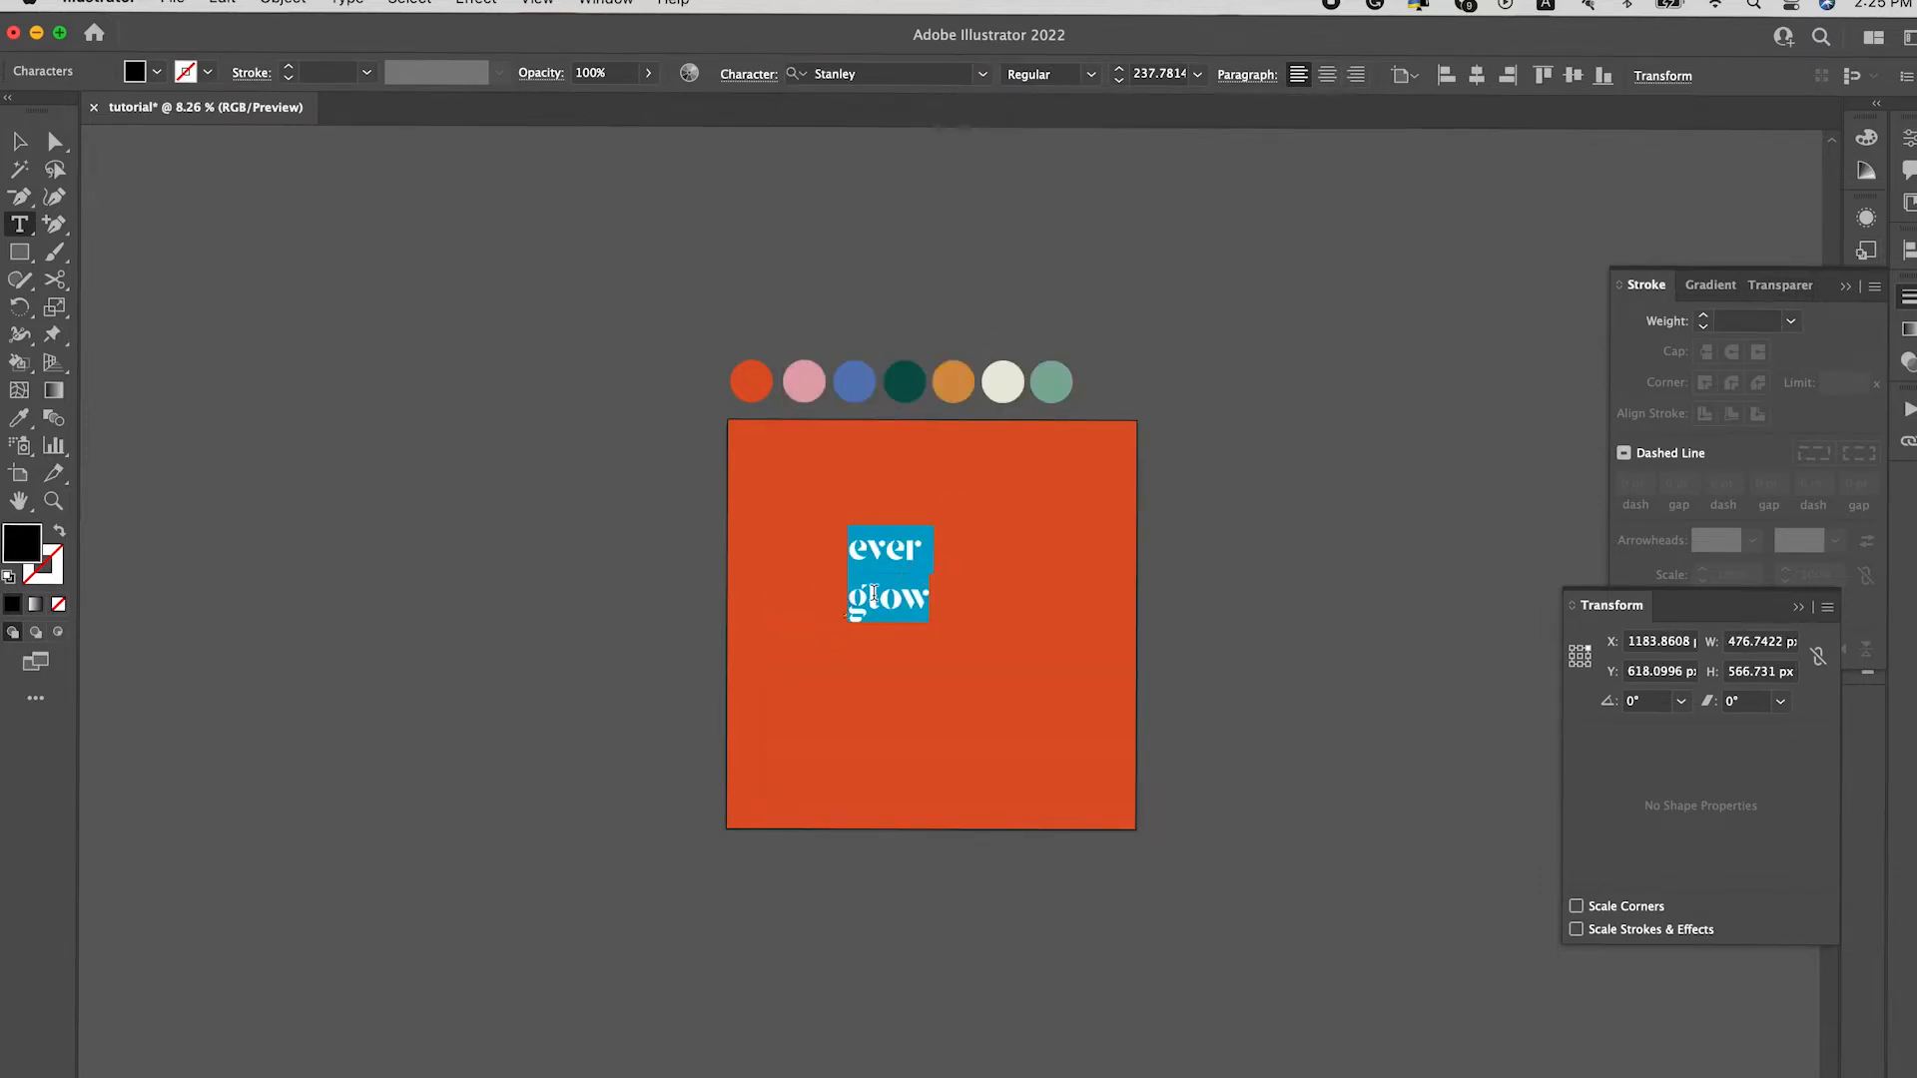
Step: Rejoin "everglow" into a single line and scale it up to about 451 pt, roughly 1721 px wide
click(850, 596)
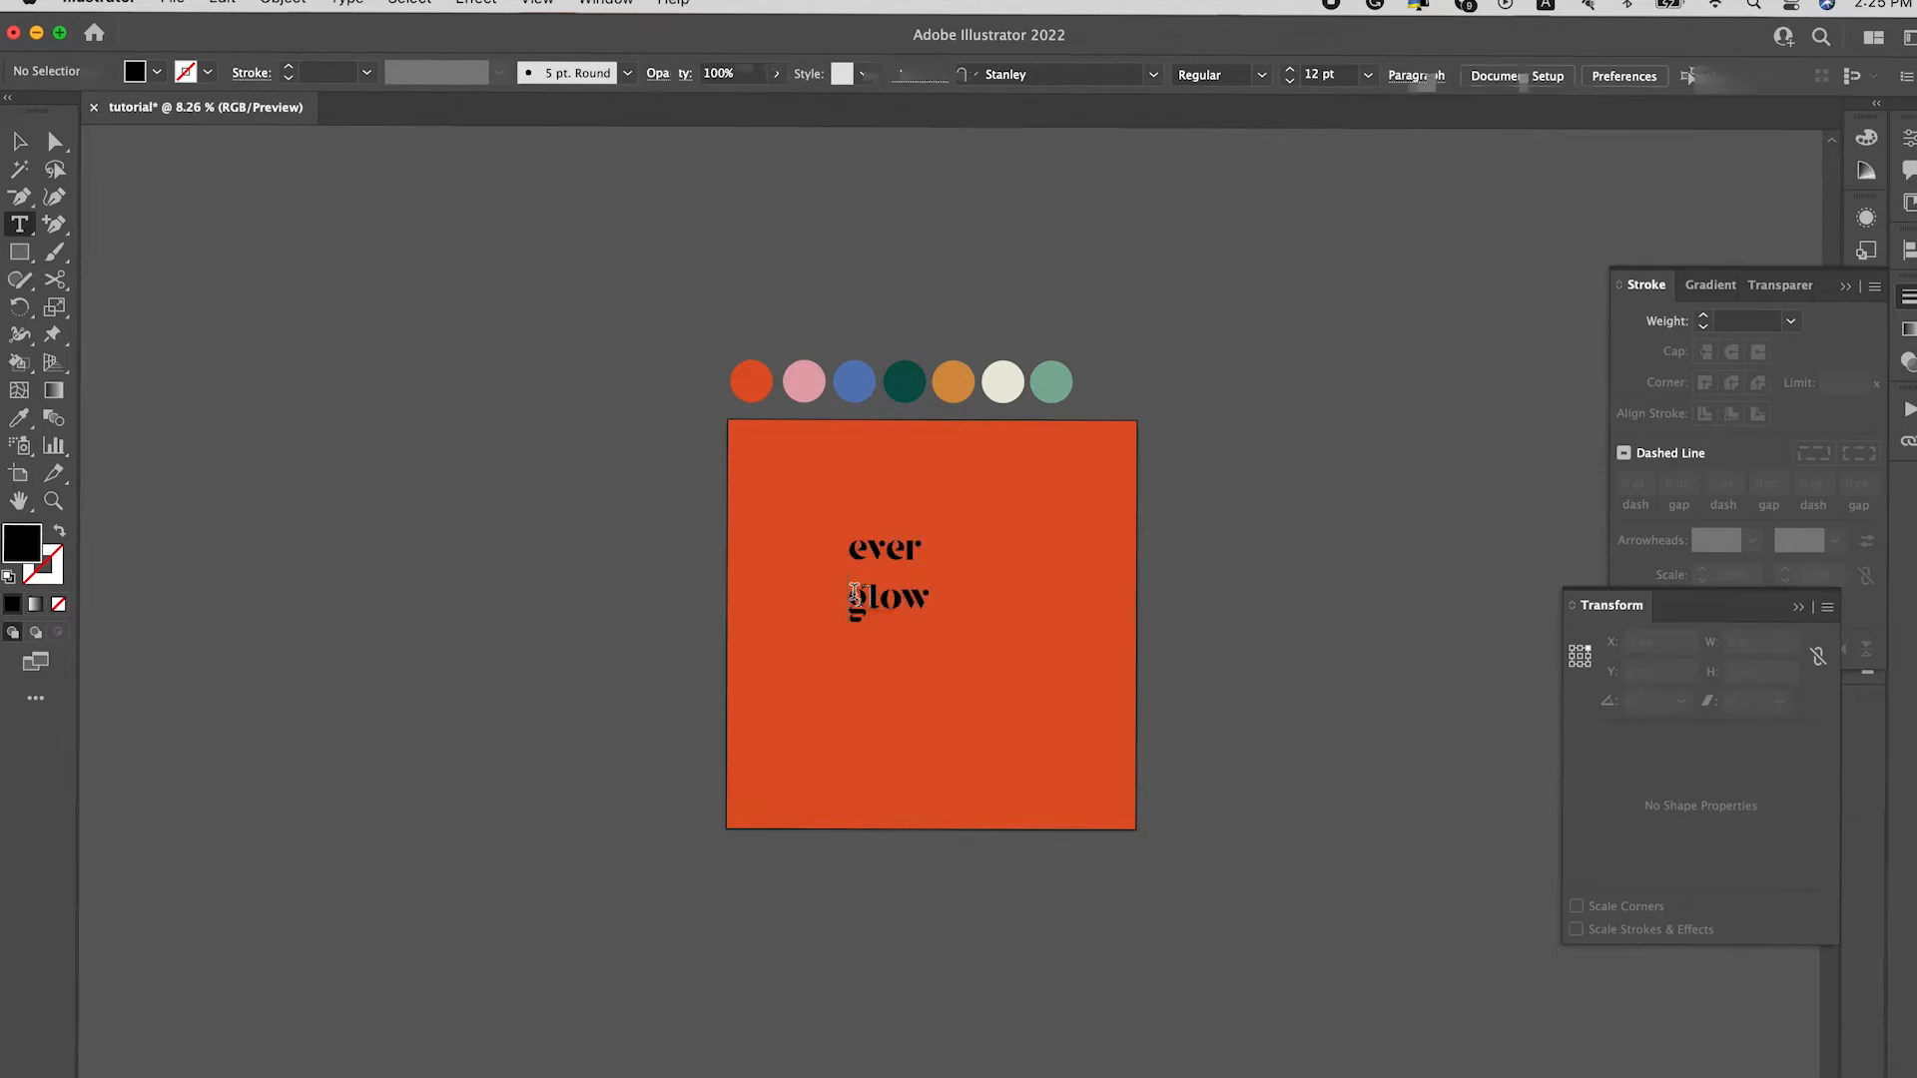
key(BackSpace)
key(Escape)
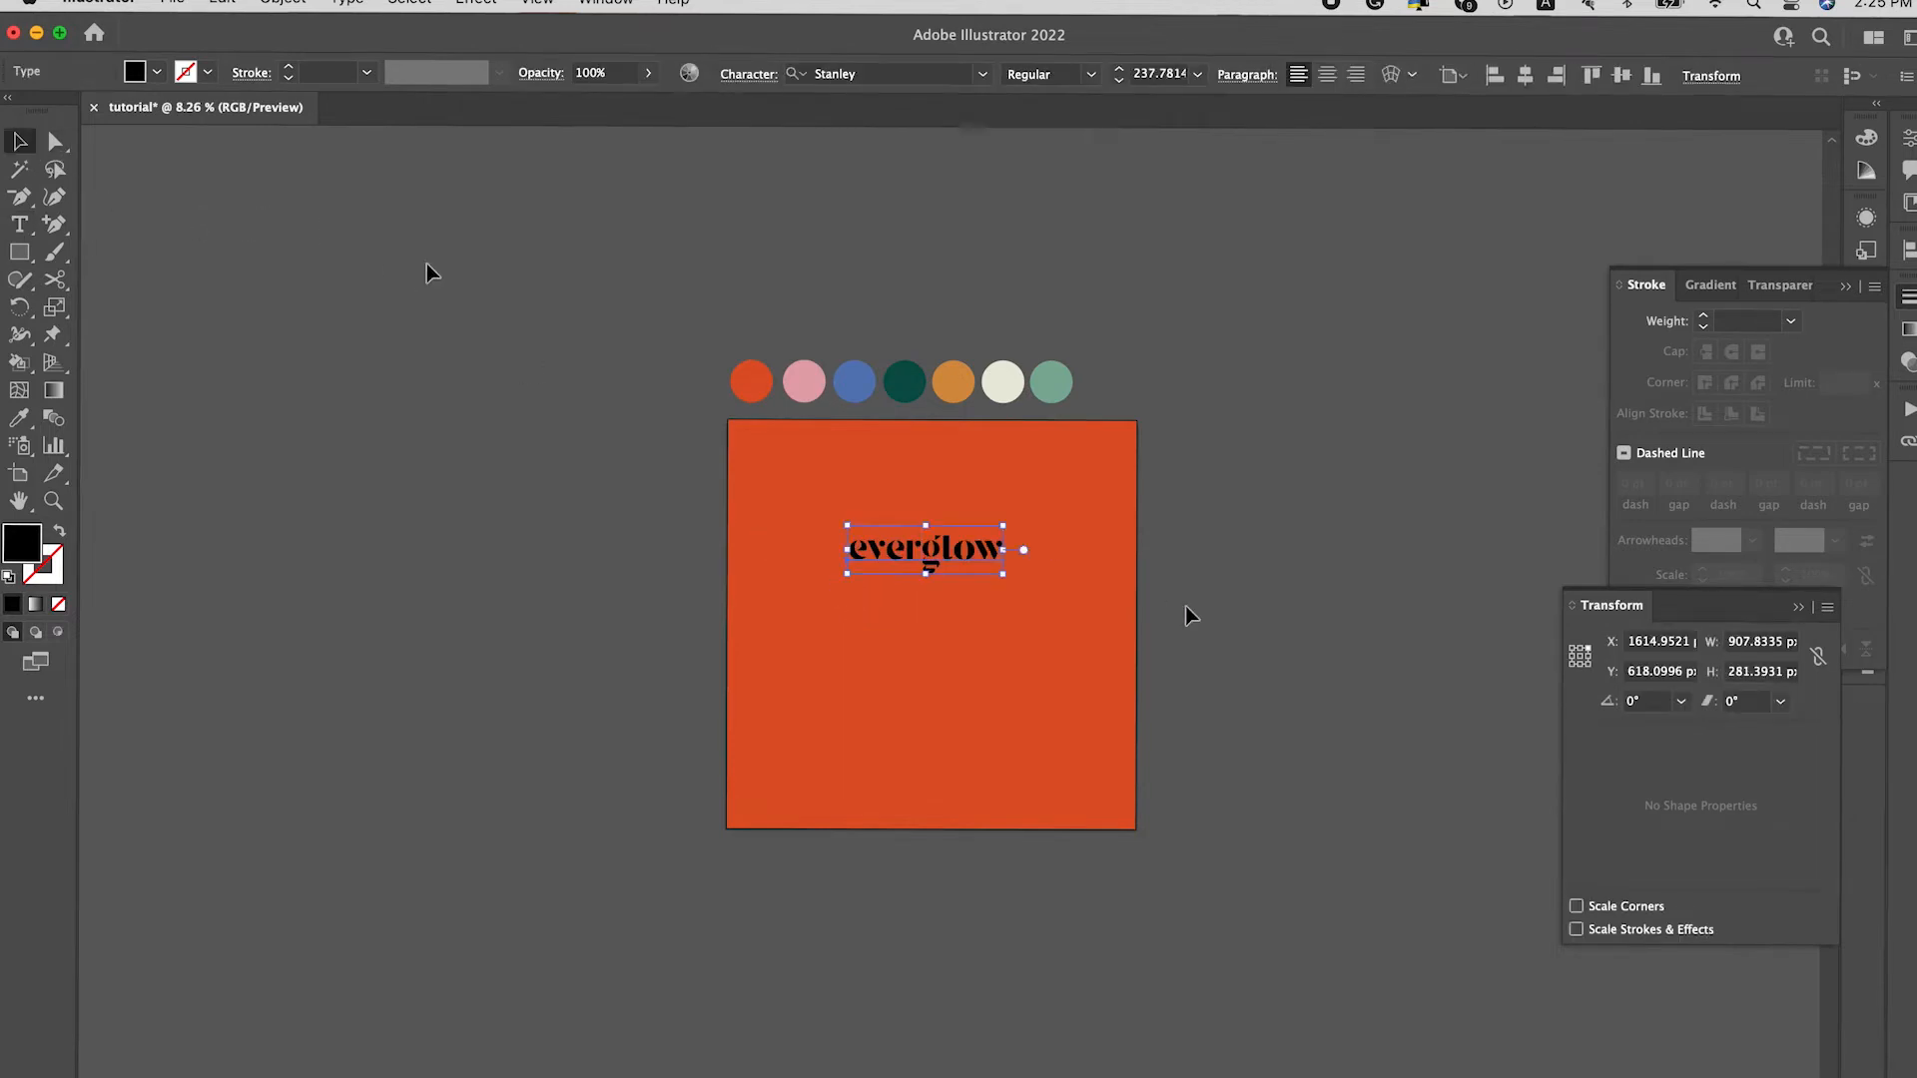
drag(997, 576, 1036, 599)
Step: Split the enlarged word after "ever" onto two lines and set all of the text in all caps
double_click(932, 599)
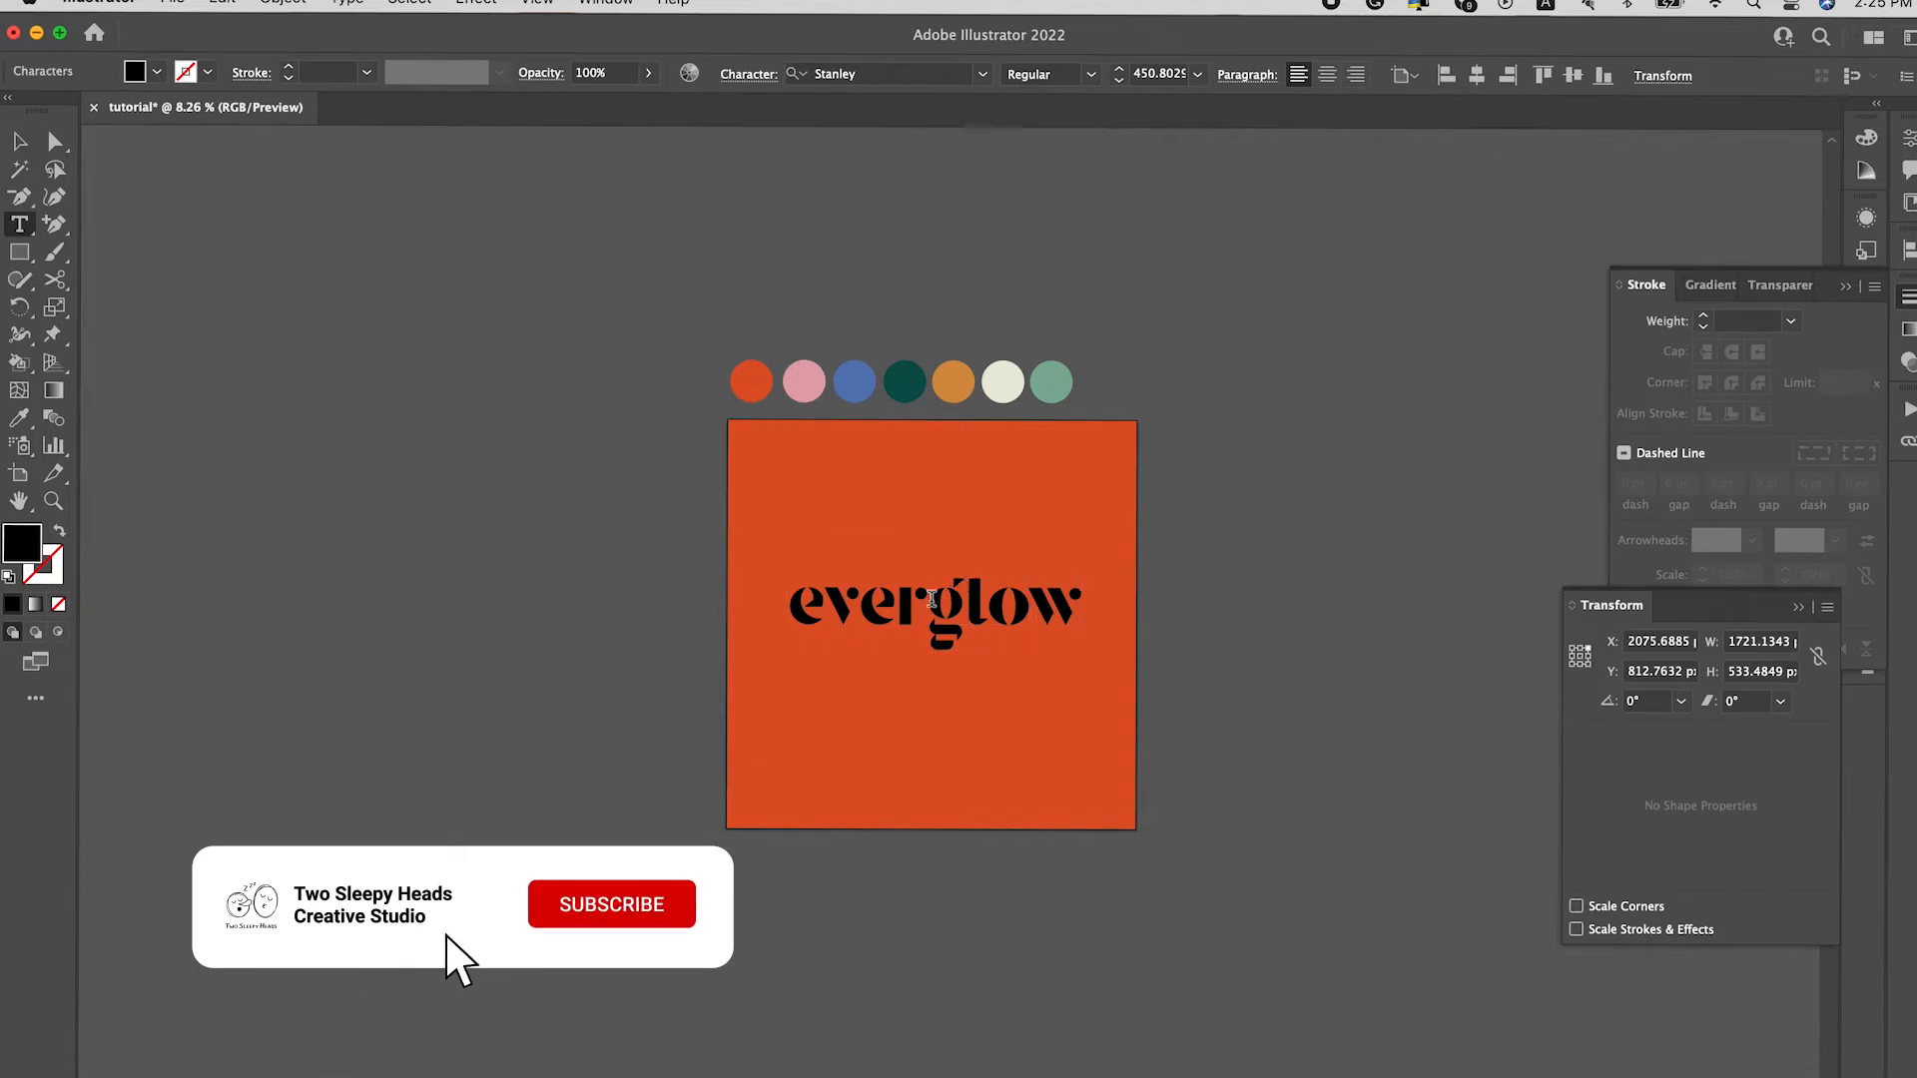
key(Return)
key(super+a)
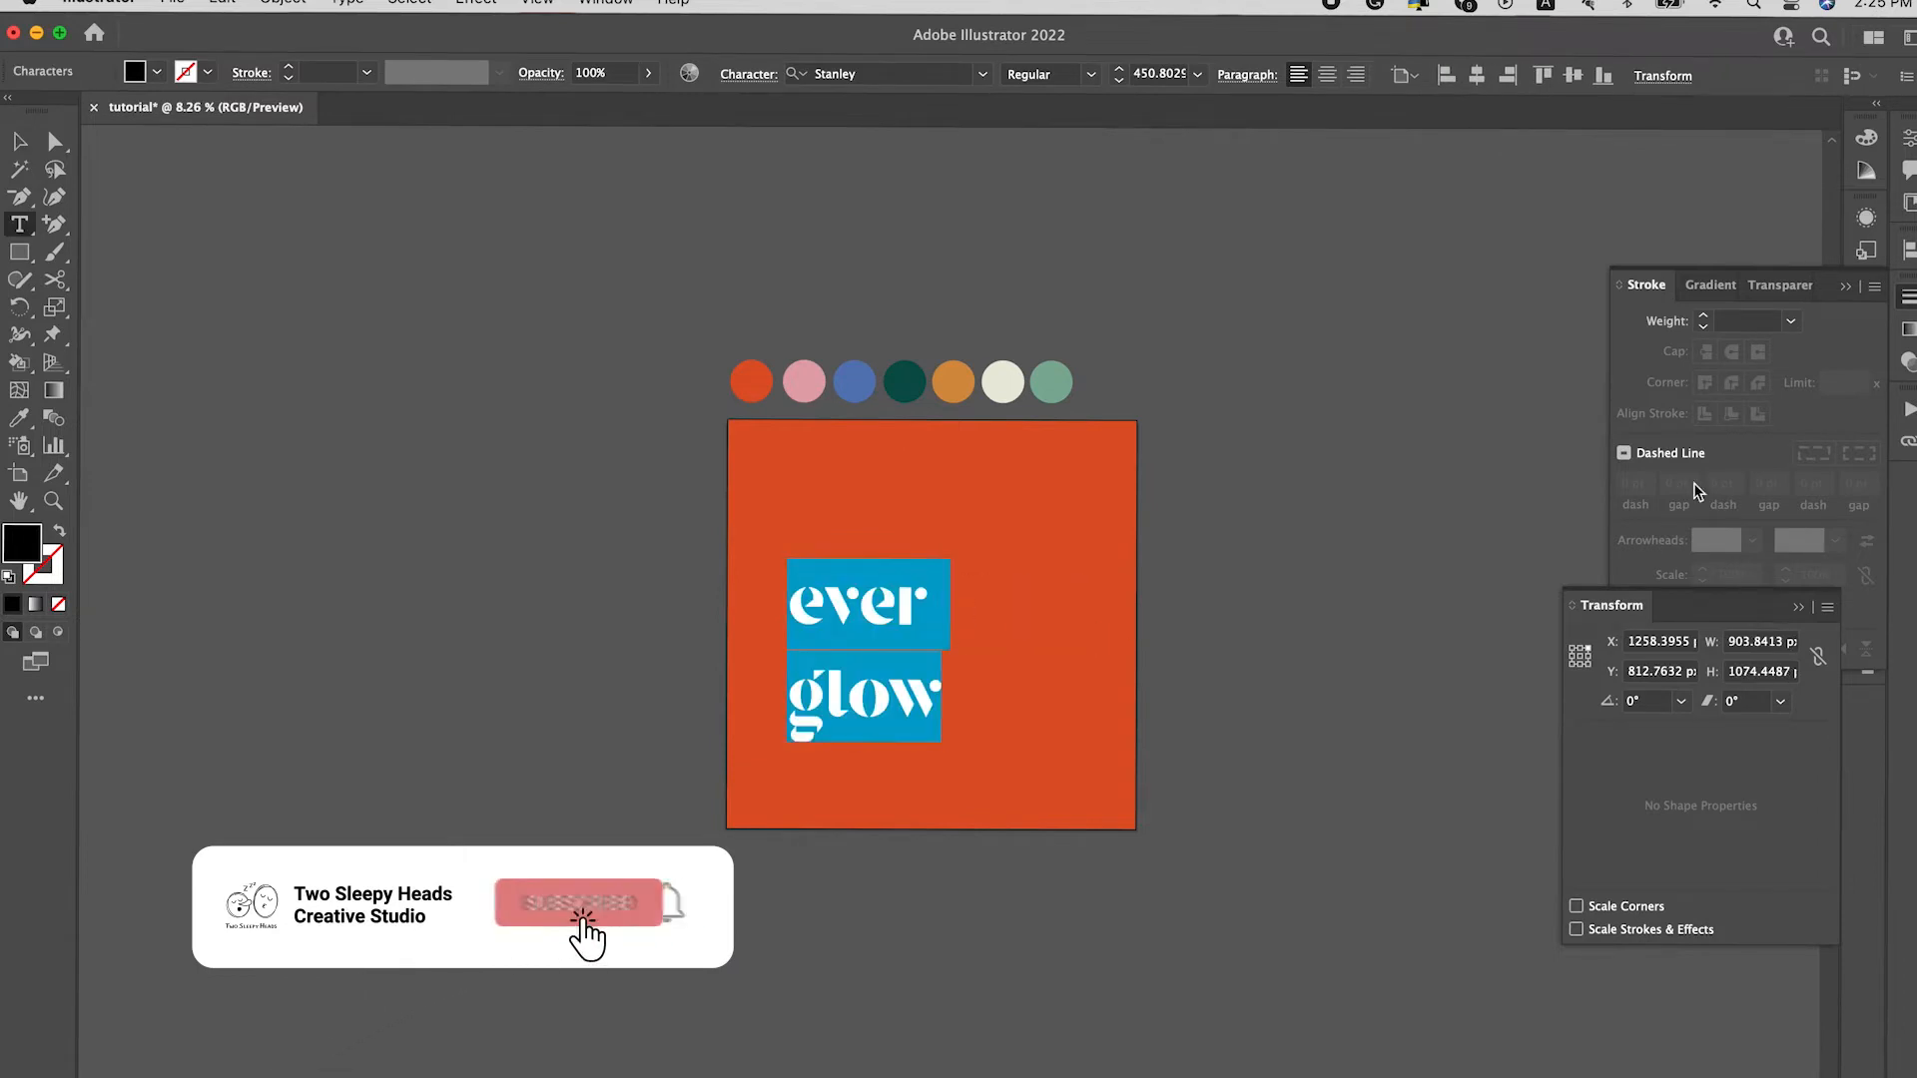
click(1845, 285)
click(1863, 296)
click(1587, 524)
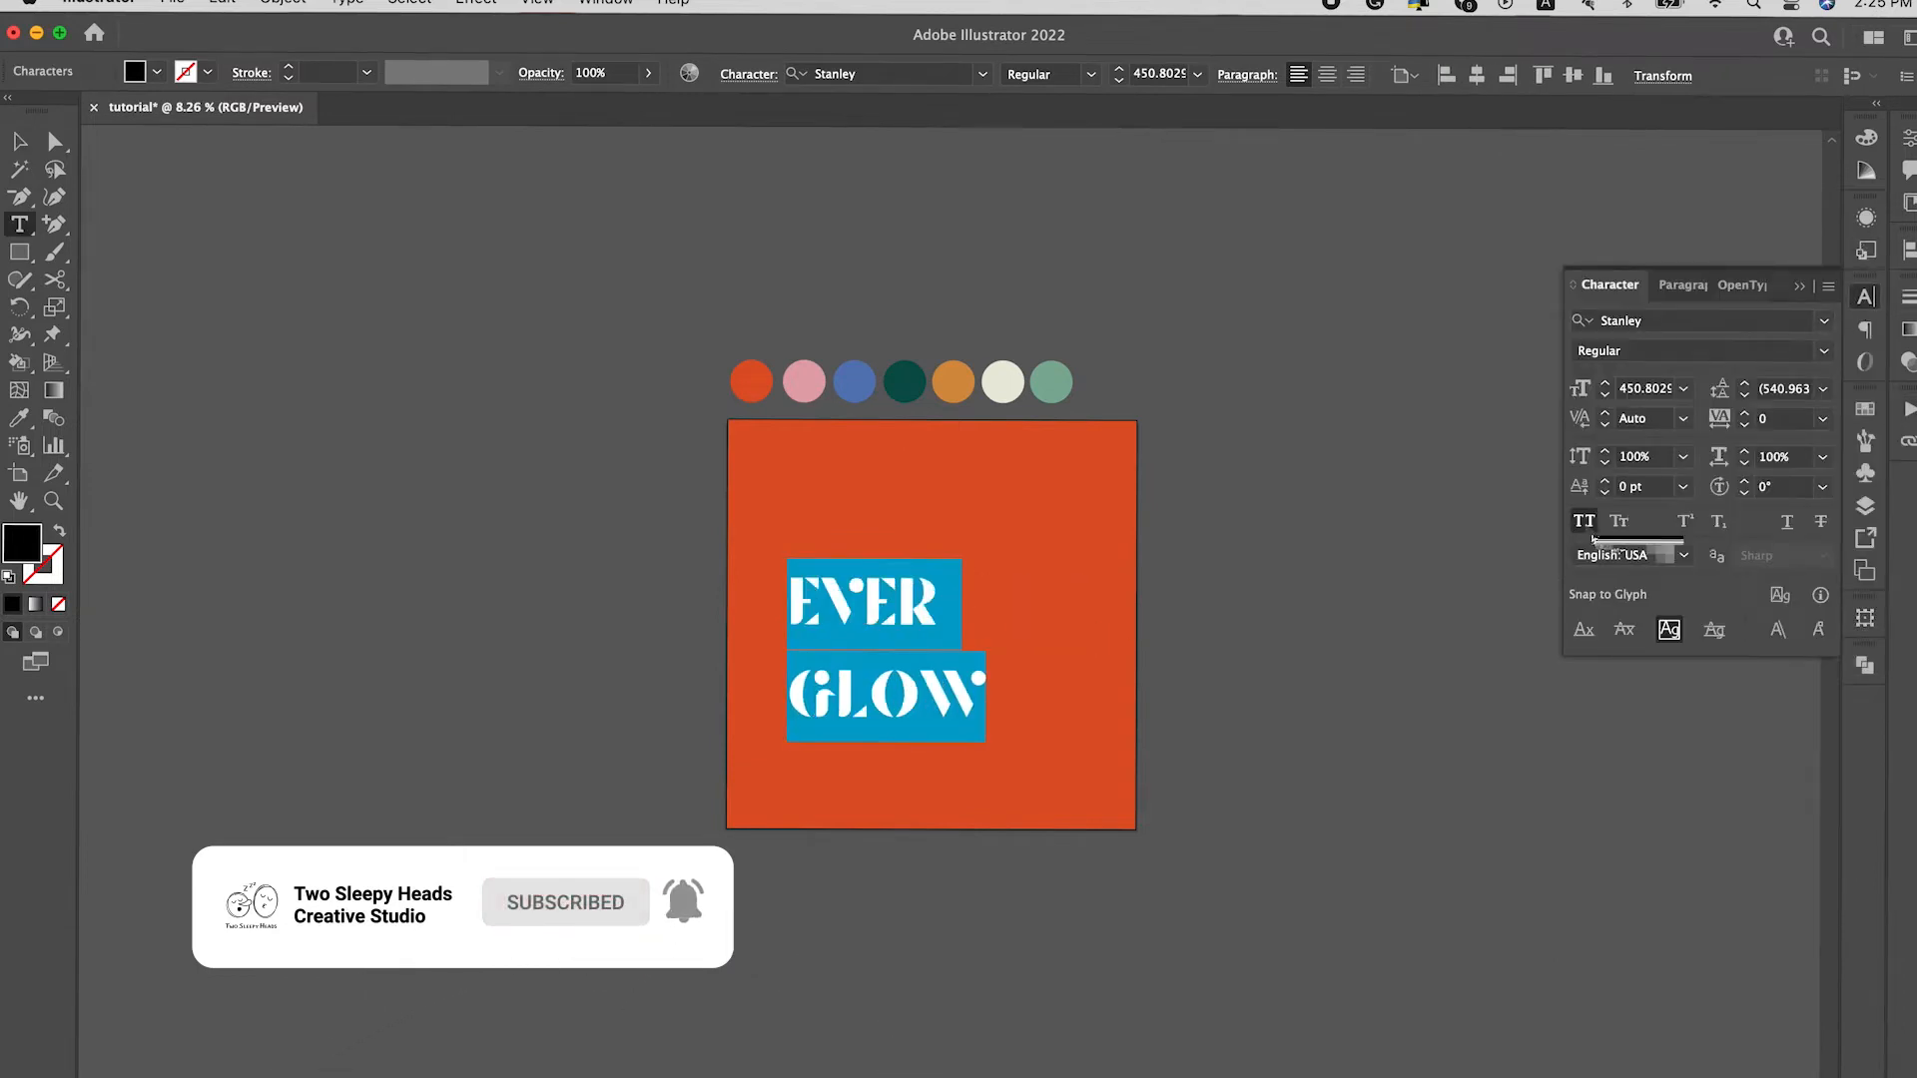
Step: Centre-align the two text lines and centre the text object horizontally and vertically on the square
click(1328, 76)
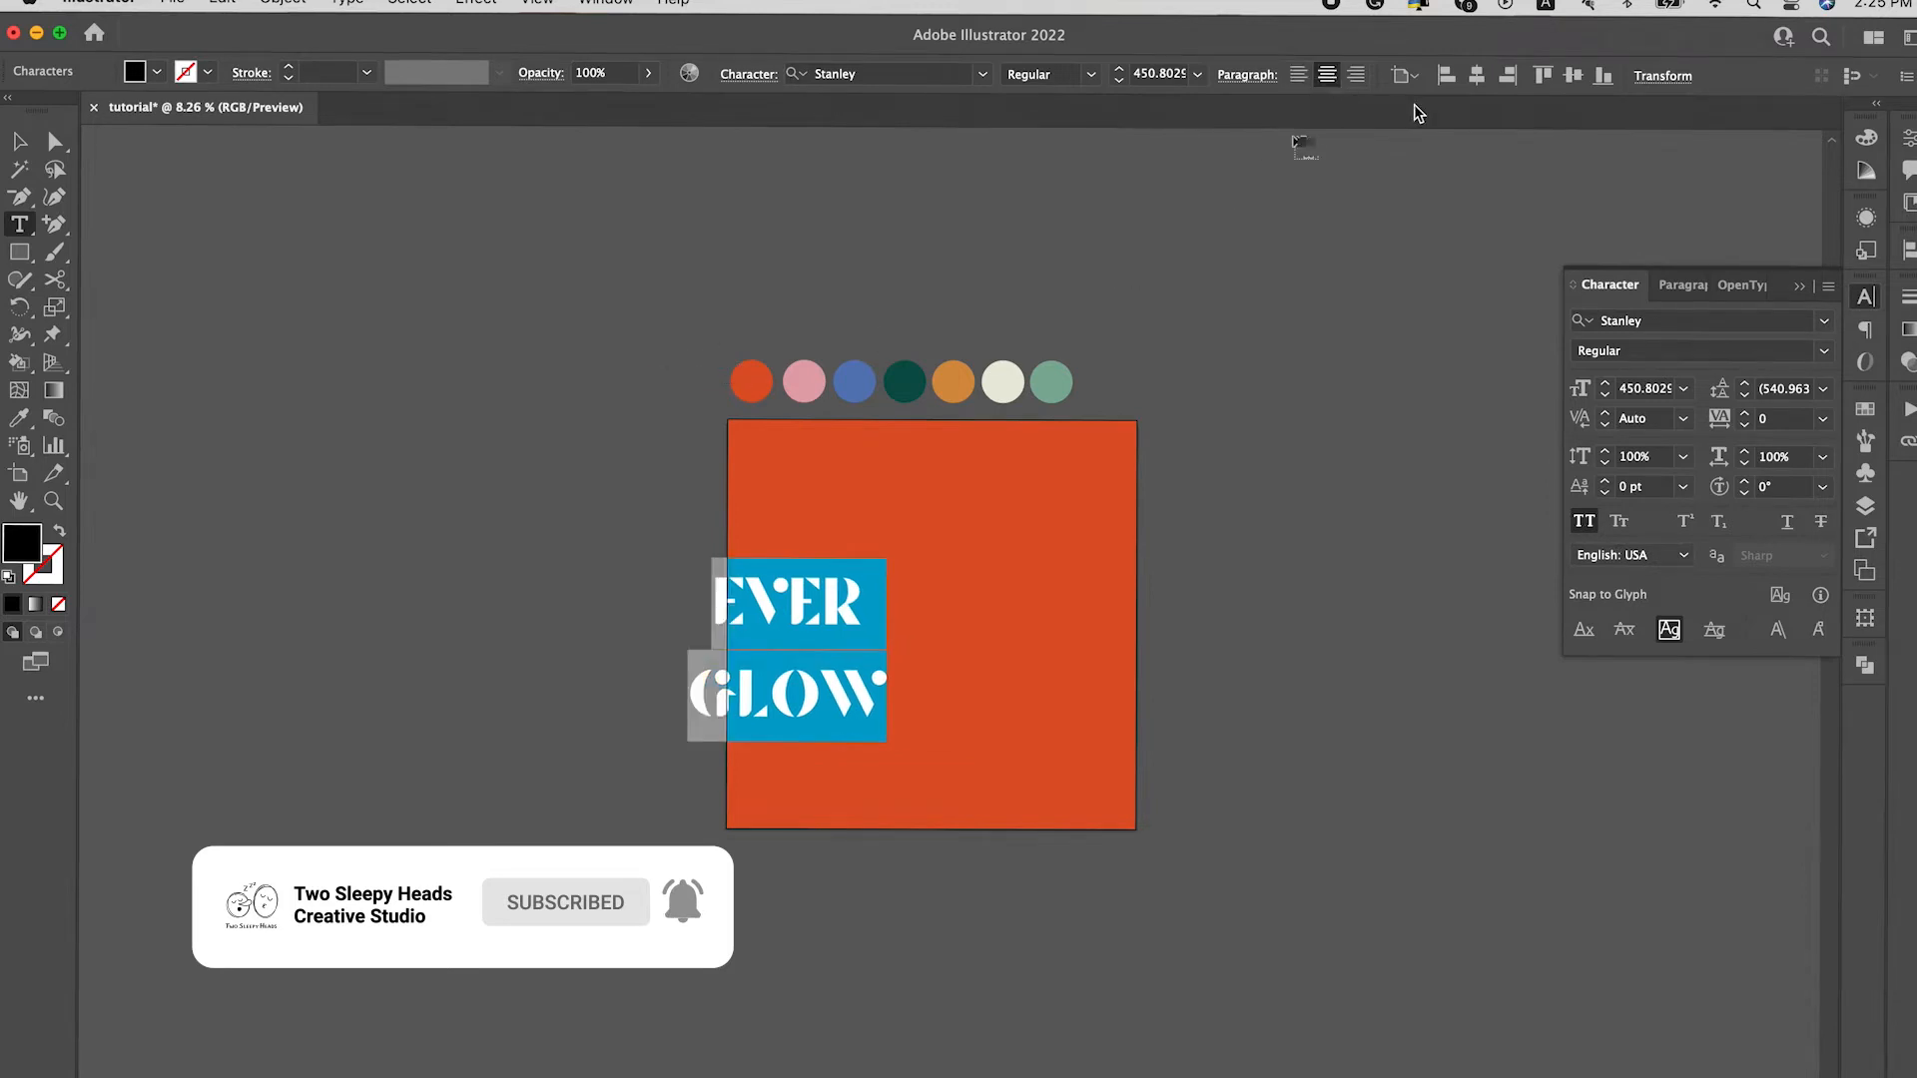
click(17, 145)
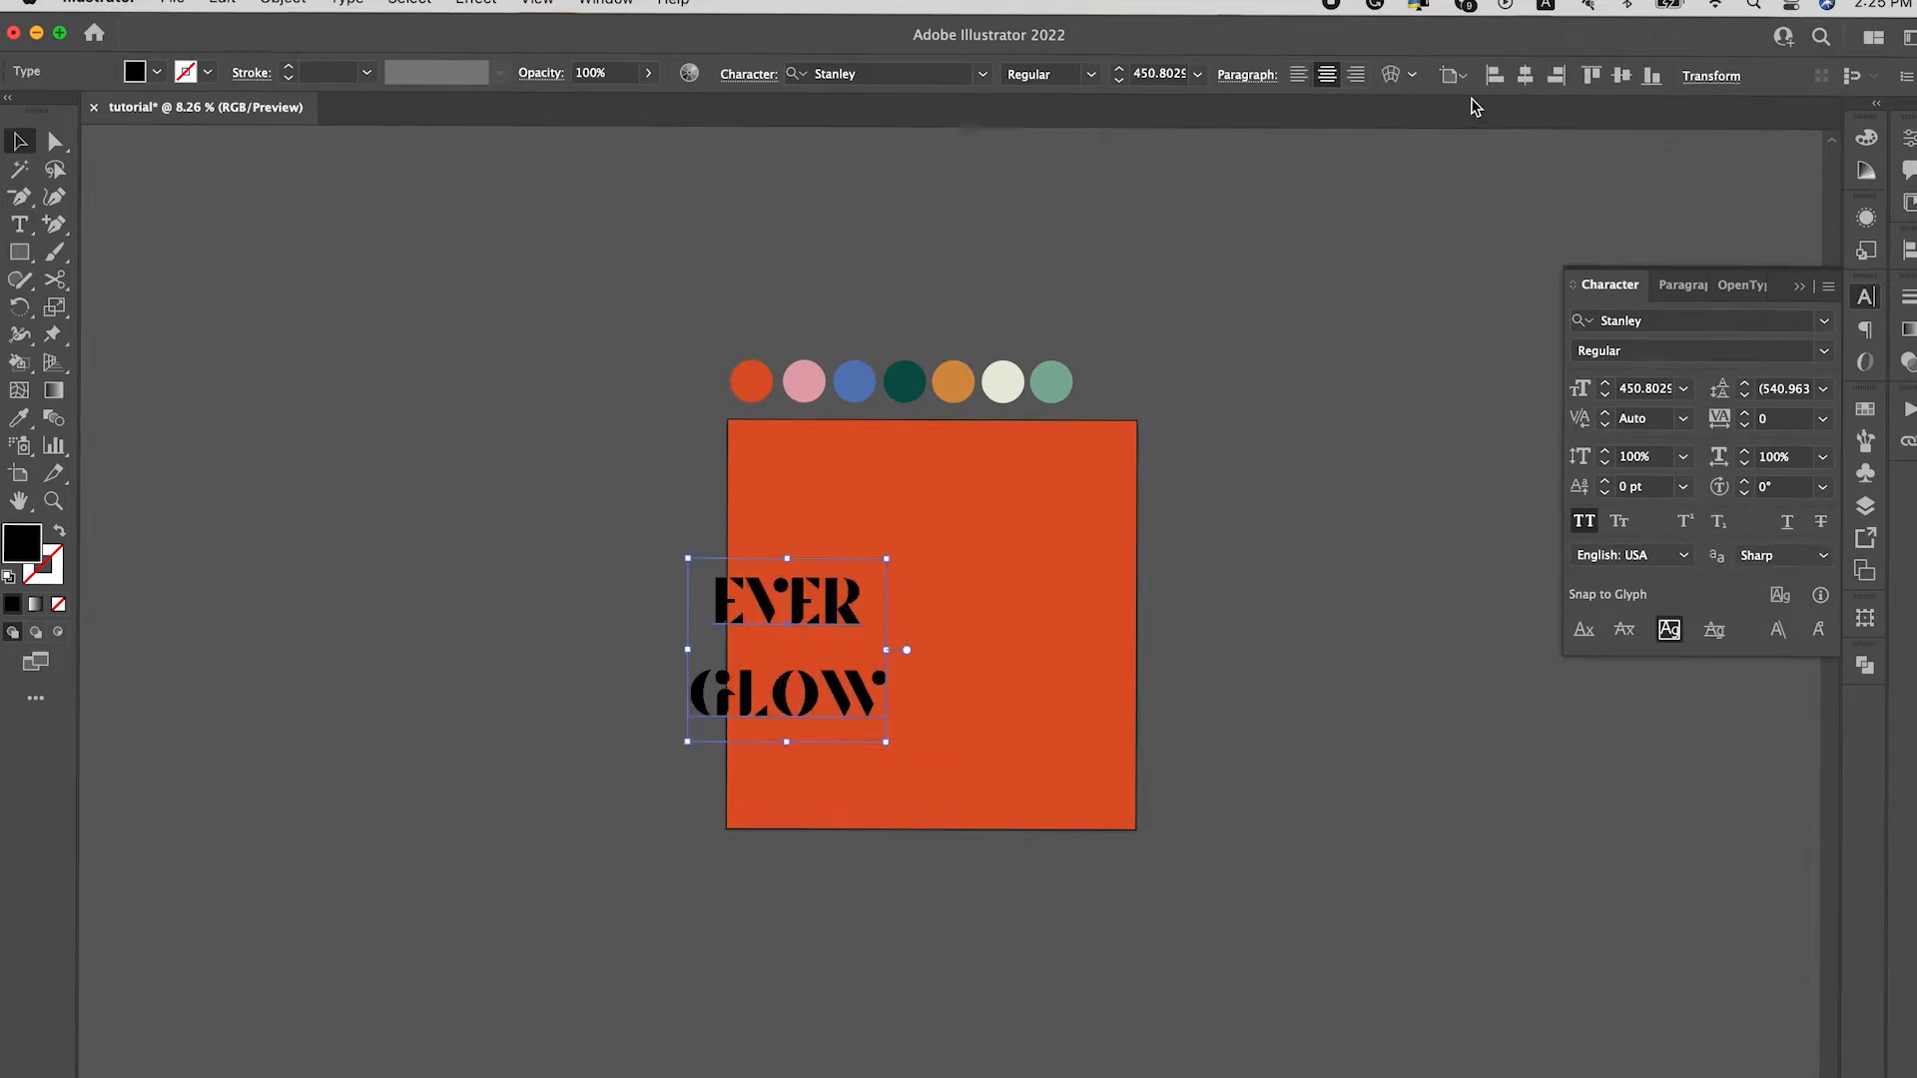
click(1525, 76)
click(1622, 78)
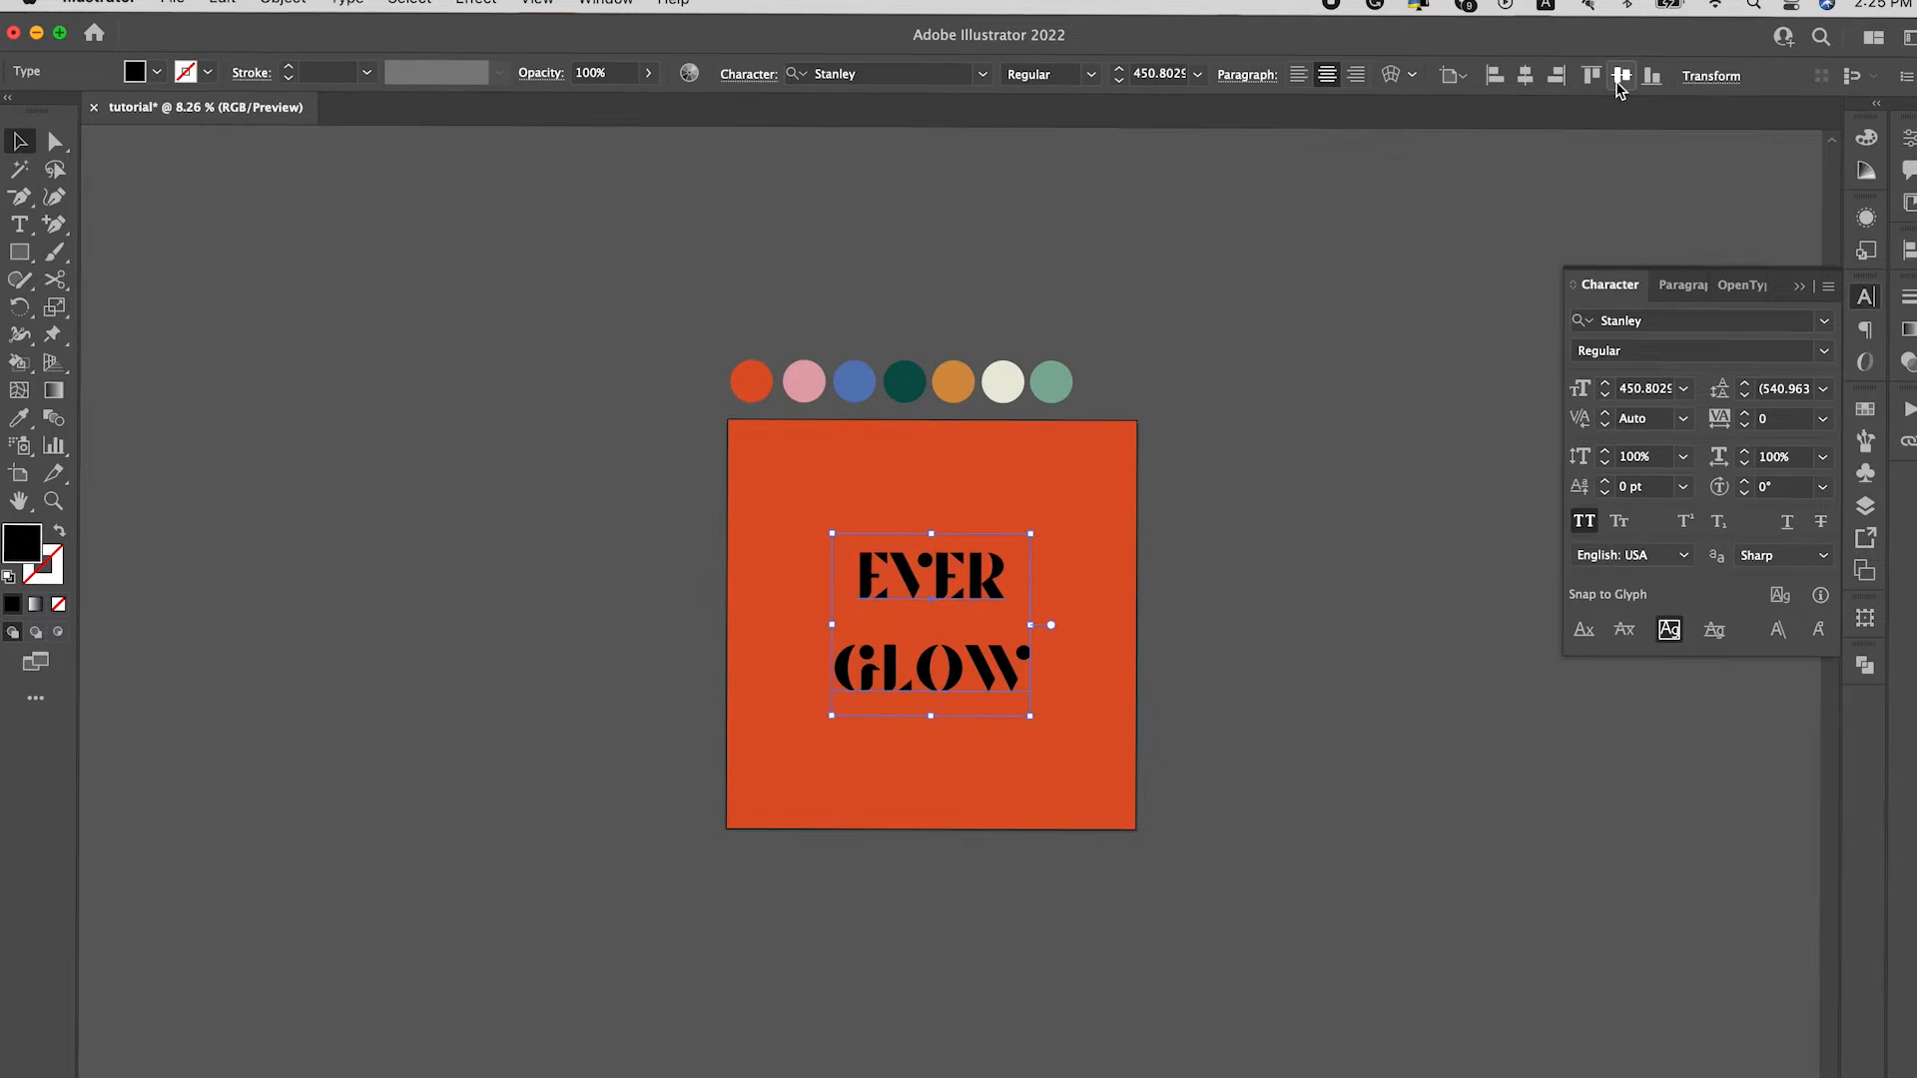
Step: Tighten the leading between EVER and GLOW to 380 pt
click(1825, 390)
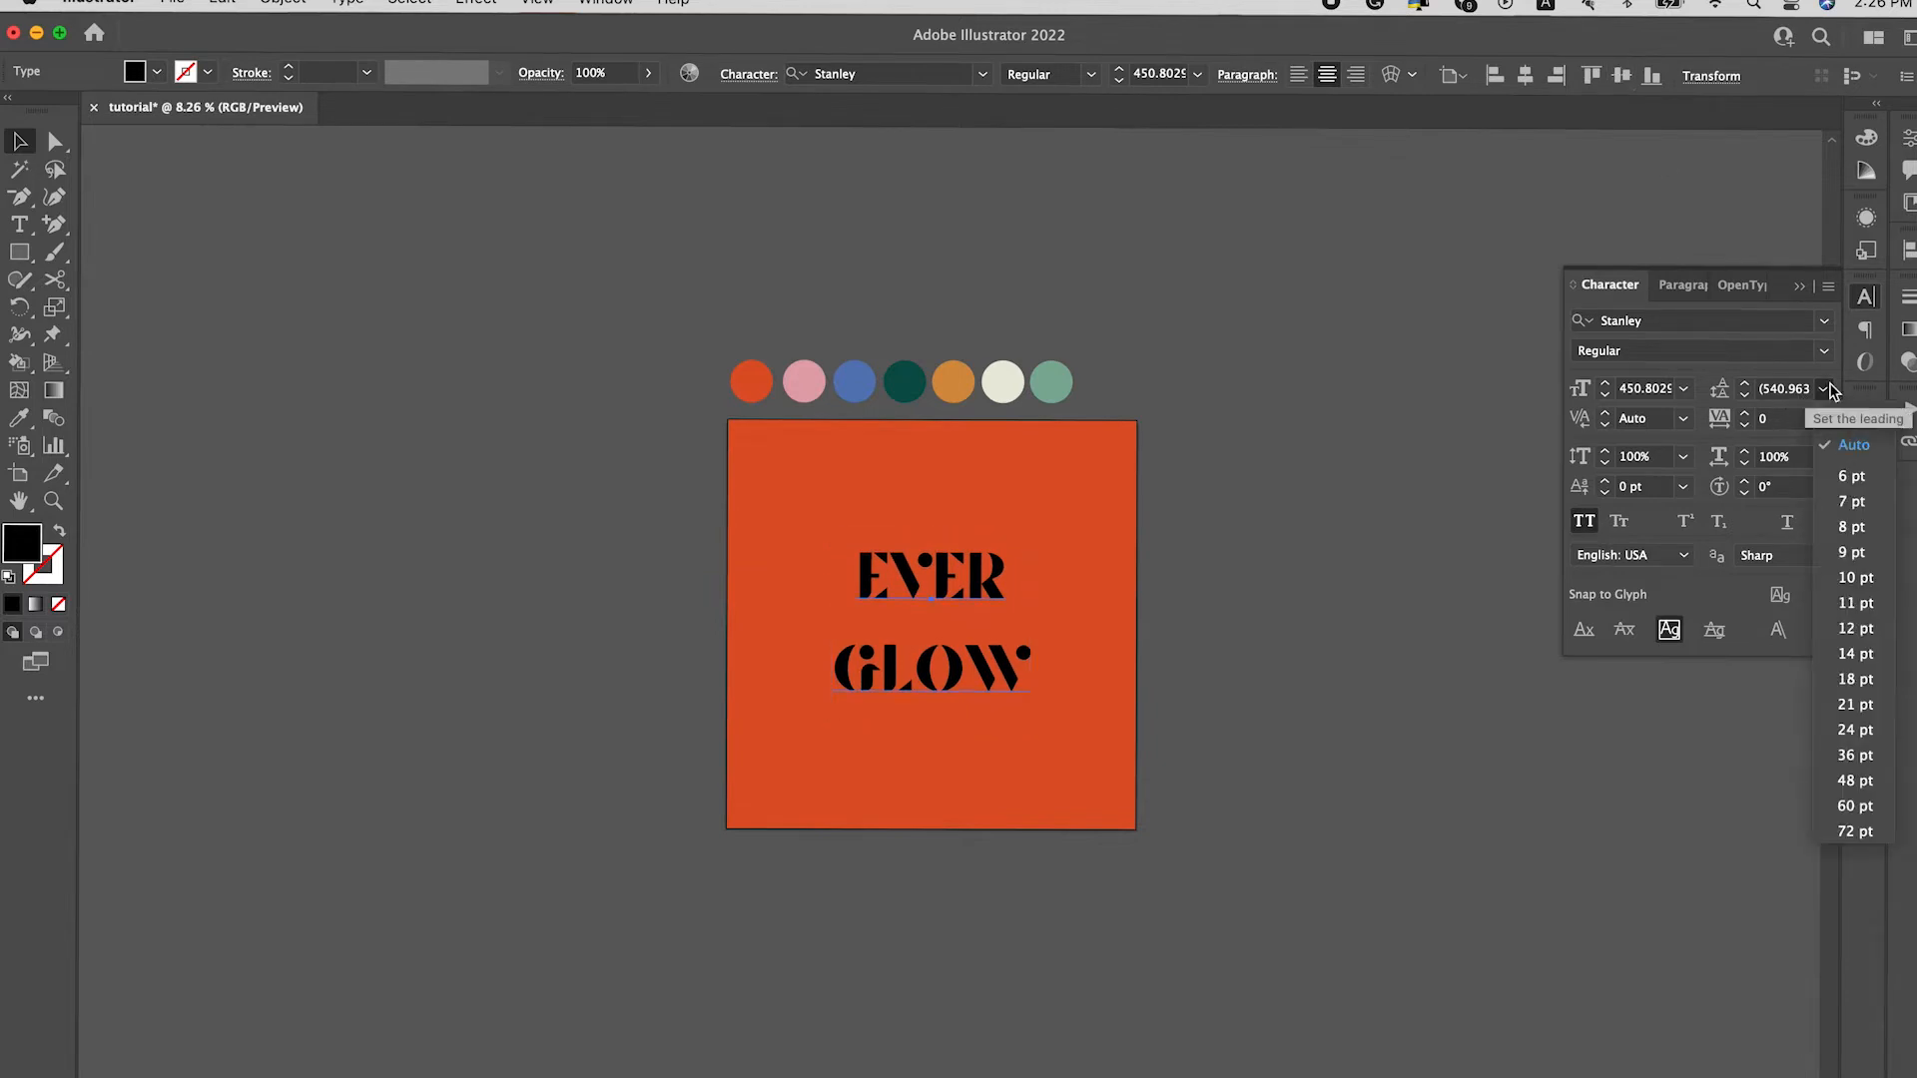
click(1748, 402)
click(1747, 403)
click(1747, 402)
click(1748, 403)
click(1747, 403)
click(1748, 395)
click(1747, 395)
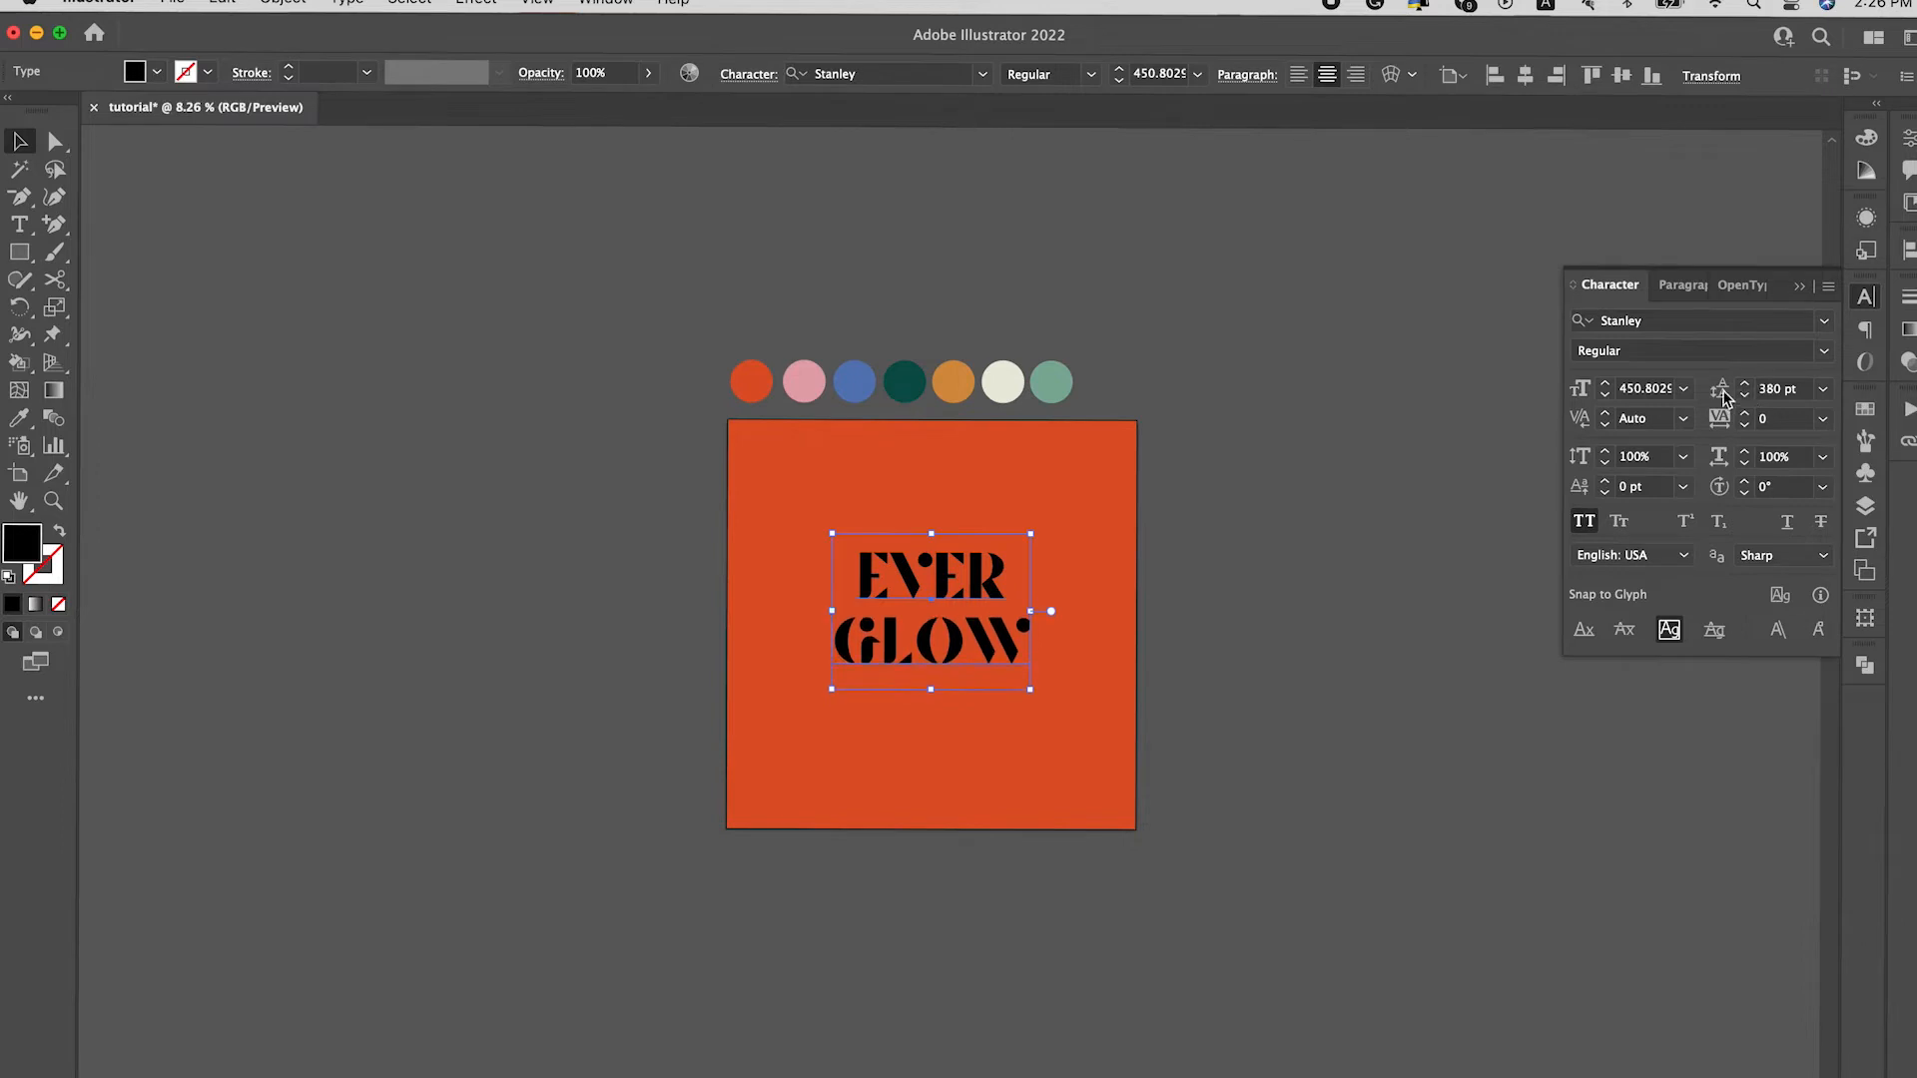
Step: Recolour the EVER GLOW text with the cream colour from the palette
click(1255, 638)
click(1002, 599)
click(1214, 381)
click(918, 612)
key(i)
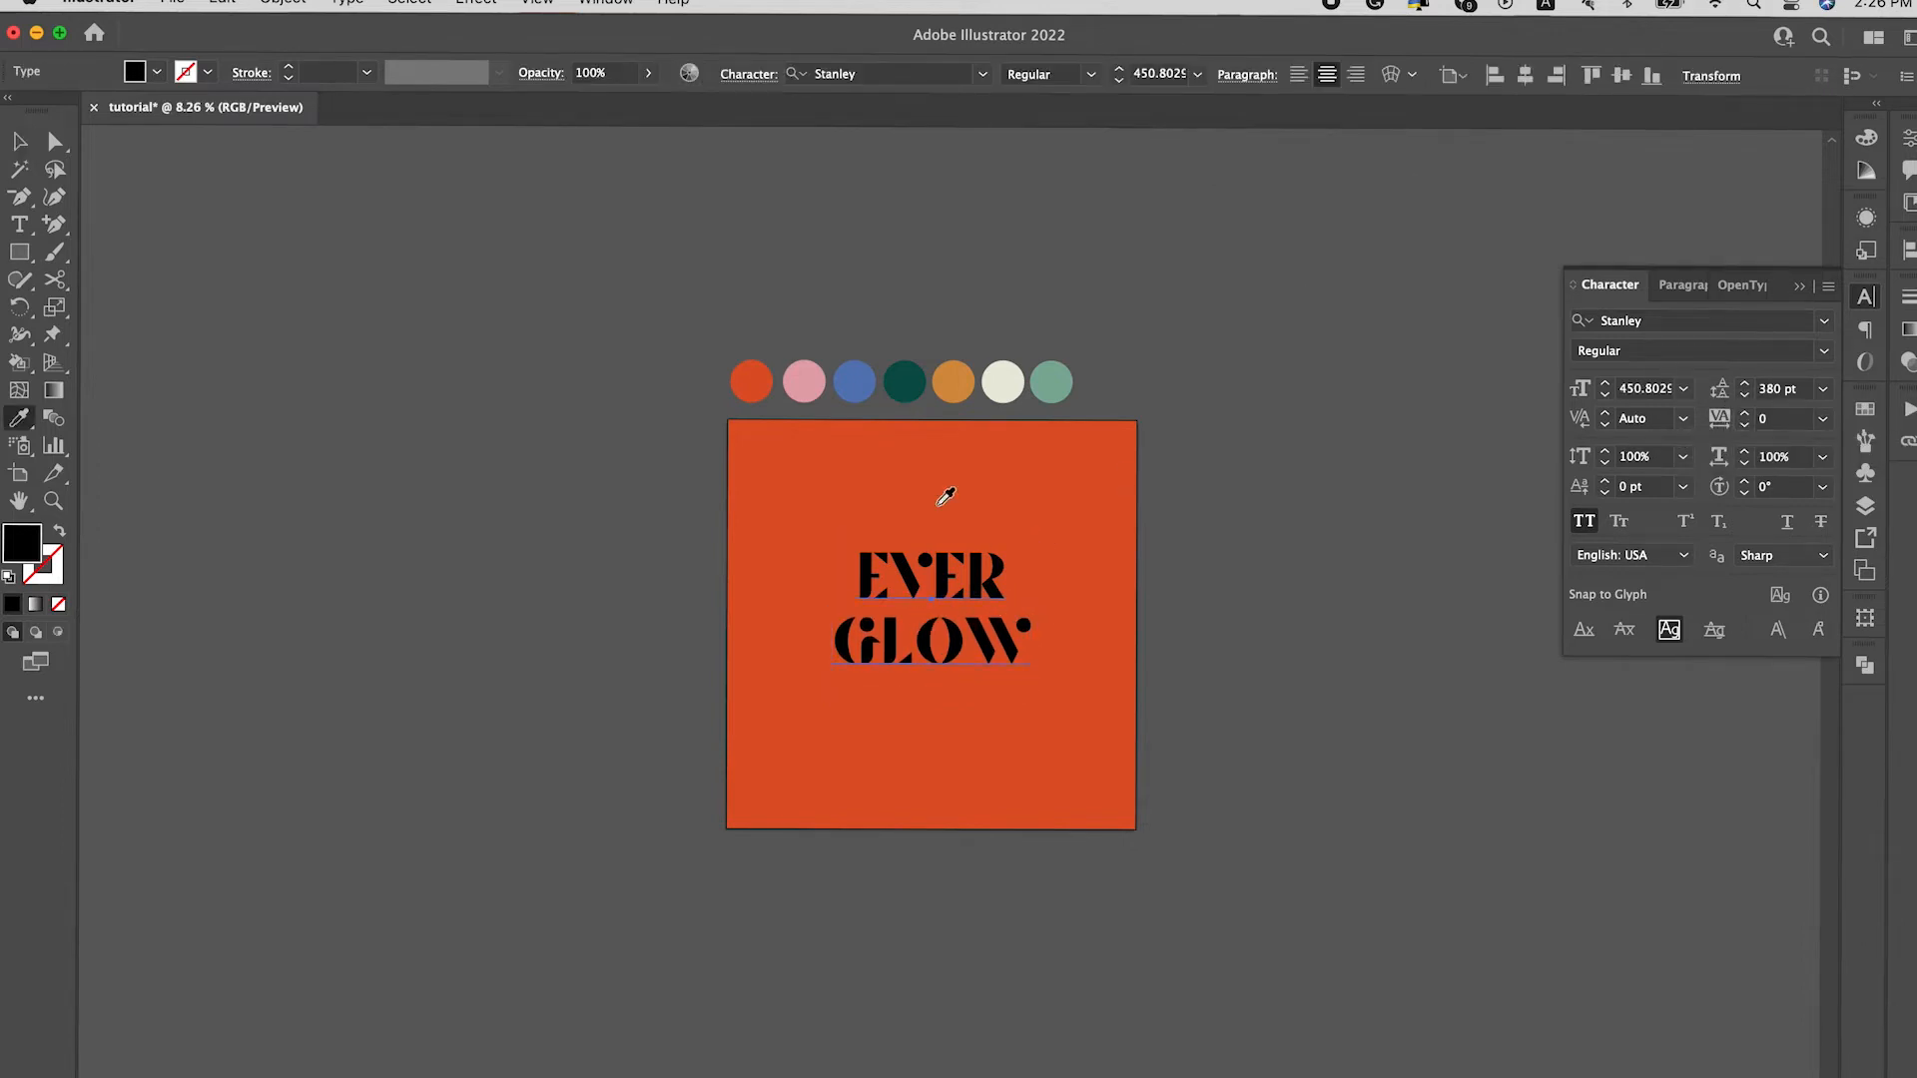
click(956, 383)
click(1002, 379)
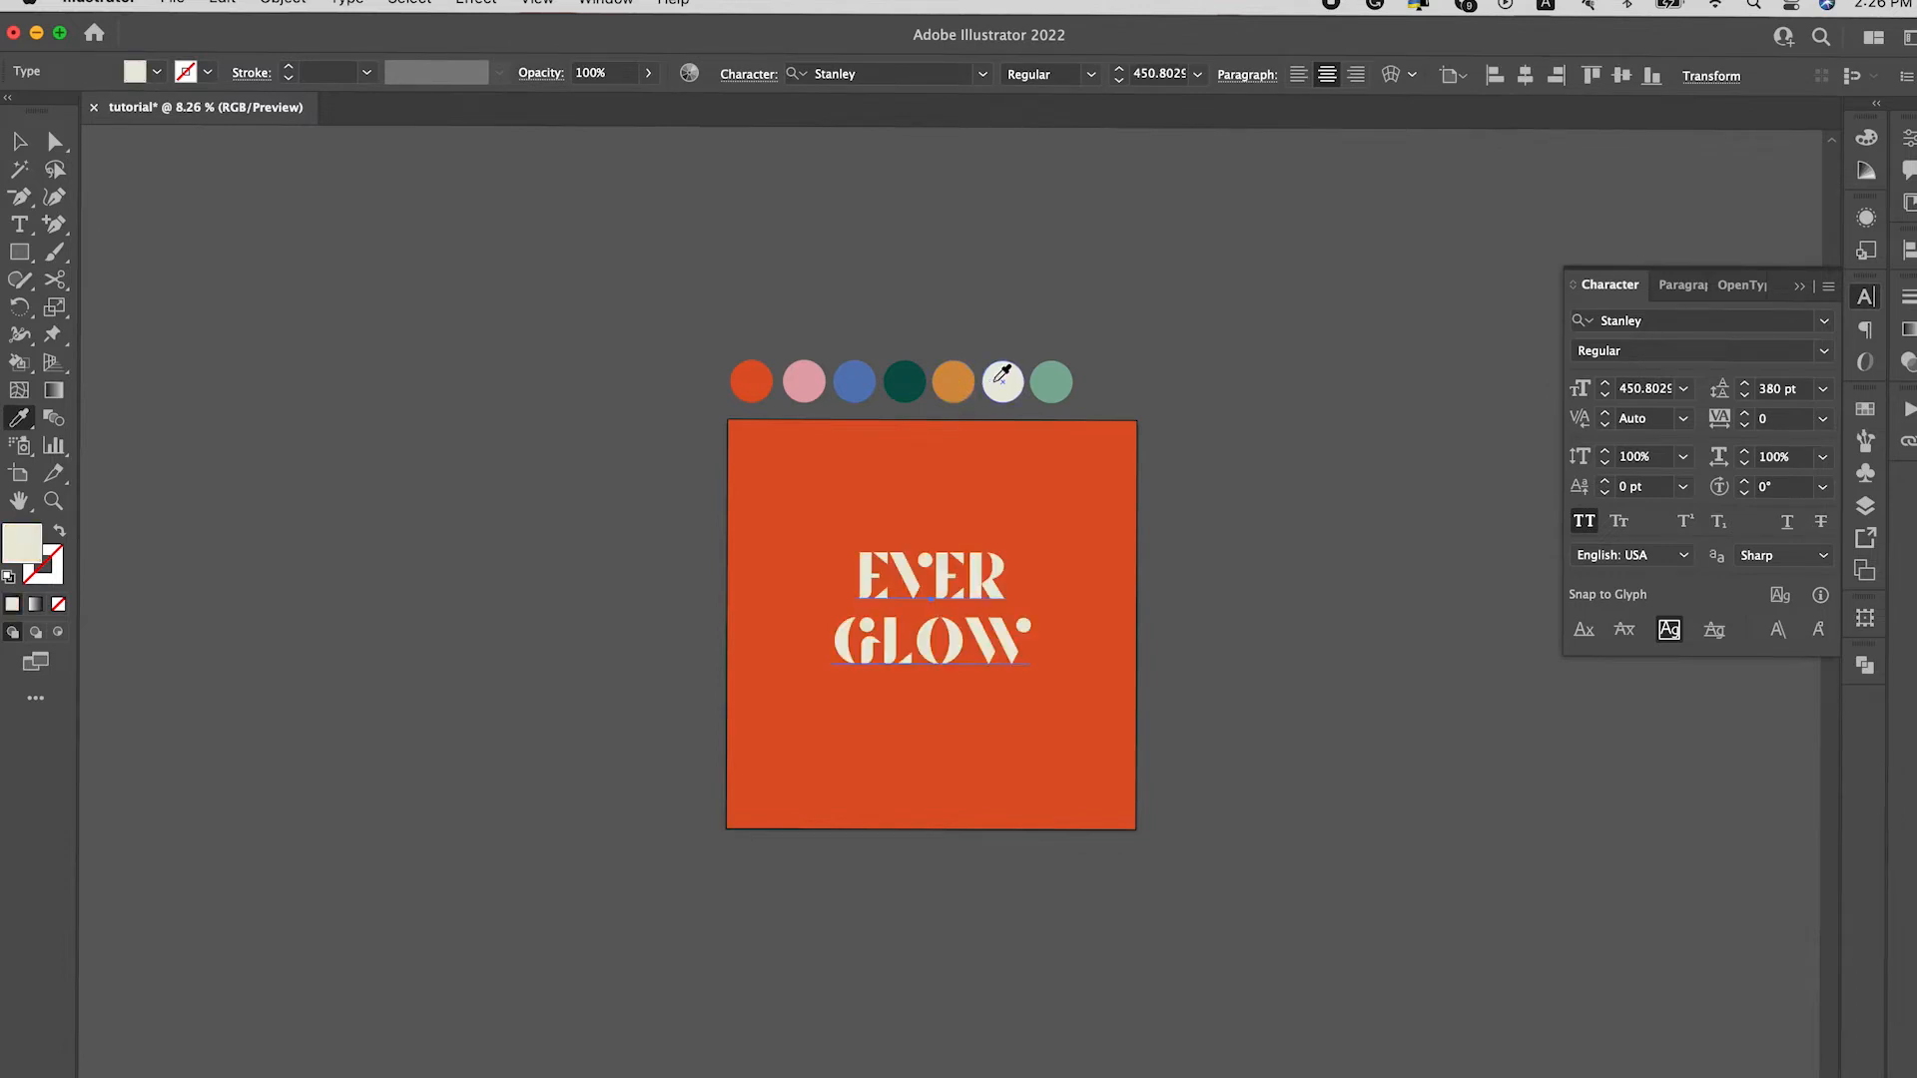
click(954, 381)
click(999, 379)
key(v)
click(1196, 715)
Step: Enlarge the cream text slightly from its centre to about 468 pt and convert it to outlines
click(988, 647)
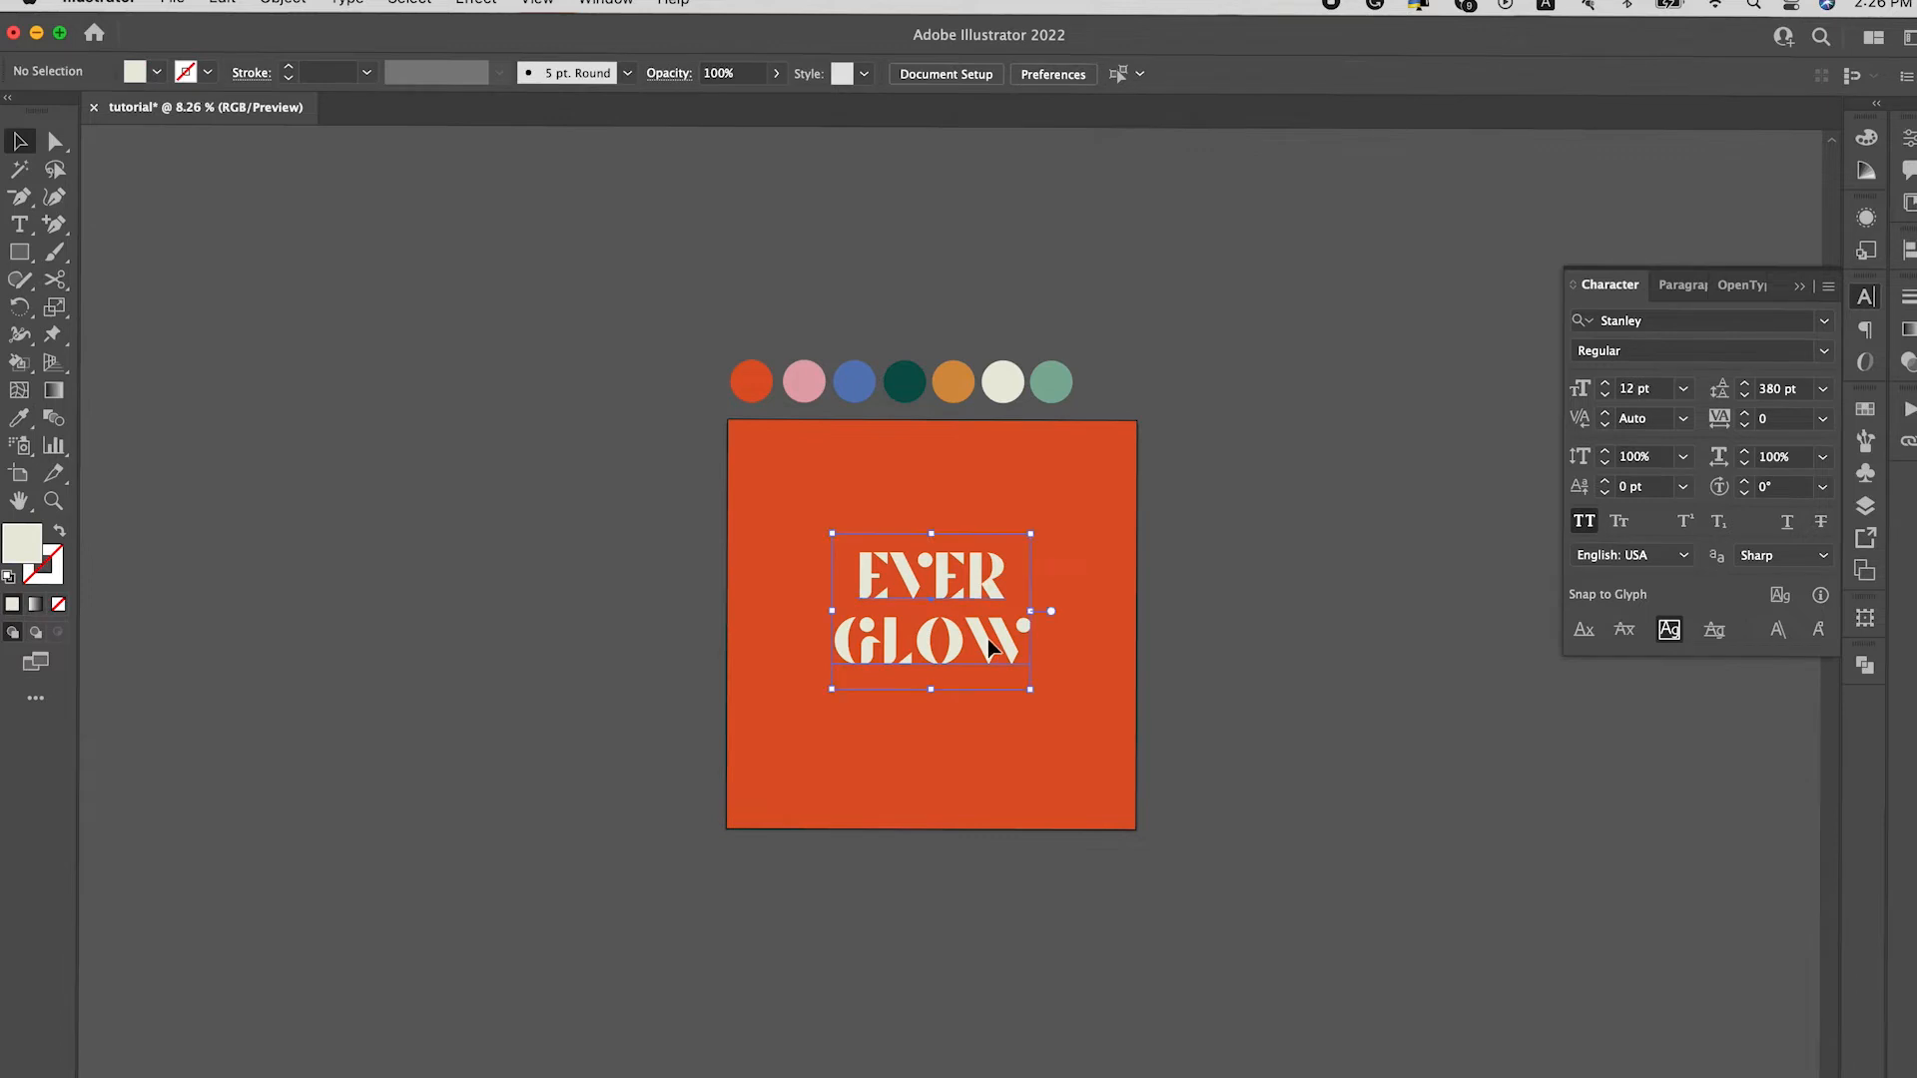
drag(1032, 537, 1041, 530)
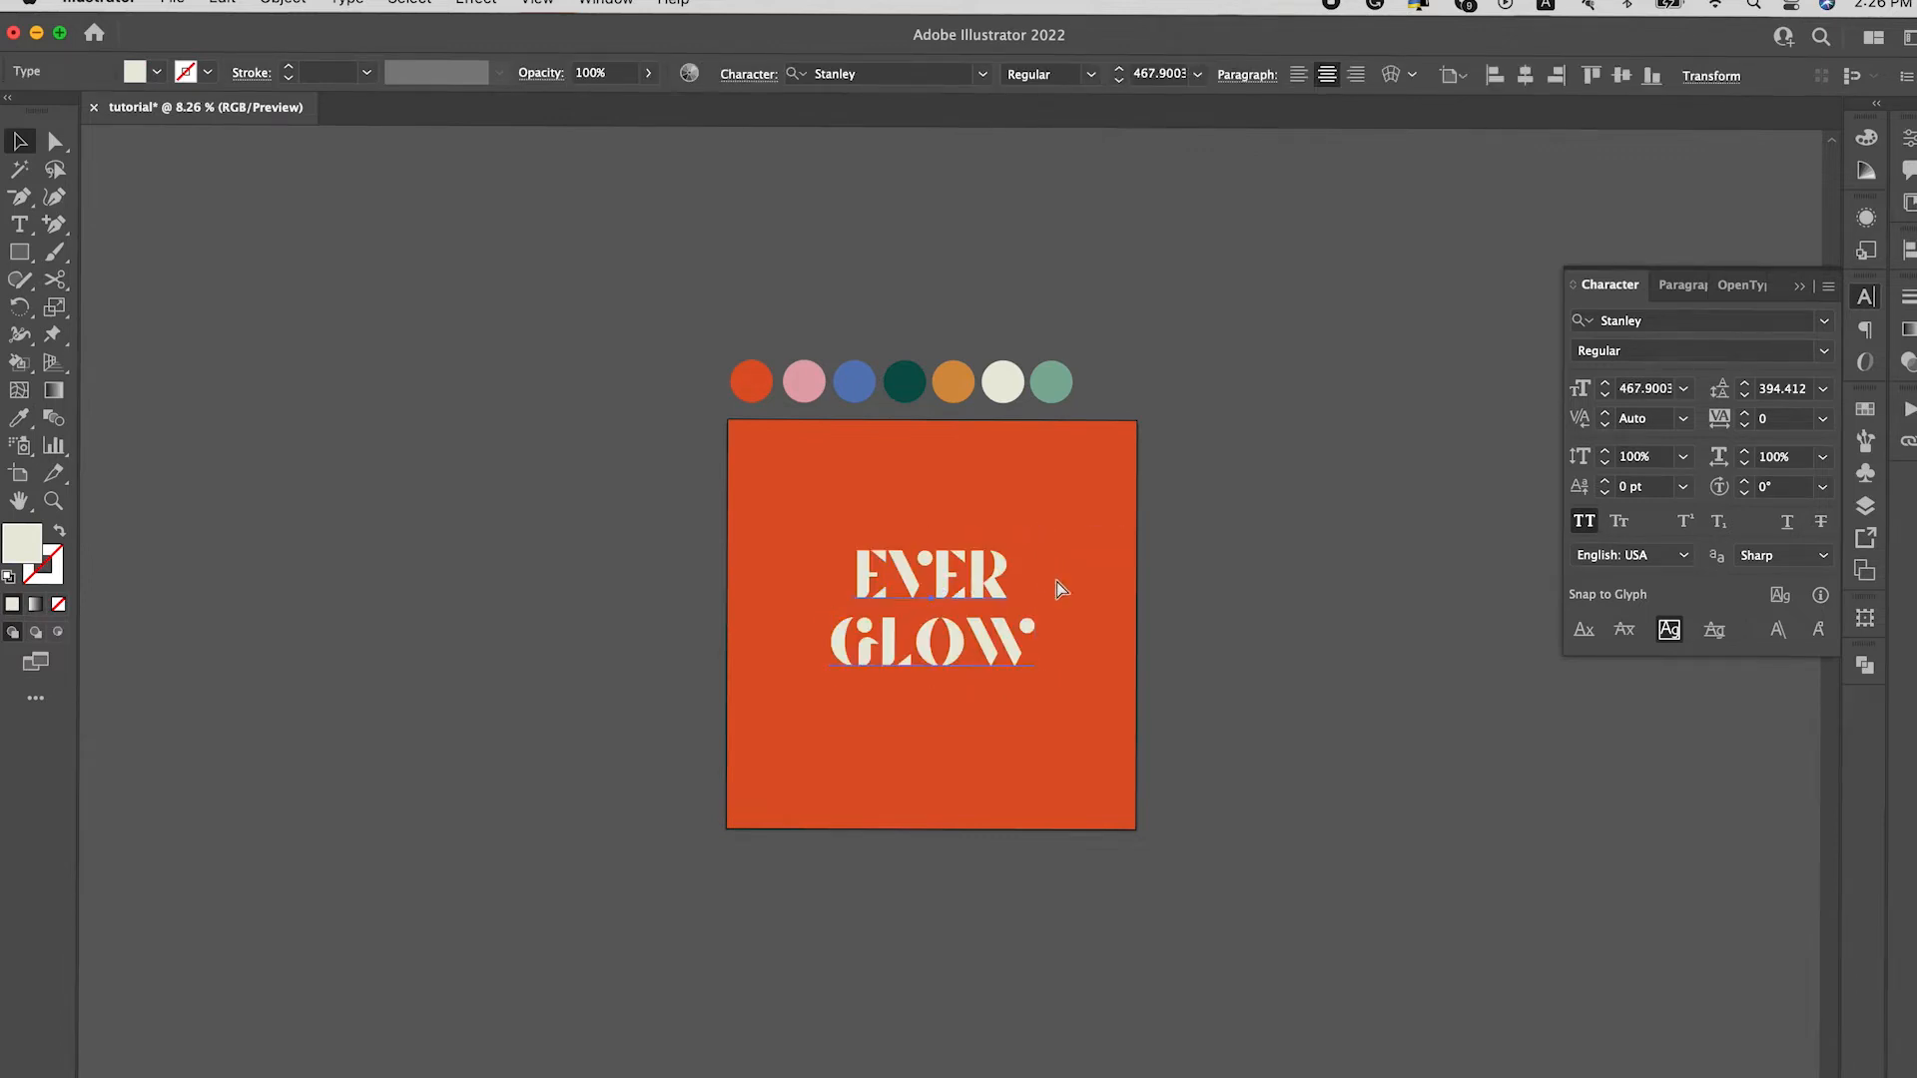
click(1178, 715)
click(969, 639)
key(shift+super+o)
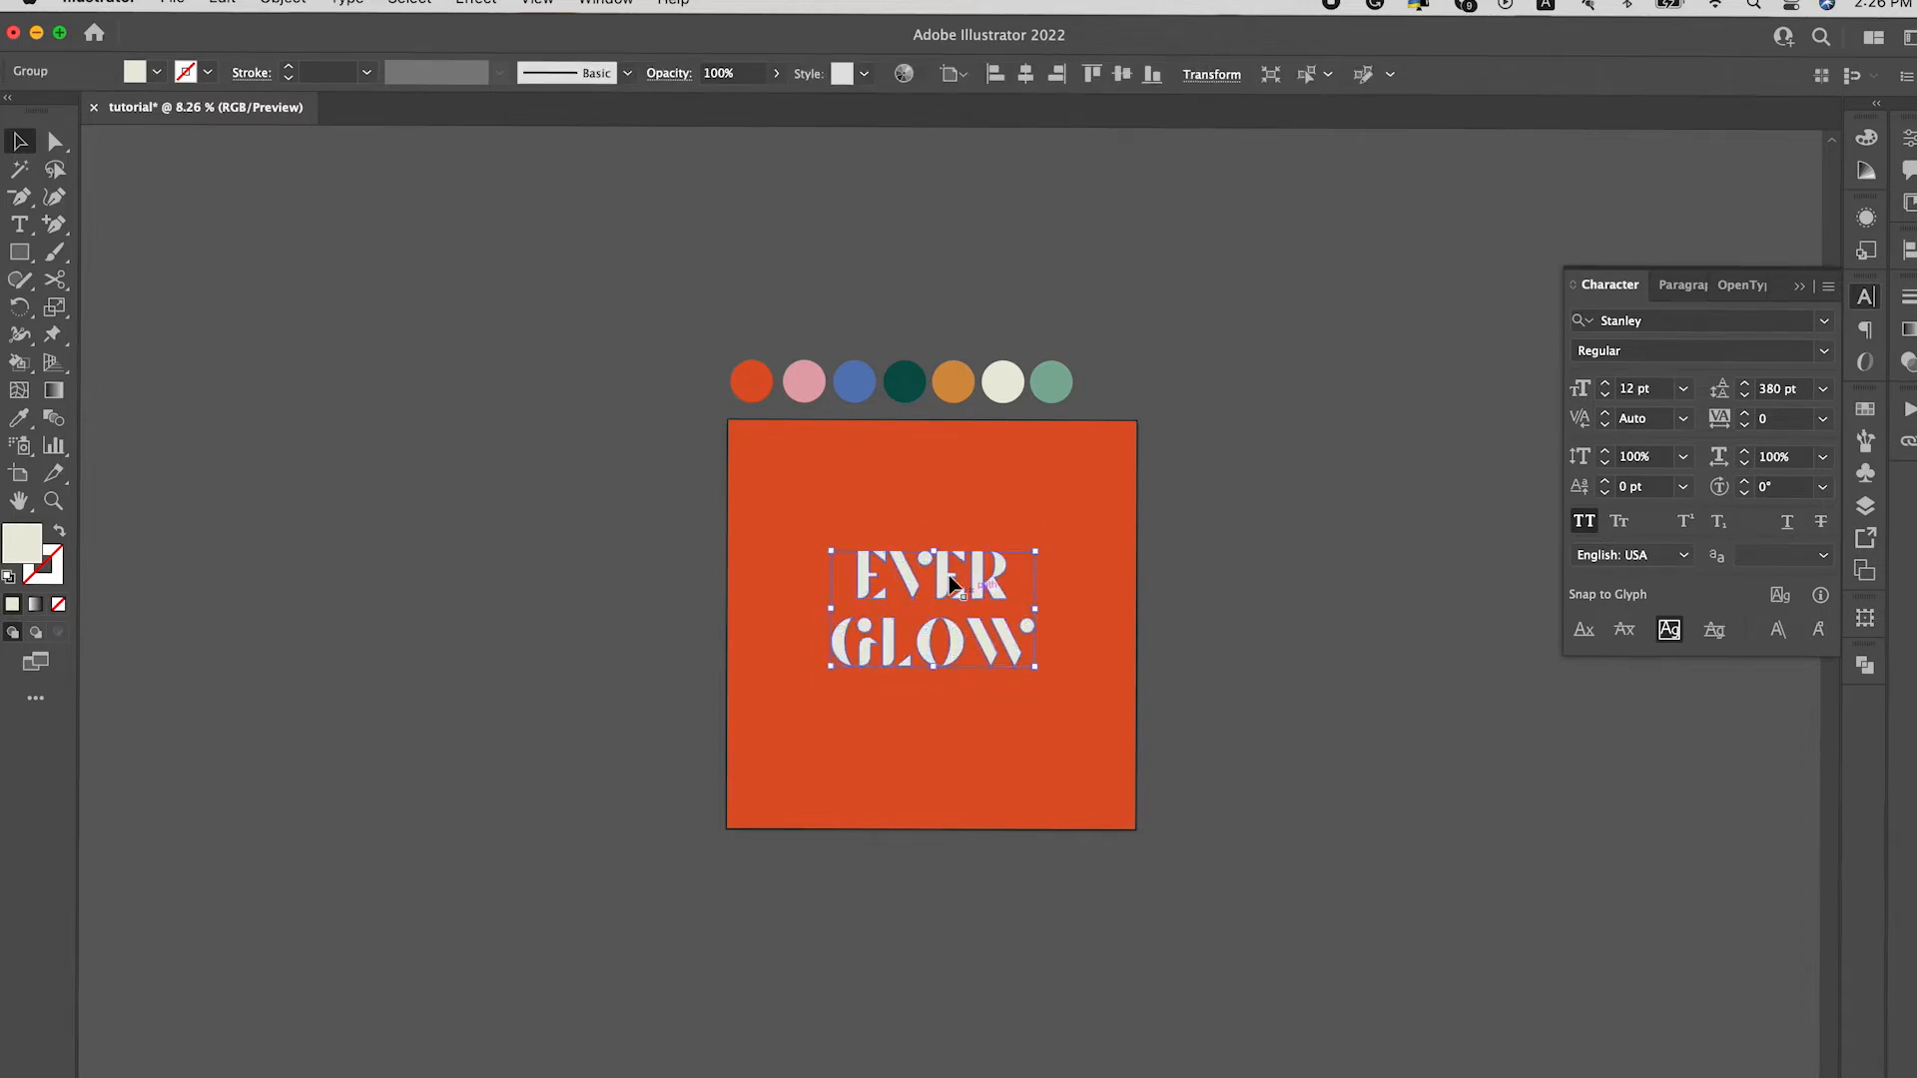
click(1044, 715)
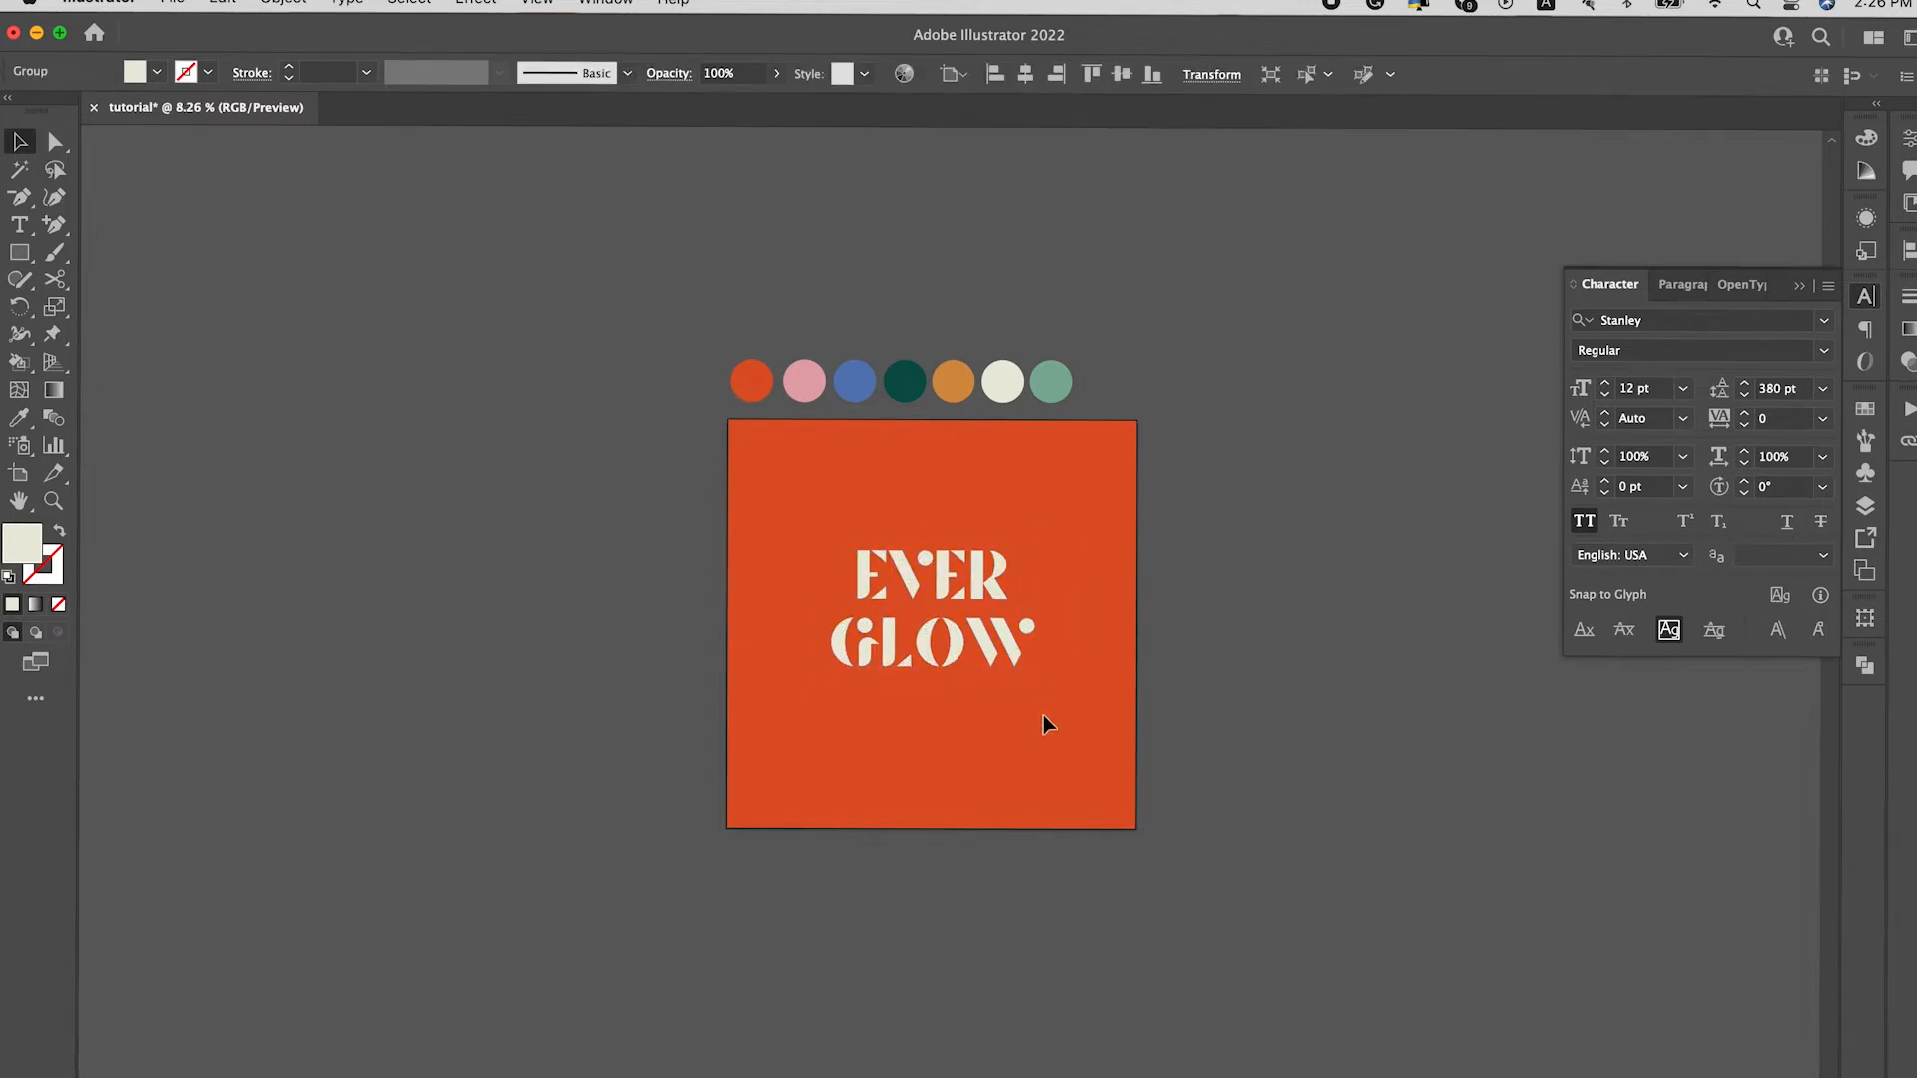
Step: Place a smaller, centred copy of the outlined lettering behind the cream original and fill it with the palette pink
click(1006, 645)
drag(1035, 548, 1010, 567)
key(i)
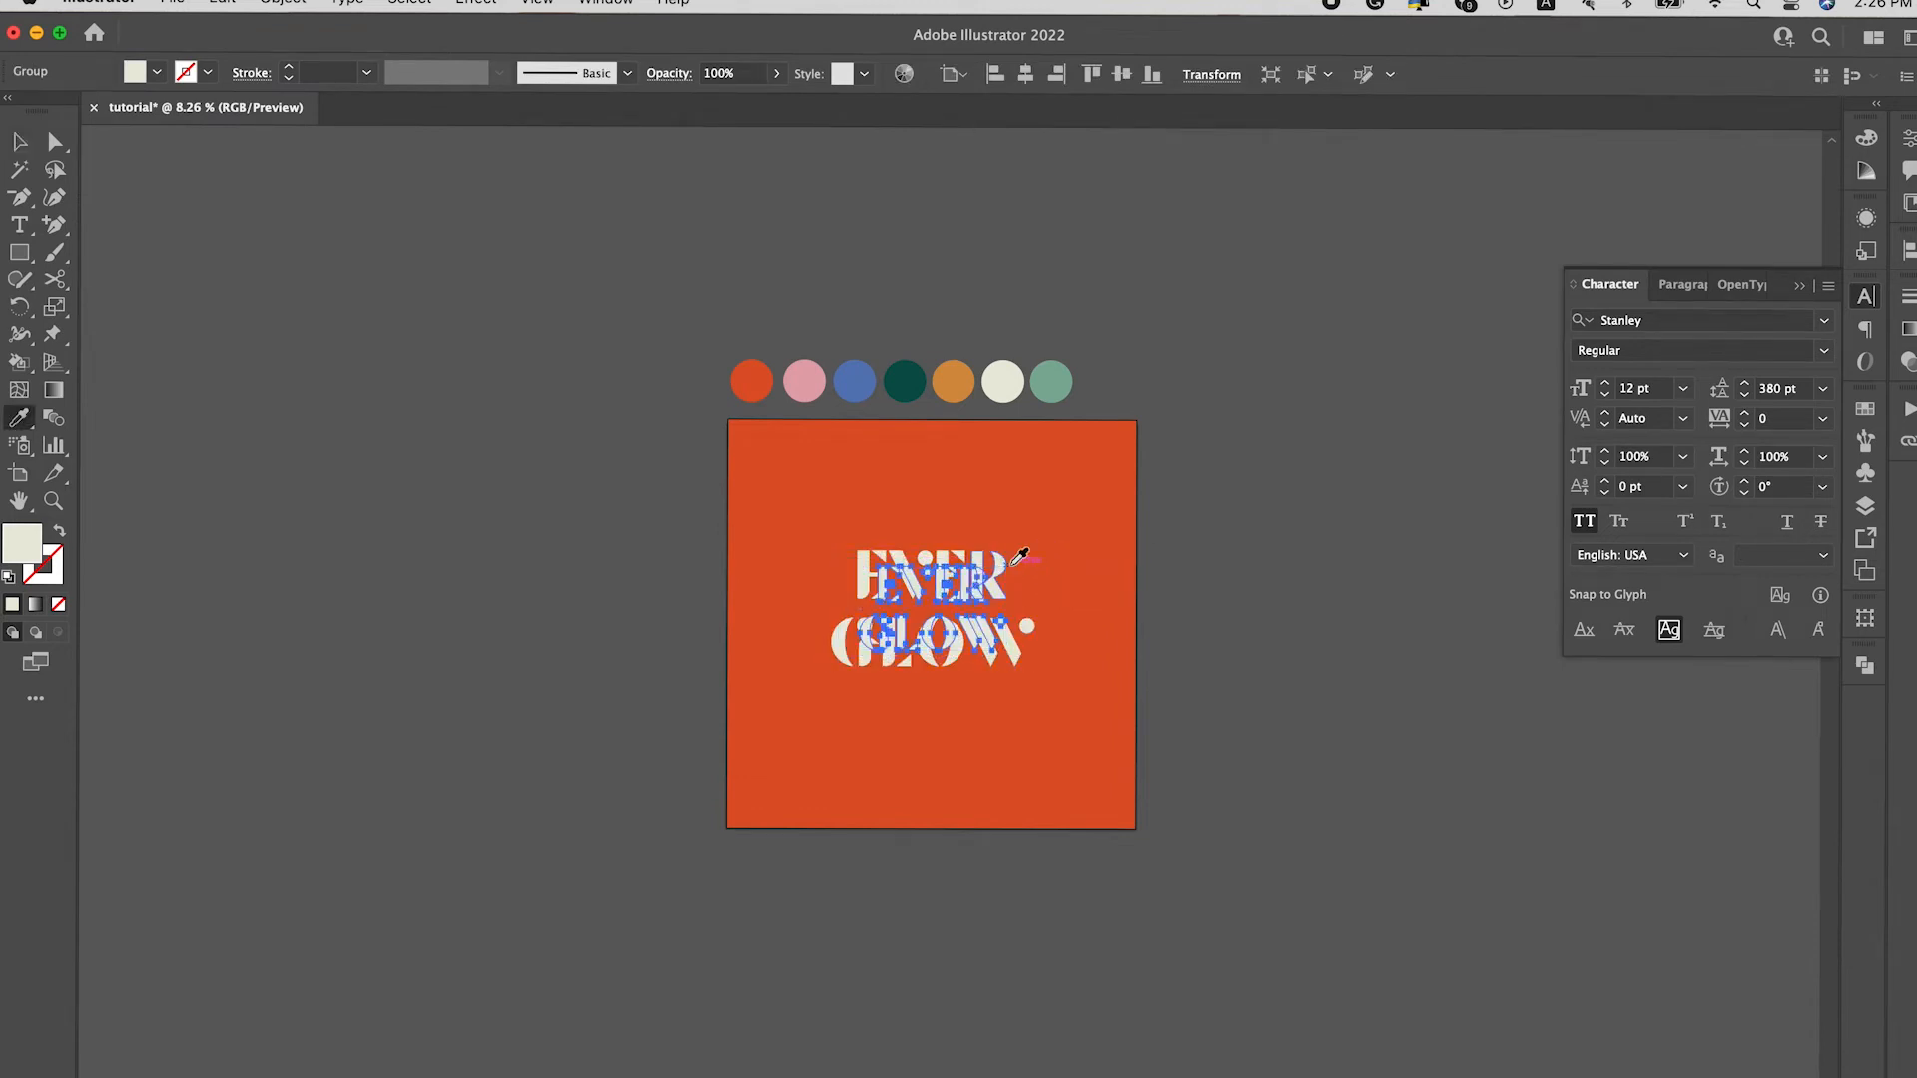
click(953, 382)
click(802, 383)
key(v)
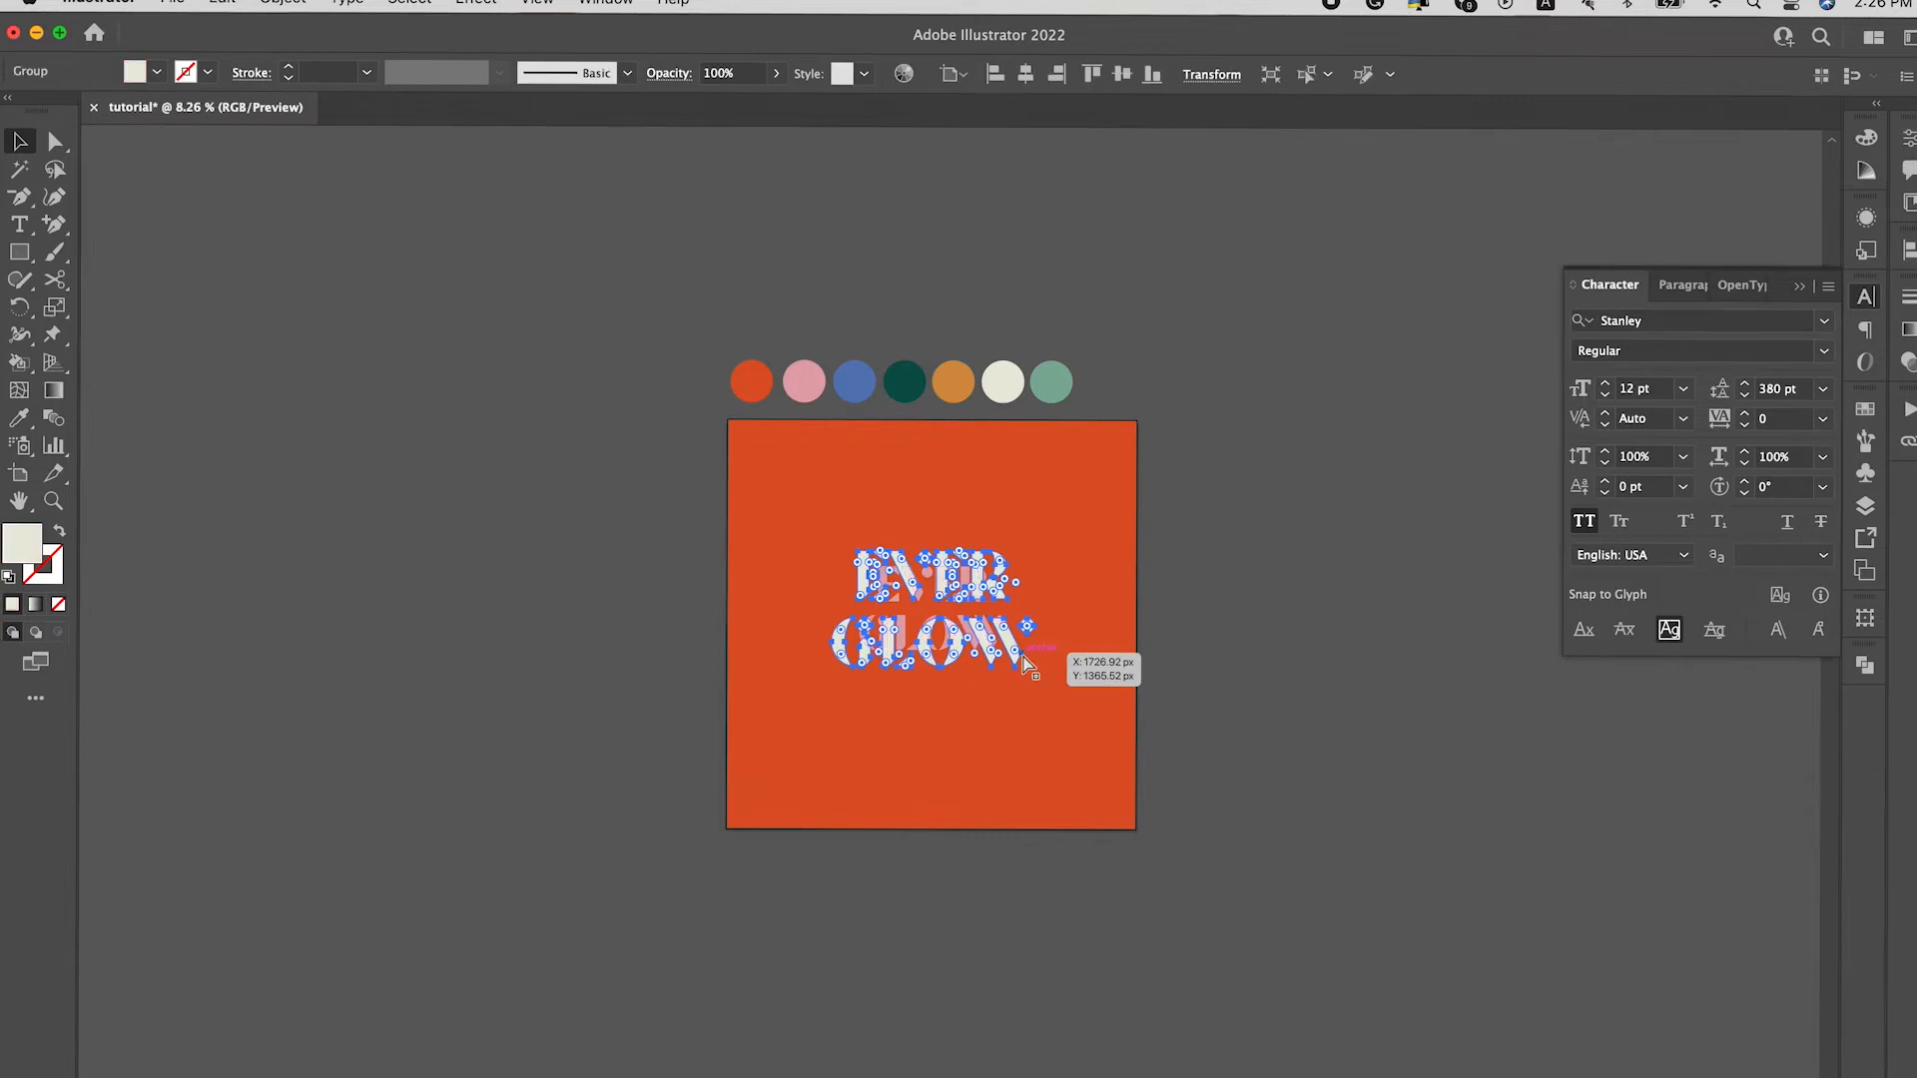
click(1075, 717)
Step: Make a blend between the large cream lettering and the small pink lettering
click(860, 551)
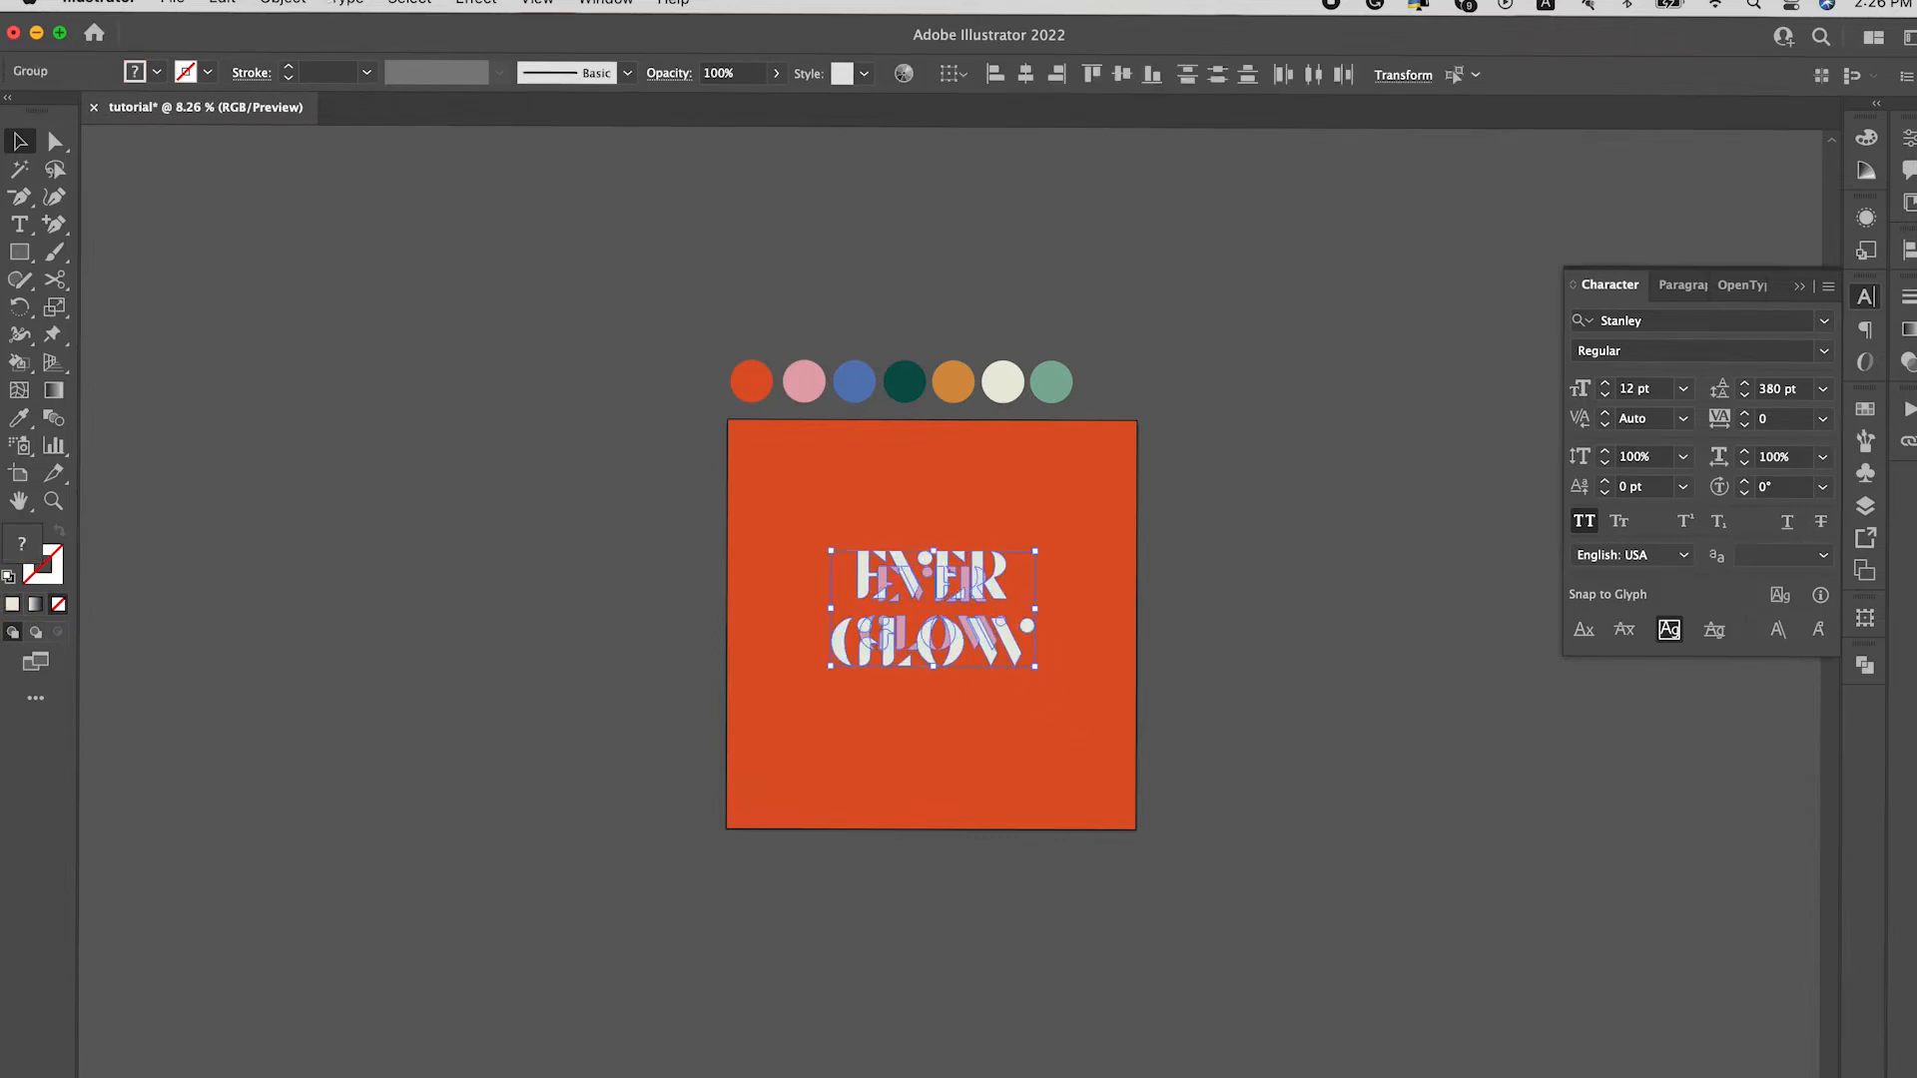
click(282, 3)
mouse_move(327, 681)
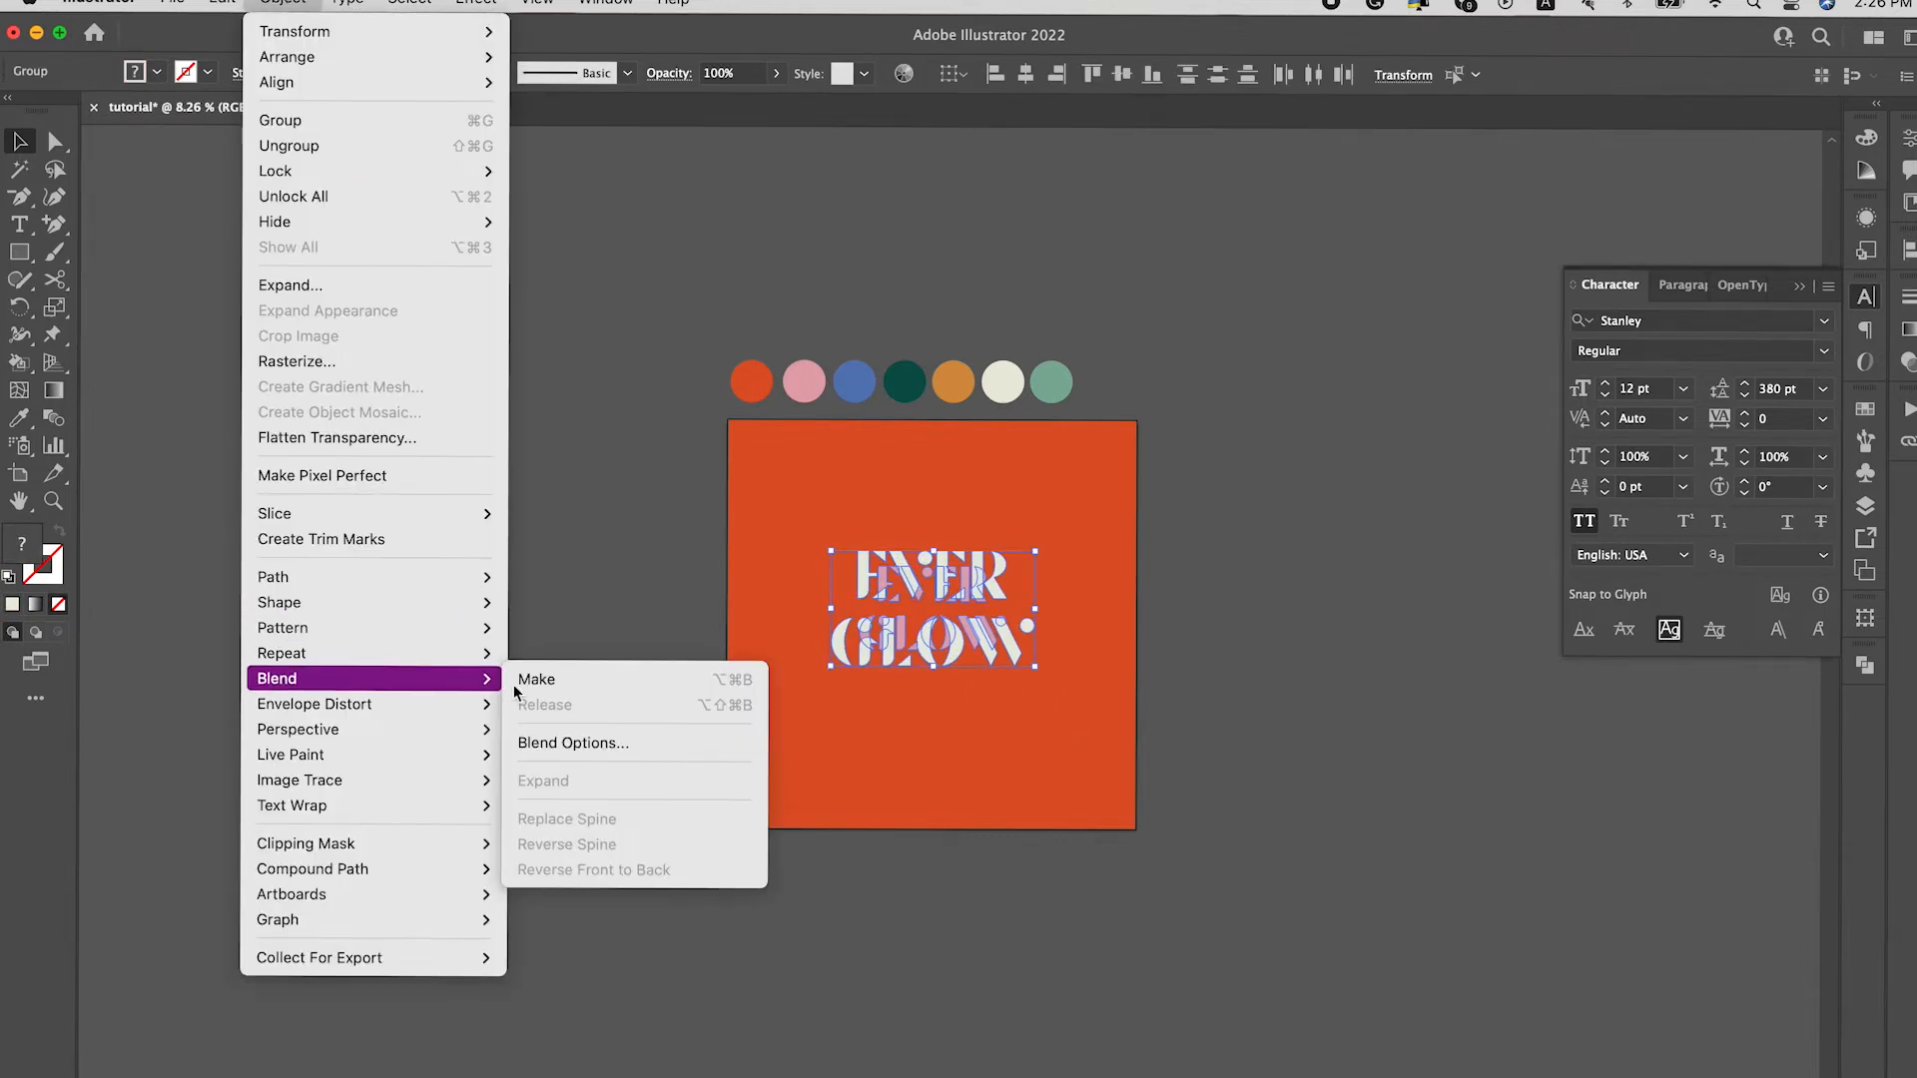
click(553, 688)
click(927, 707)
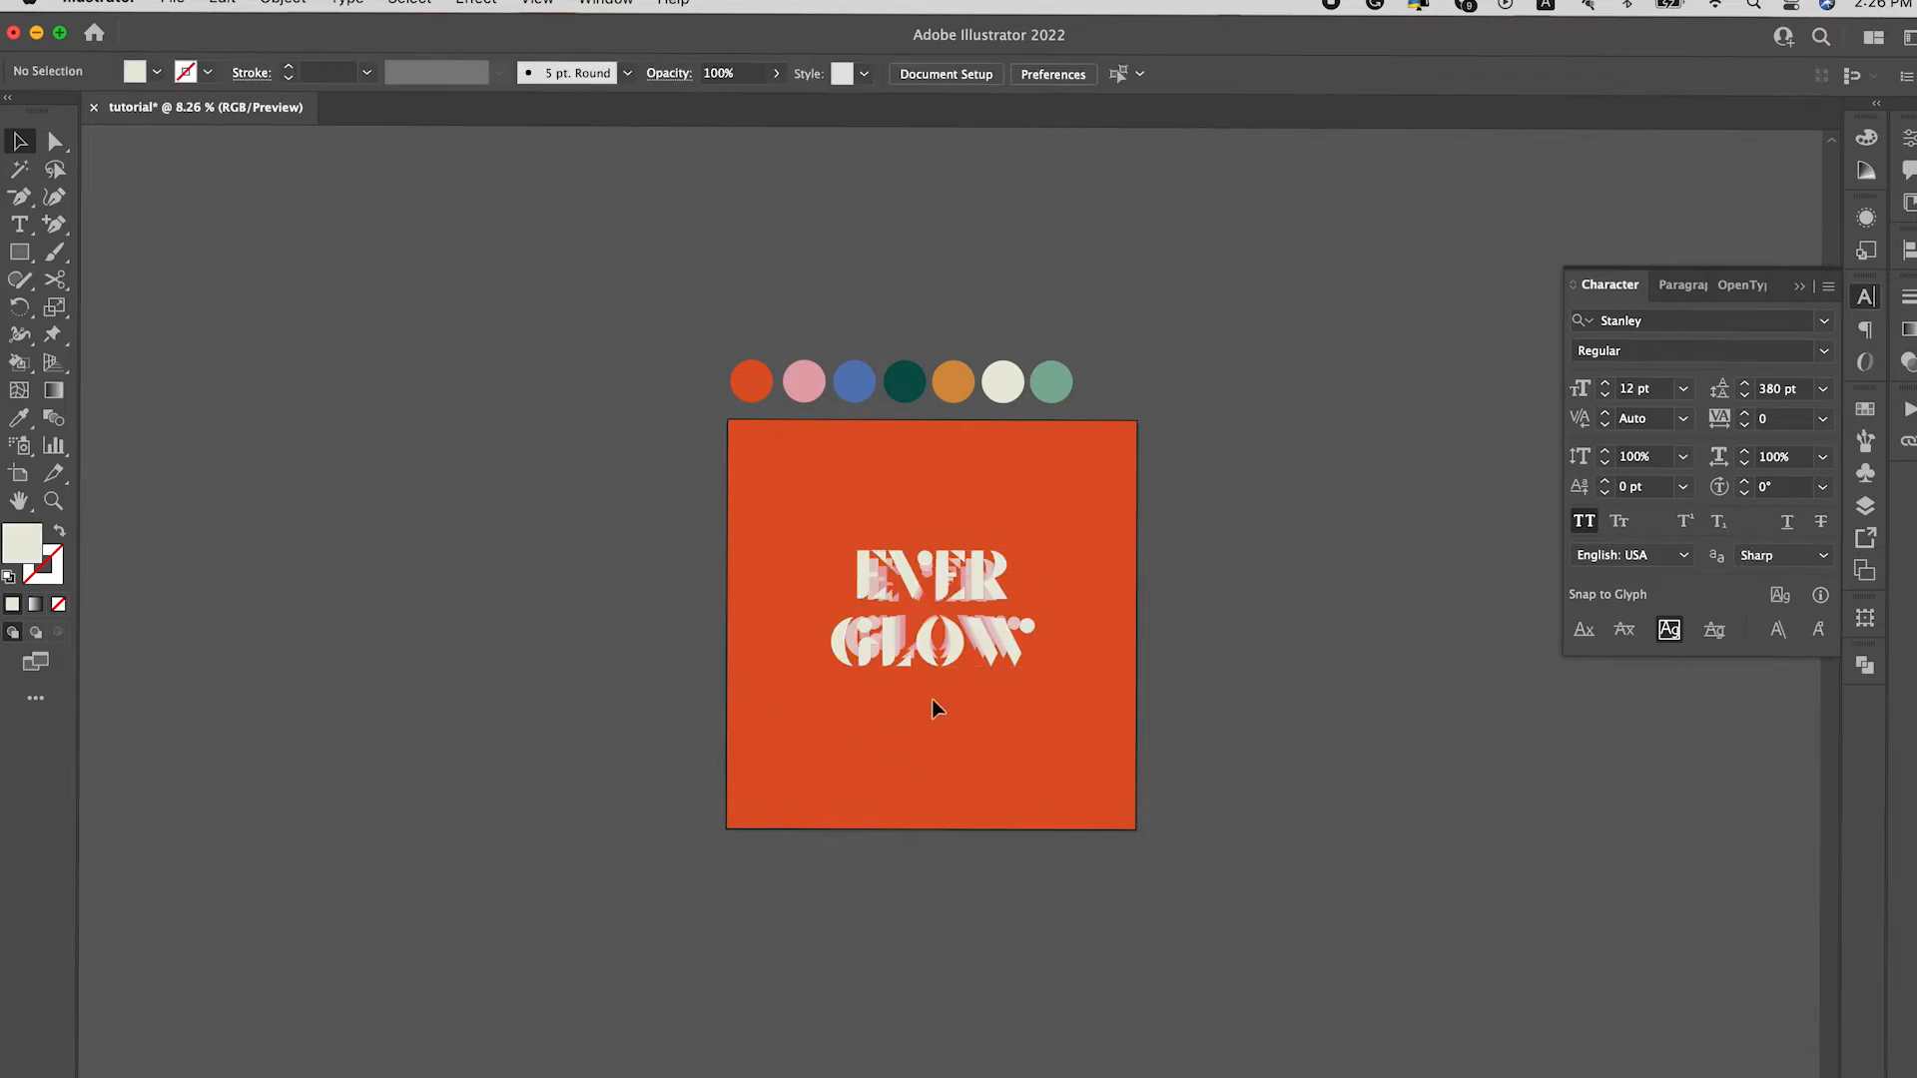
click(283, 3)
mouse_move(329, 680)
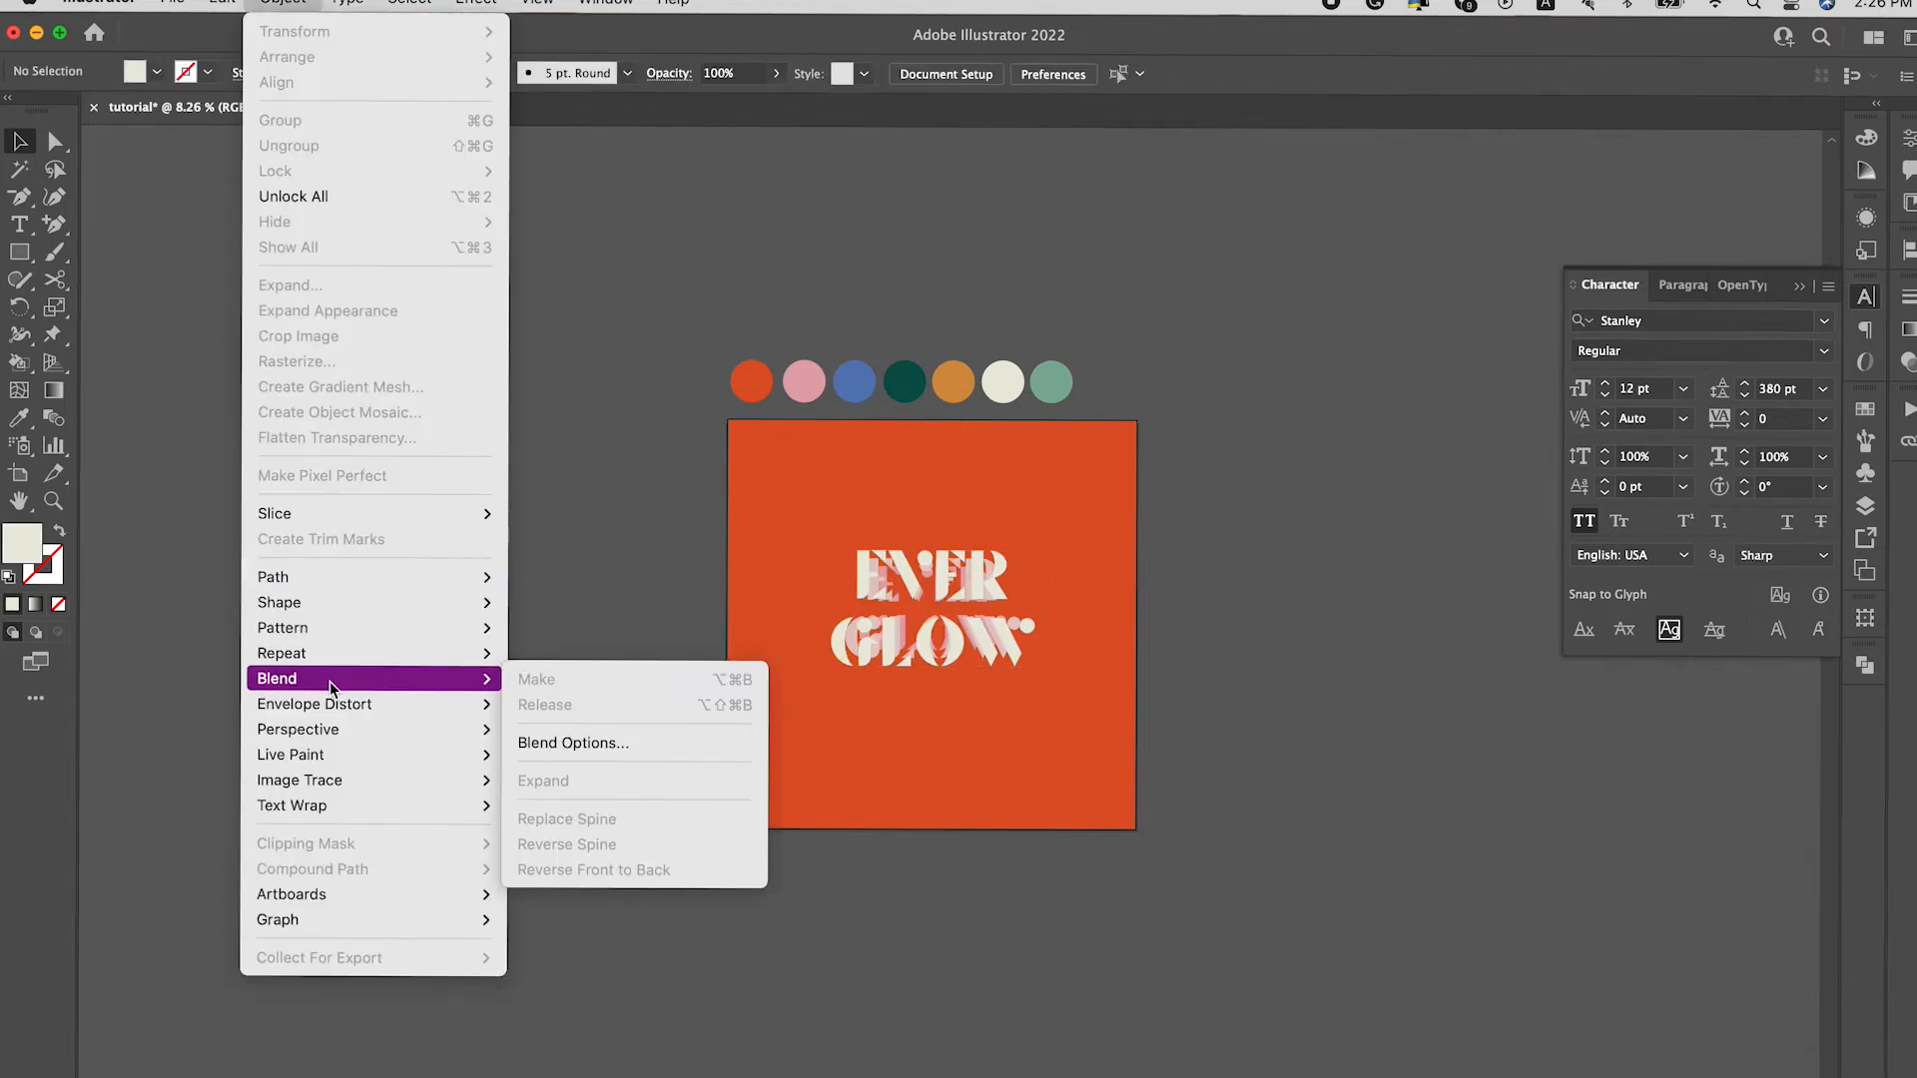
click(597, 744)
click(898, 234)
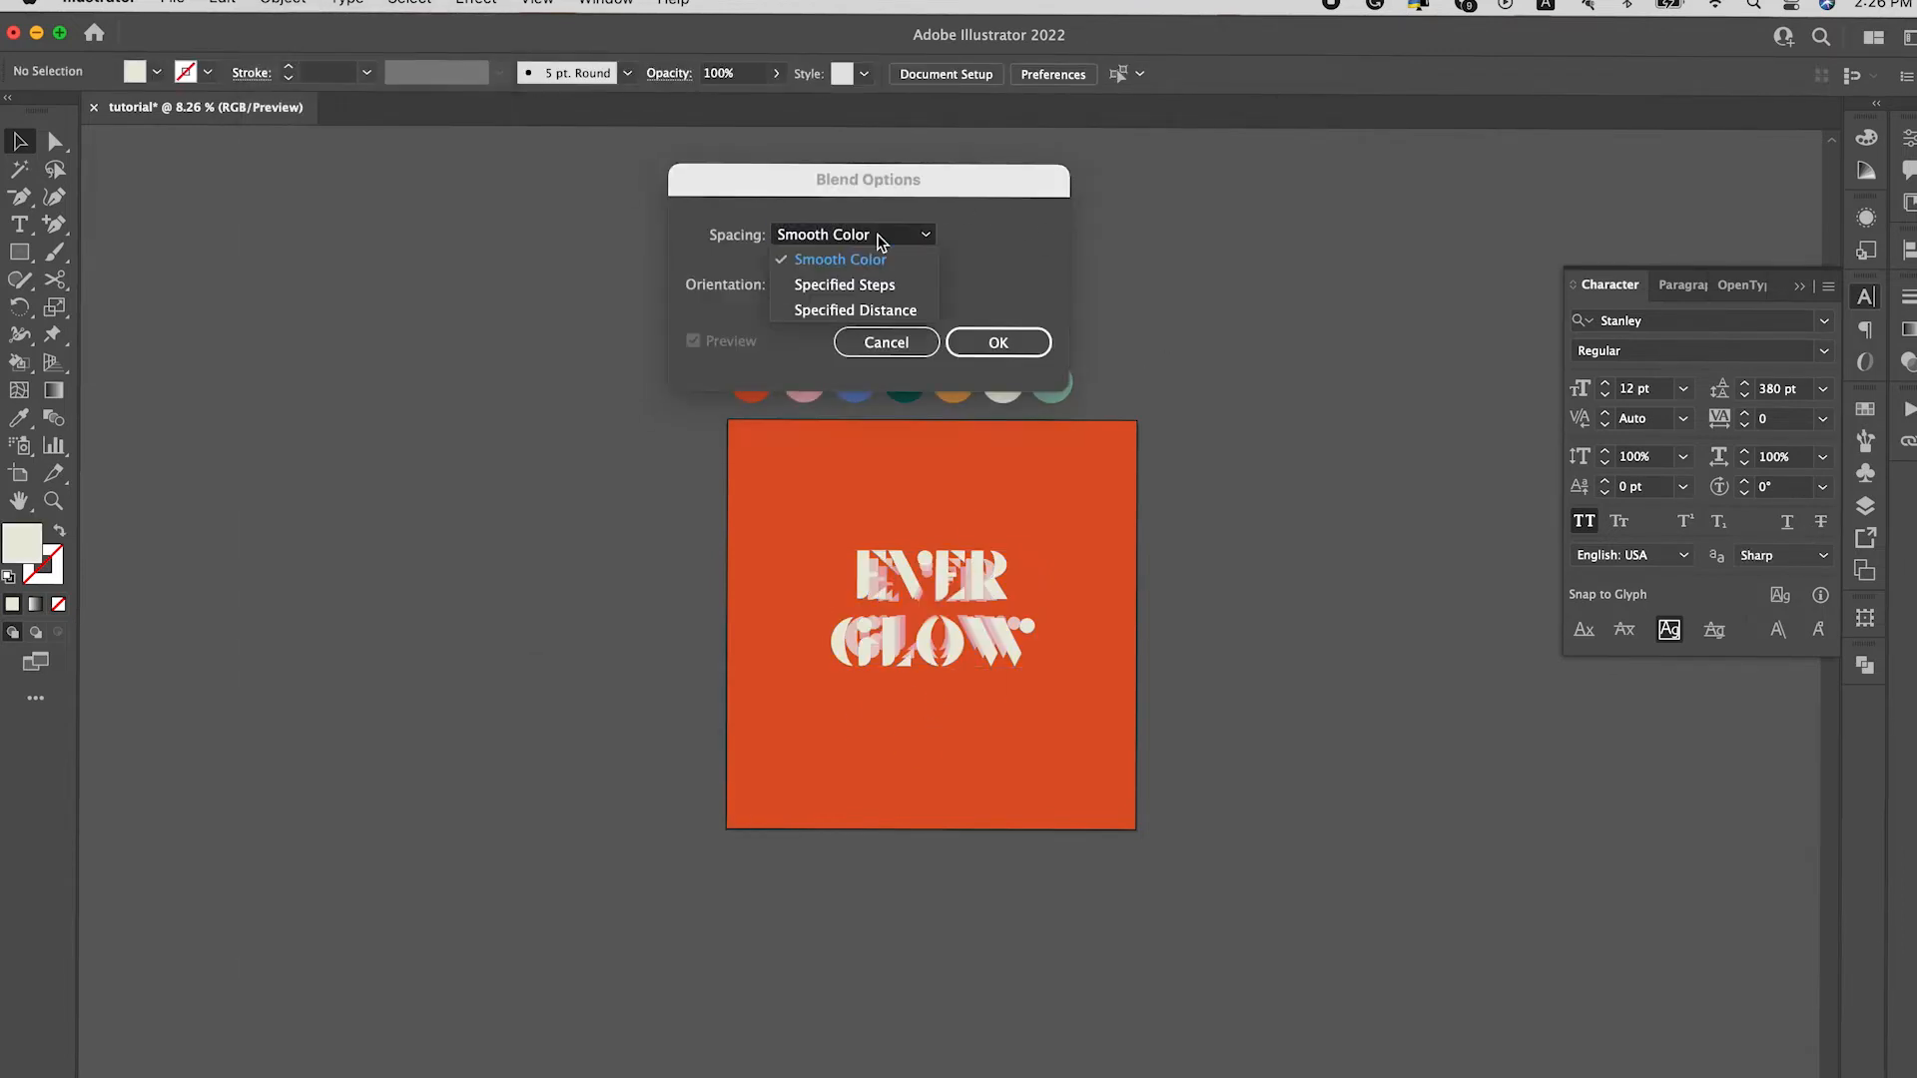
click(845, 284)
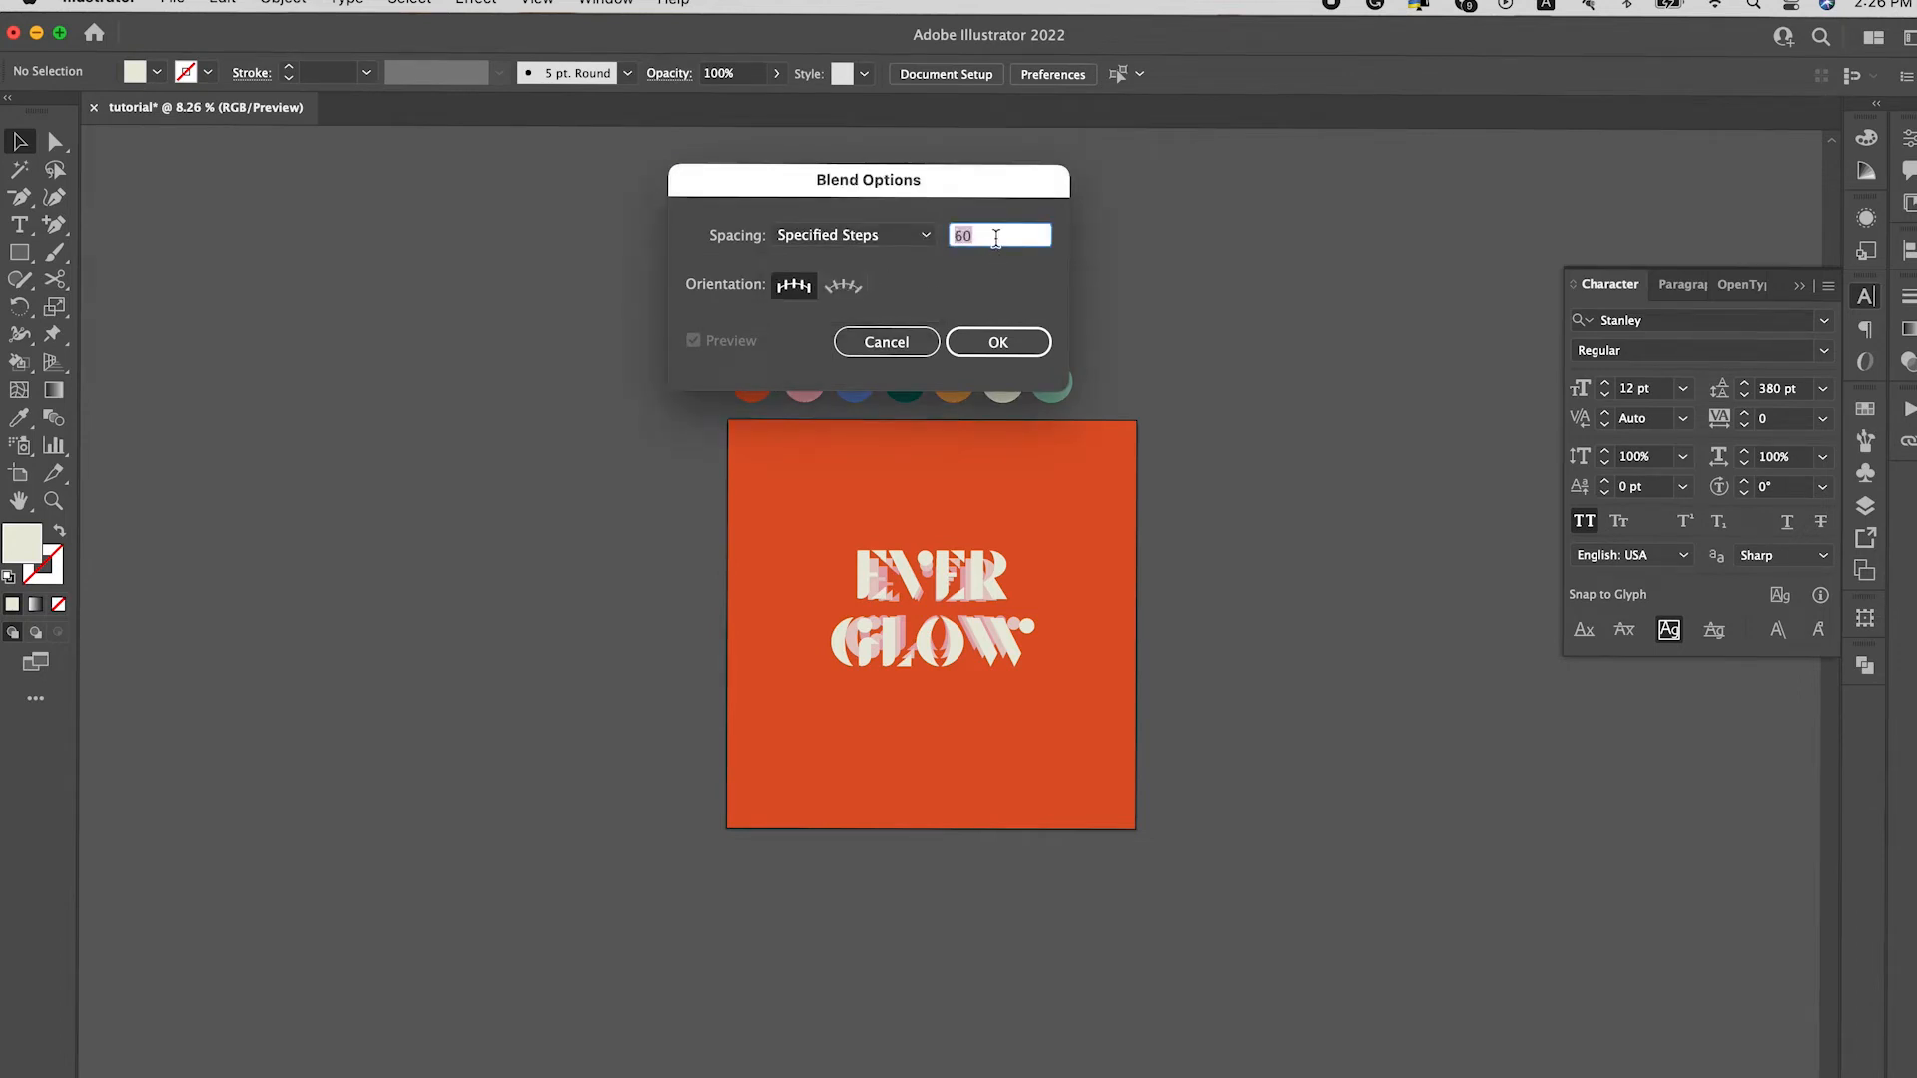
click(907, 336)
Step: Set the lettering blend's spacing to Specified Steps with 90 steps
click(931, 589)
click(283, 2)
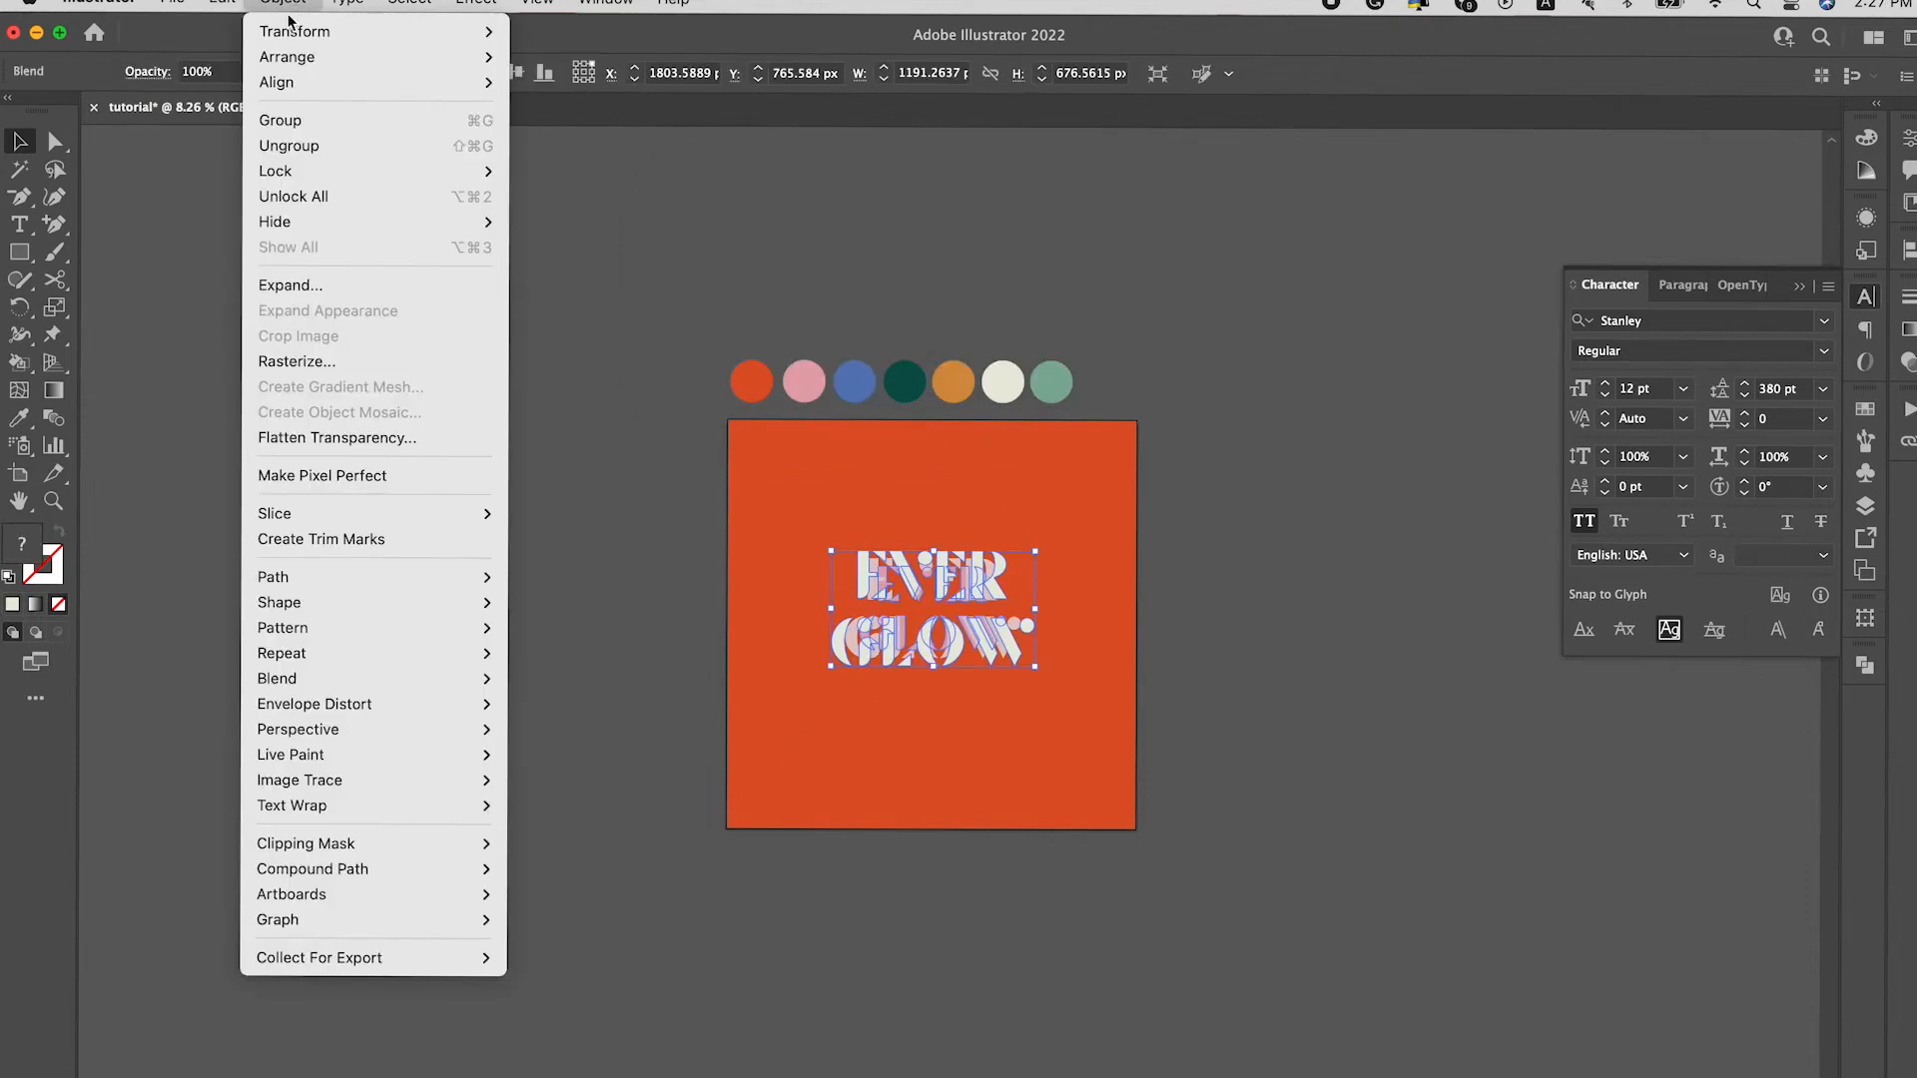
mouse_move(327, 680)
click(625, 744)
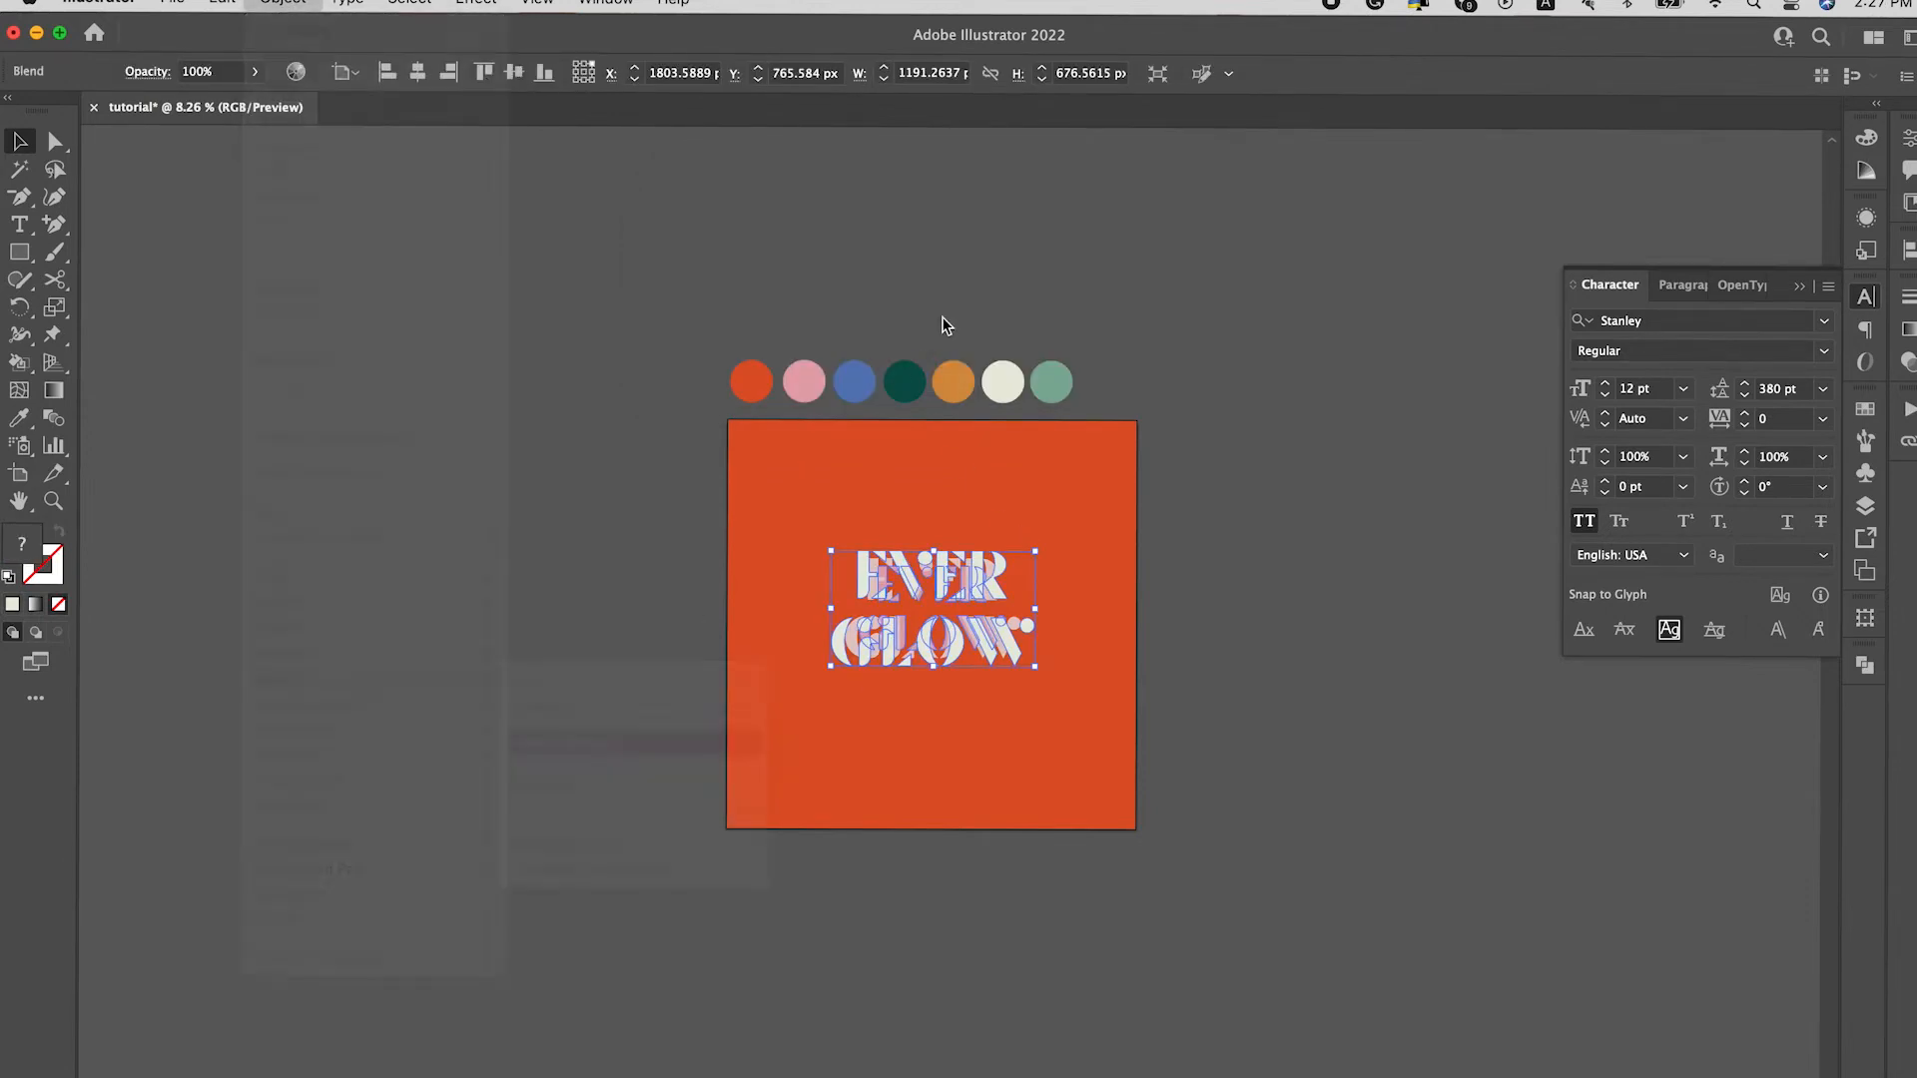
click(909, 235)
click(894, 284)
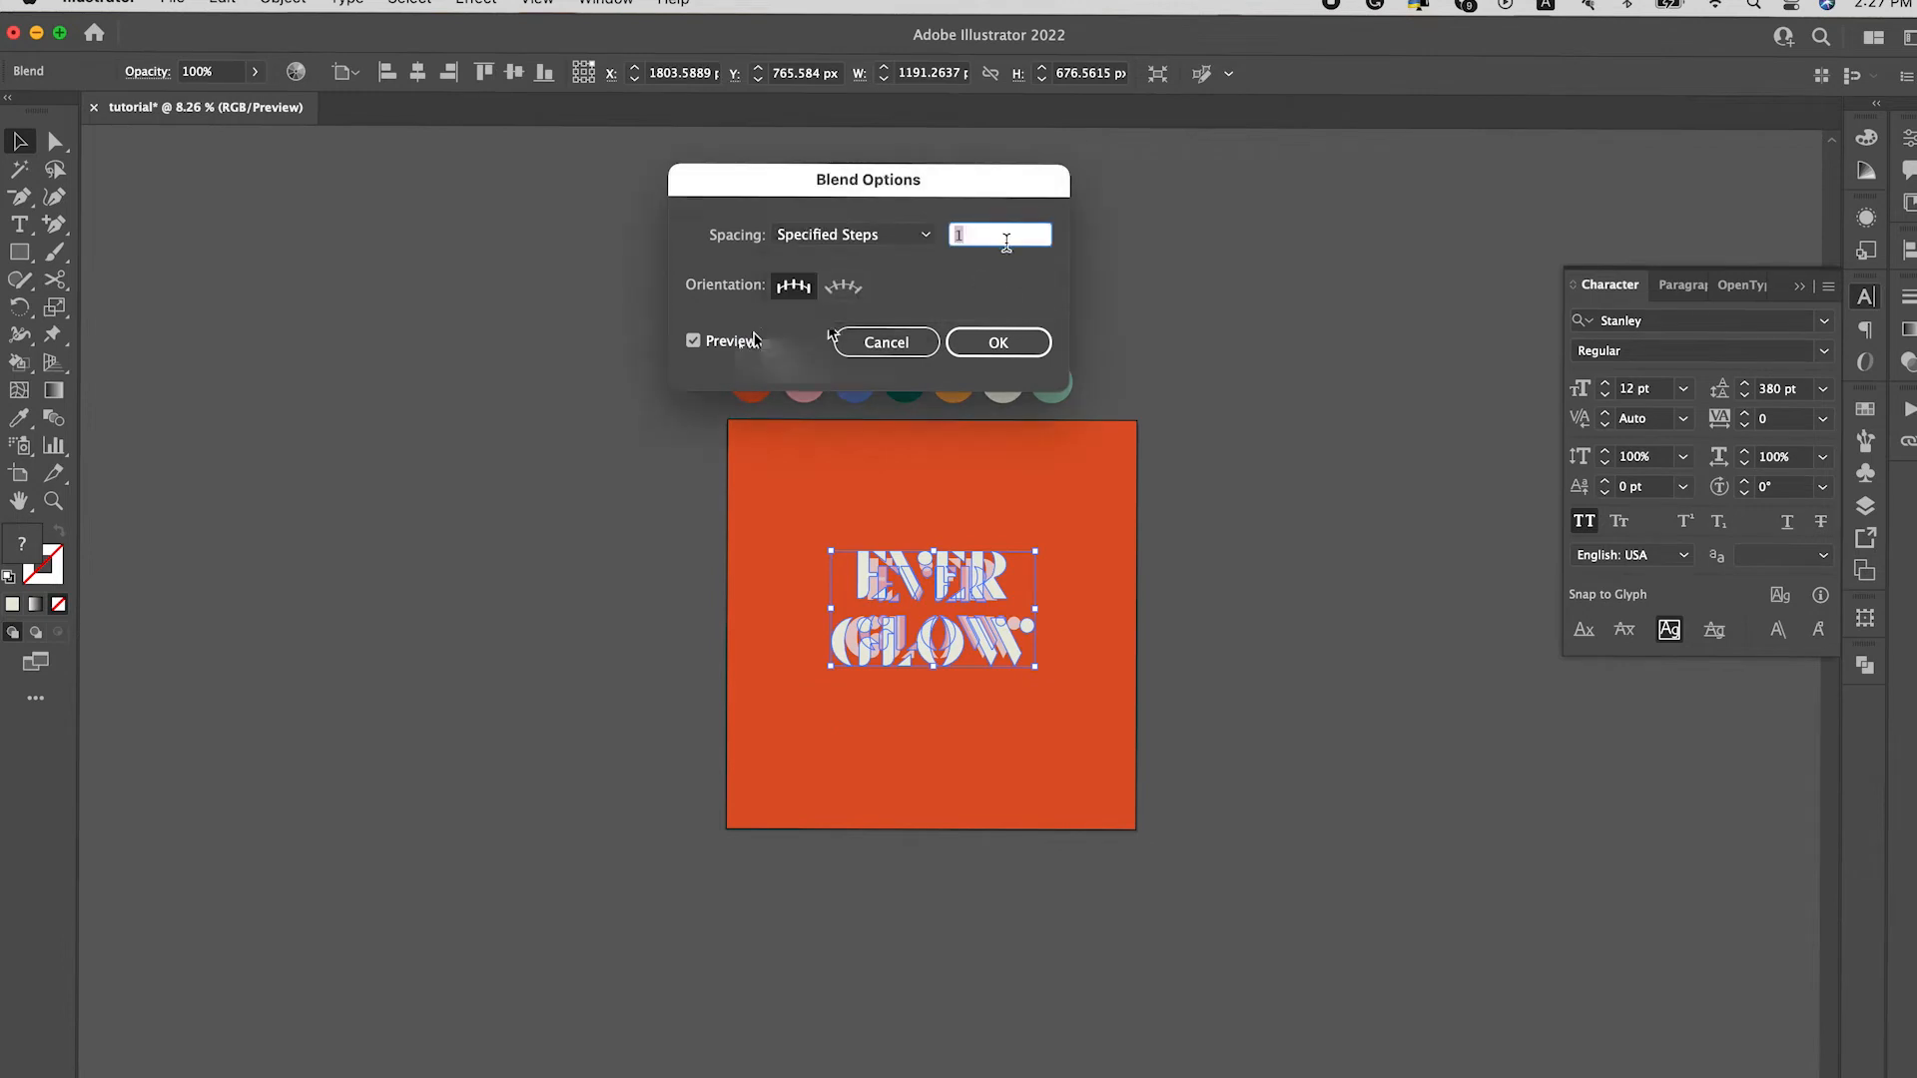
text(30)
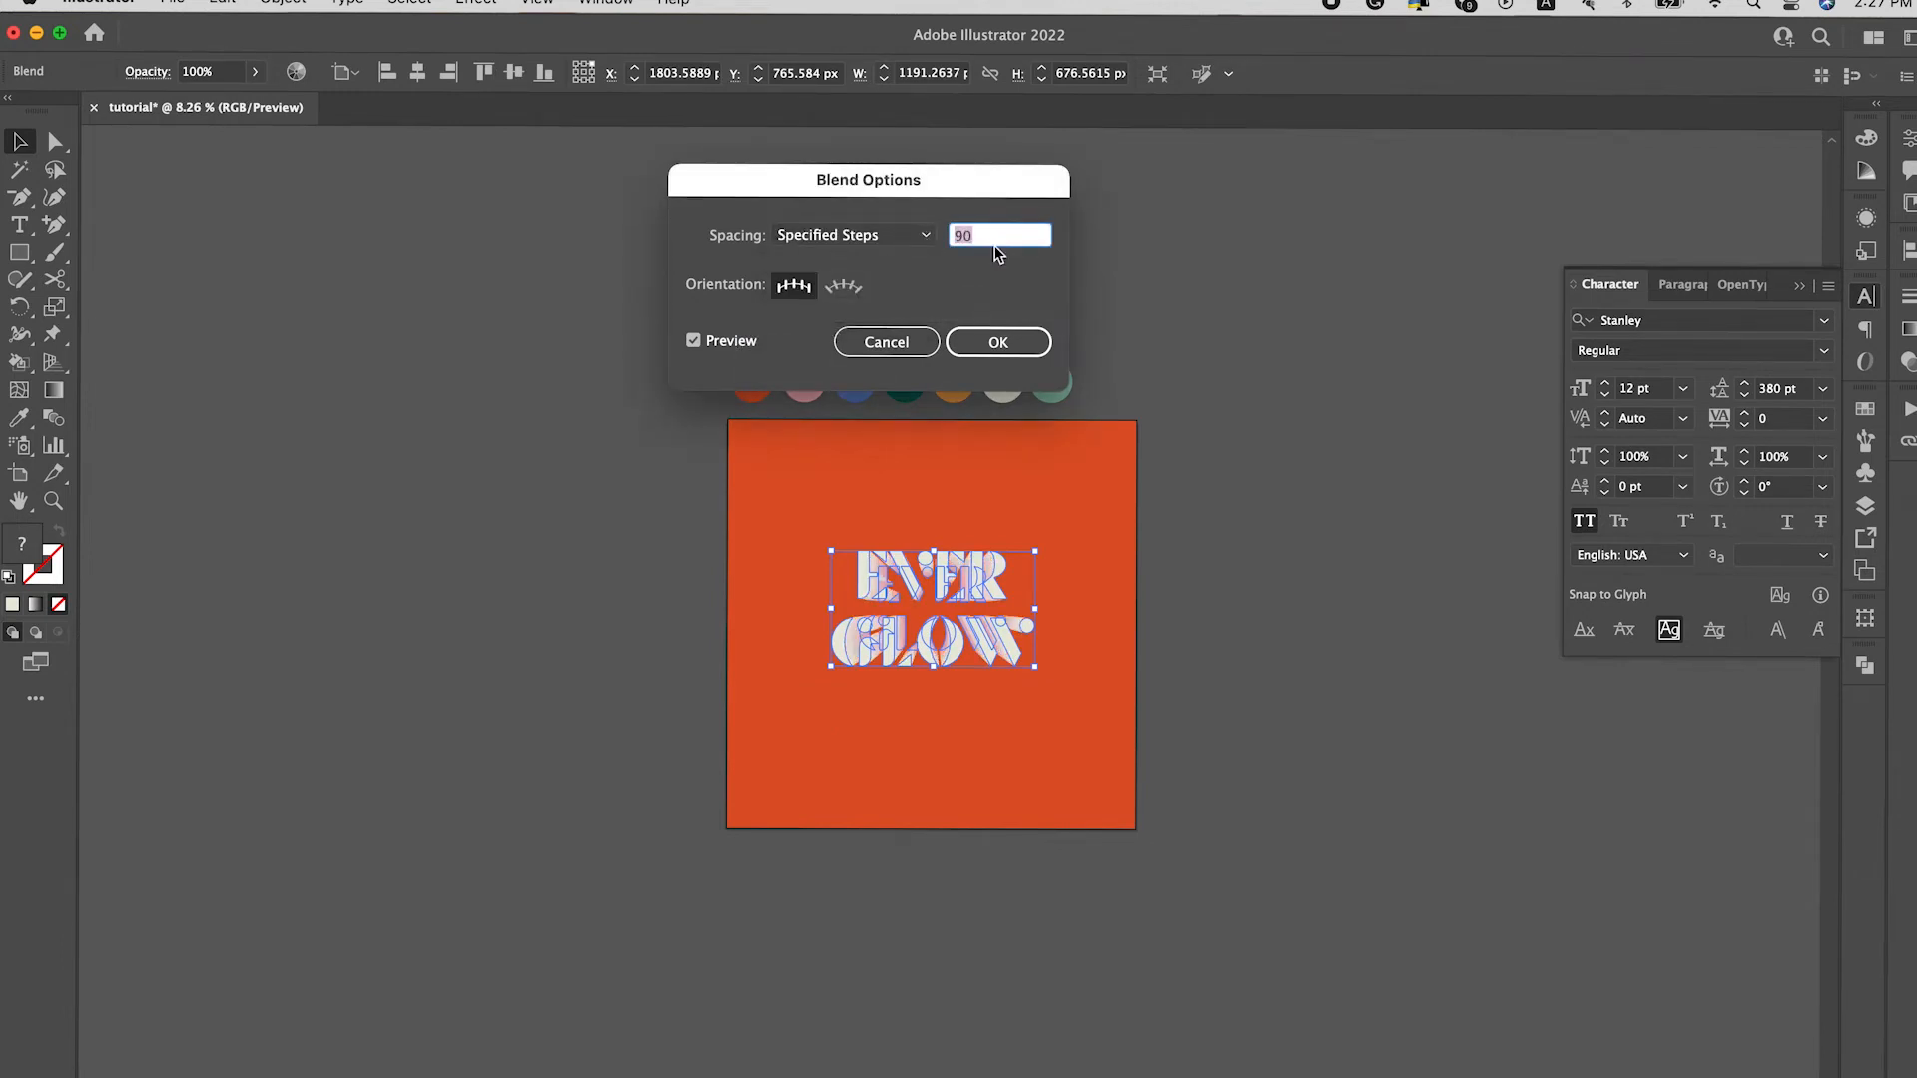
click(998, 342)
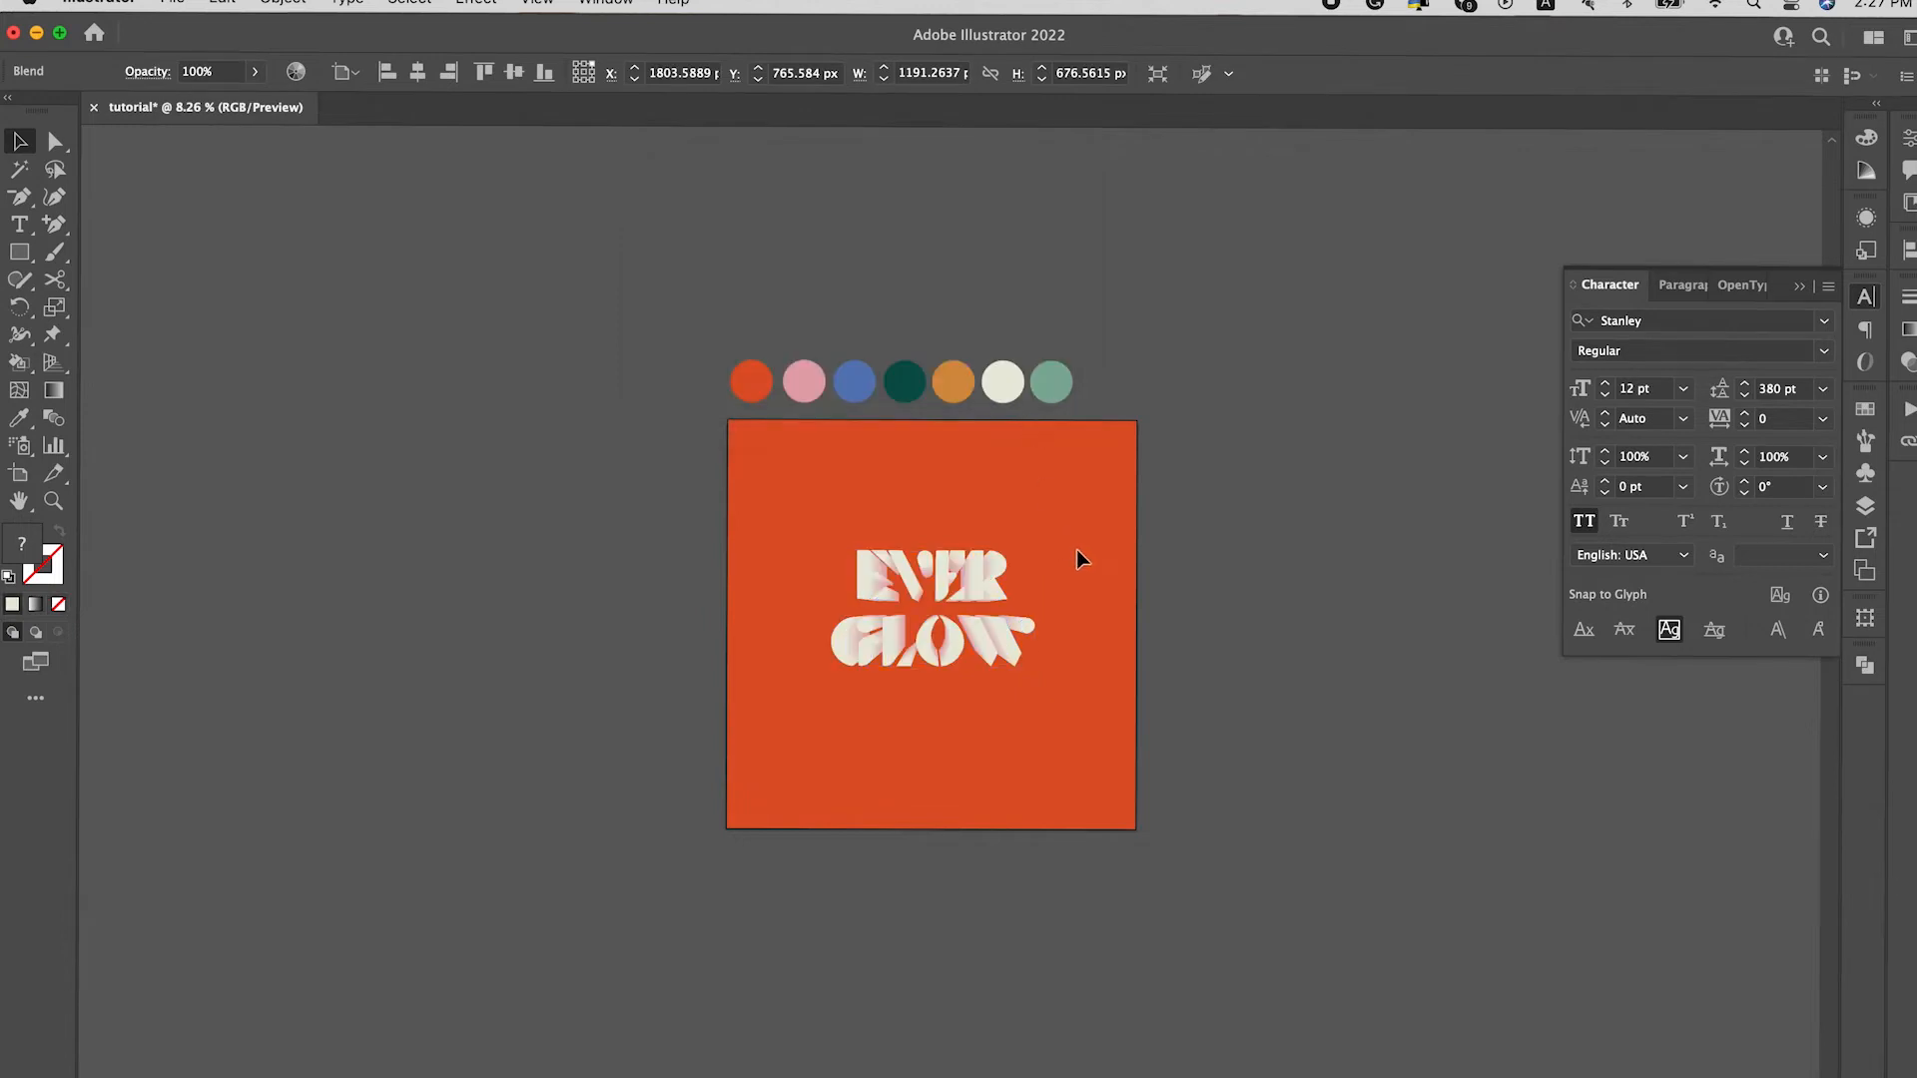
click(1116, 729)
Step: Isolate the blend and copy its large cream front lettering
scroll(980, 733, up, 5)
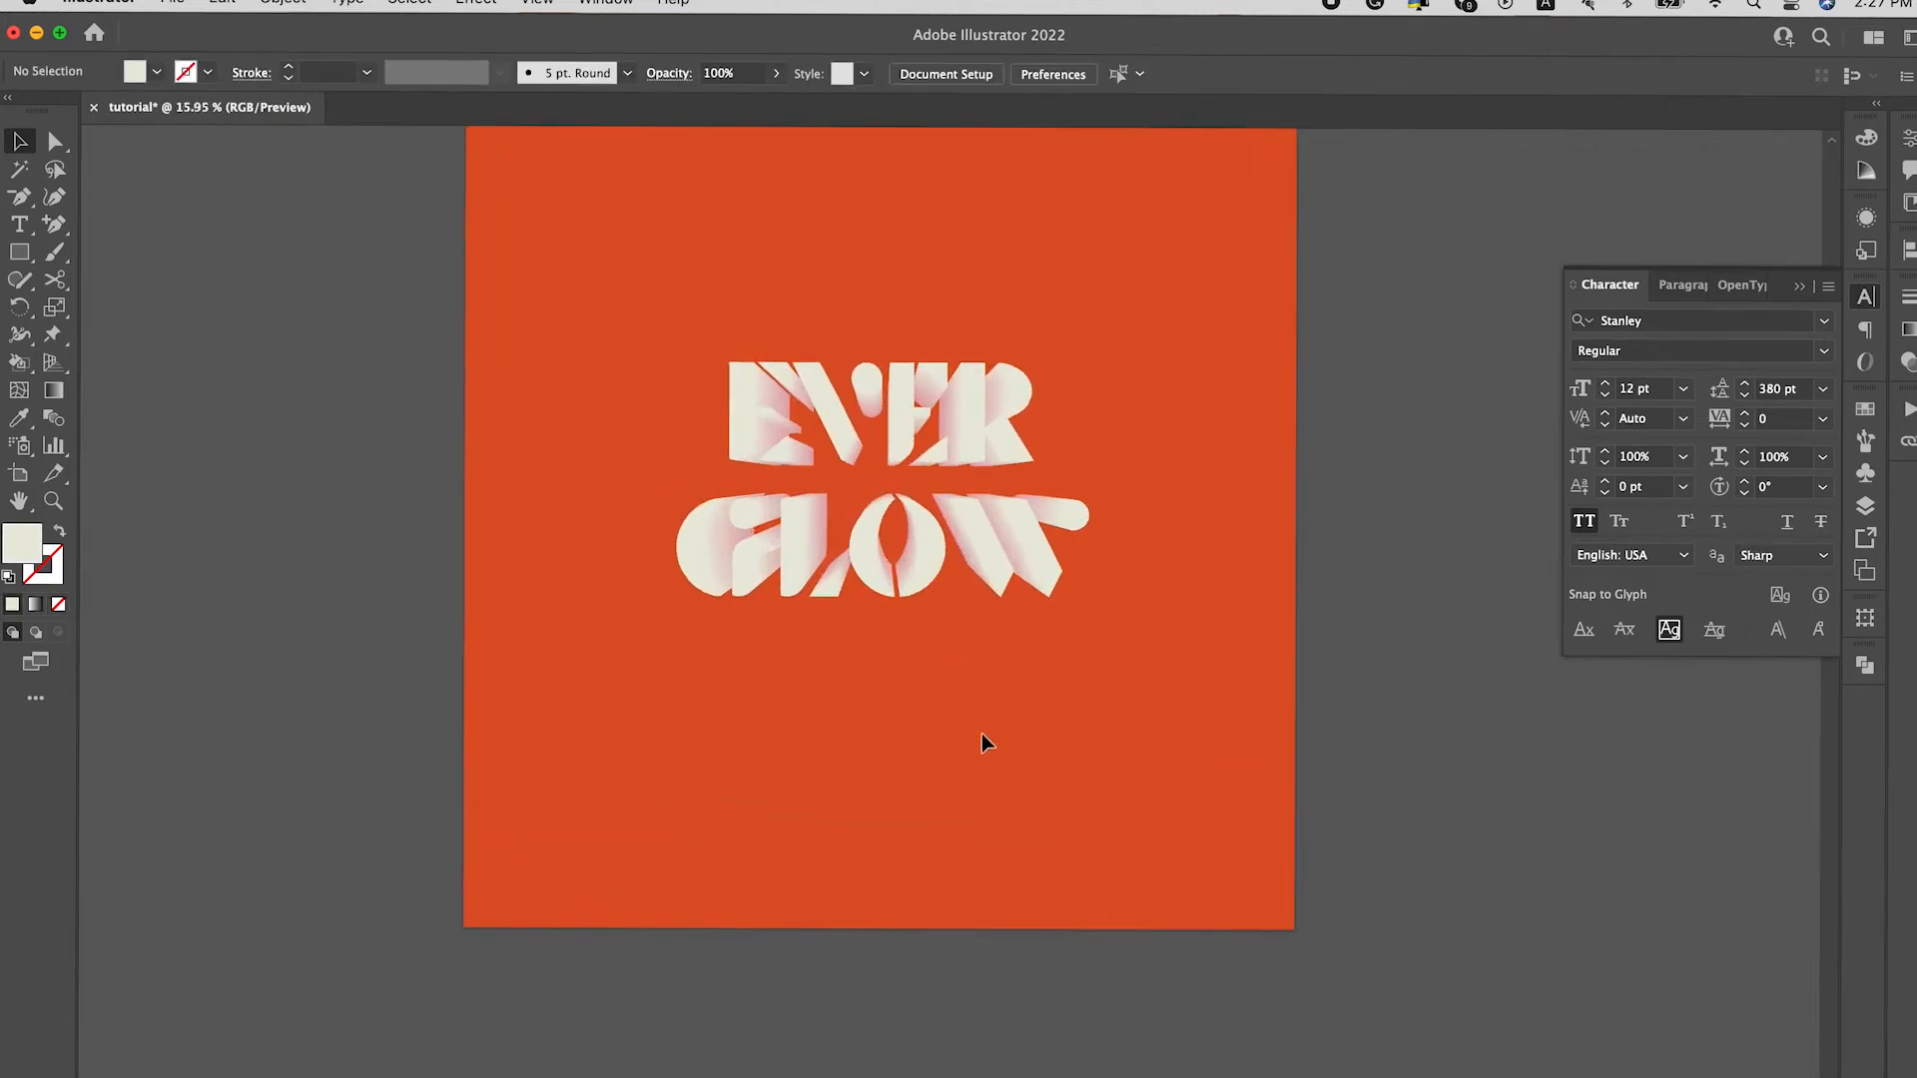
scroll(980, 733, down, 3)
double_click(955, 547)
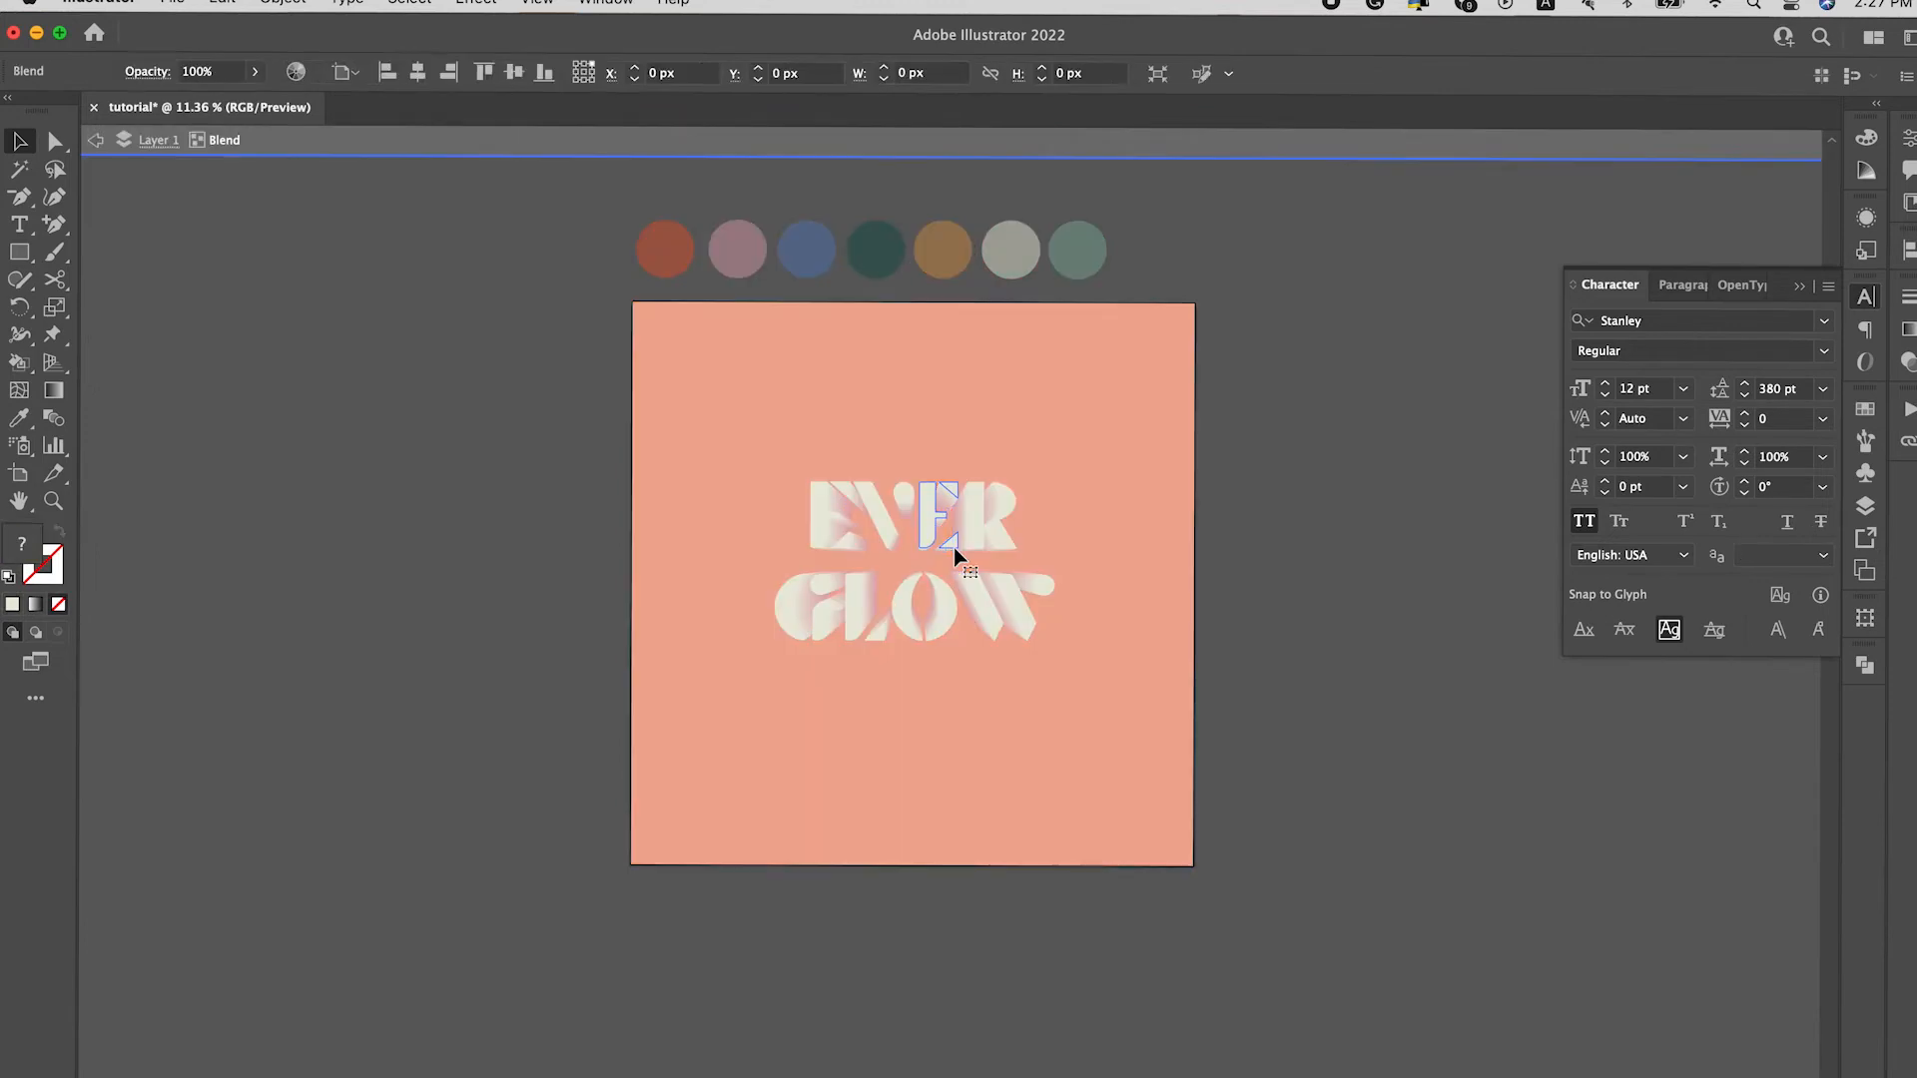
key(super+shift+bracketleft)
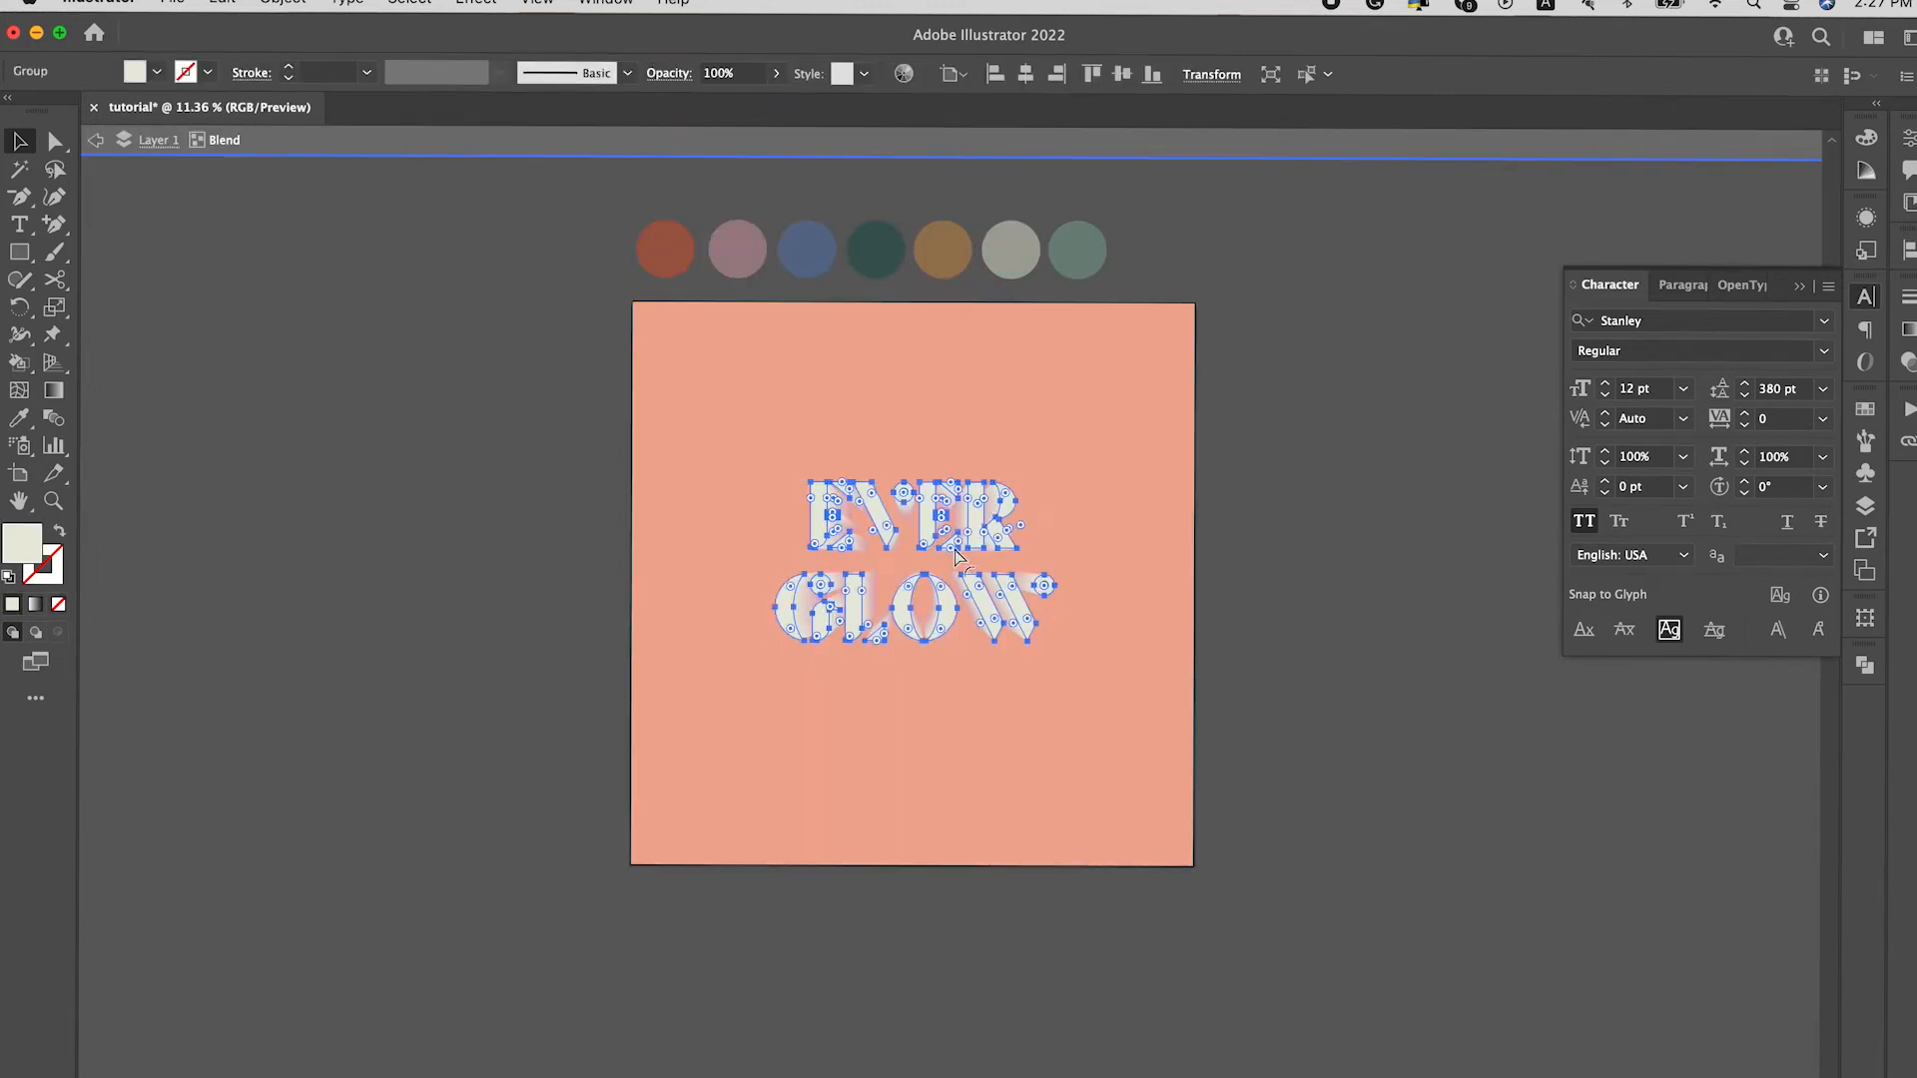
double_click(1074, 769)
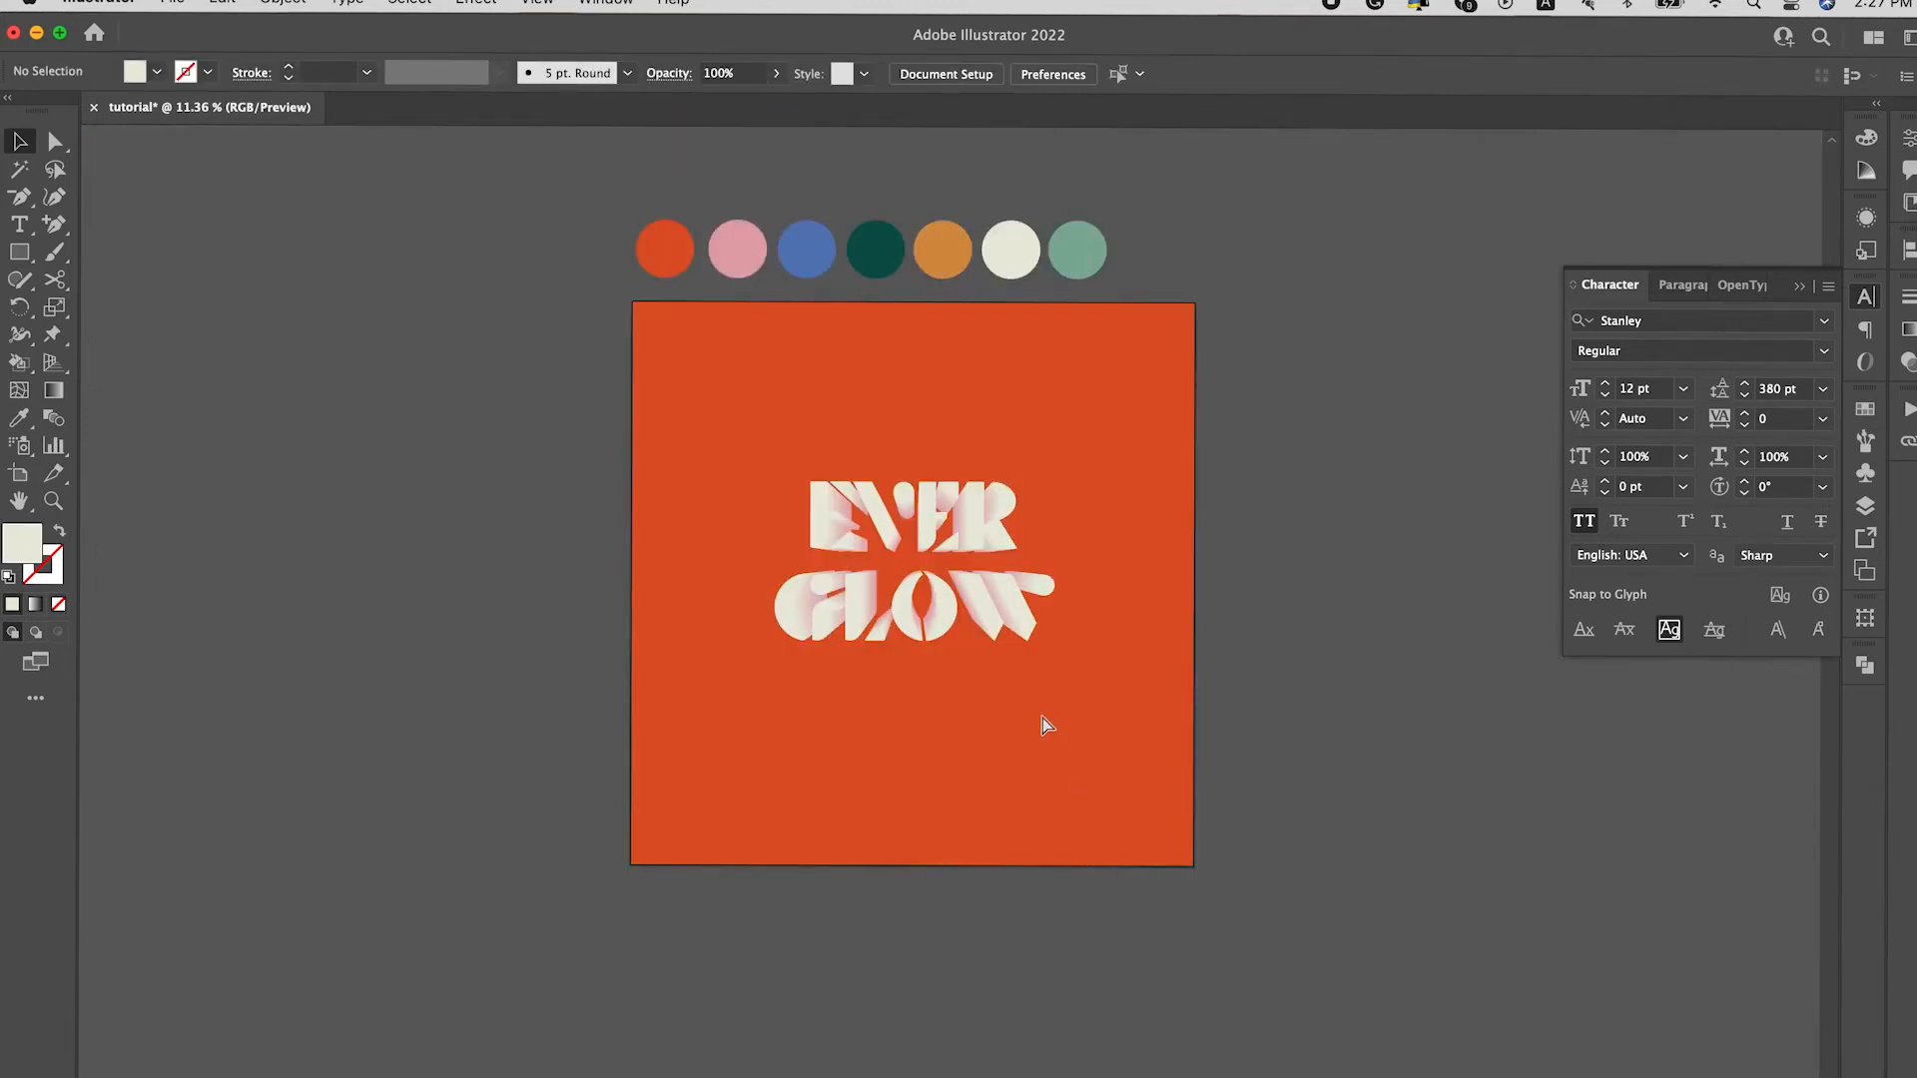
Step: Add the copied lettering in place over the blend and fill it with the palette blue
key(super+a)
key(i)
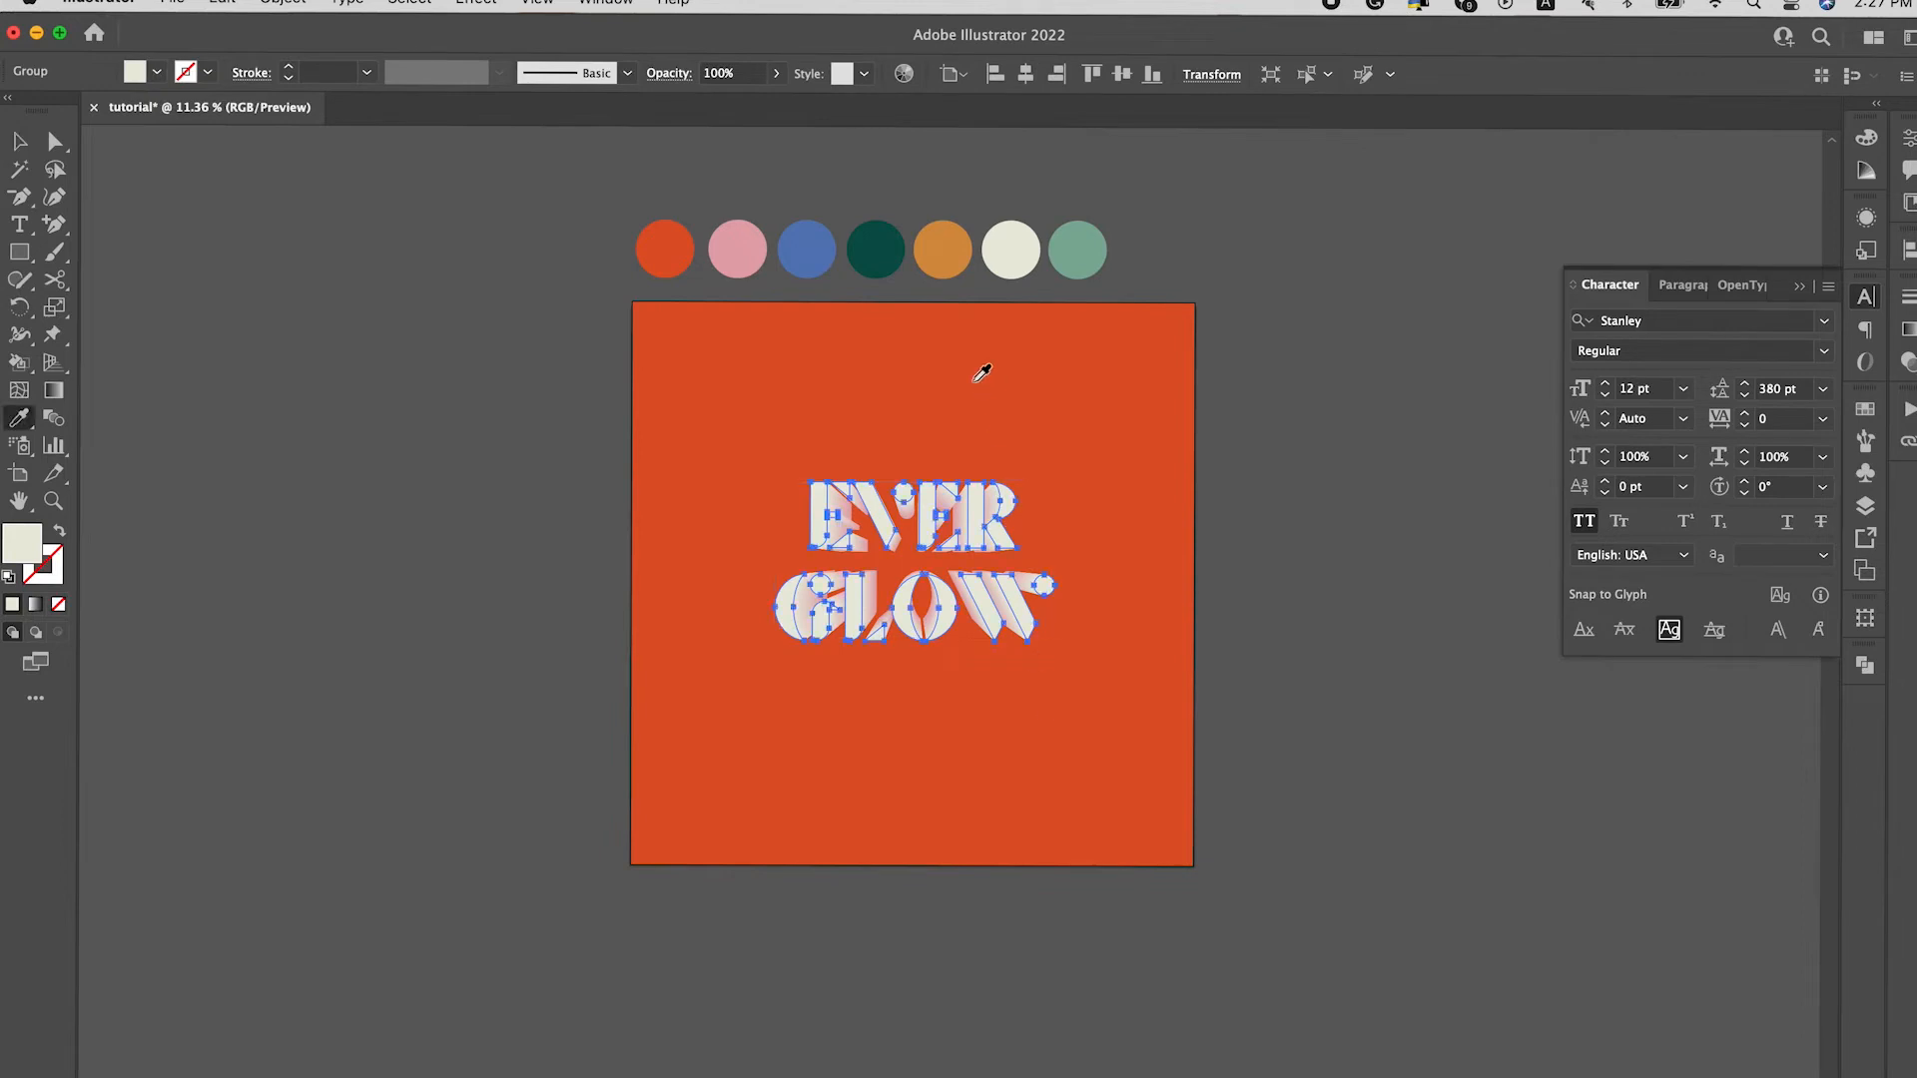
click(799, 248)
key(v)
click(1135, 523)
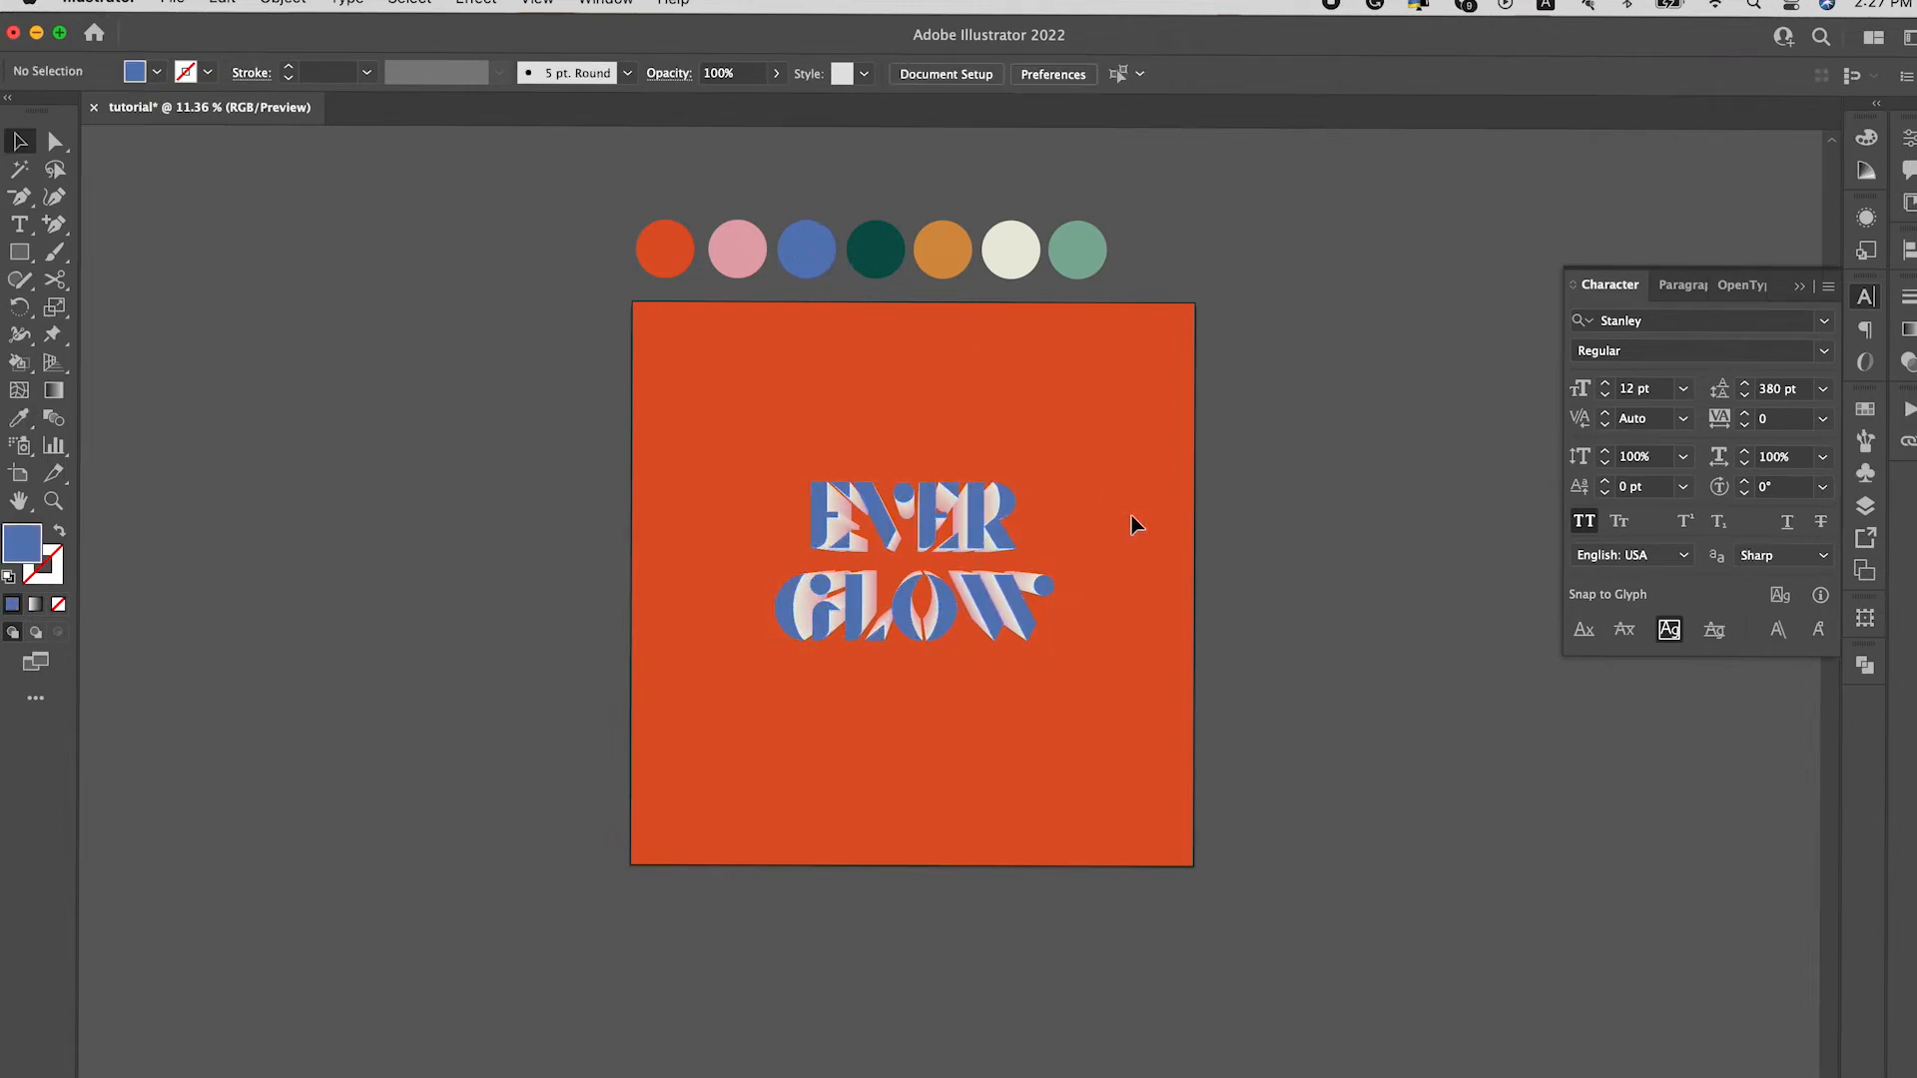
Step: Shrink the small pink lettering inside the blend from its centre to about 458 x 260 px
click(955, 586)
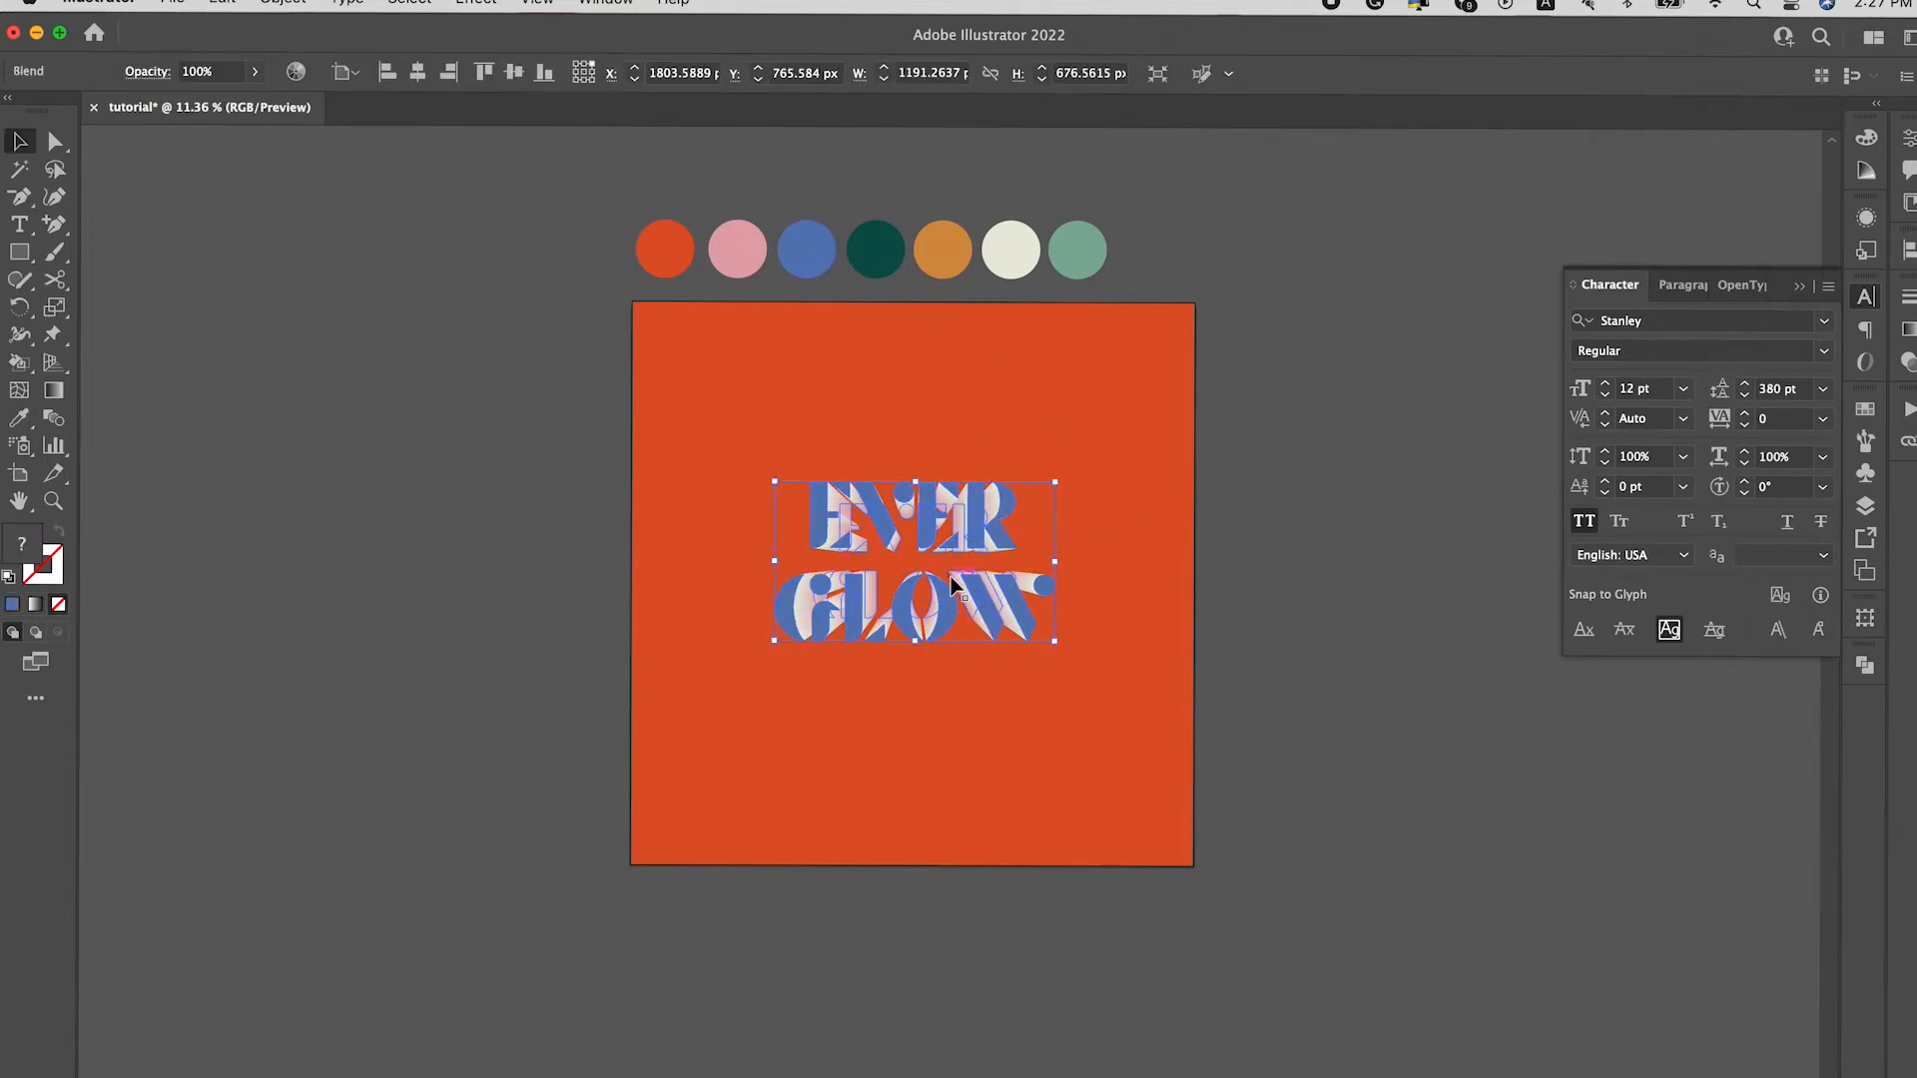
double_click(955, 587)
drag(1015, 503, 980, 530)
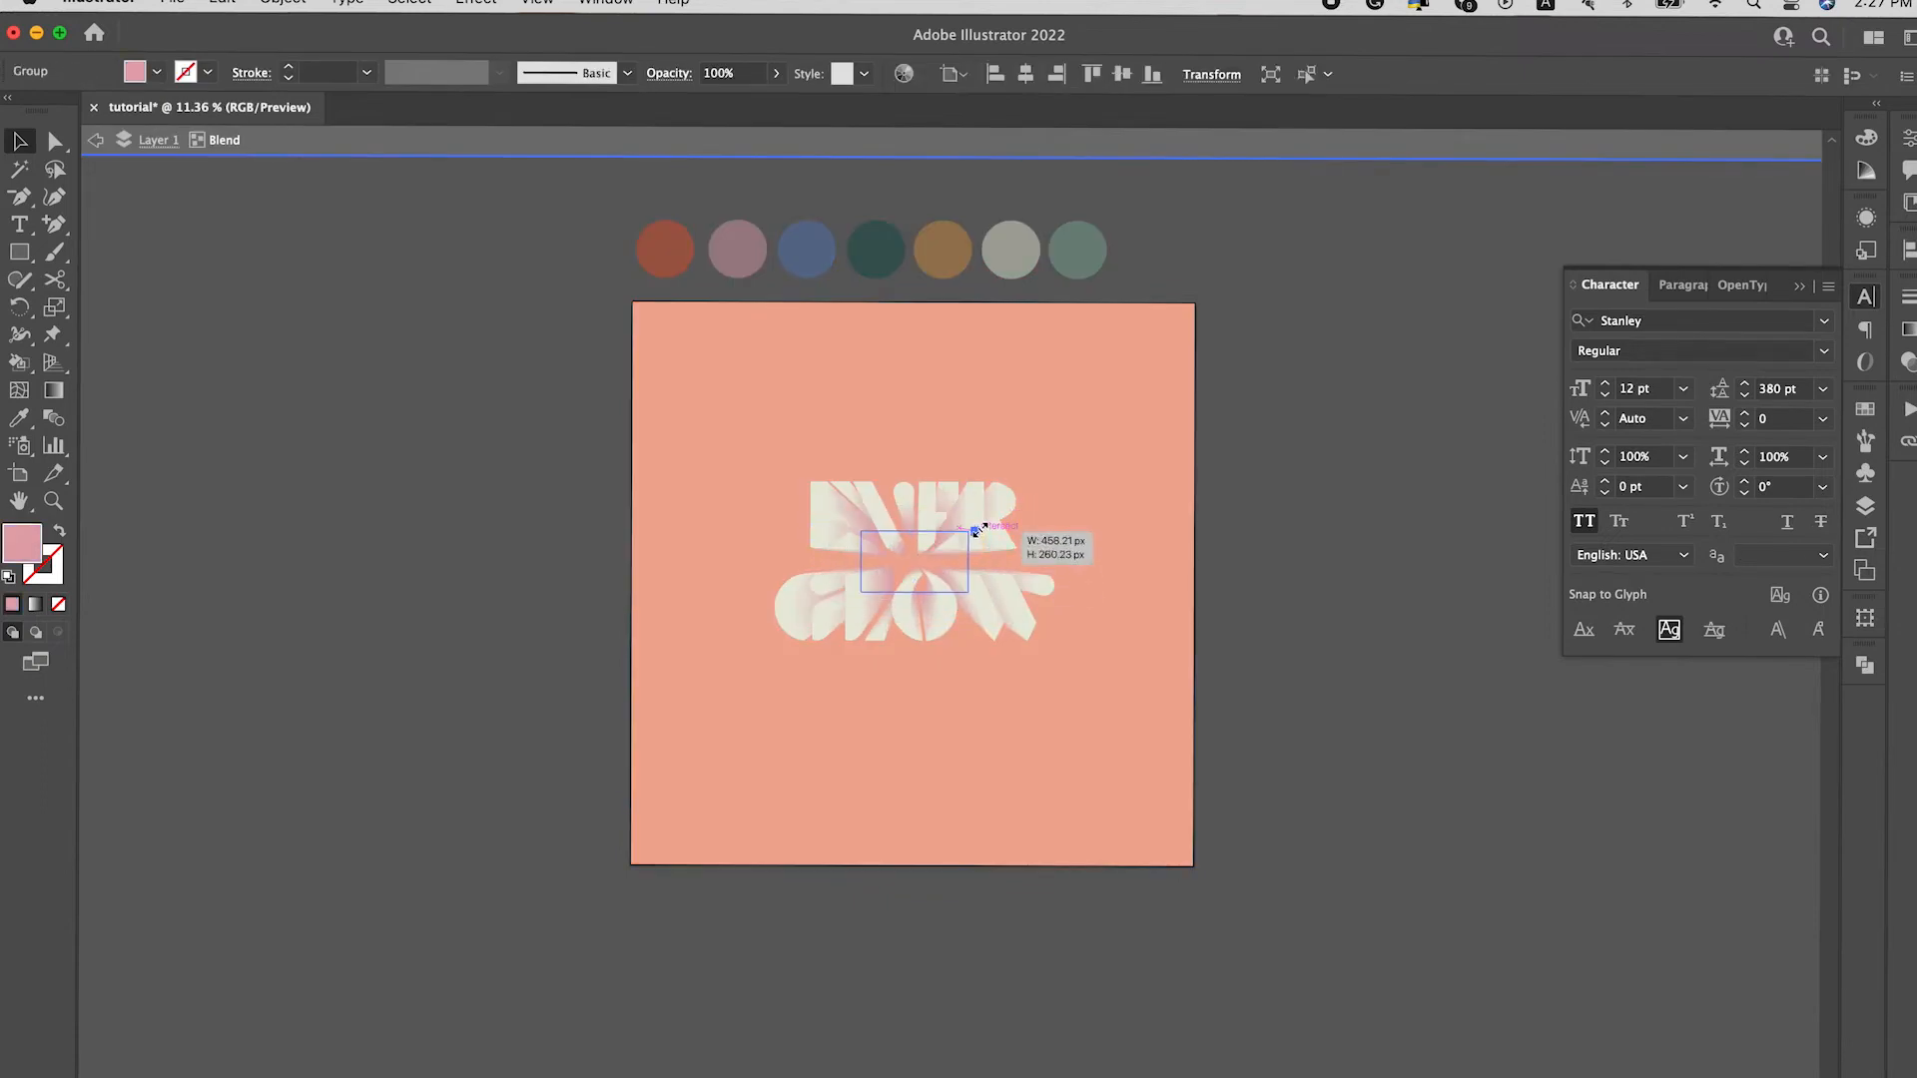
double_click(1126, 522)
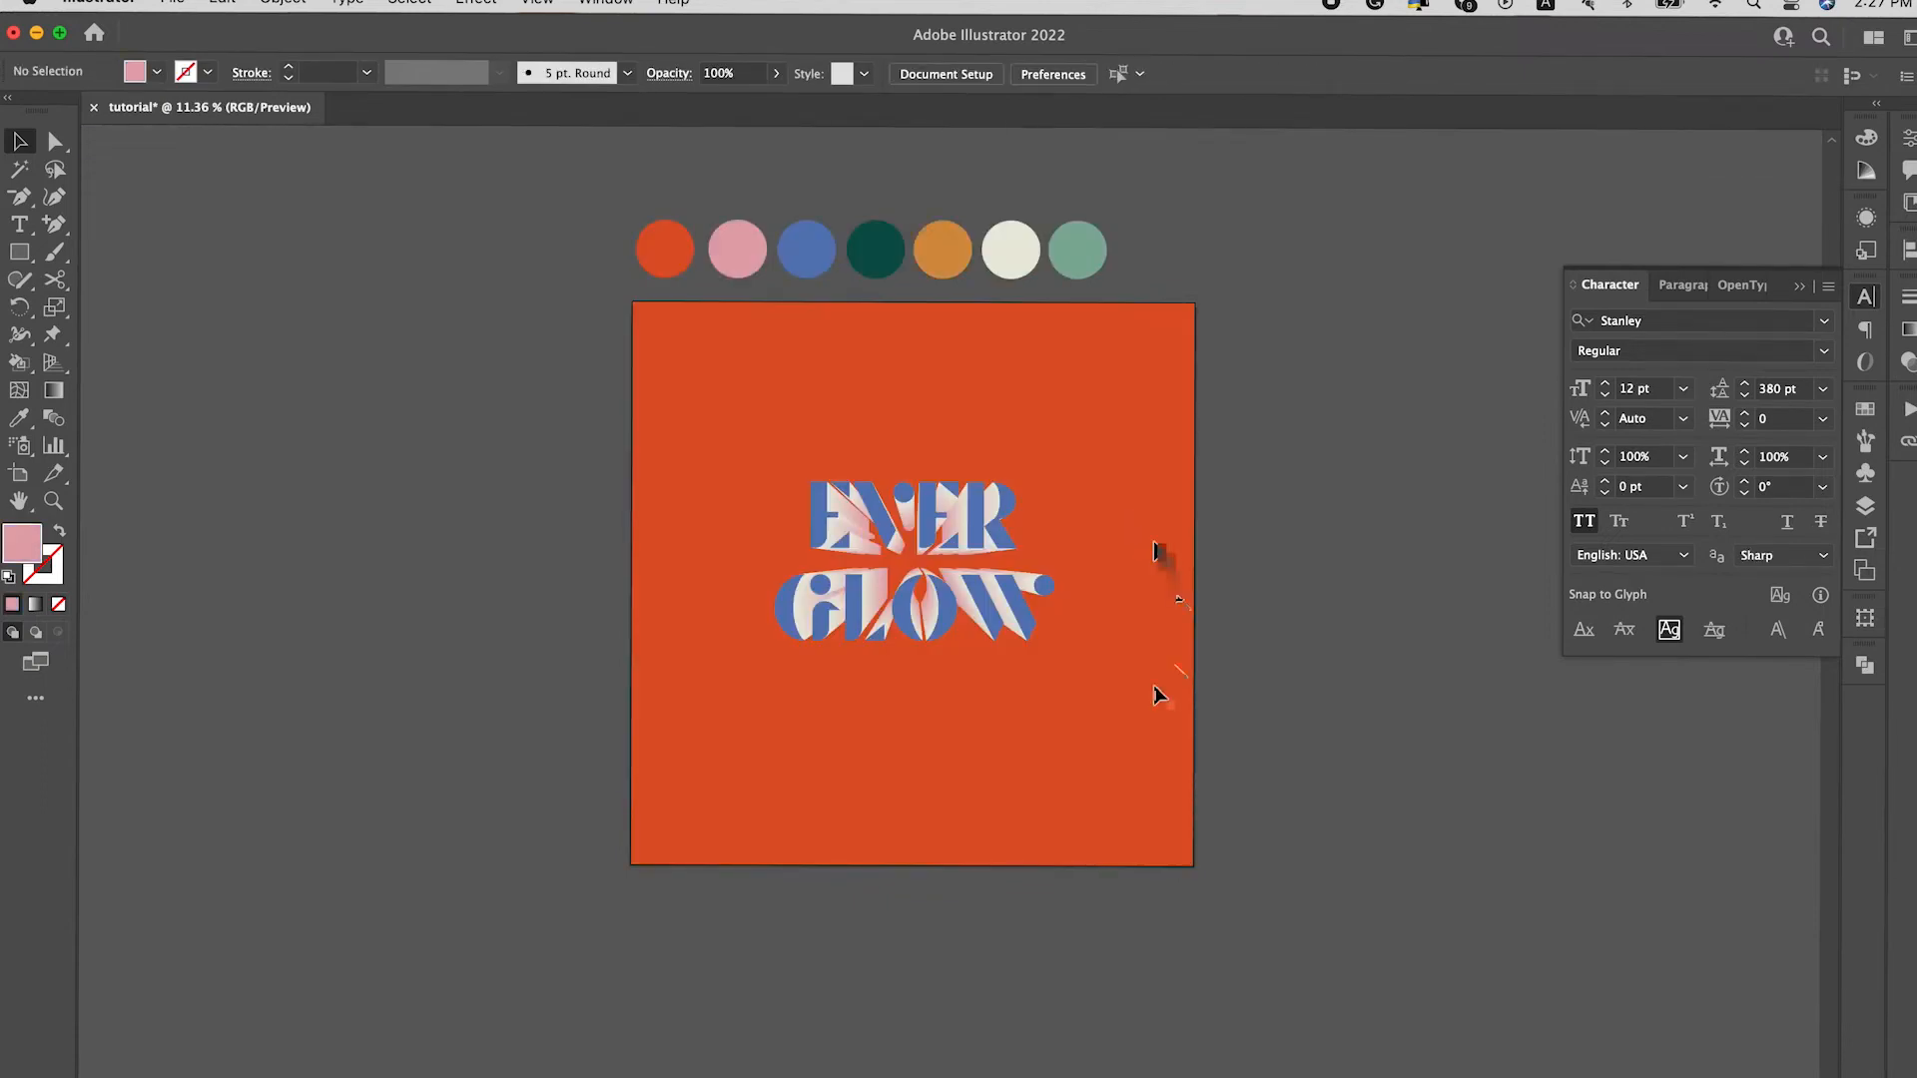
Step: Recolour the blue front lettering, trying the palette orange and settling on the palette pink
click(1012, 597)
key(i)
click(952, 270)
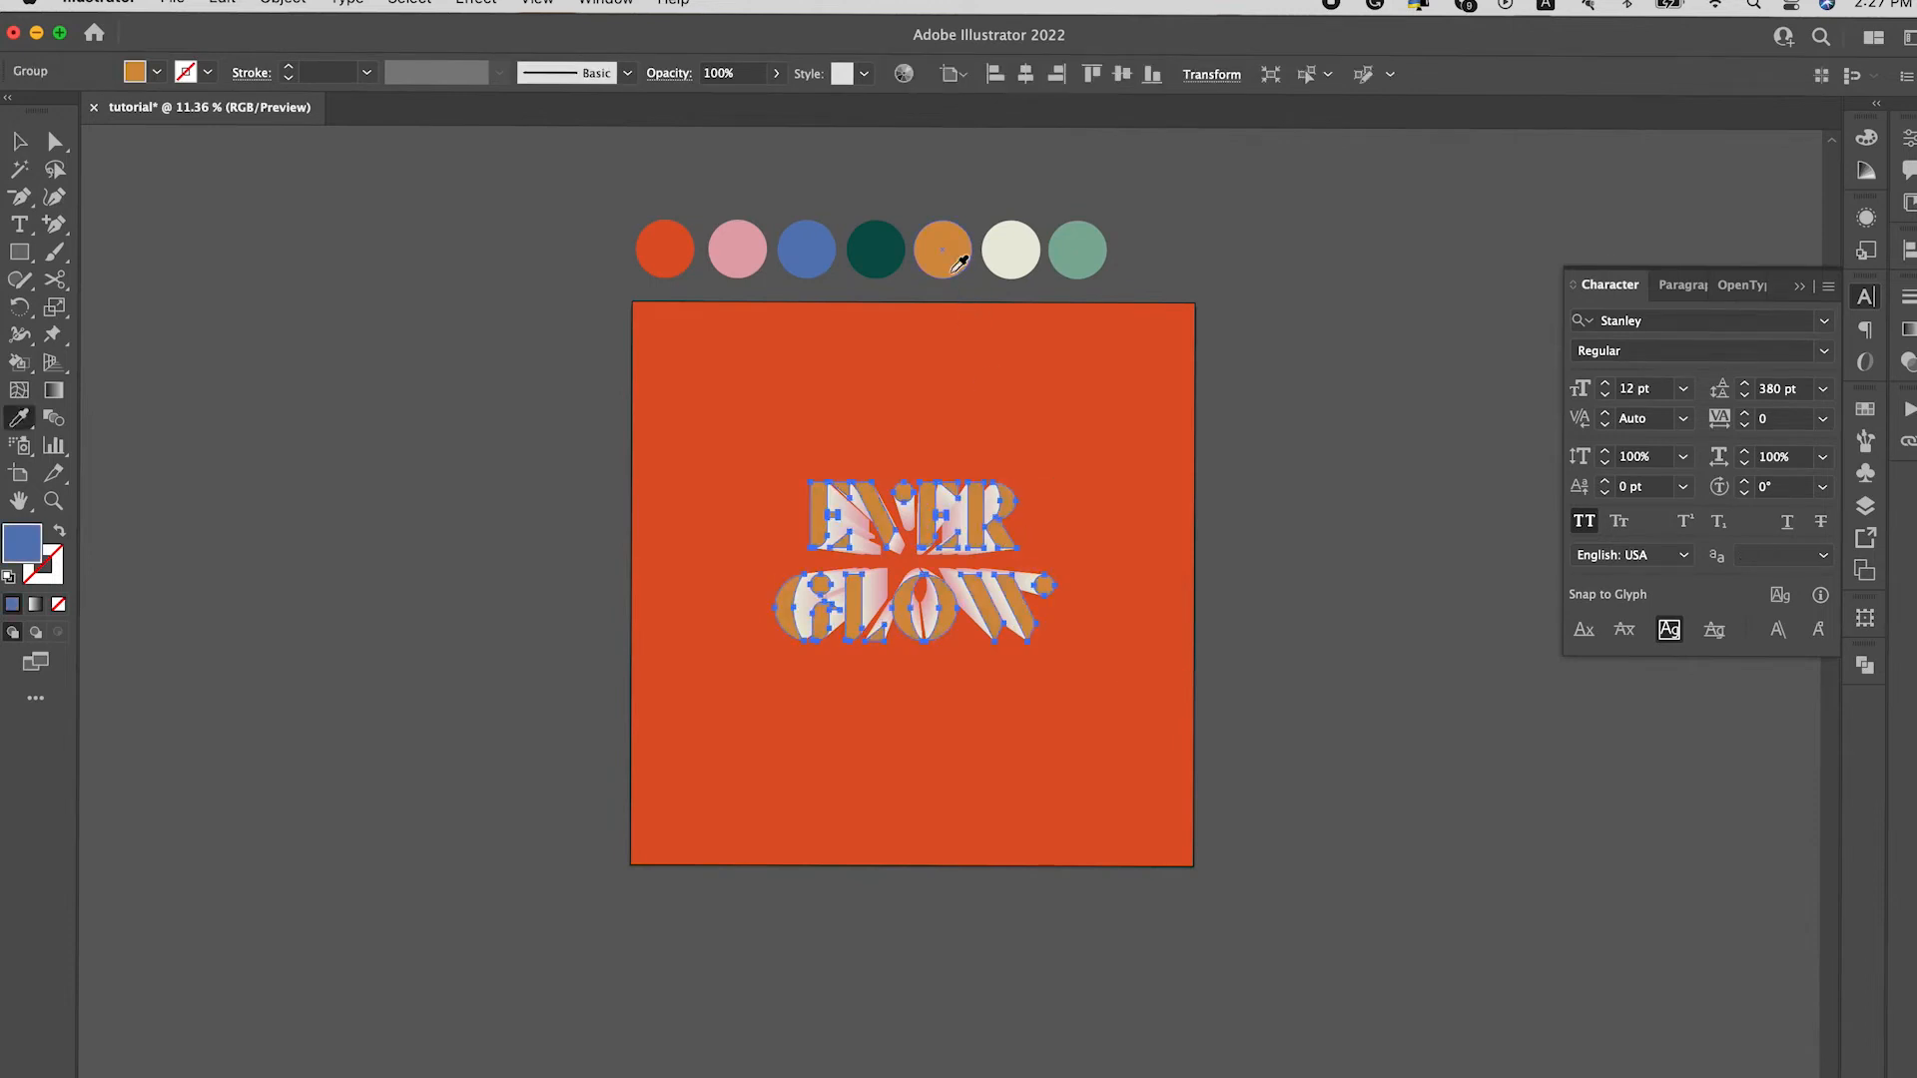
click(751, 261)
key(v)
click(1068, 695)
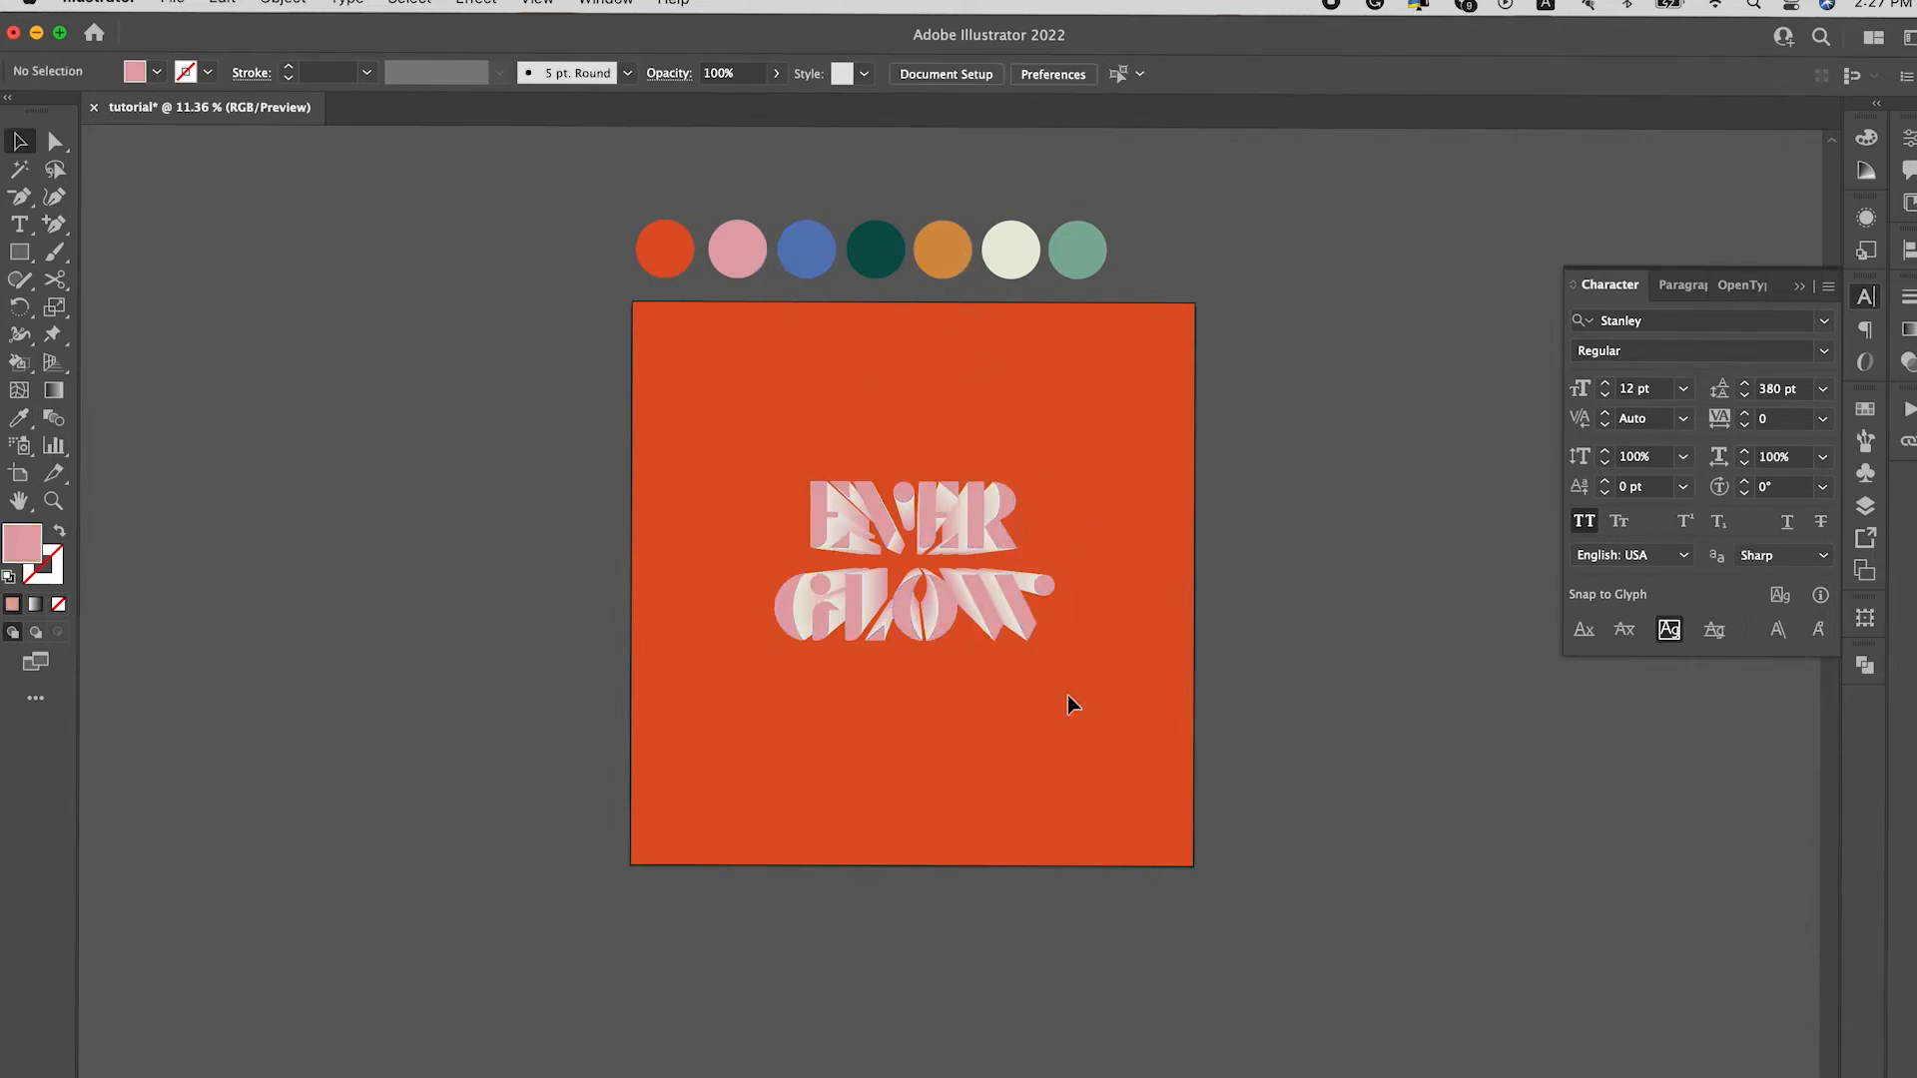
Step: Scale the front lettering and blend down together to about 1132 px wide and centre them as one group on the square
drag(1068, 695, 783, 463)
drag(1061, 486, 934, 545)
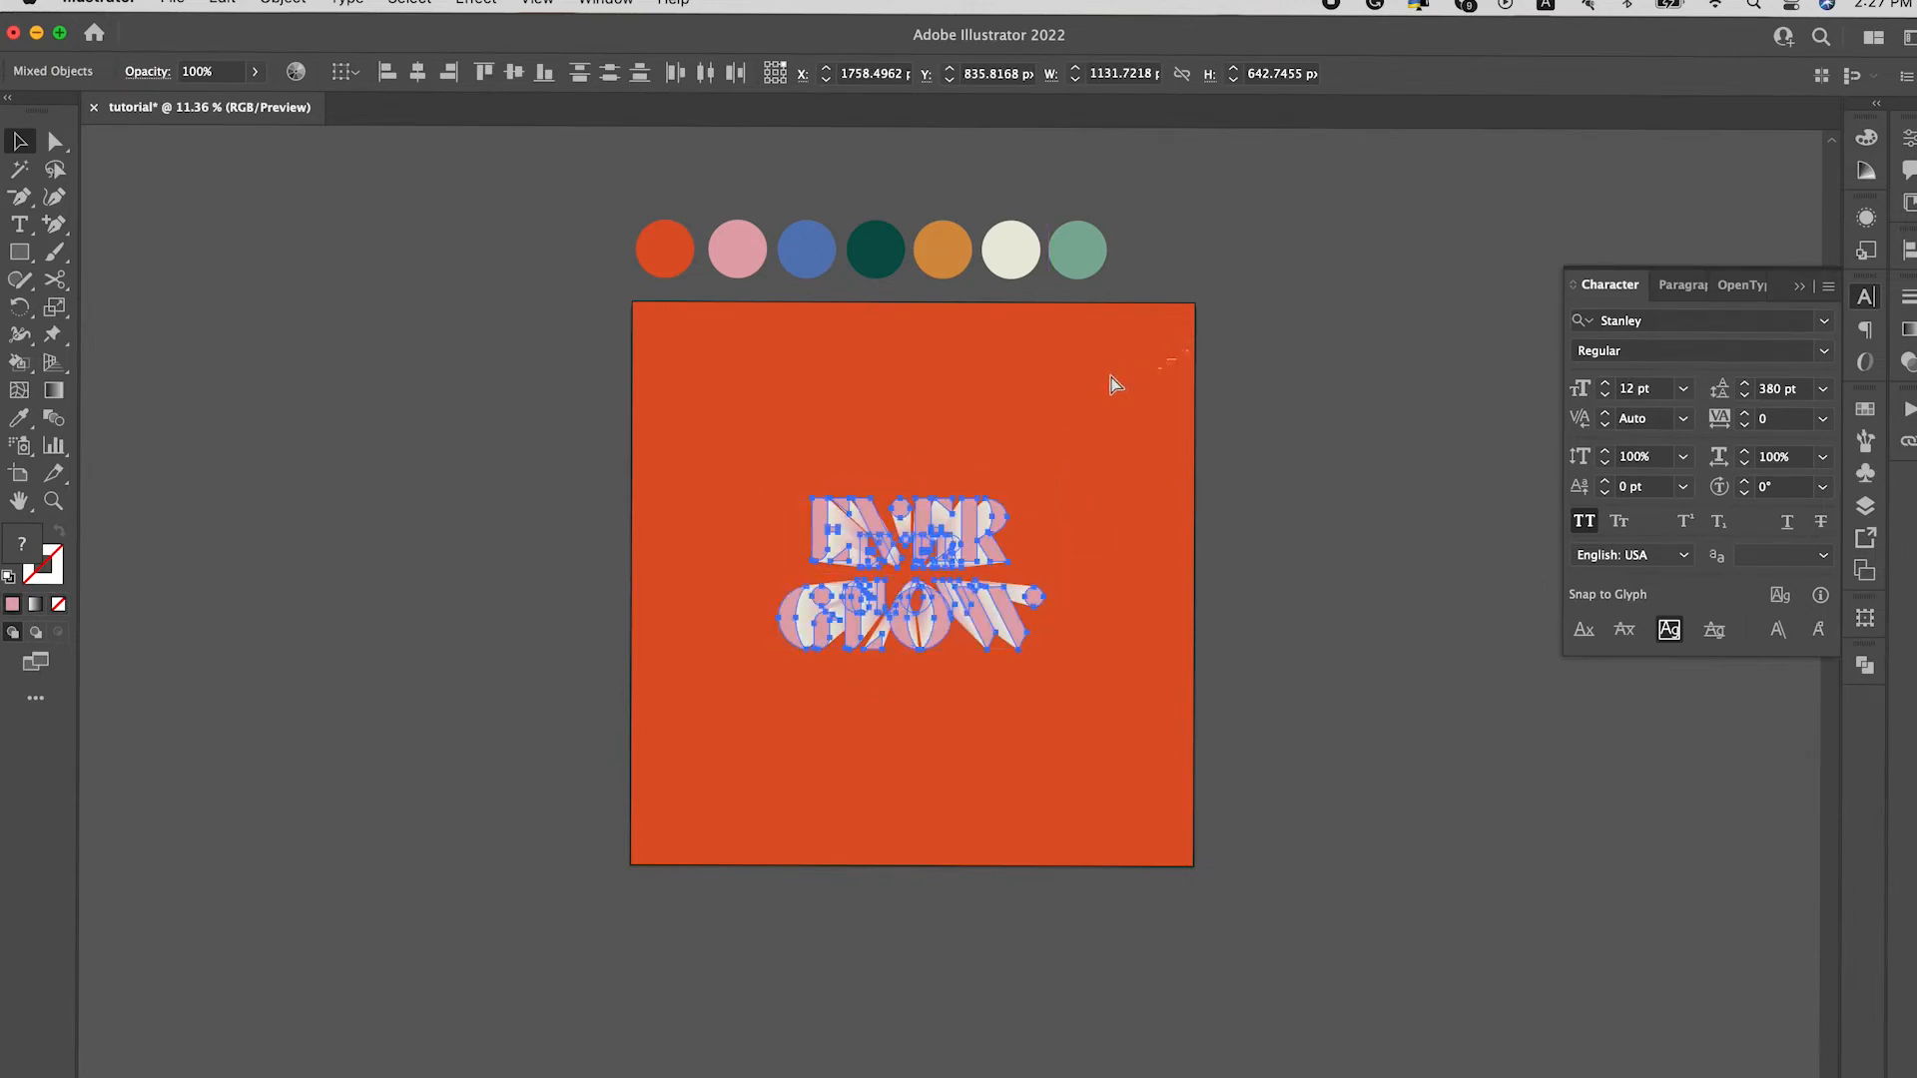
key(super+g)
click(511, 75)
click(425, 73)
click(947, 473)
scroll(947, 473, down, 1)
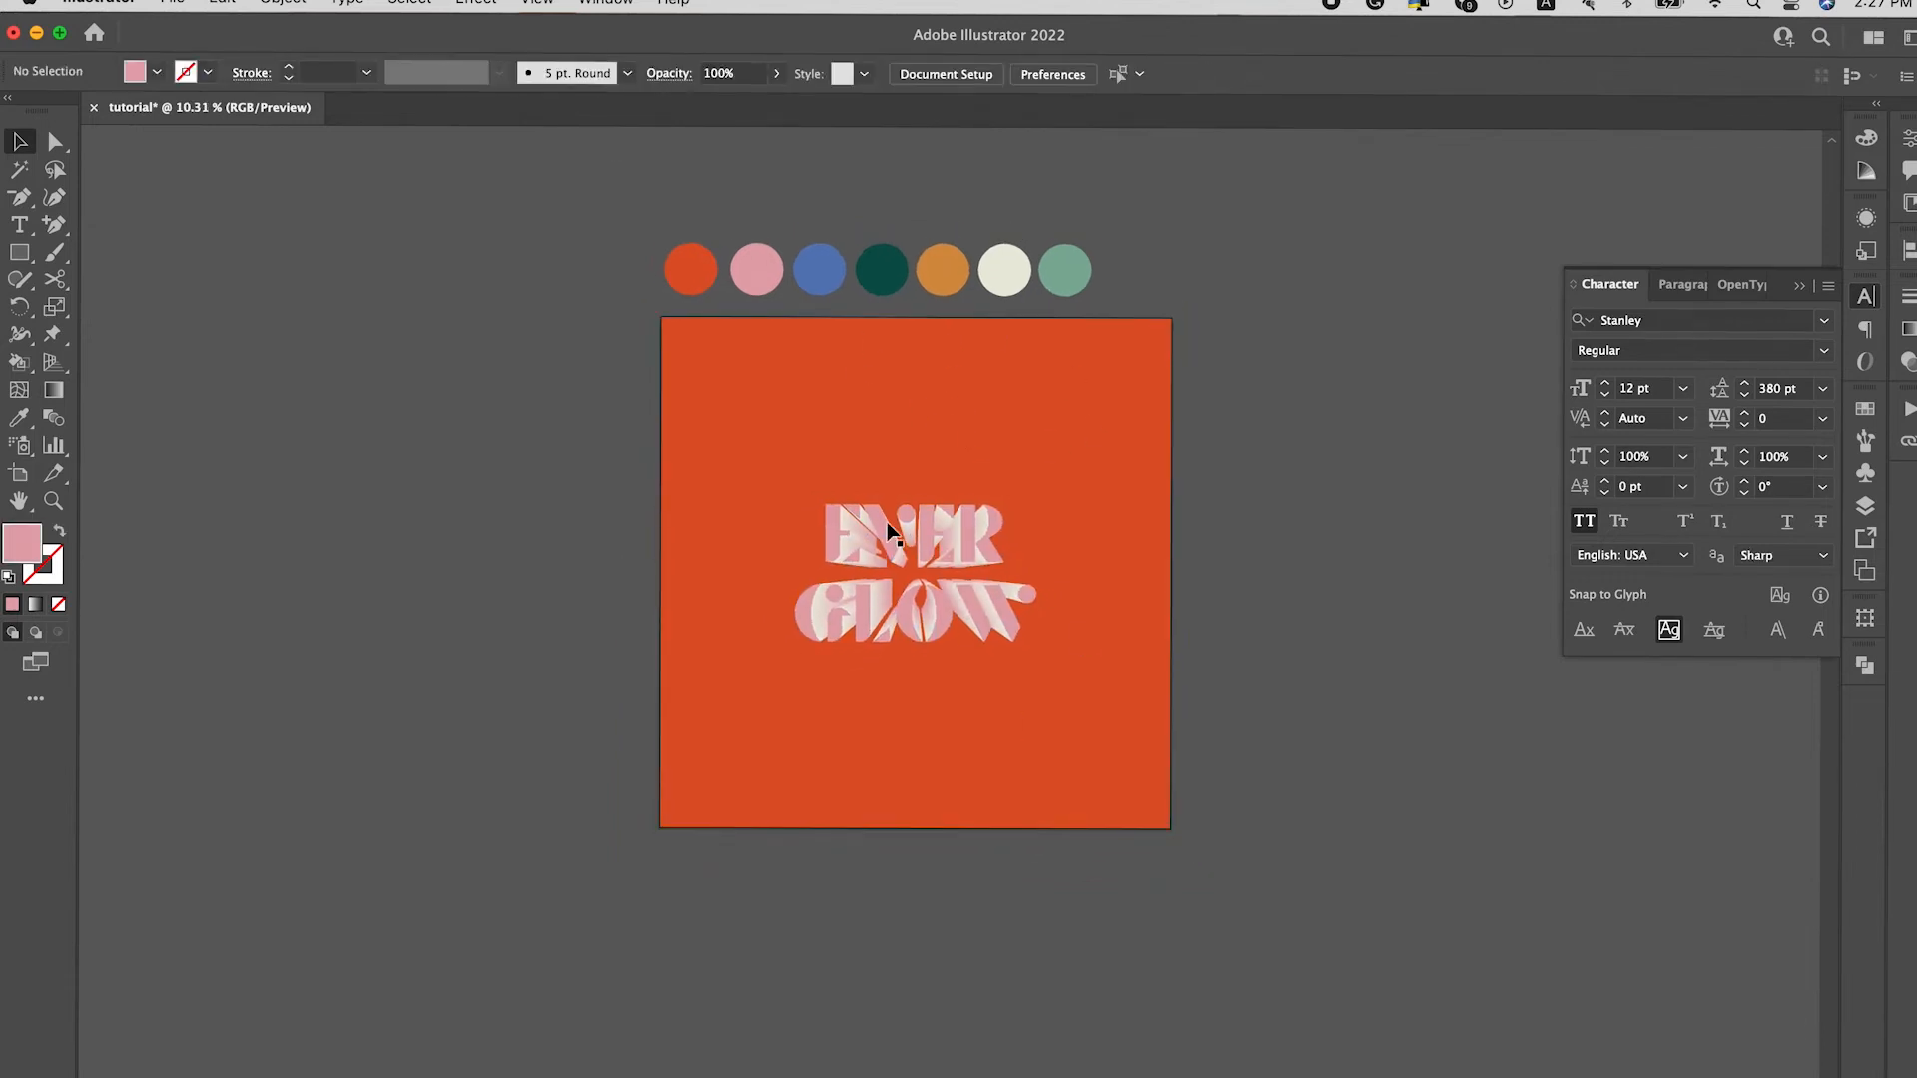
Step: Unlock all locked objects so the orange-red background square can be edited
drag(989, 481, 552, 805)
click(417, 494)
click(295, 3)
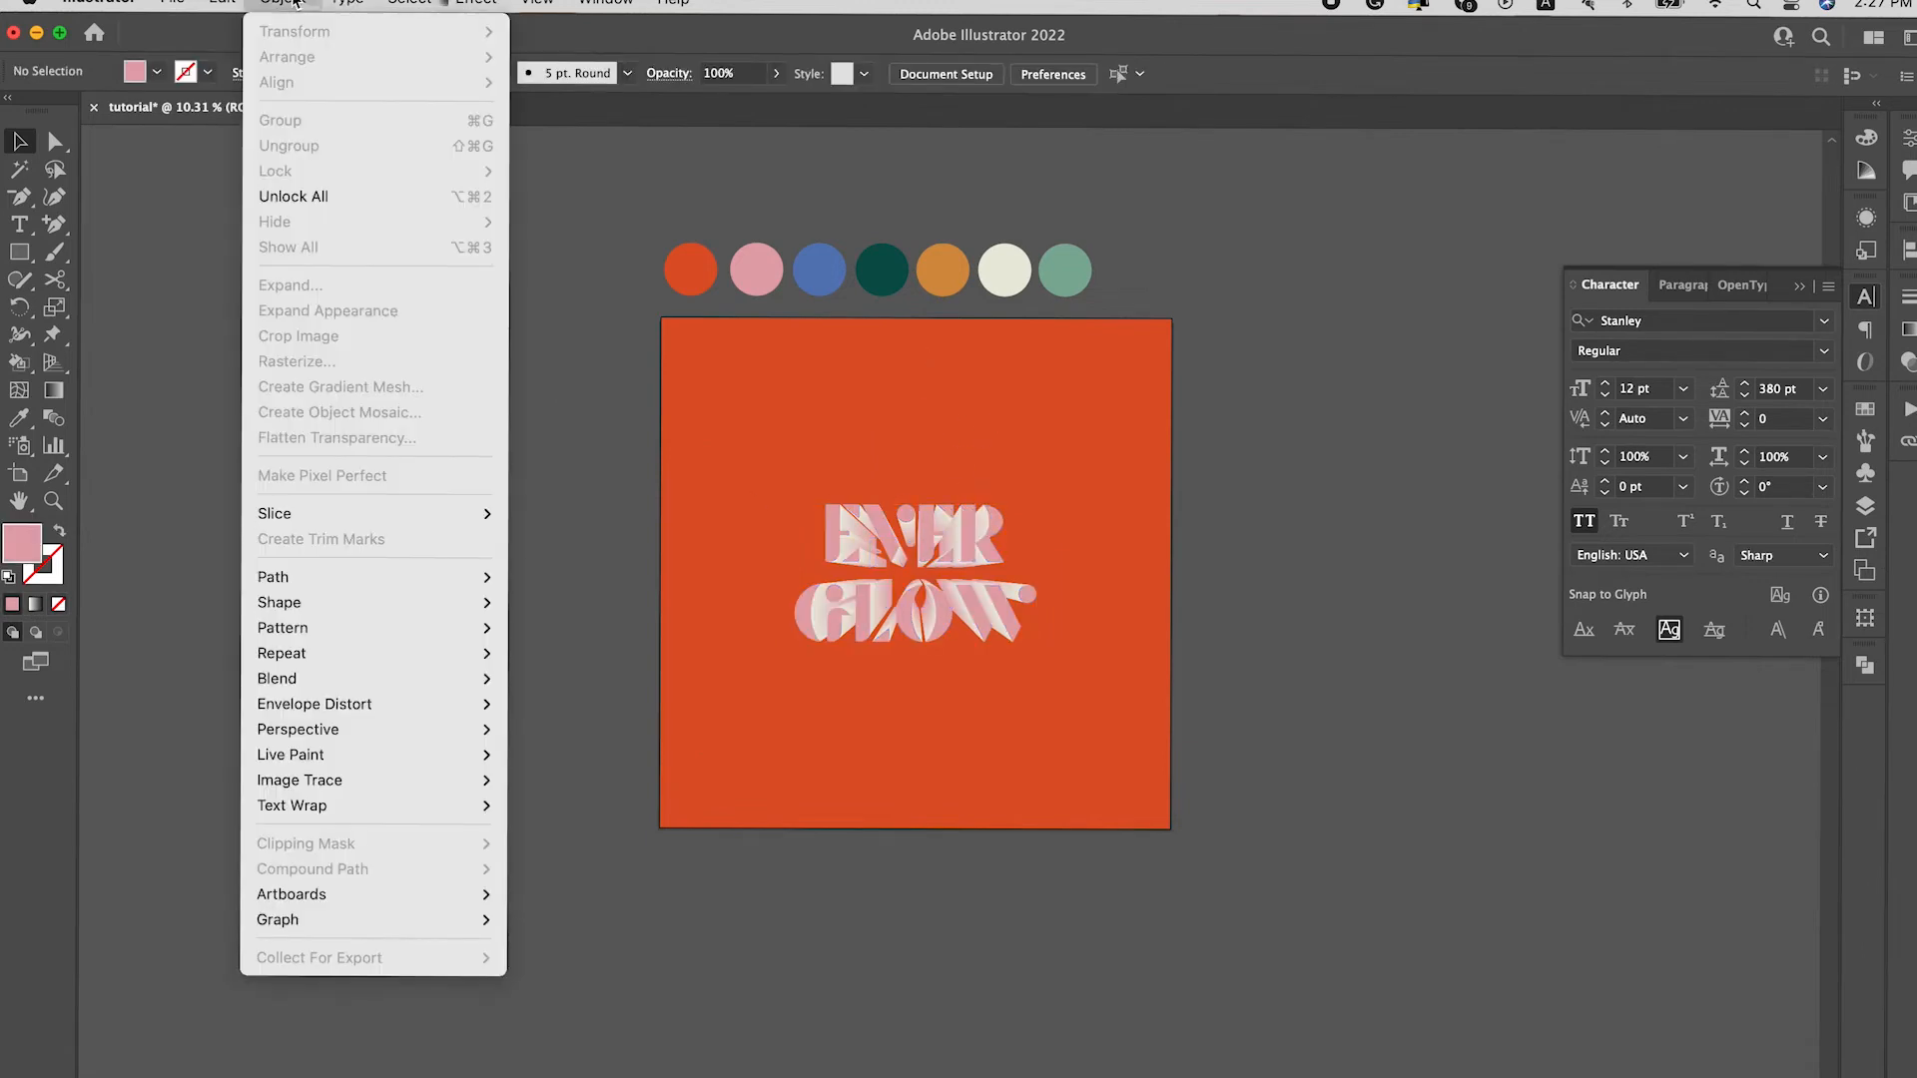
click(329, 195)
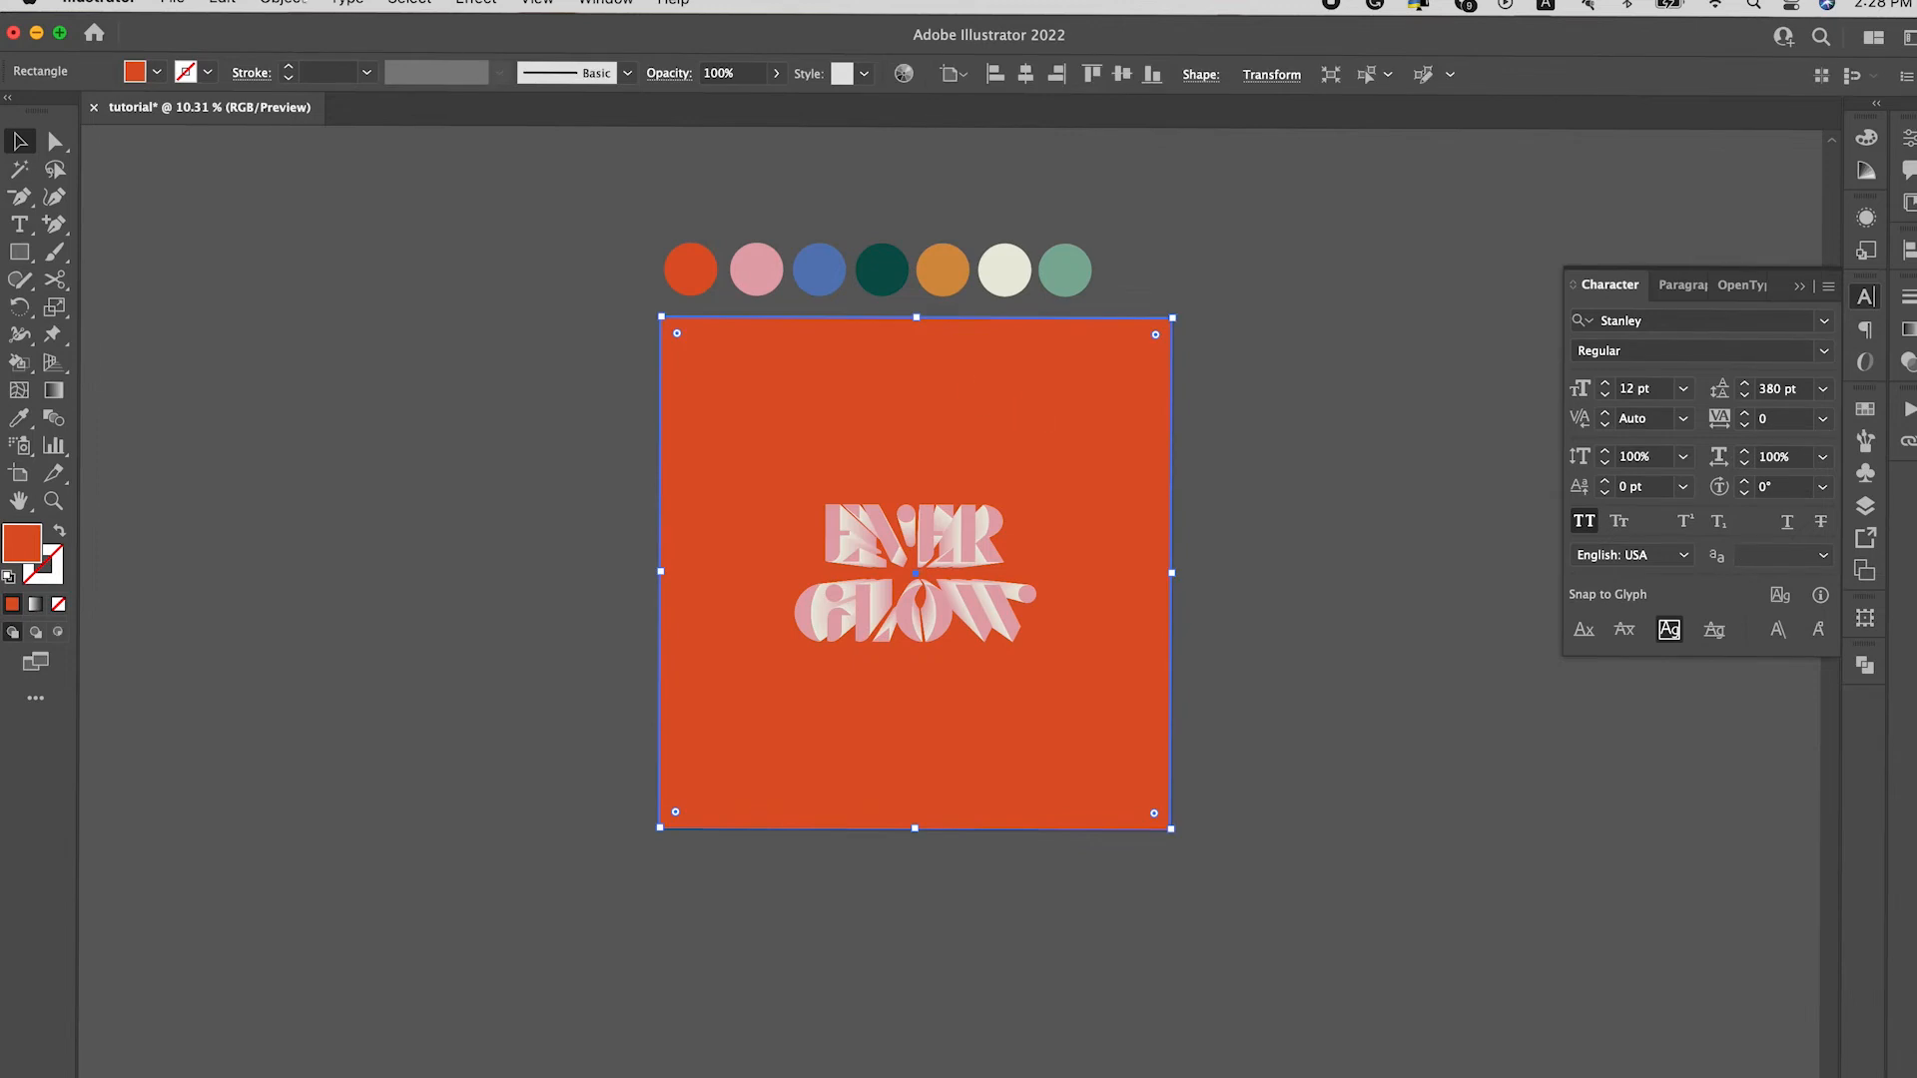
Step: Turn the background square into a gradient mesh with 4 rows, 3 columns, To Center appearance and 100% highlight
click(283, 3)
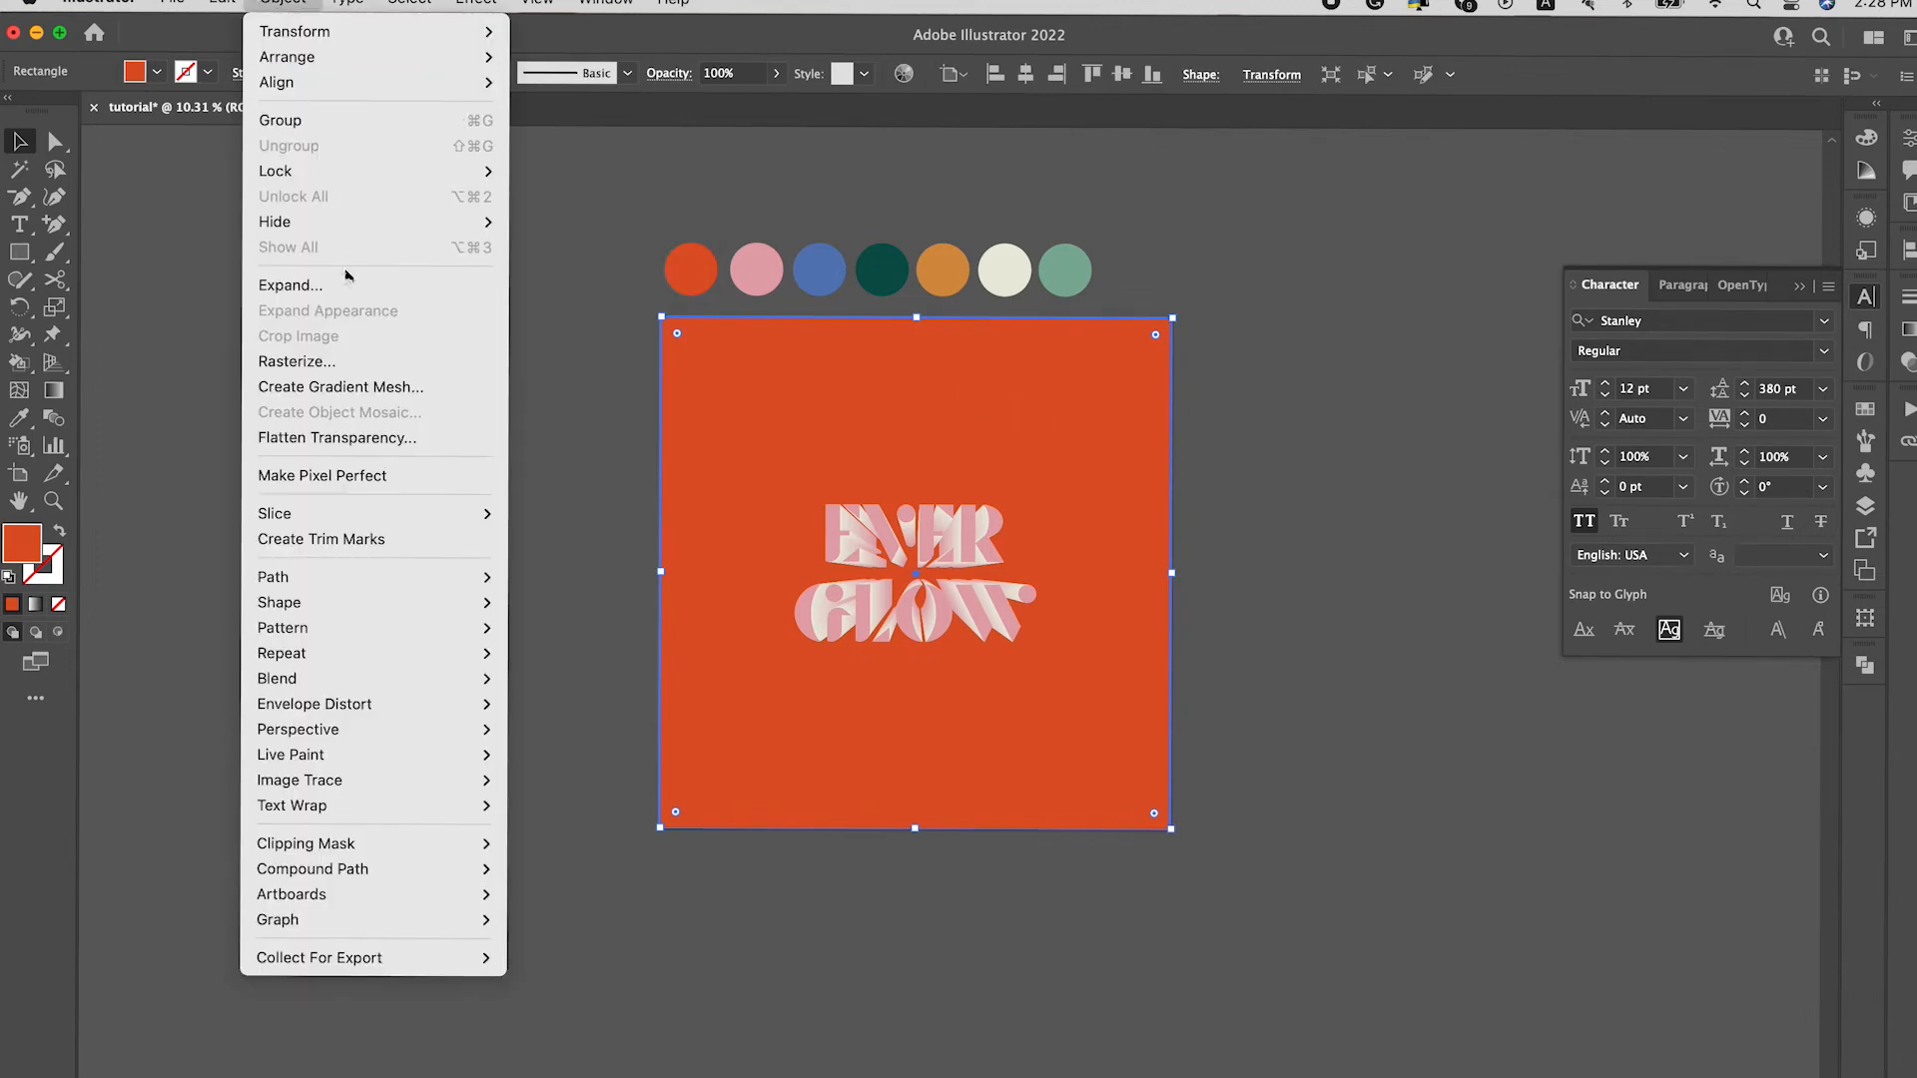
click(366, 386)
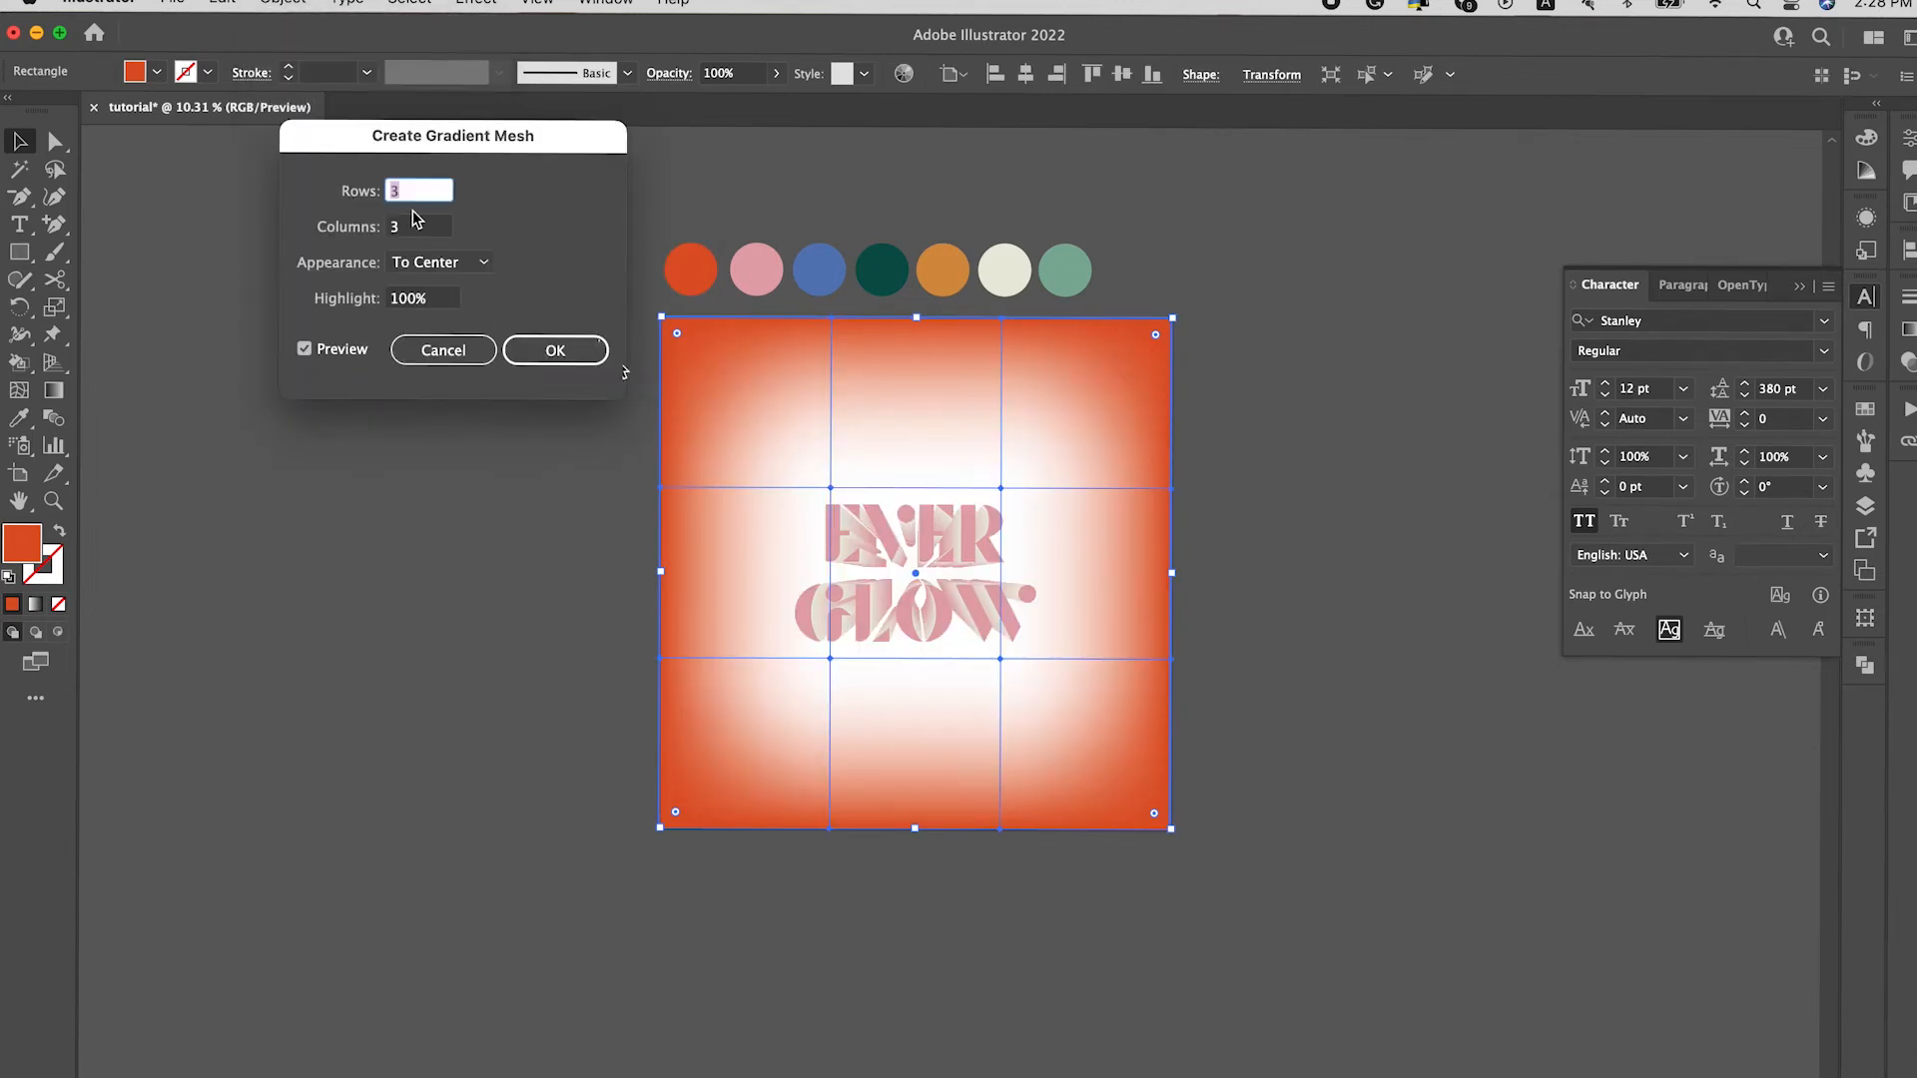
drag(435, 145, 603, 396)
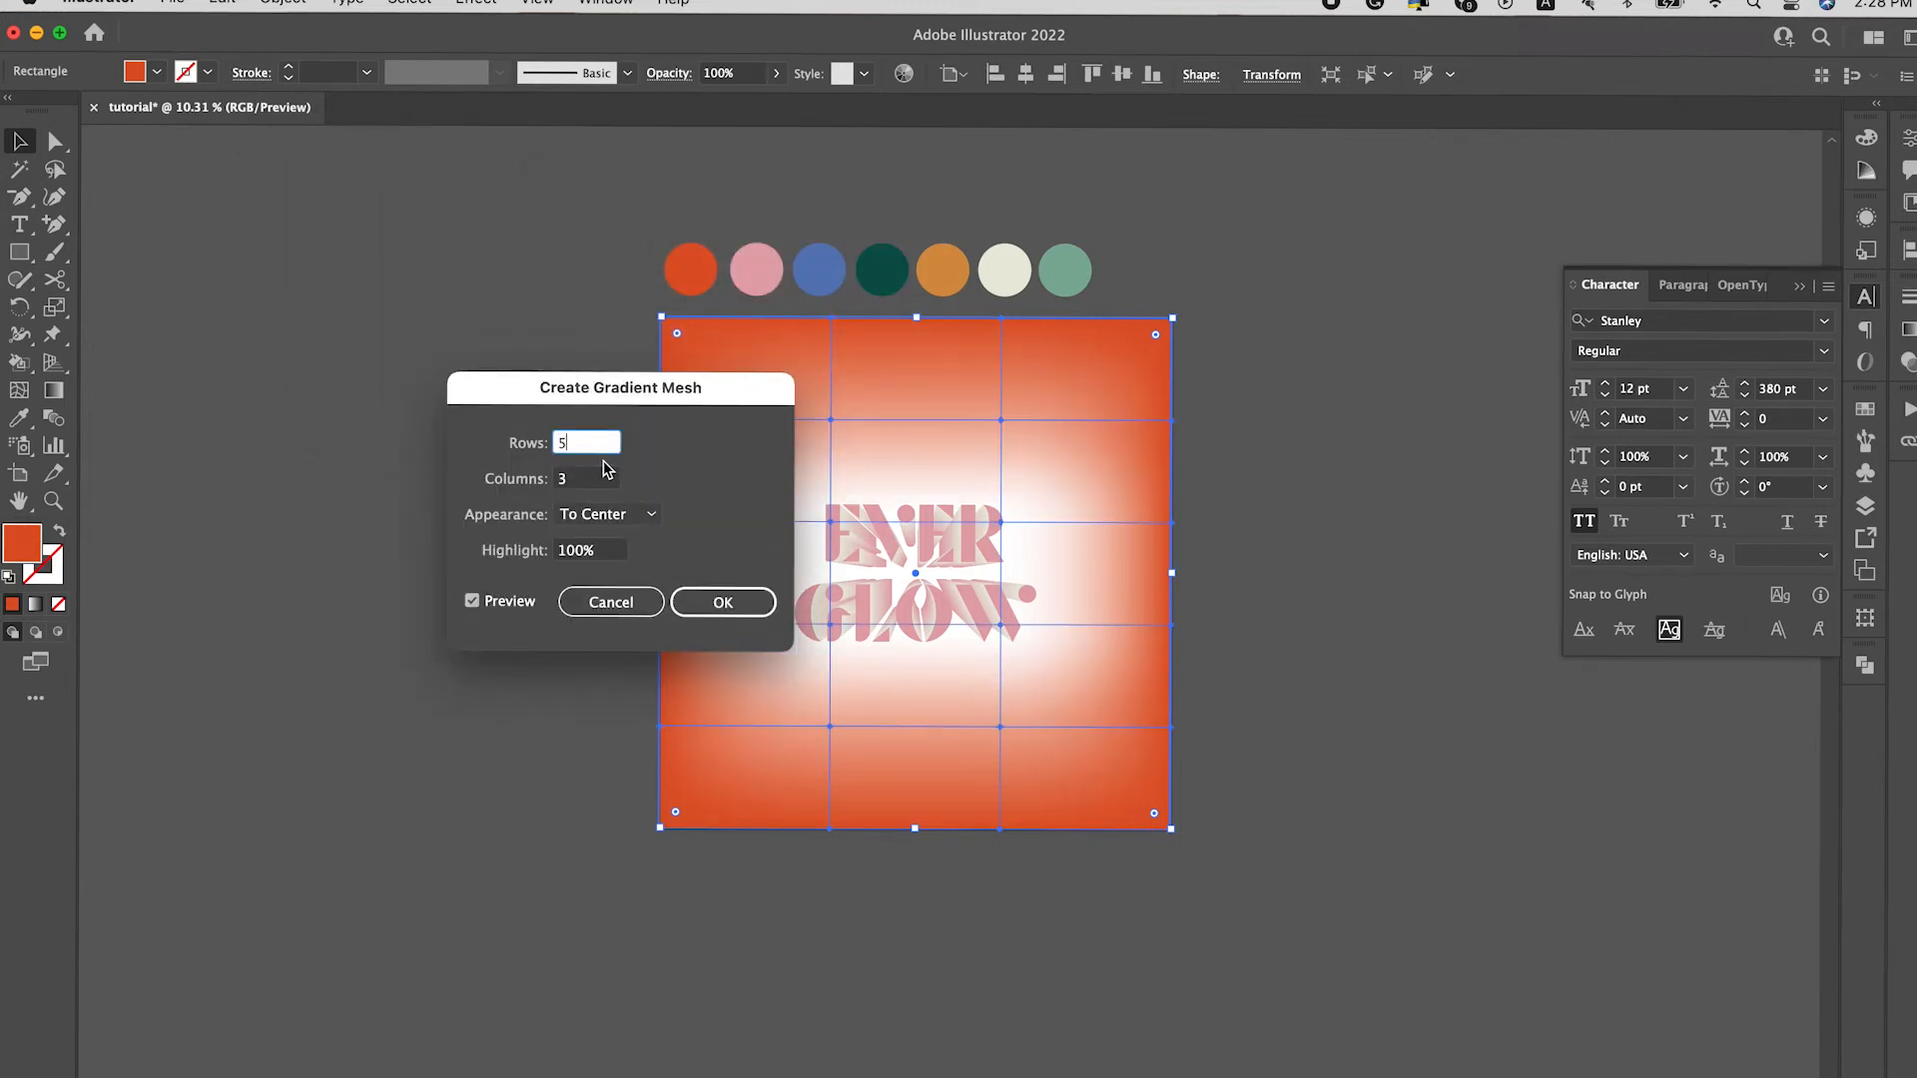
key(BackSpace)
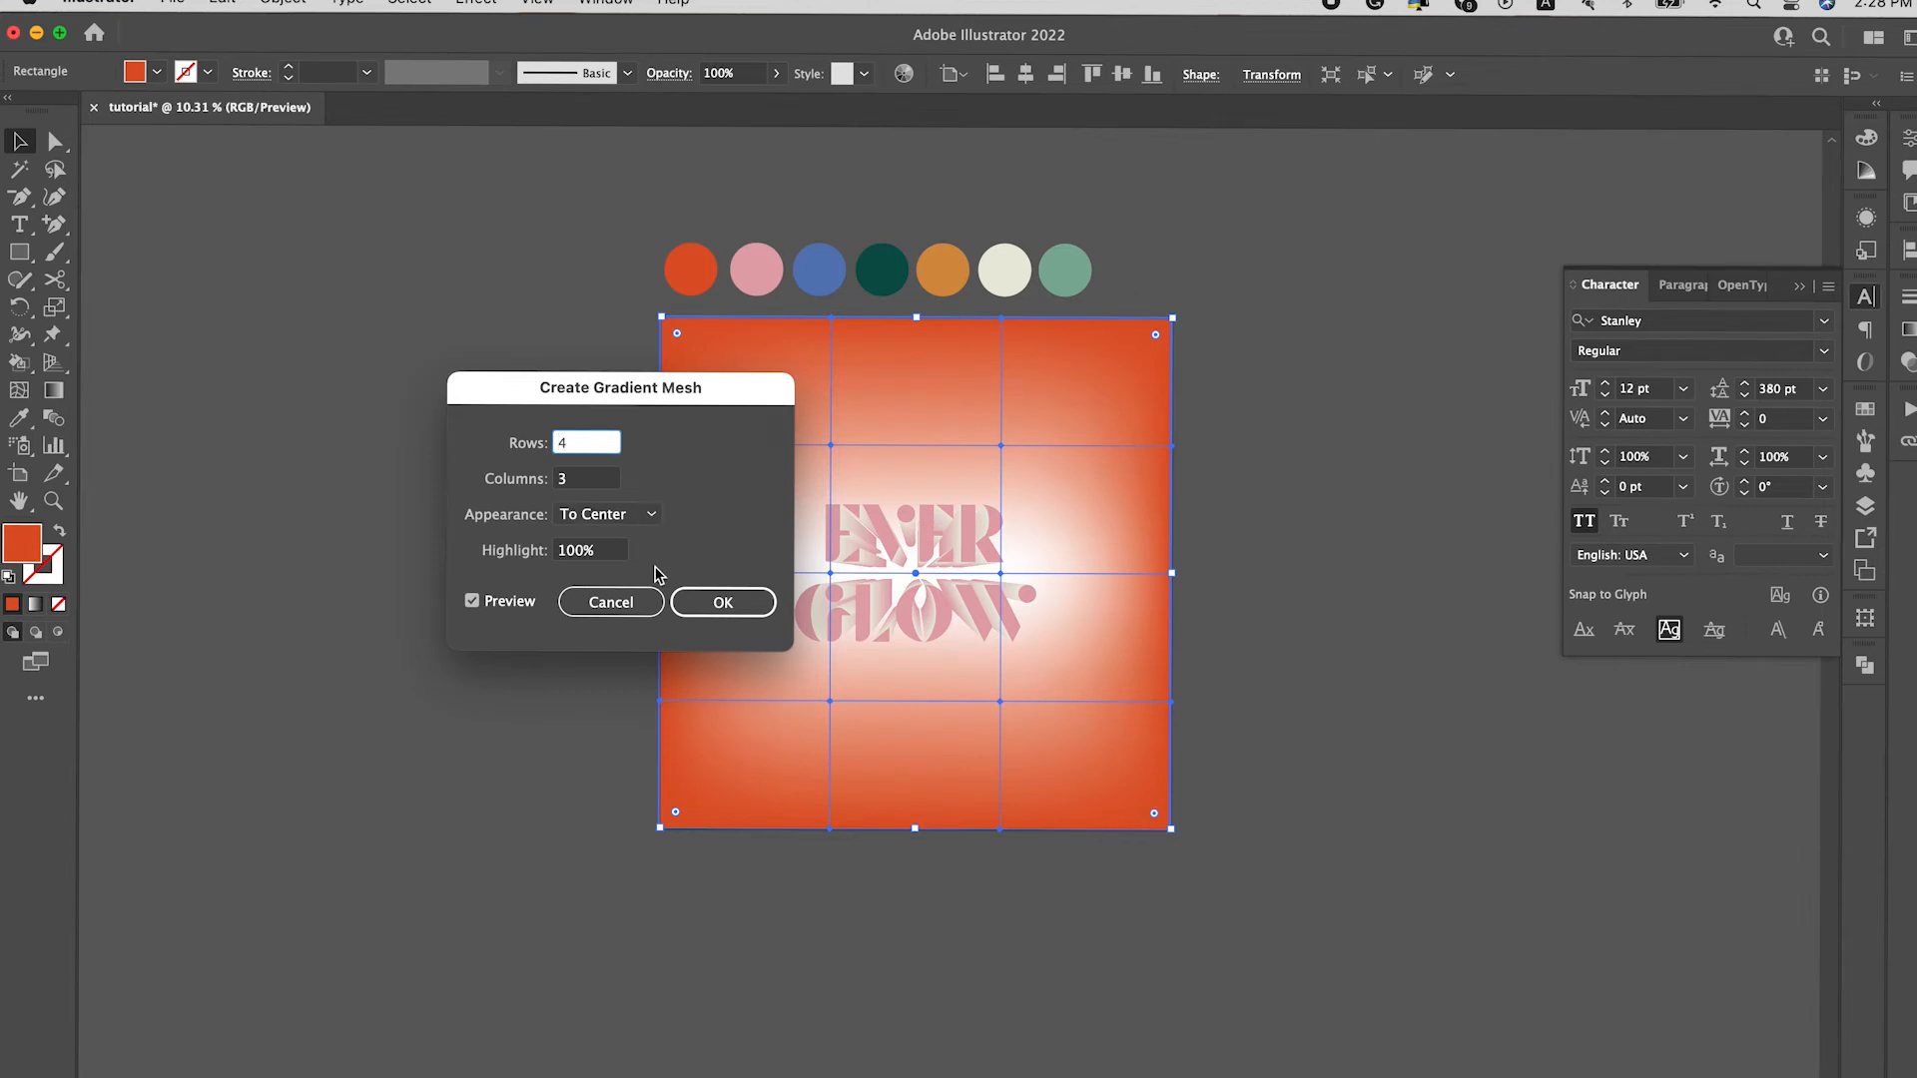
click(734, 602)
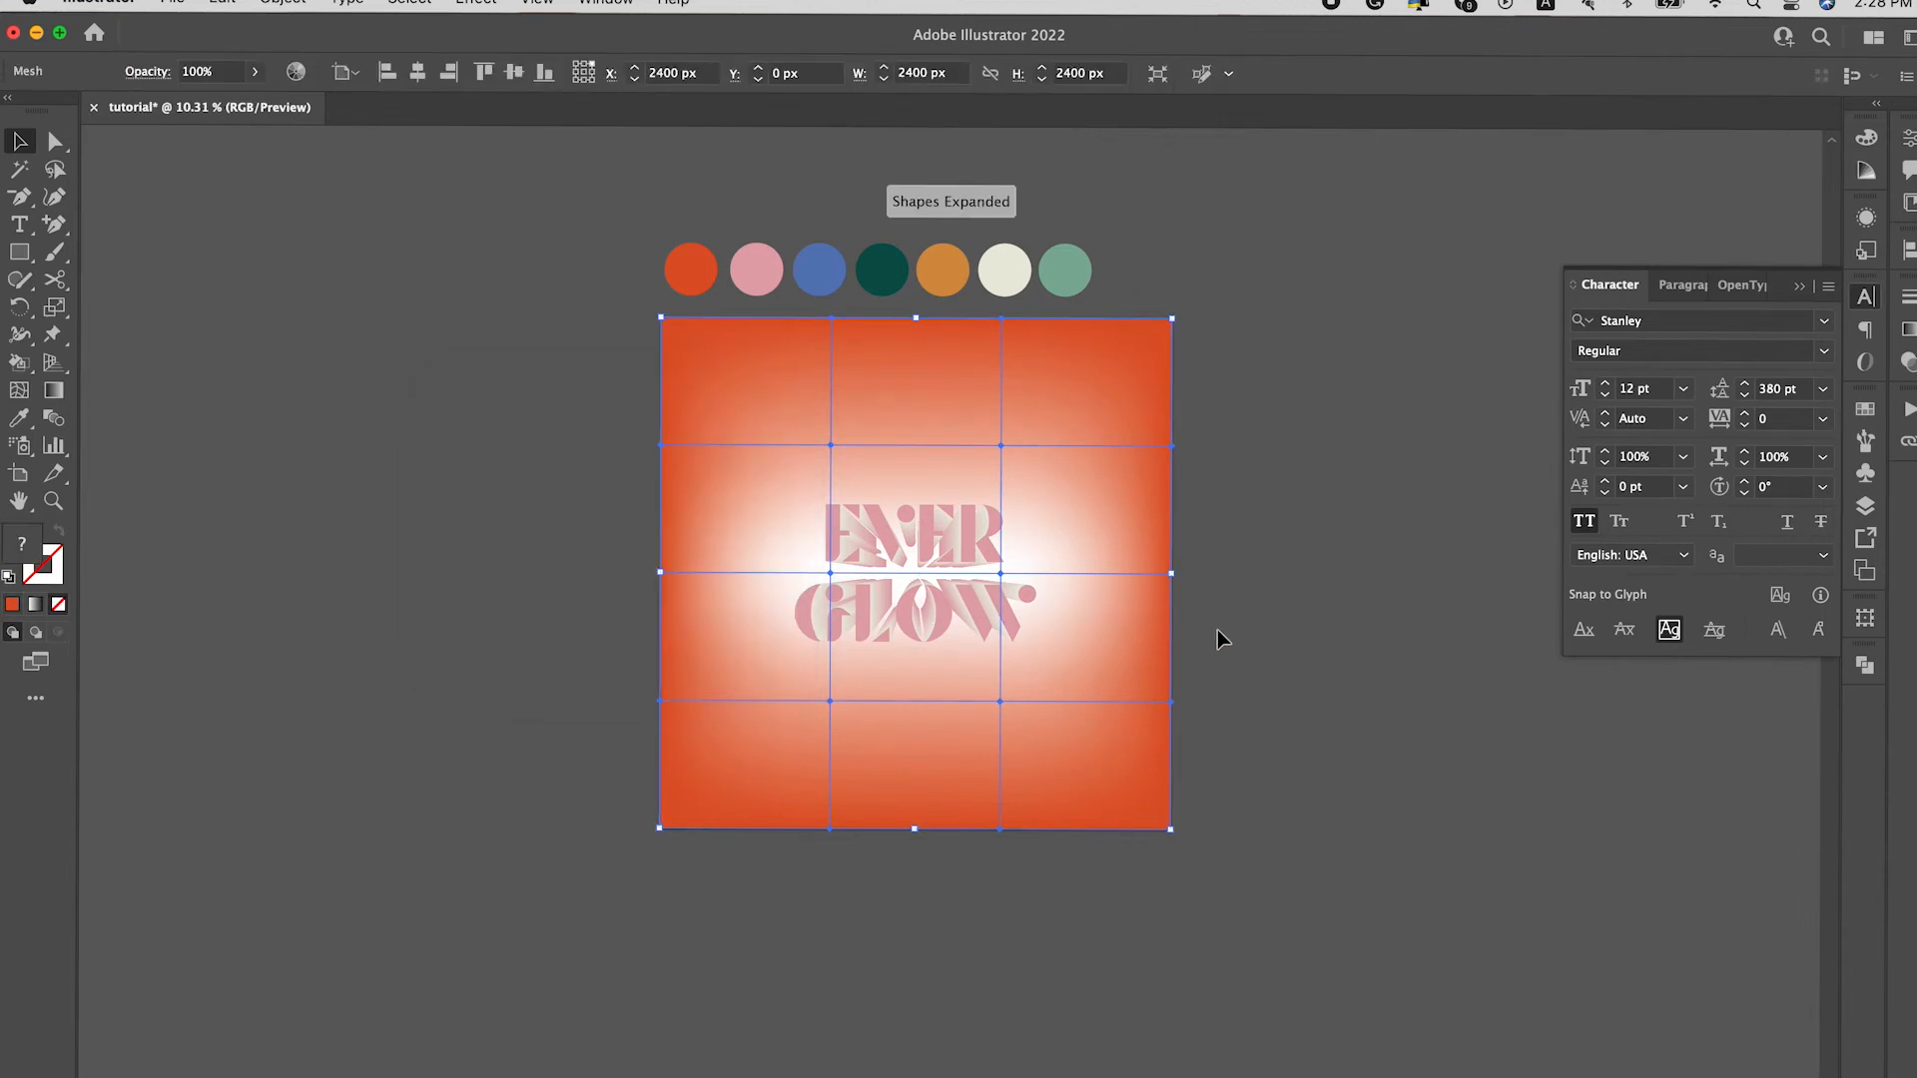
Step: Select only the lettering group and display the document's layers
shift+click(838, 521)
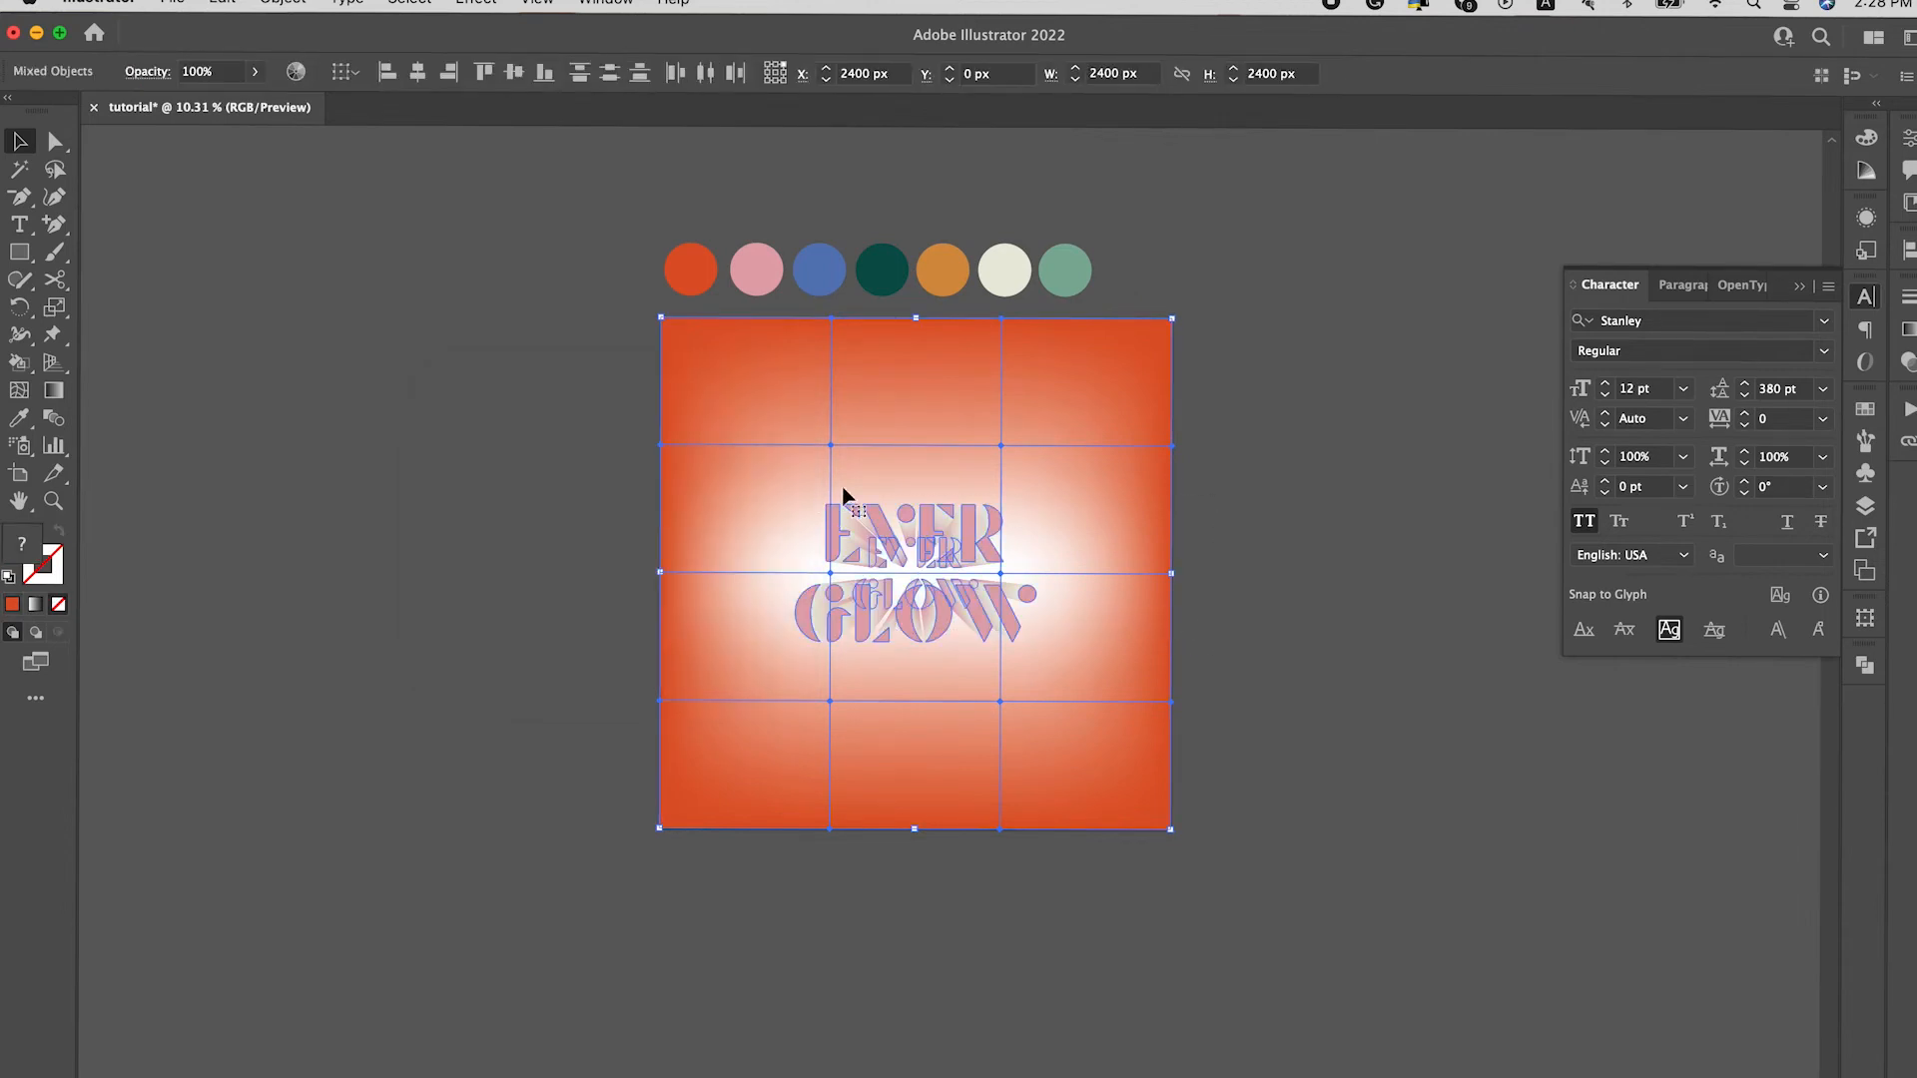
shift+click(1100, 474)
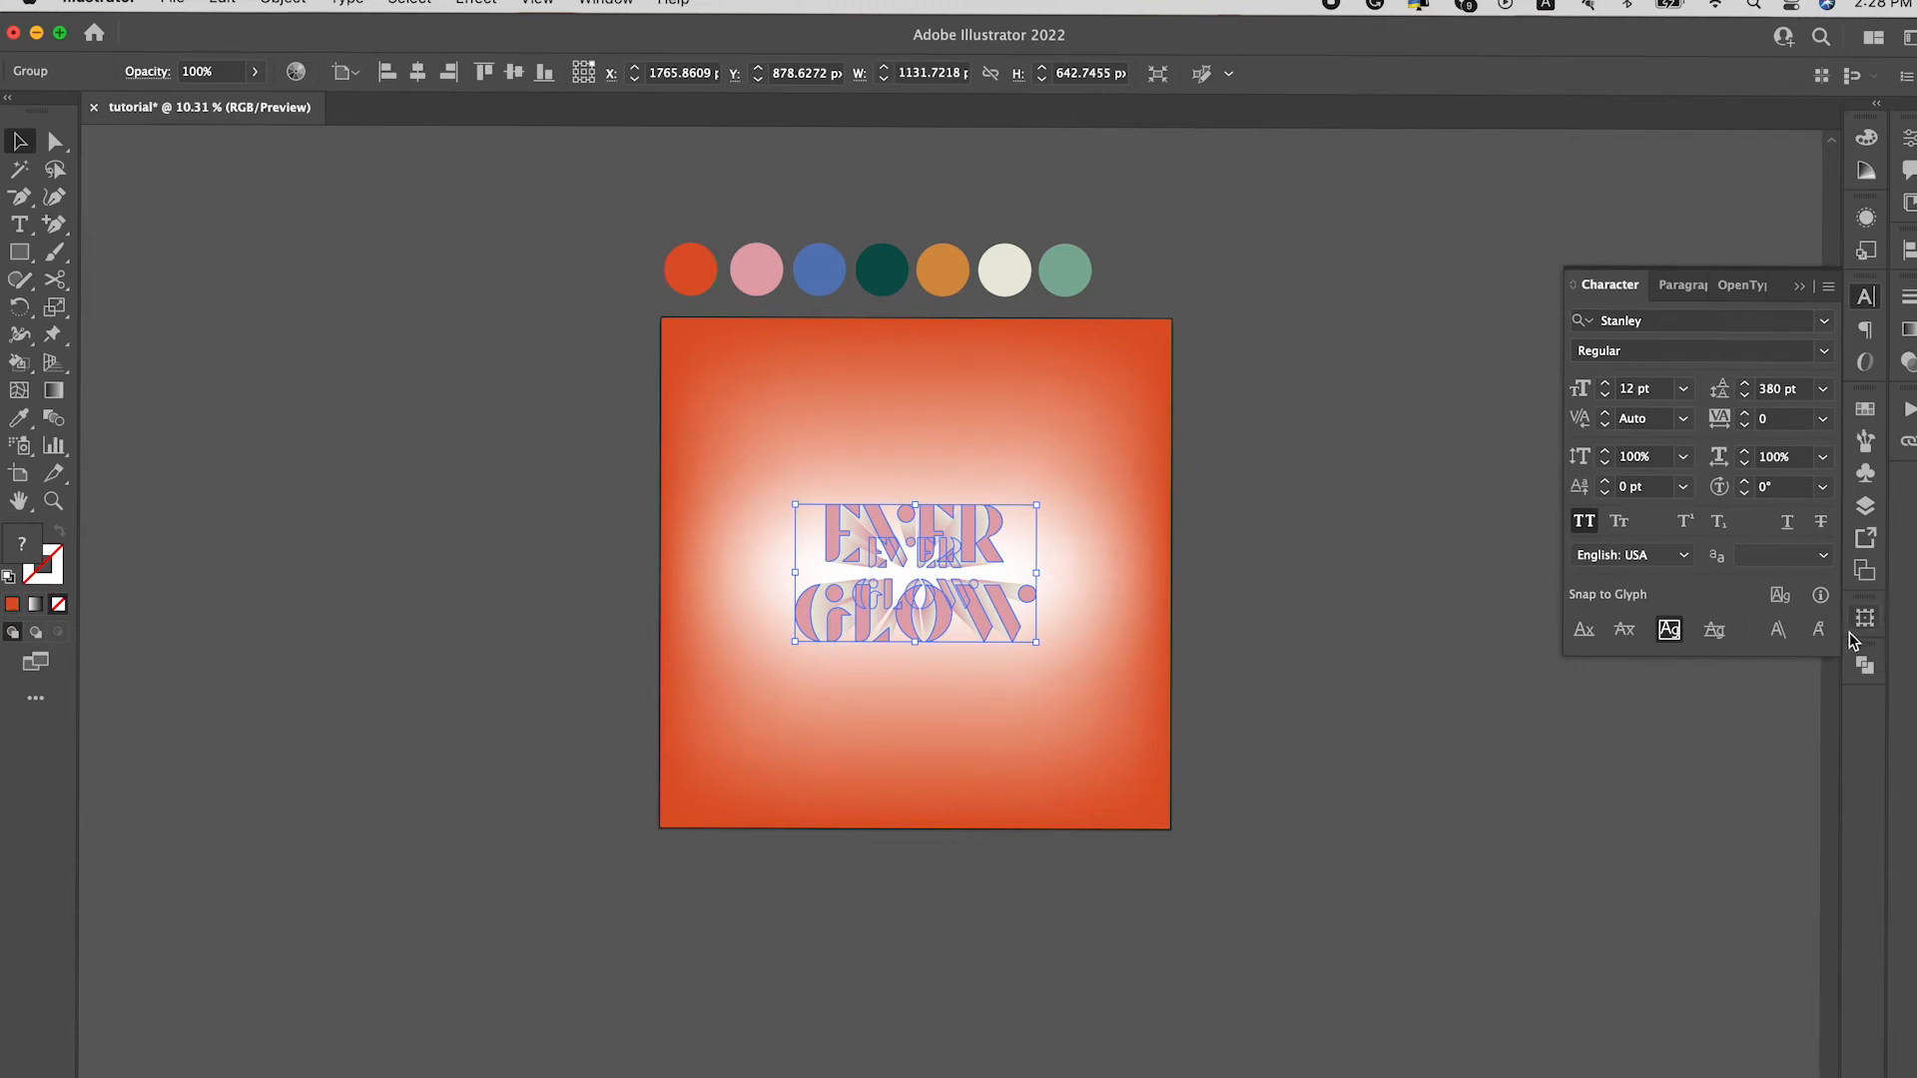
click(1864, 509)
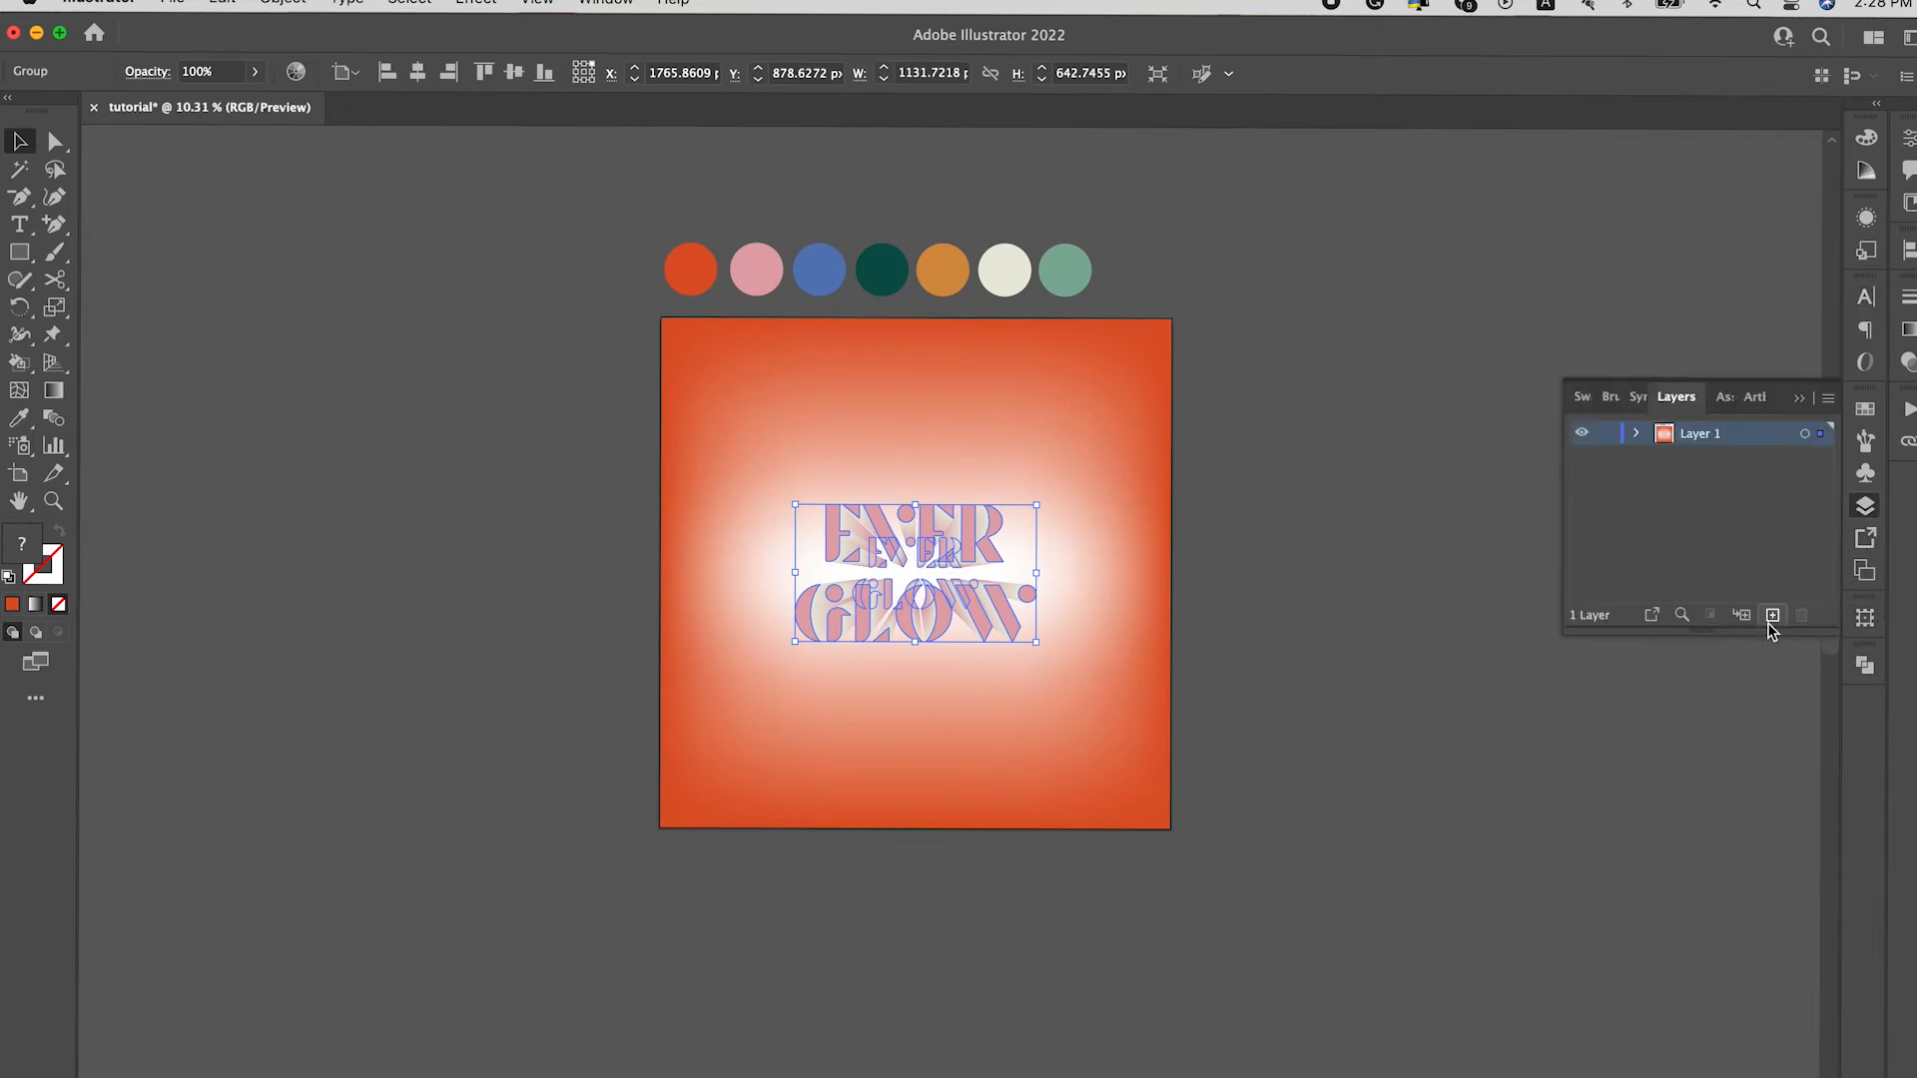
click(1262, 557)
Step: Colour the inner mesh points at X 1600, Y 600 px and X 800, Y 1200 px, trying the dark green and settling on the palette blue
click(1101, 545)
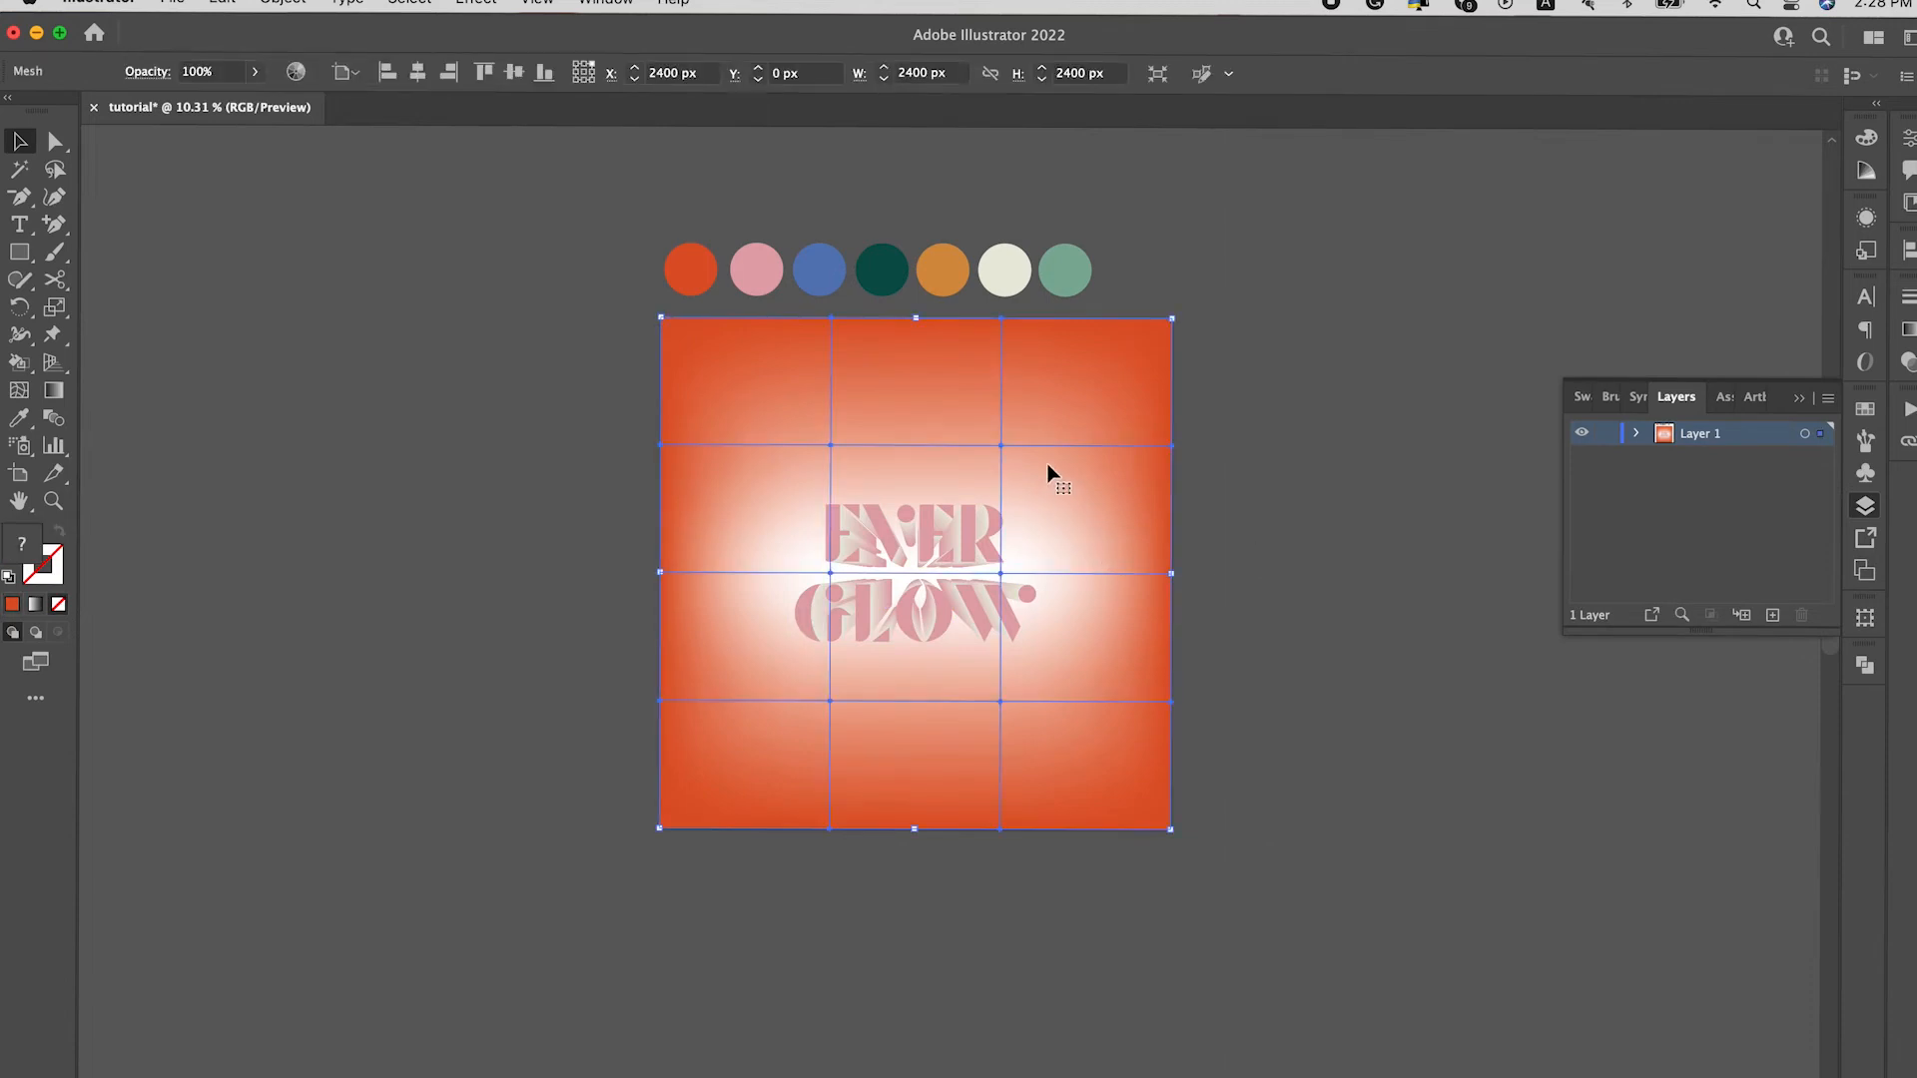
key(a)
click(1001, 444)
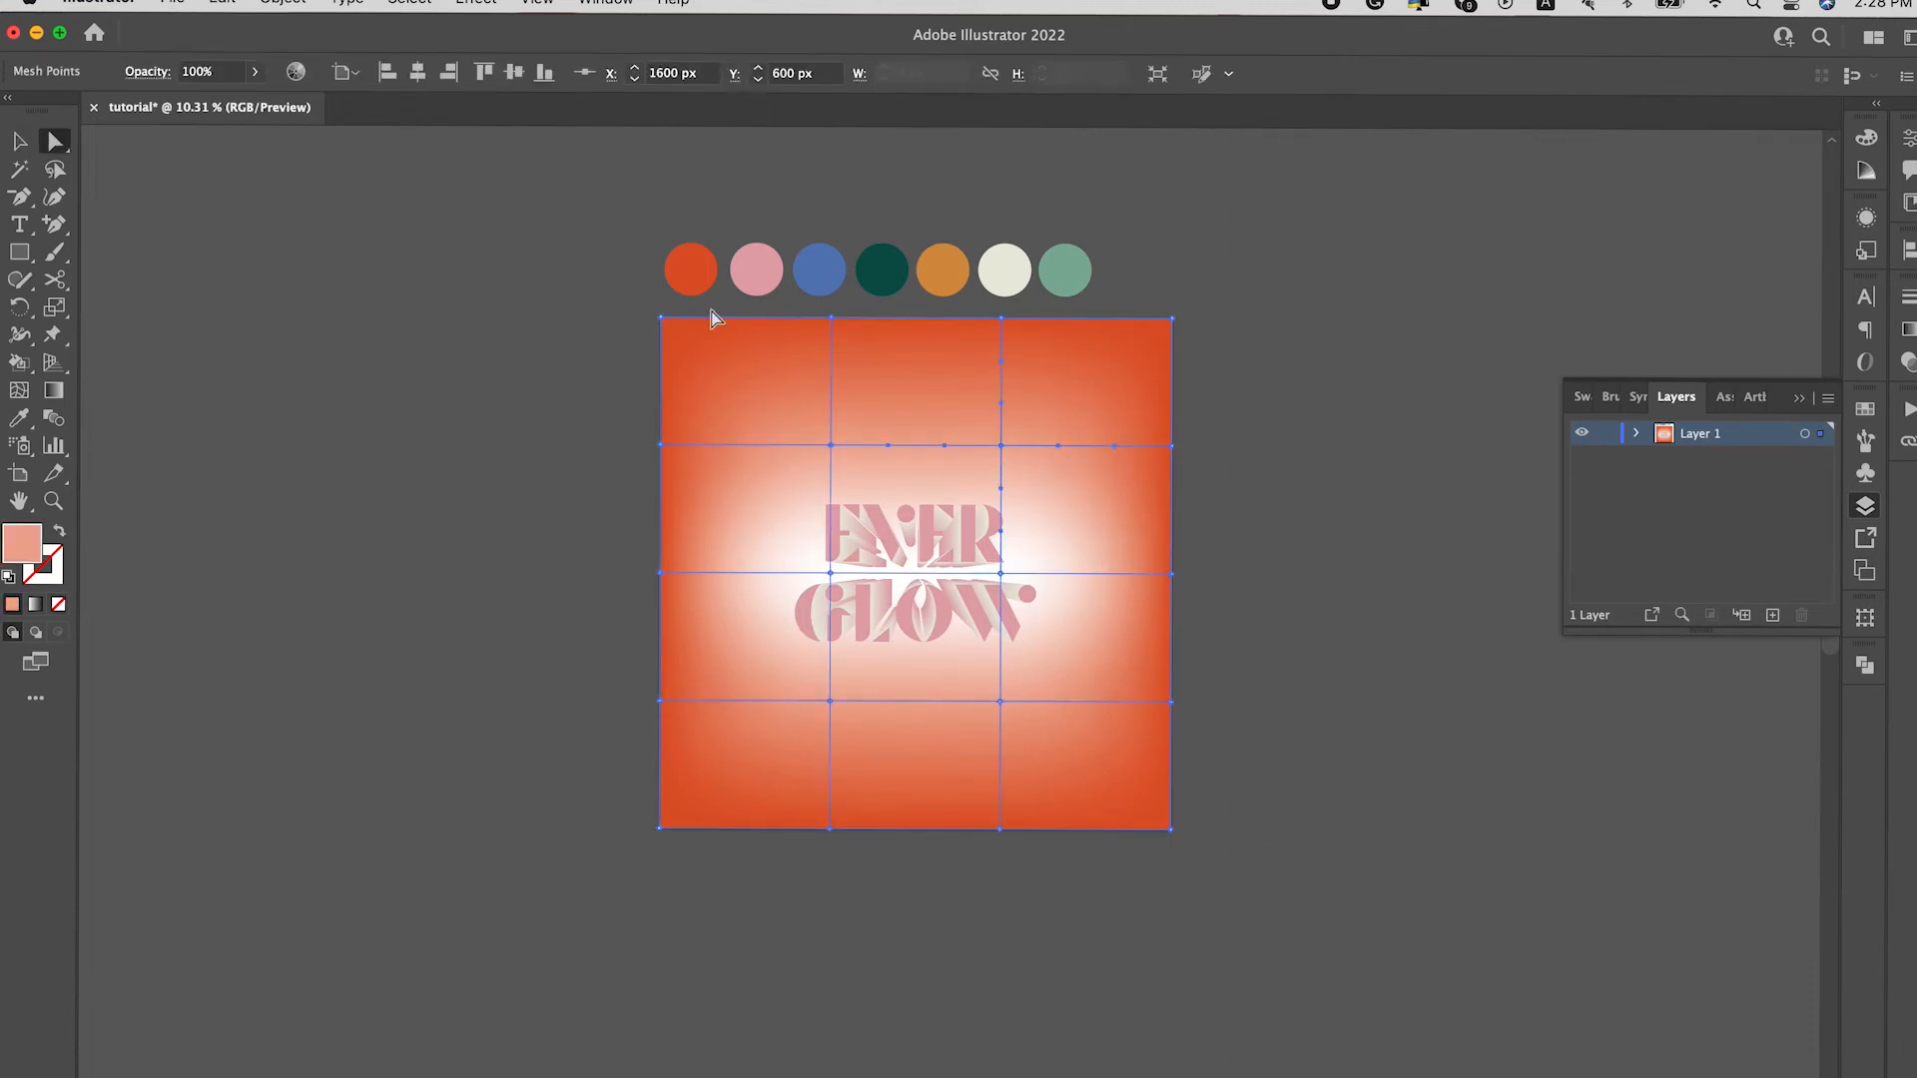
shift+click(831, 572)
key(i)
click(880, 268)
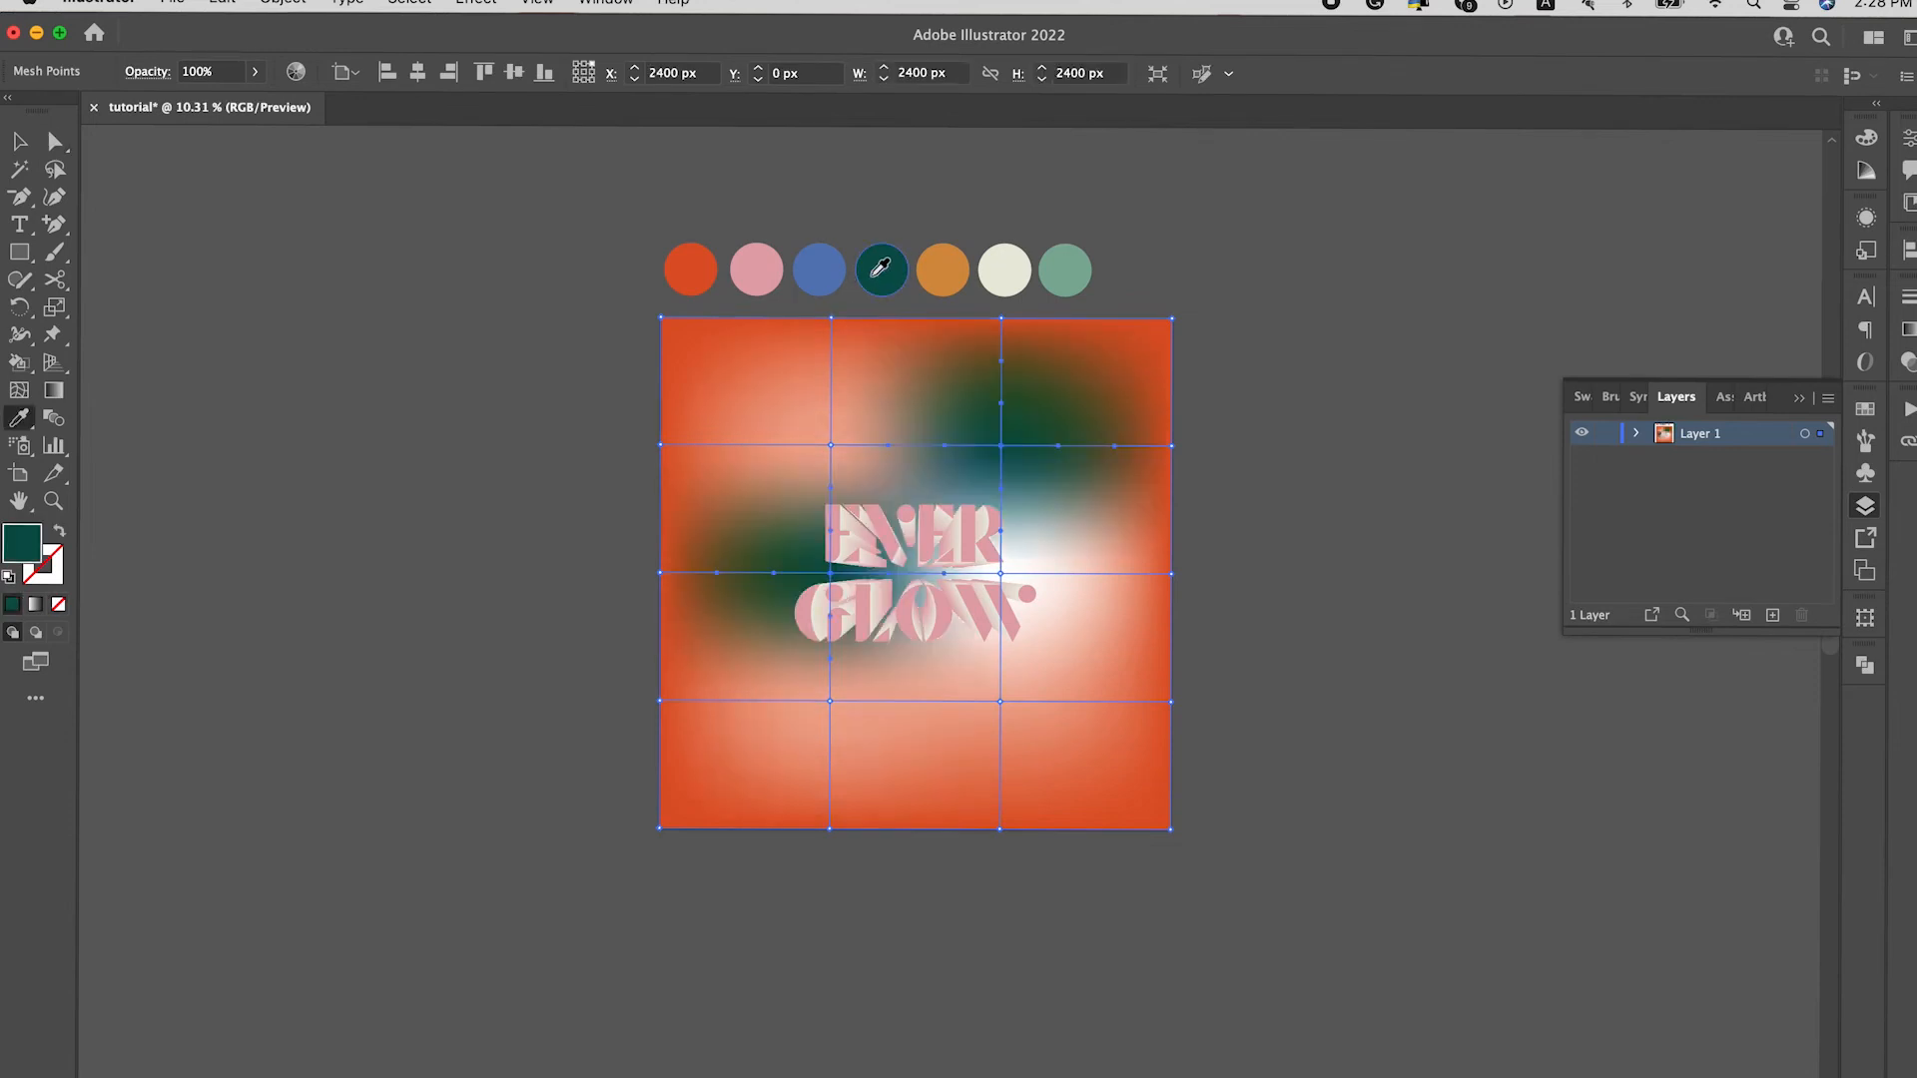
click(835, 267)
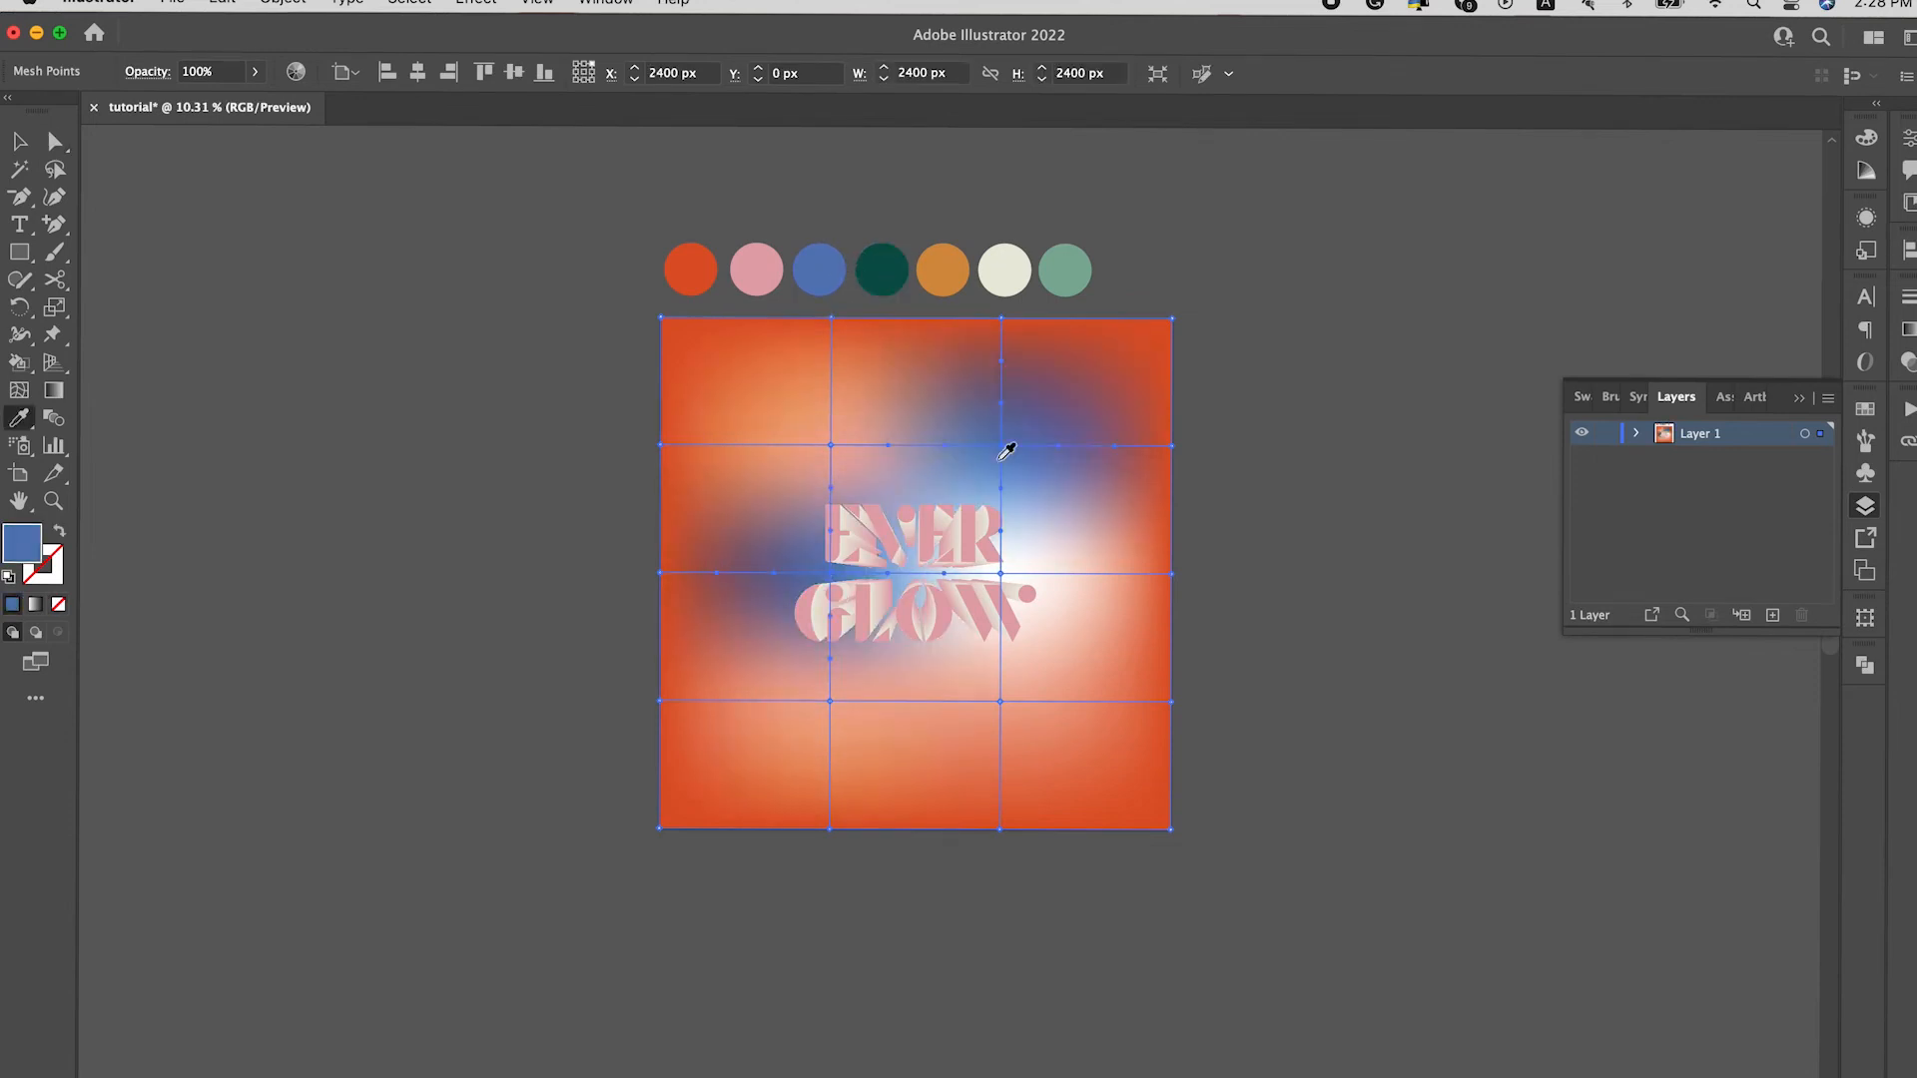
Step: Move the lower blue mesh point to about X 634, Y 1488 px and shift the upper blue point slightly down and outward
key(a)
click(830, 573)
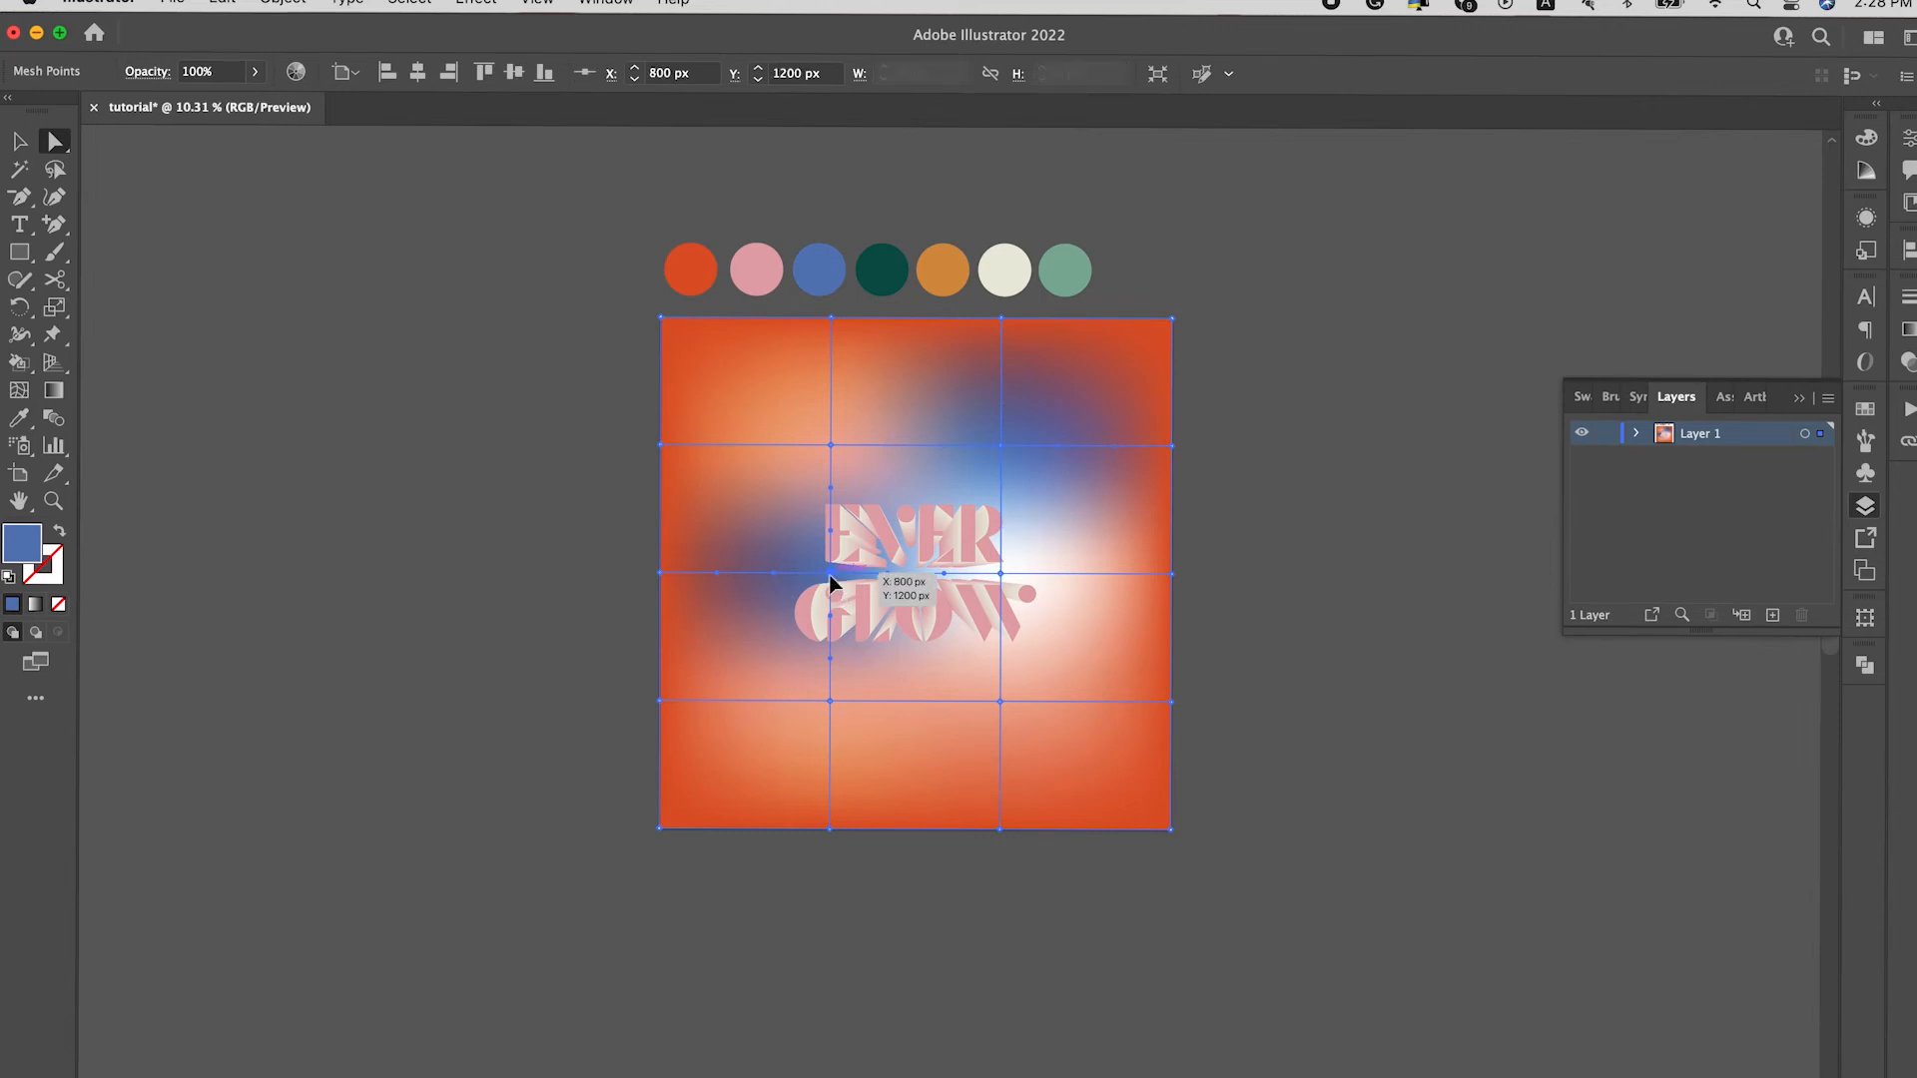
drag(825, 577, 795, 633)
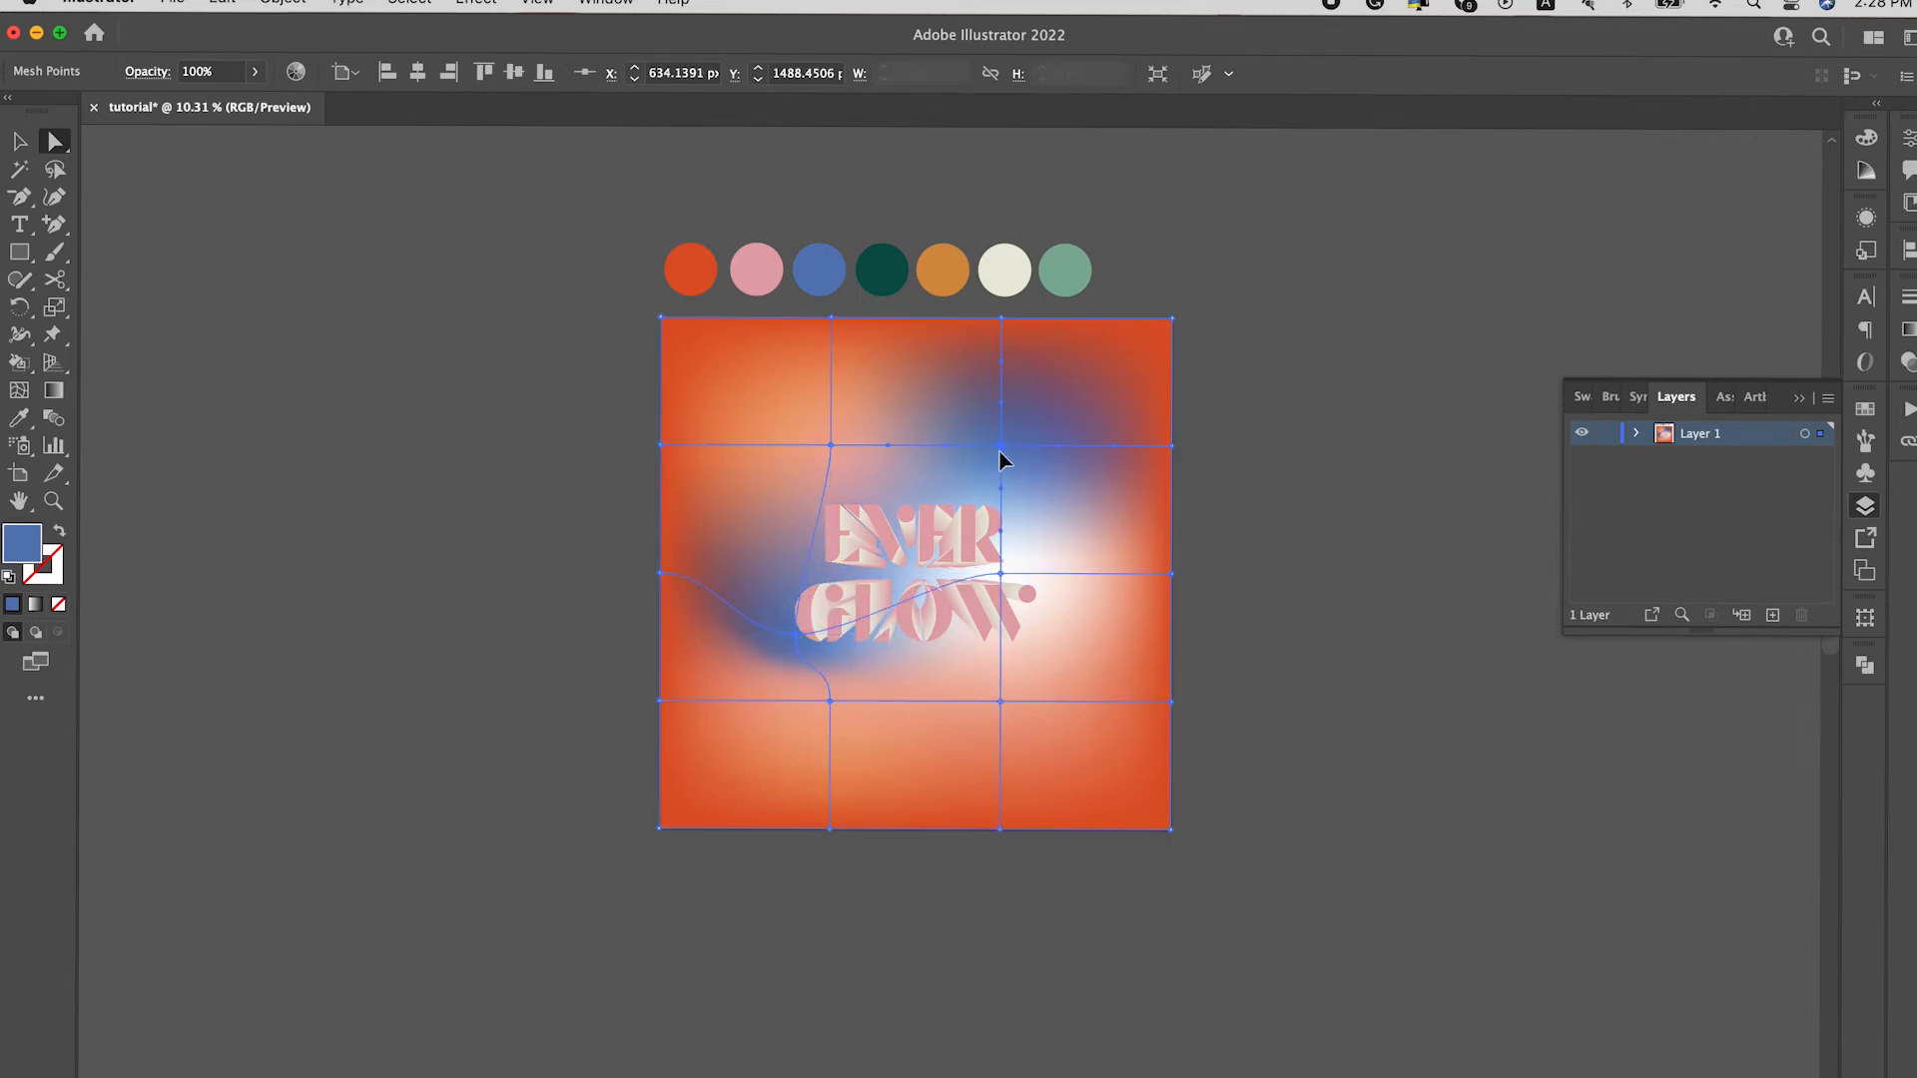
drag(1001, 447, 1028, 466)
Step: Colour the mesh point at X 1600, Y 1200 px ochre and those at X 800, Y 1800 and X 800, Y 600 px pink
click(1001, 573)
key(i)
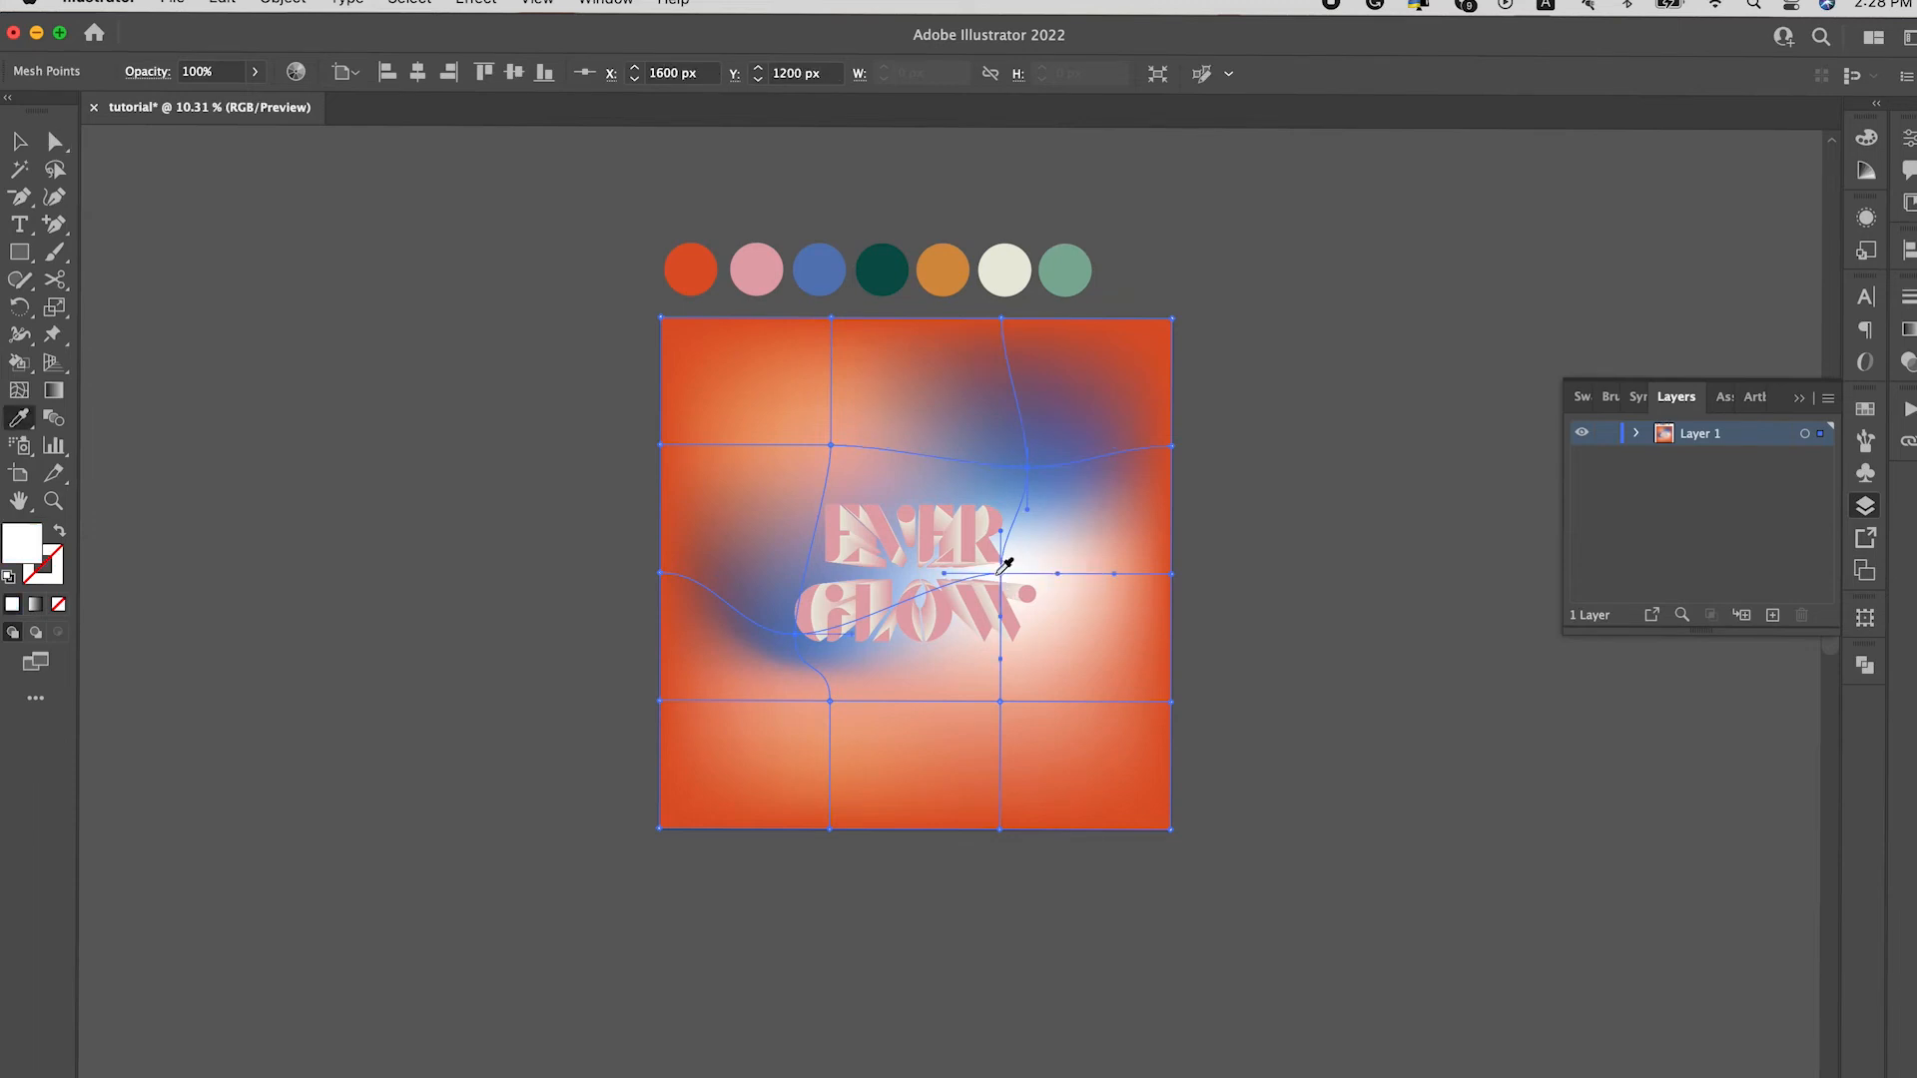
click(944, 268)
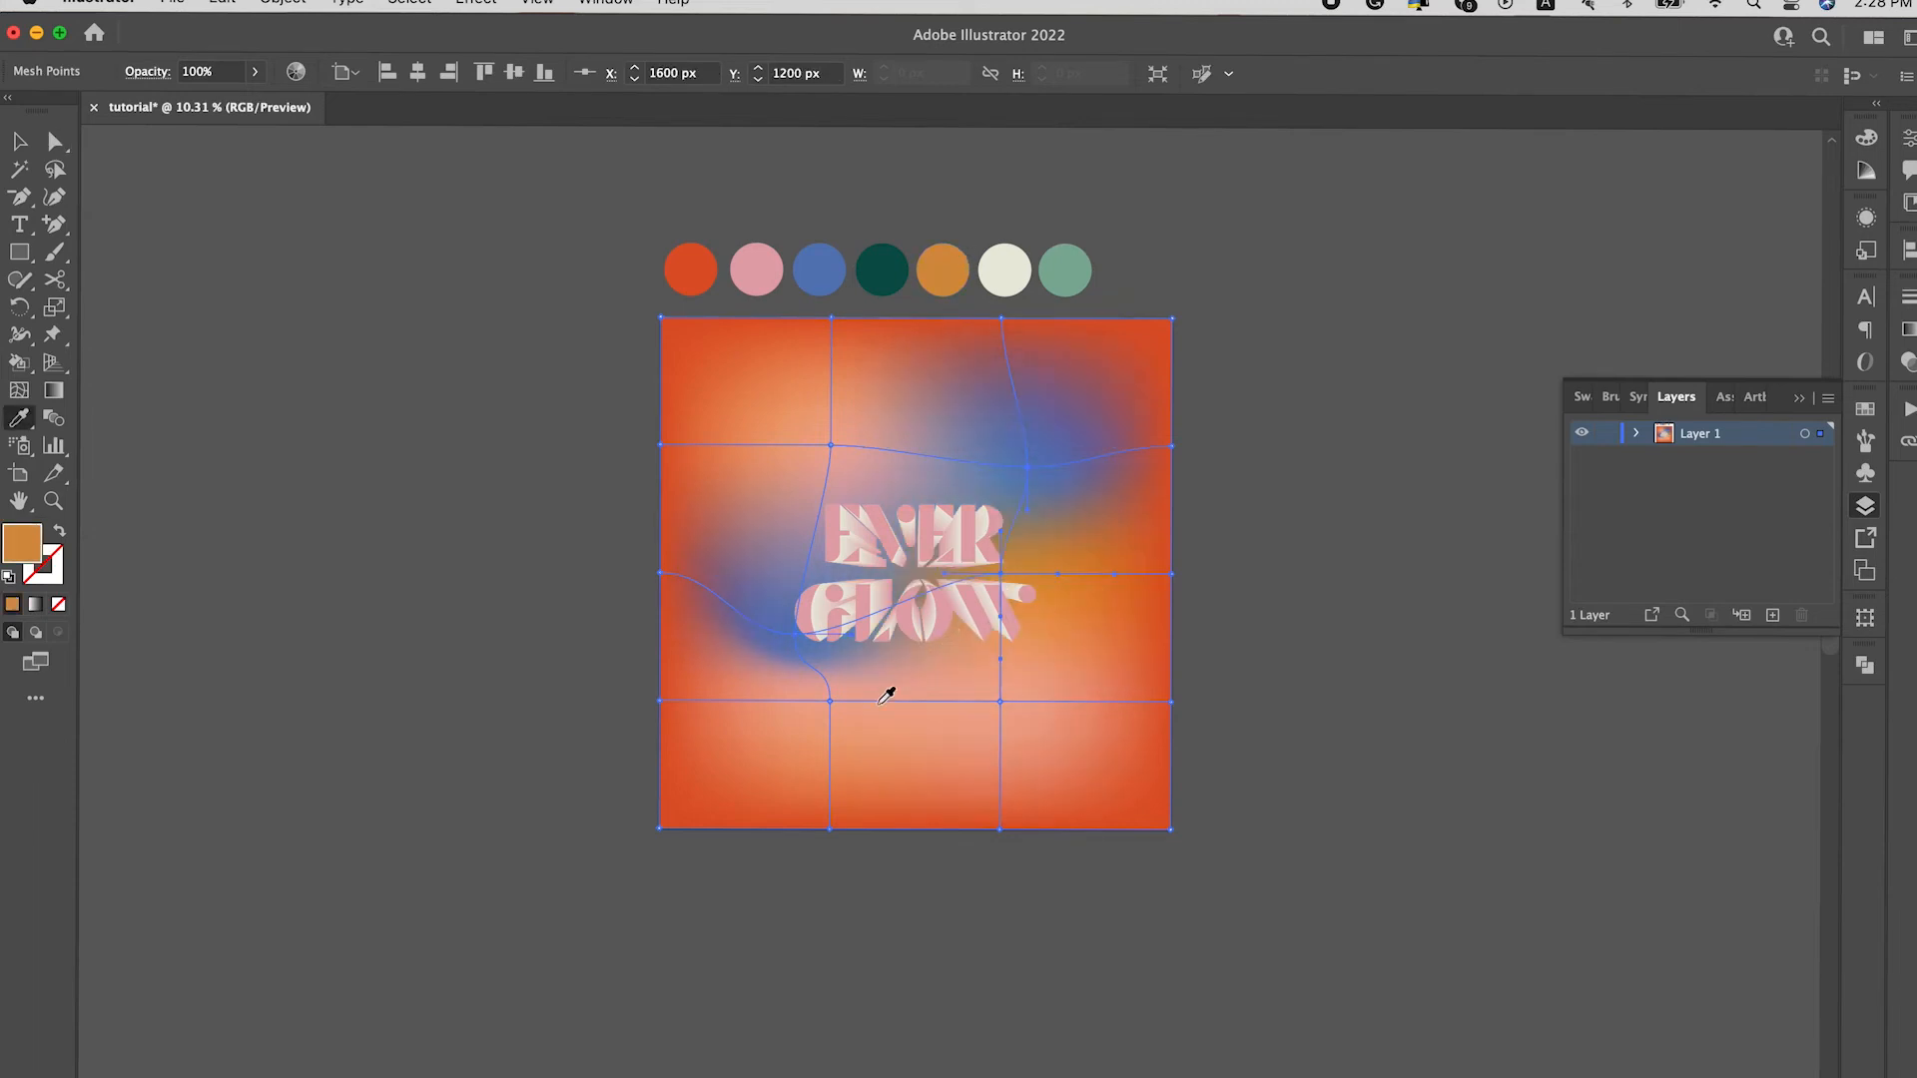
super+click(830, 701)
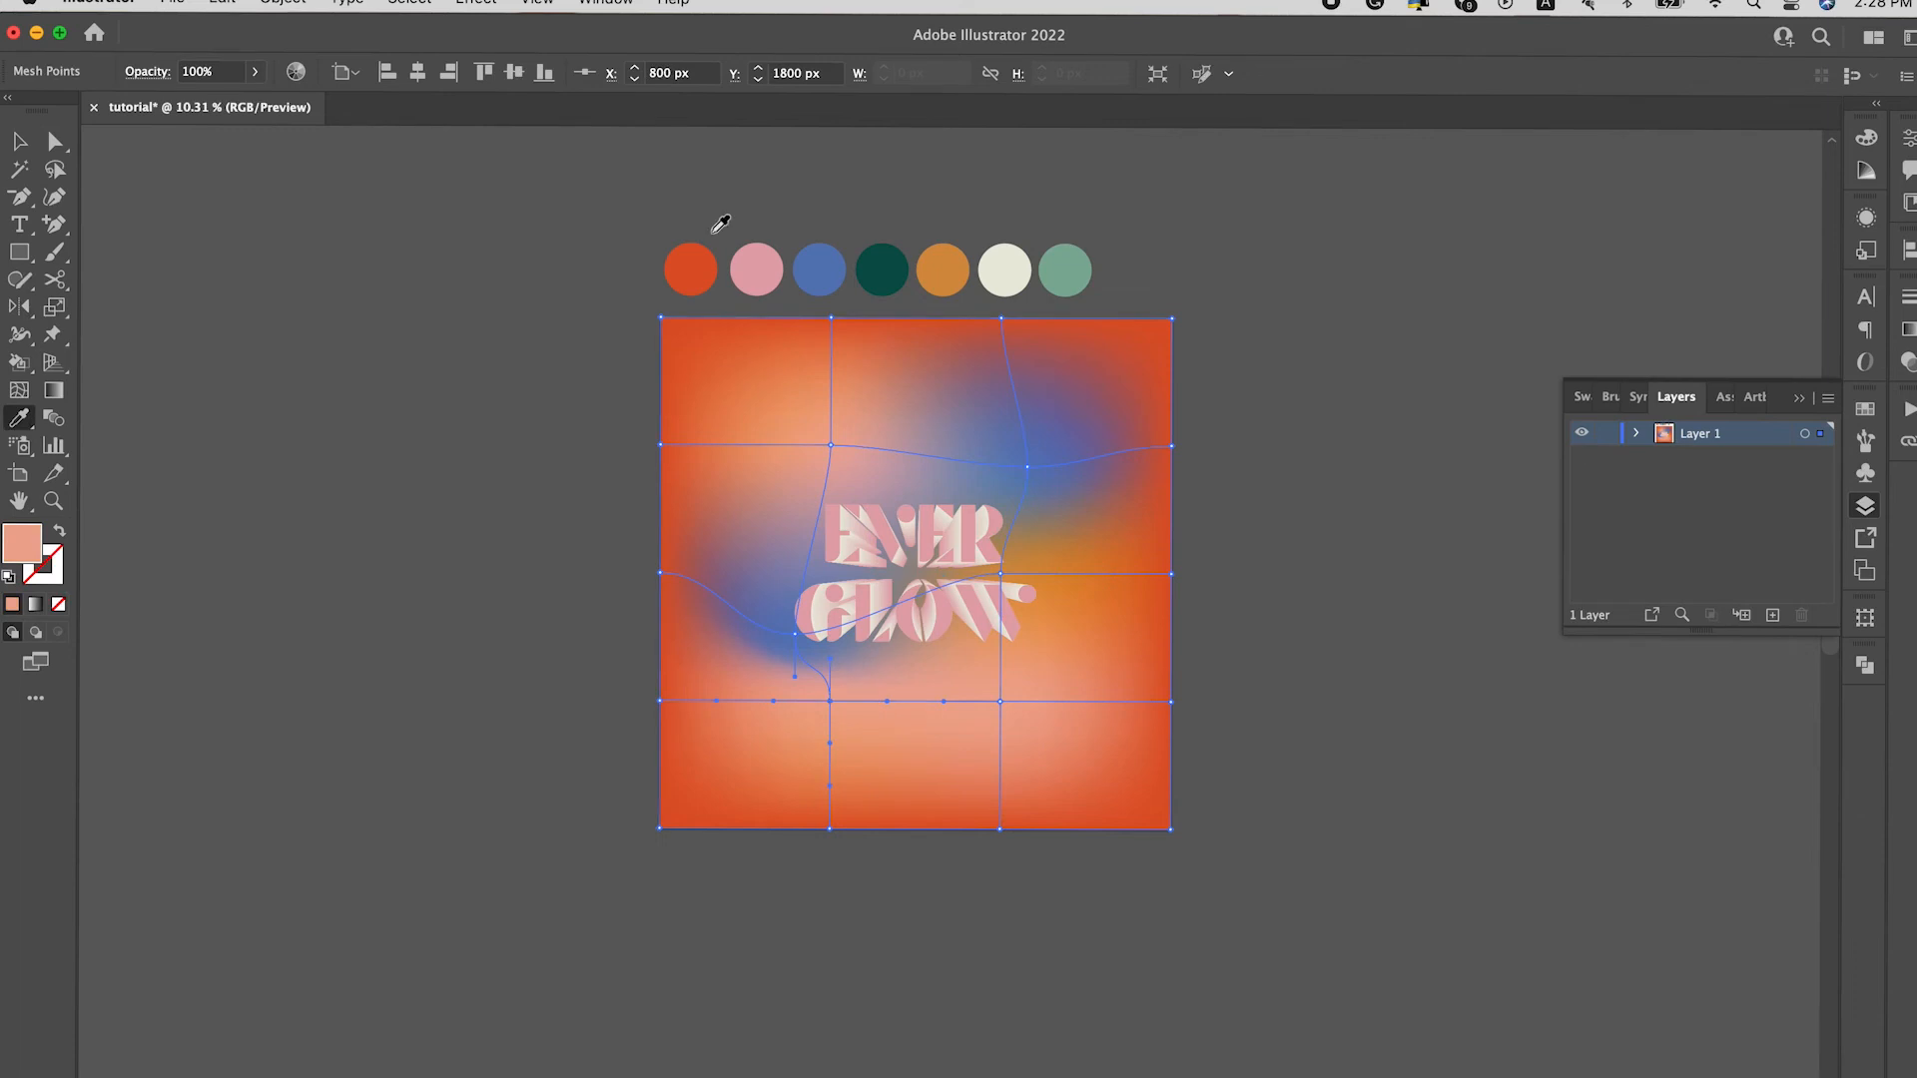
super+click(829, 445)
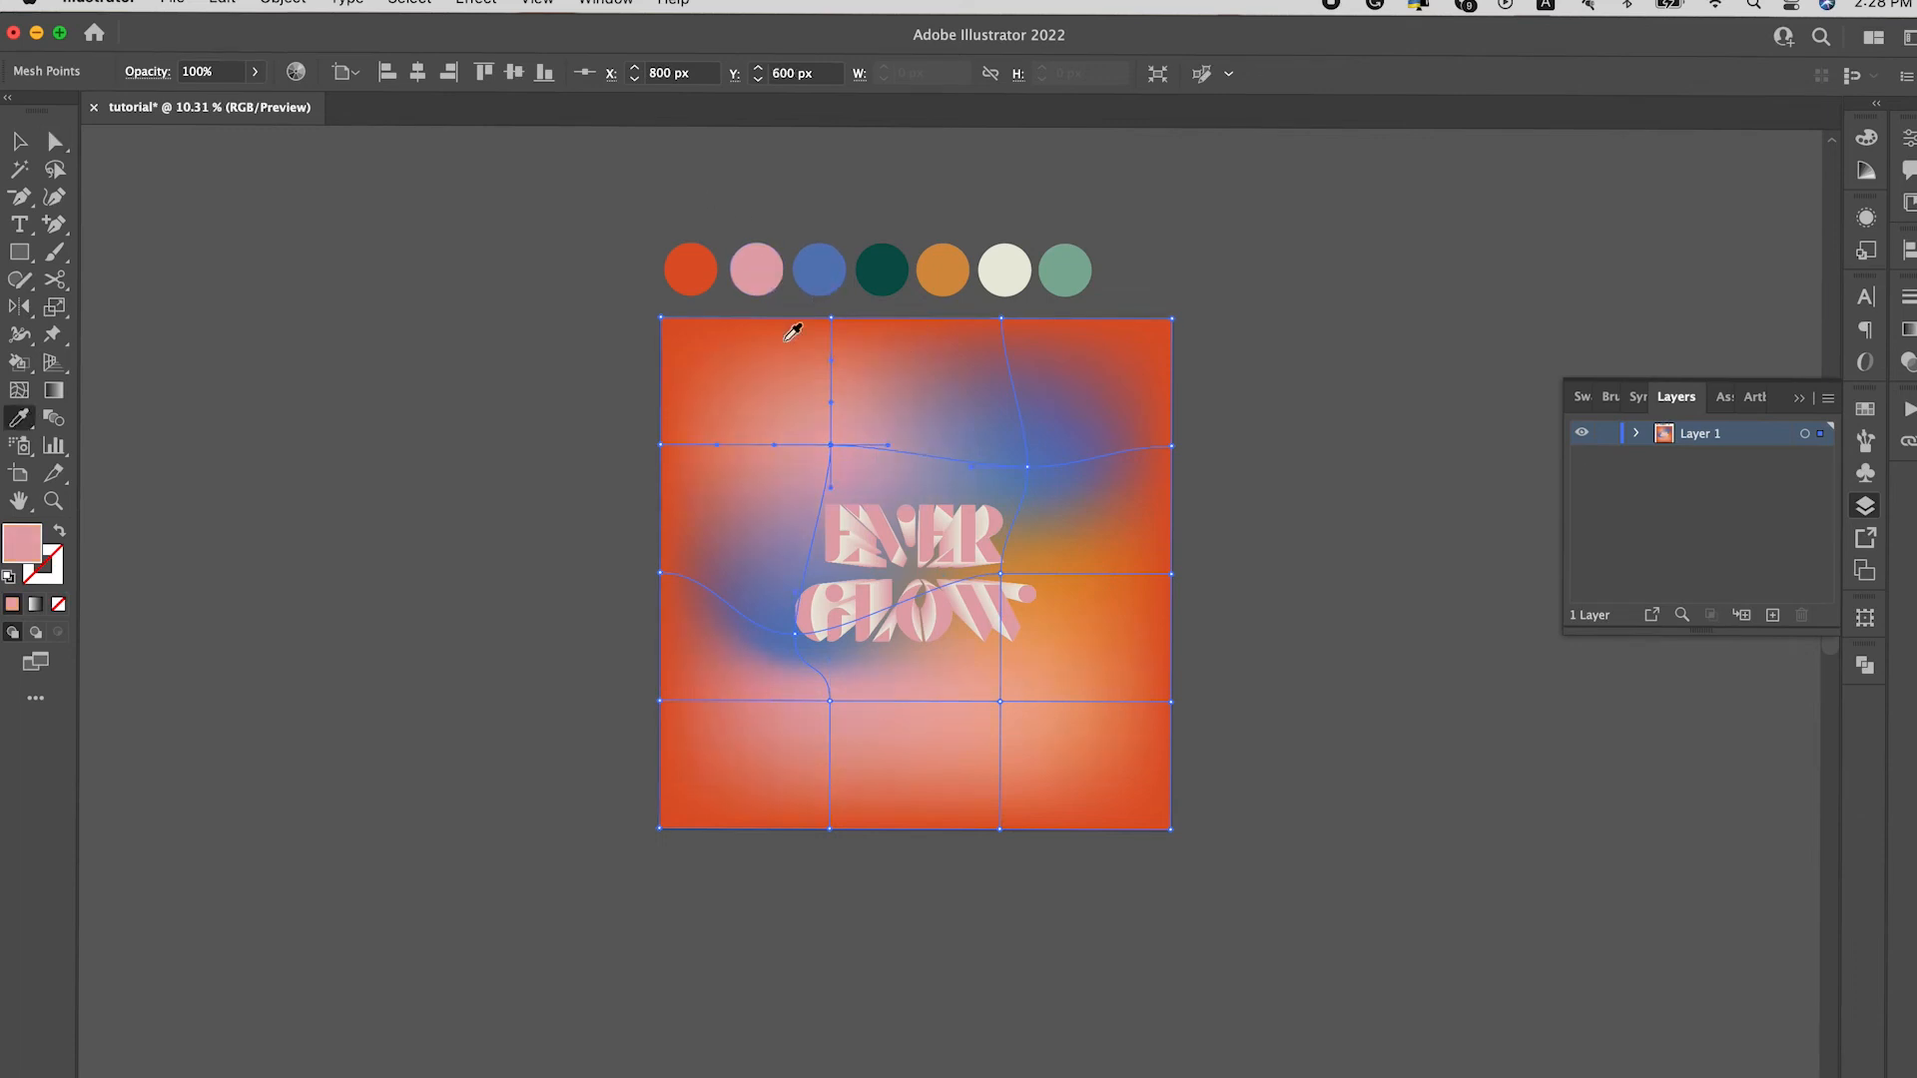
Step: Warp the gradient by moving the upper pink point inward, the ochre point outward, the two lower inner points downward and the upper blue point toward the centre
key(a)
drag(833, 449, 890, 477)
drag(1001, 576, 1058, 557)
drag(1000, 701, 939, 737)
drag(794, 637, 834, 736)
drag(1028, 469, 960, 436)
click(1365, 518)
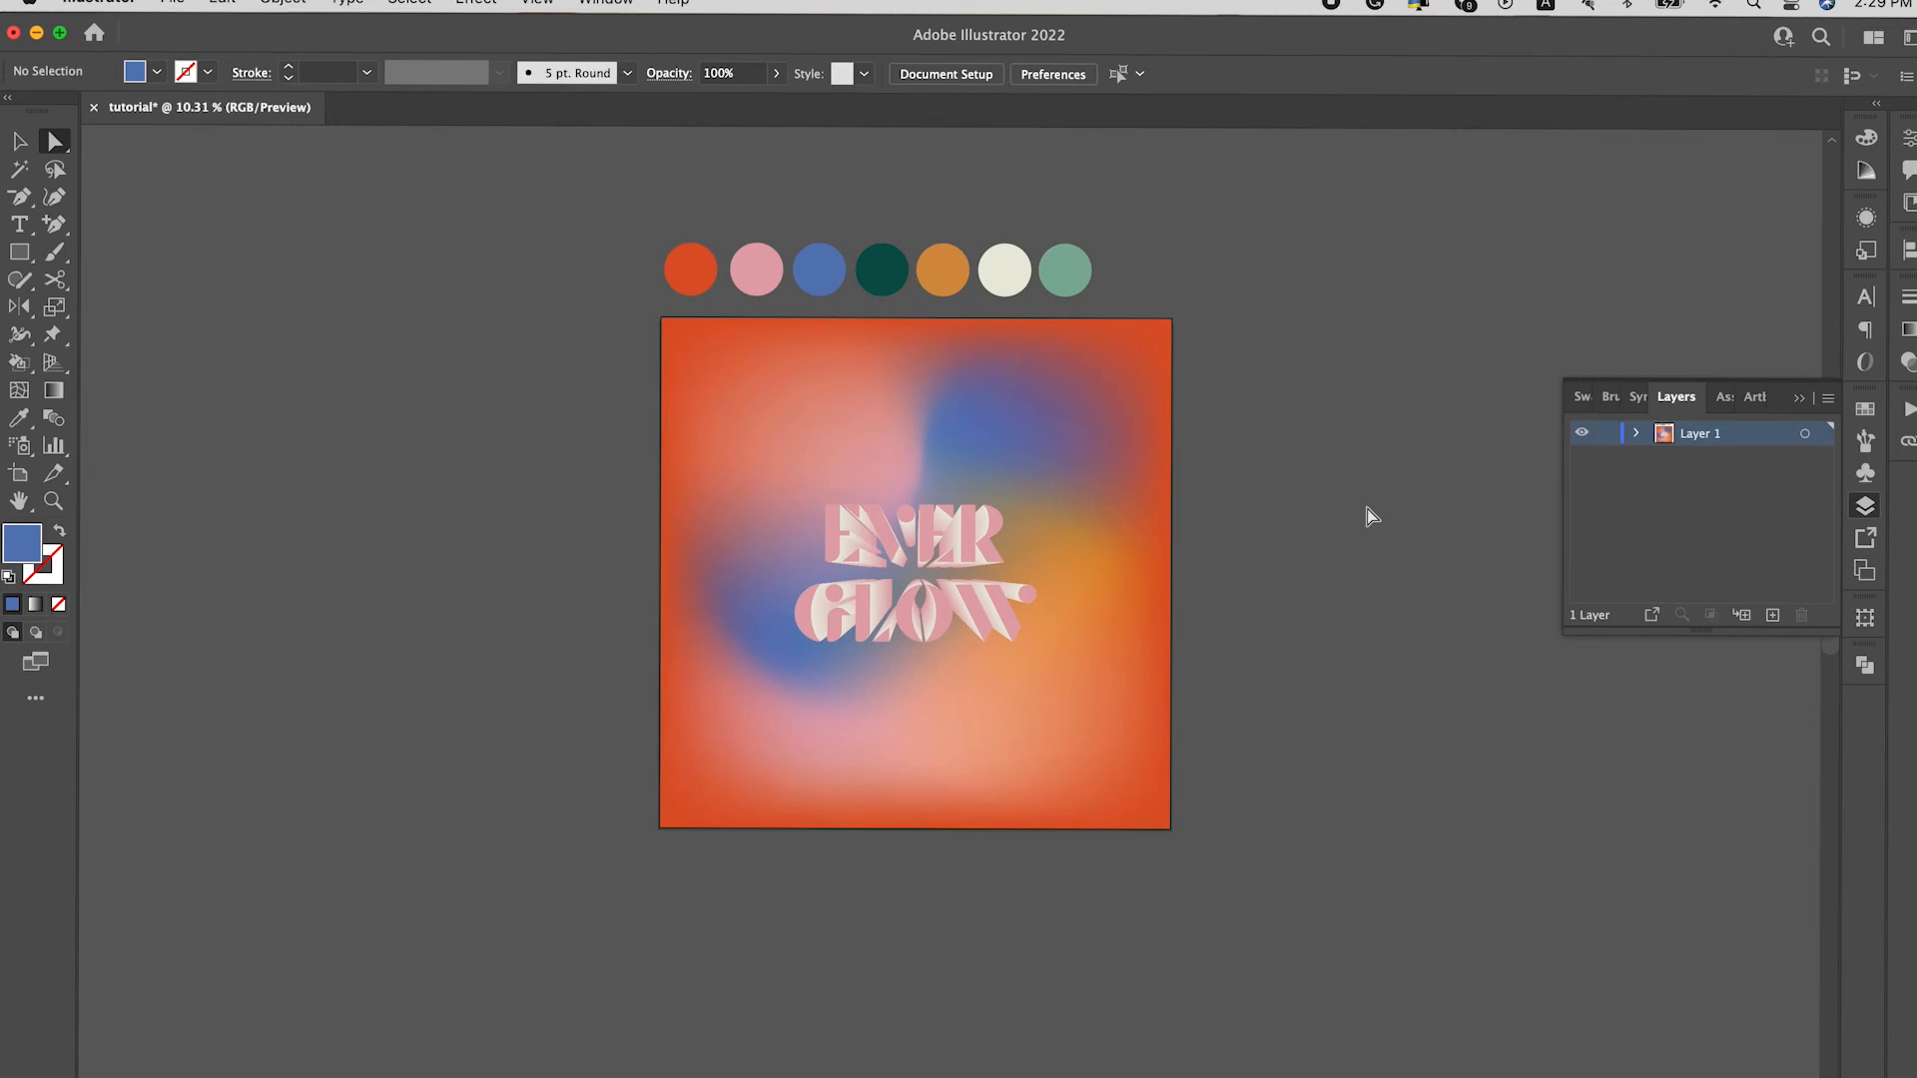
Step: Colour the mesh's lower-right corner point and the right-edge point beside the blue area with the palette pink
click(1171, 703)
click(1172, 828)
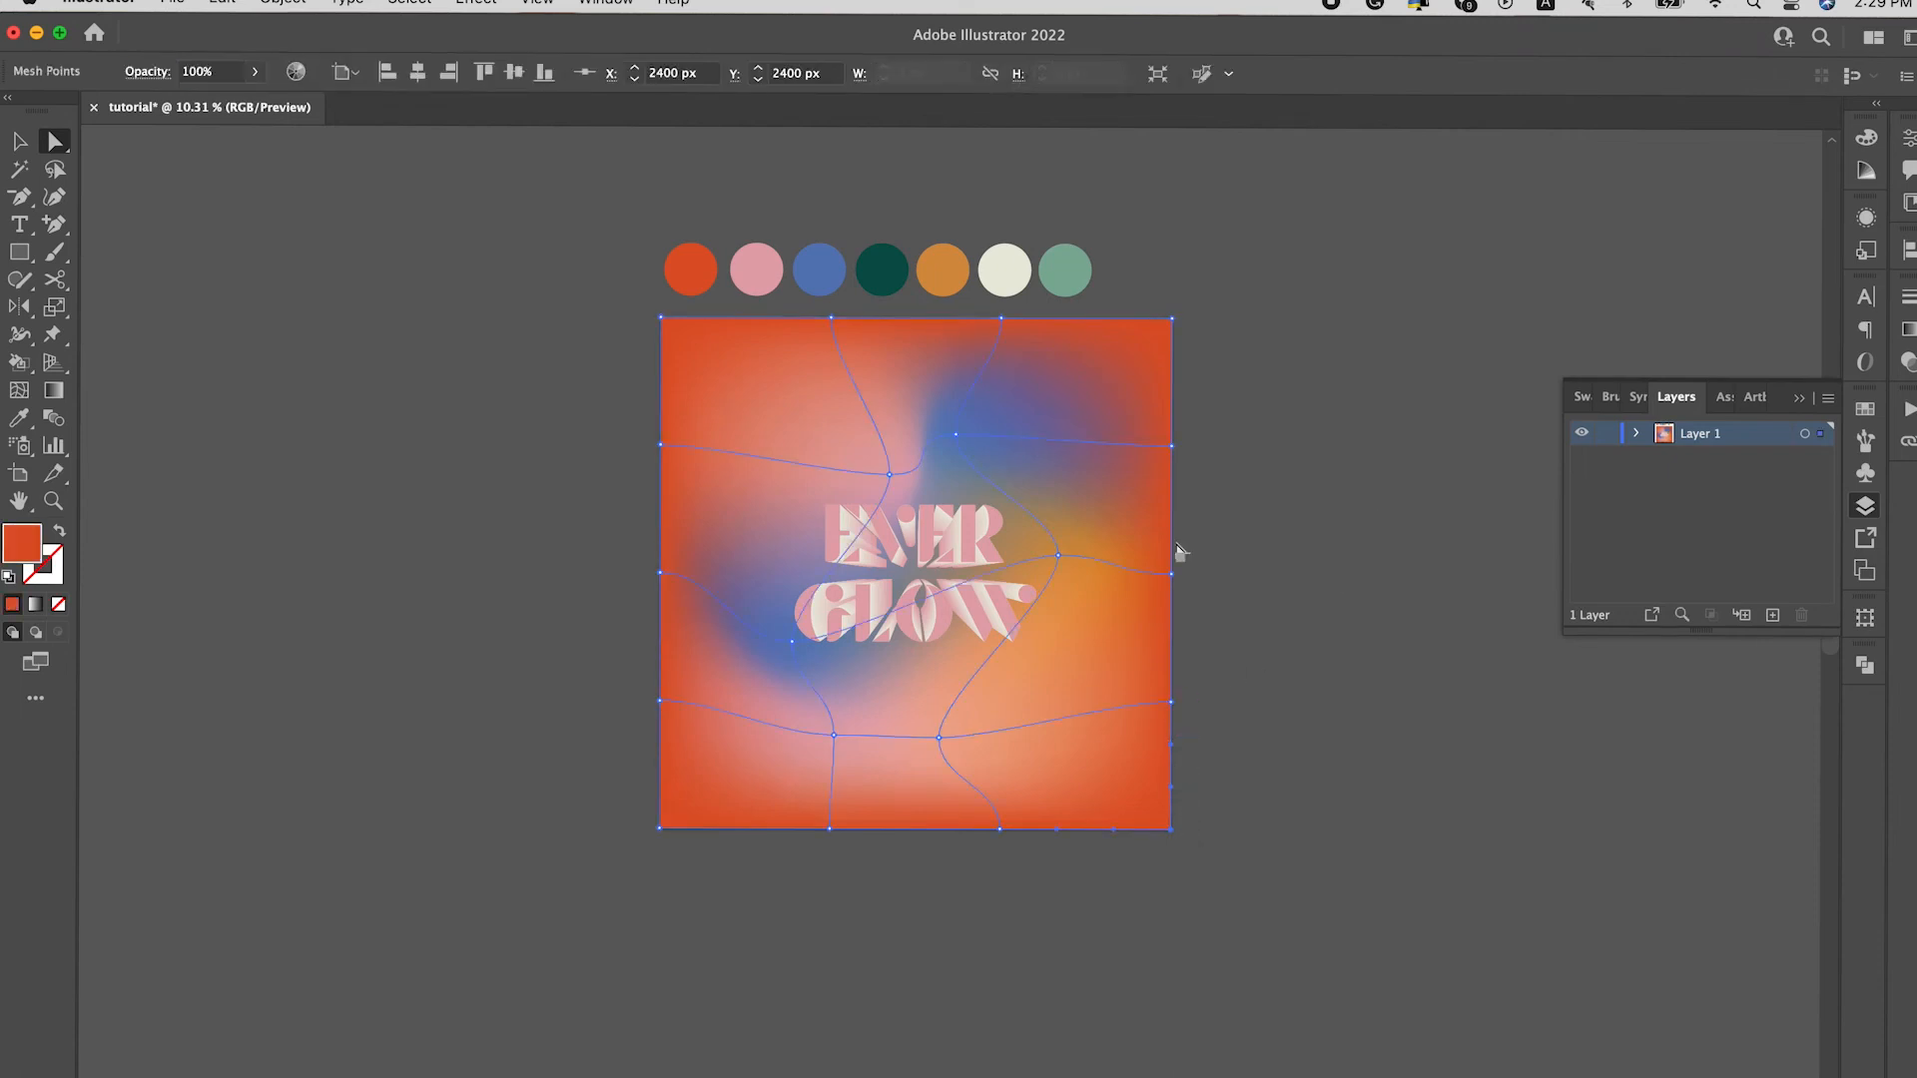
key(i)
click(772, 264)
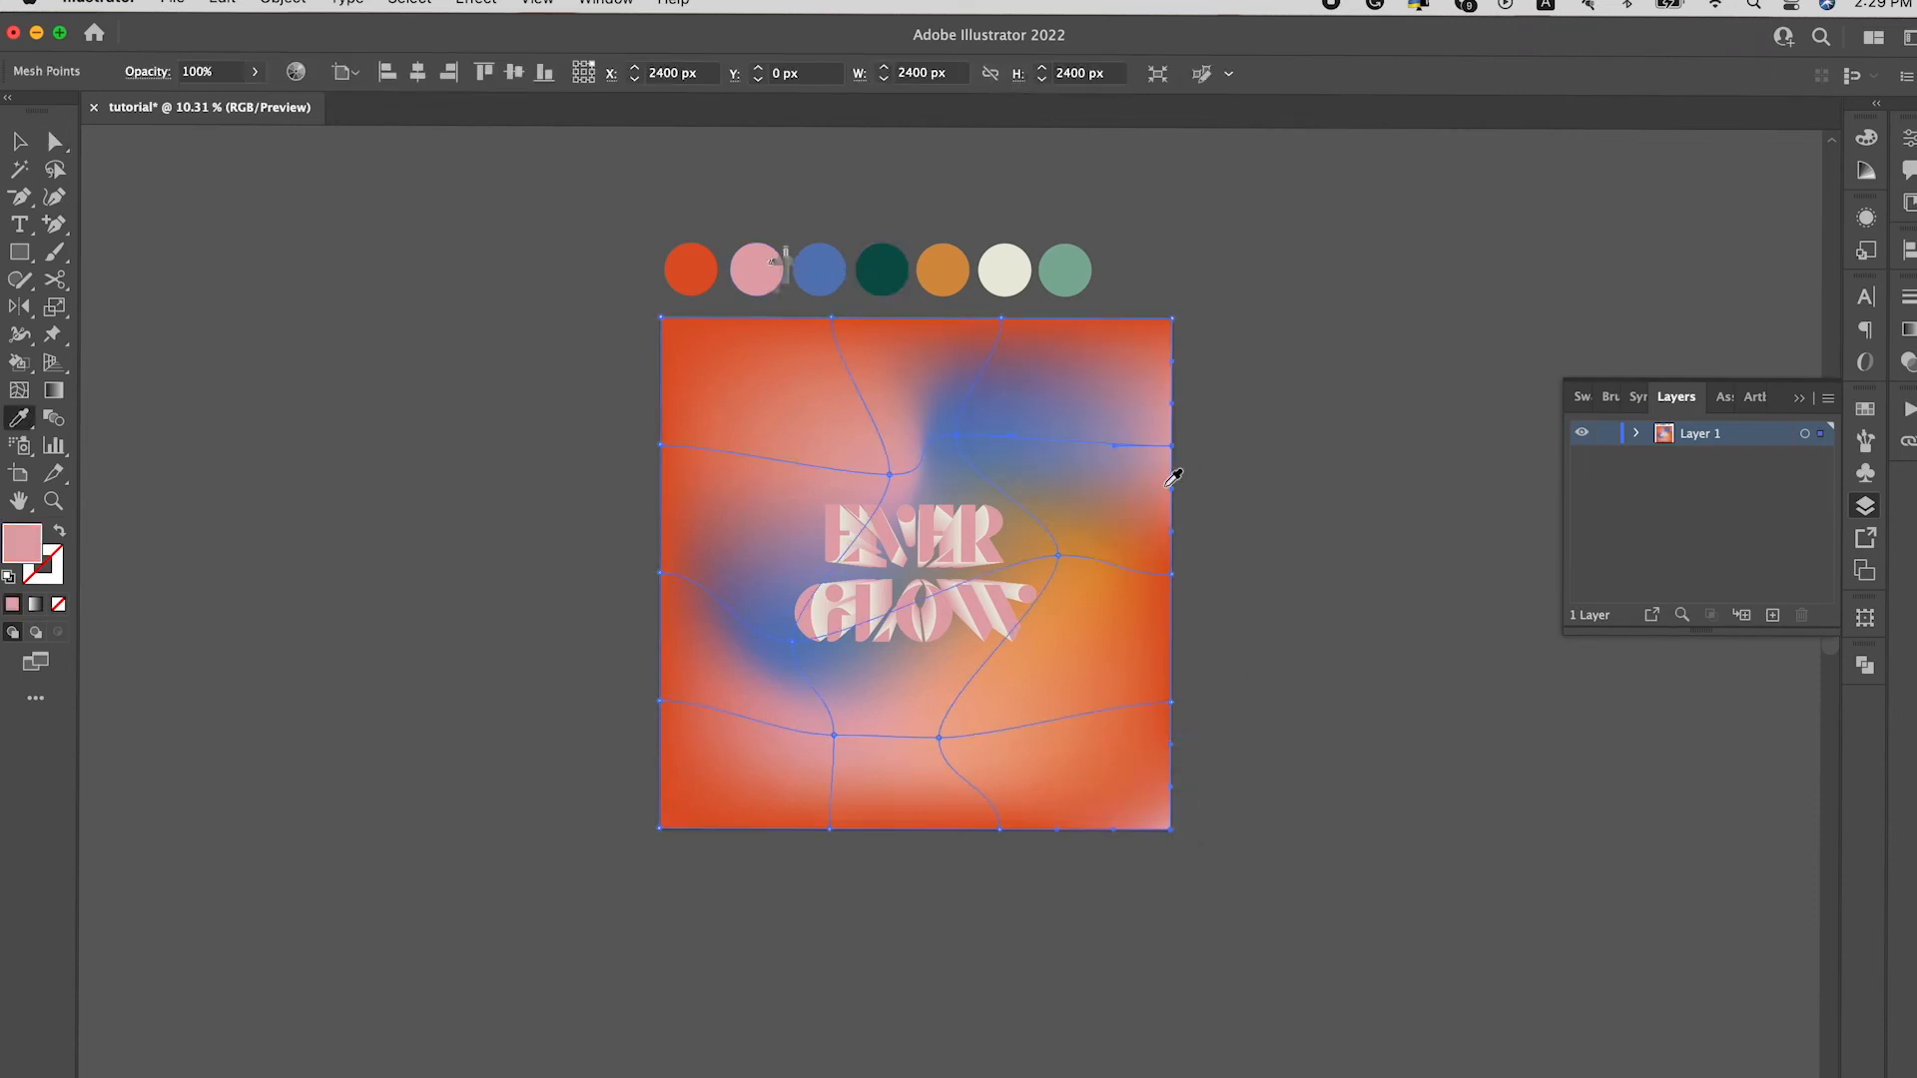
key(a)
click(1222, 535)
Step: Colour the left-edge mesh point at X 0, Y 600 px with the palette pink
click(662, 444)
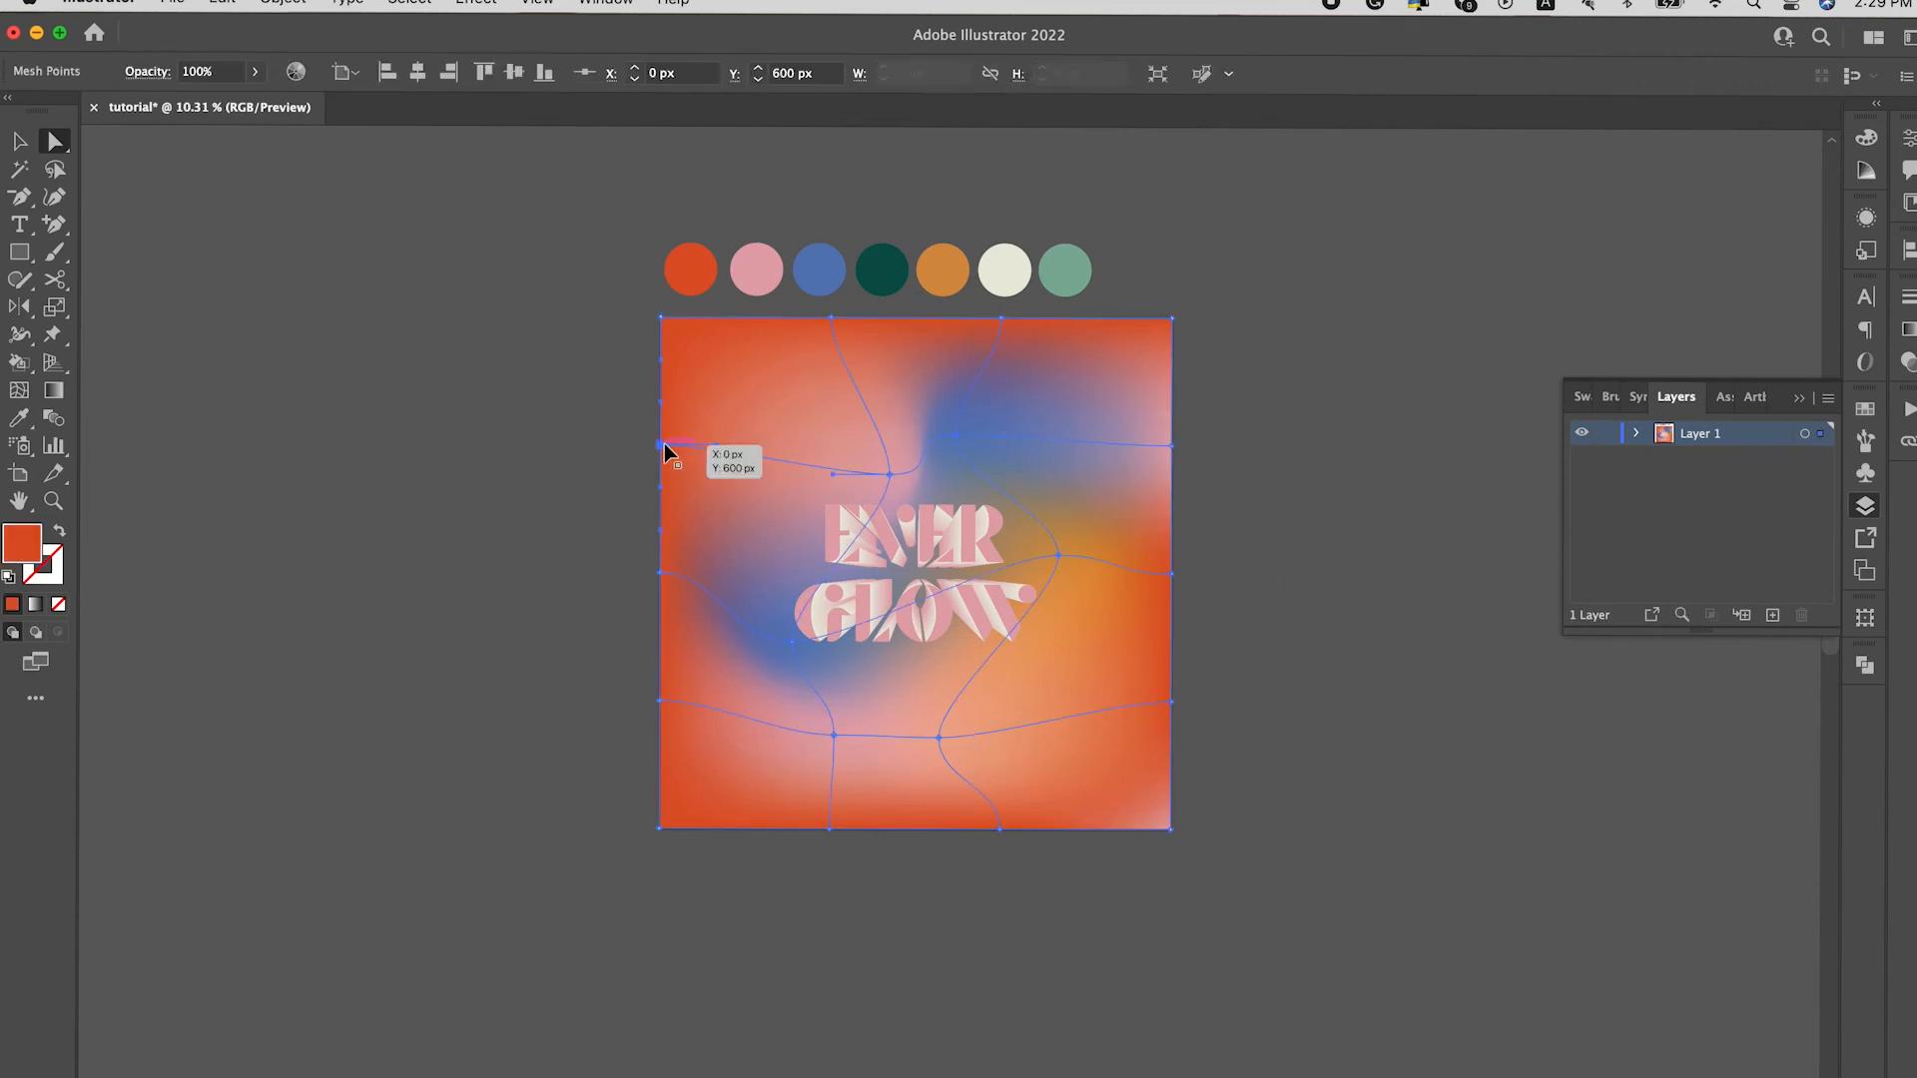
key(i)
click(756, 264)
key(a)
click(1254, 406)
Step: Move the mesh's upper right-edge and lowest left-edge points down along their edges, and shift the lower-left inner point toward the left edge
click(1094, 455)
drag(1171, 445, 1174, 532)
click(1248, 639)
click(715, 728)
drag(660, 703, 660, 780)
drag(833, 735, 755, 717)
click(1160, 675)
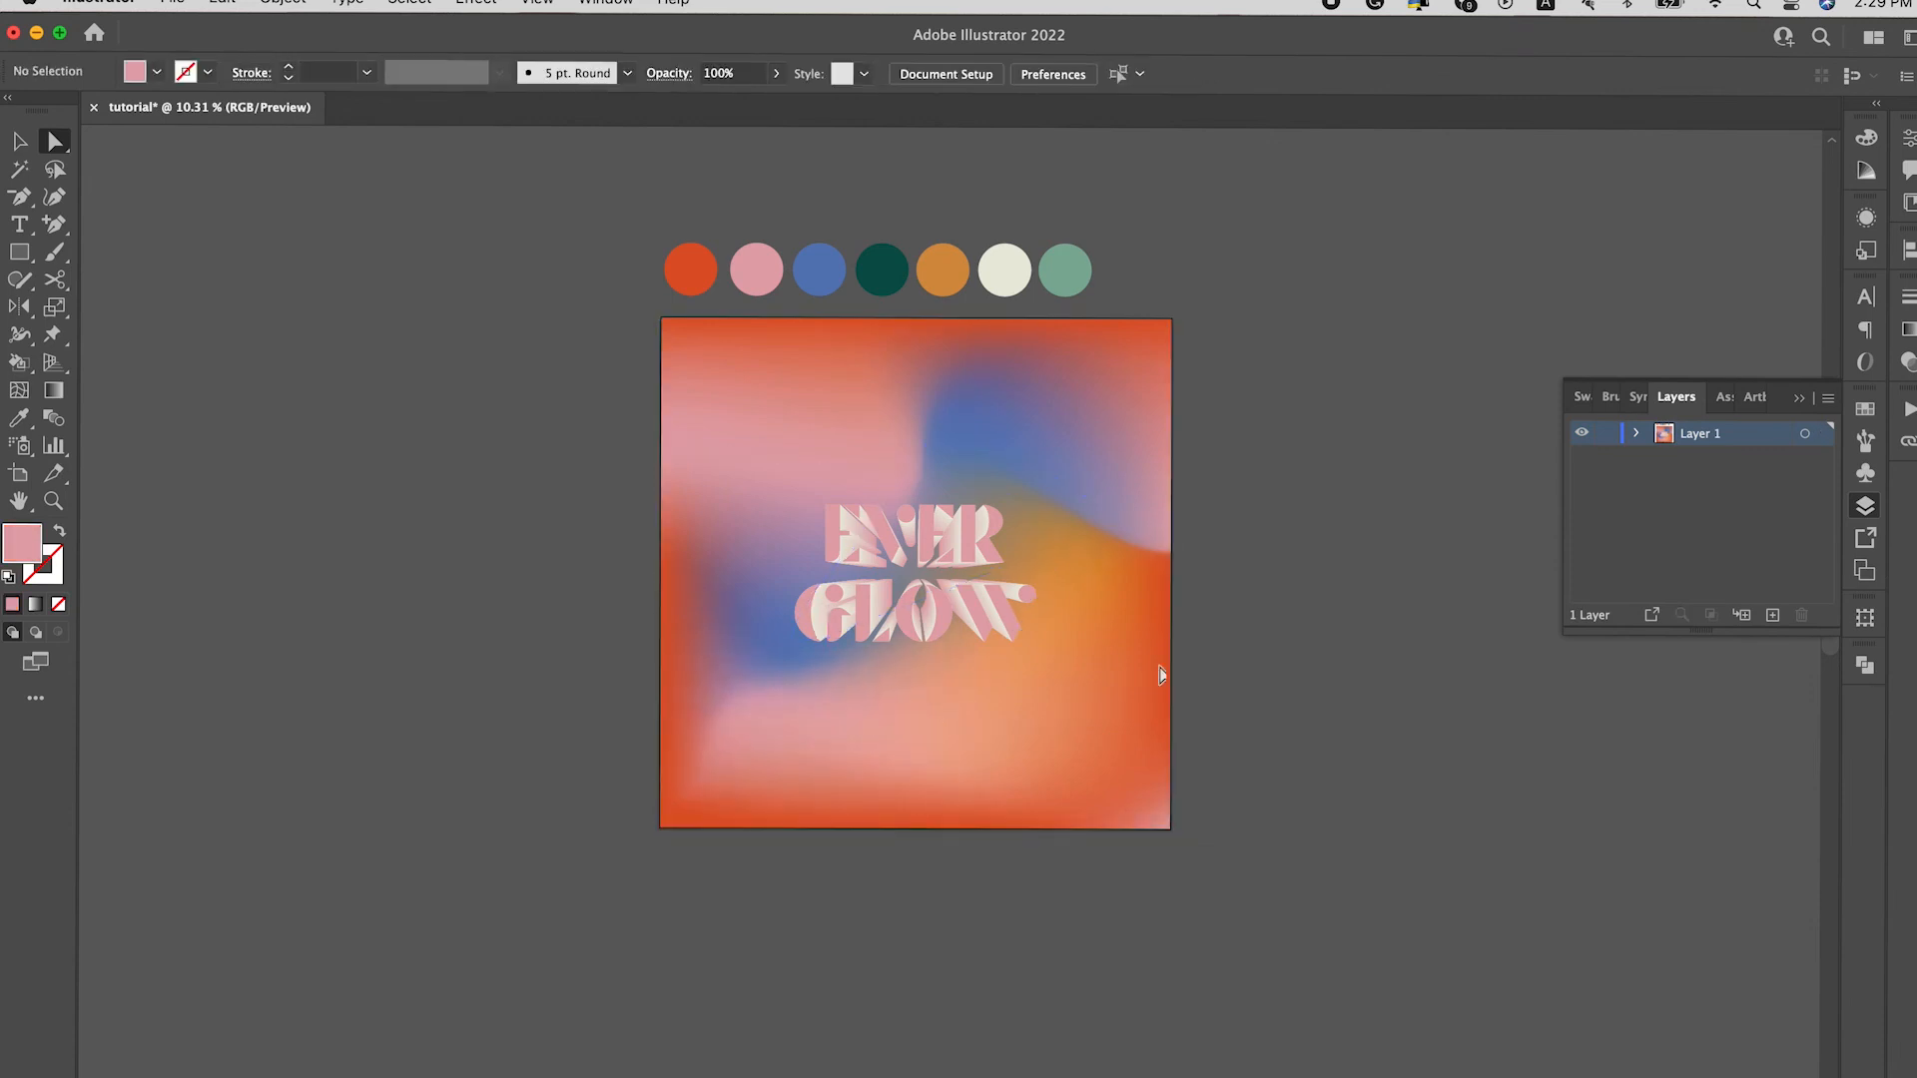
Step: Adjust the left direction handle of the upper-left inner mesh point to reshape the pink area
click(770, 462)
drag(834, 475, 782, 496)
click(890, 474)
click(1298, 536)
Step: Colour the left inner mesh point on the square's bottom edge with the palette pink
click(825, 829)
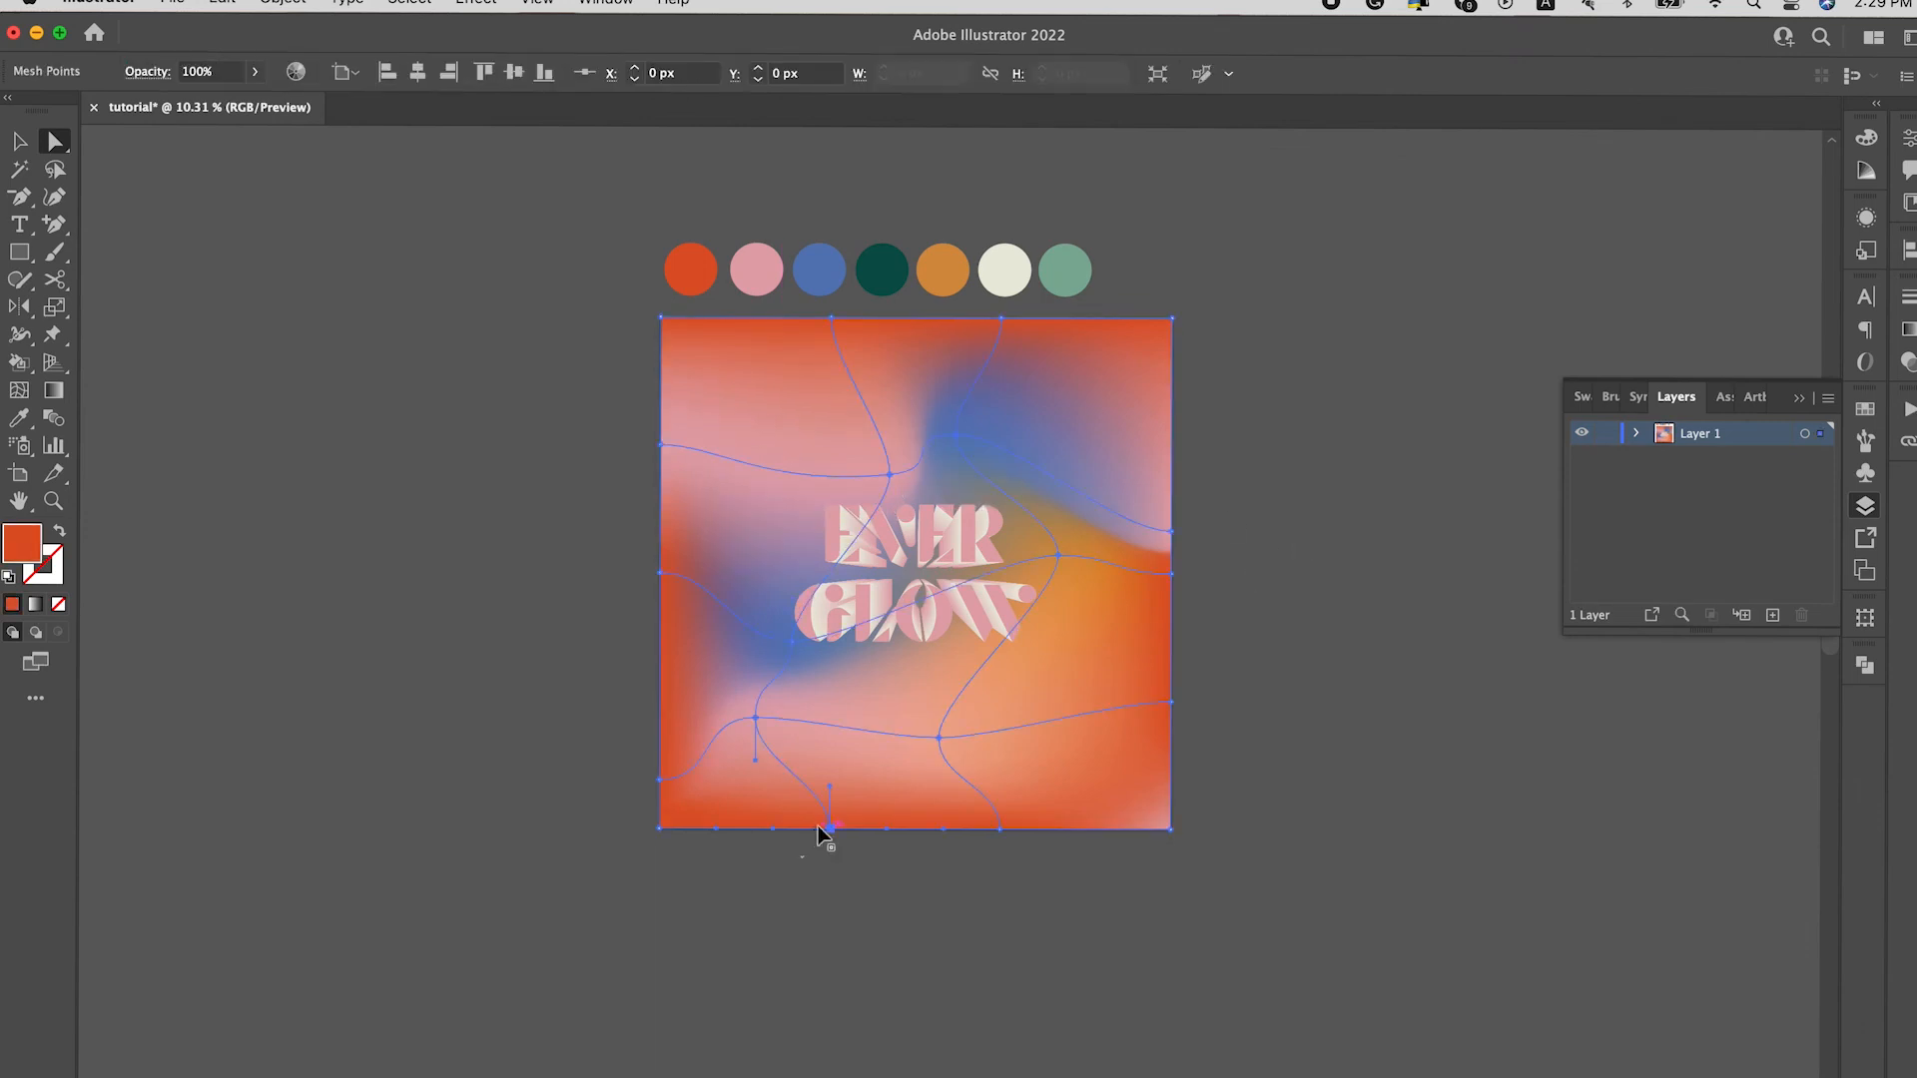
key(i)
click(759, 281)
key(a)
click(1286, 477)
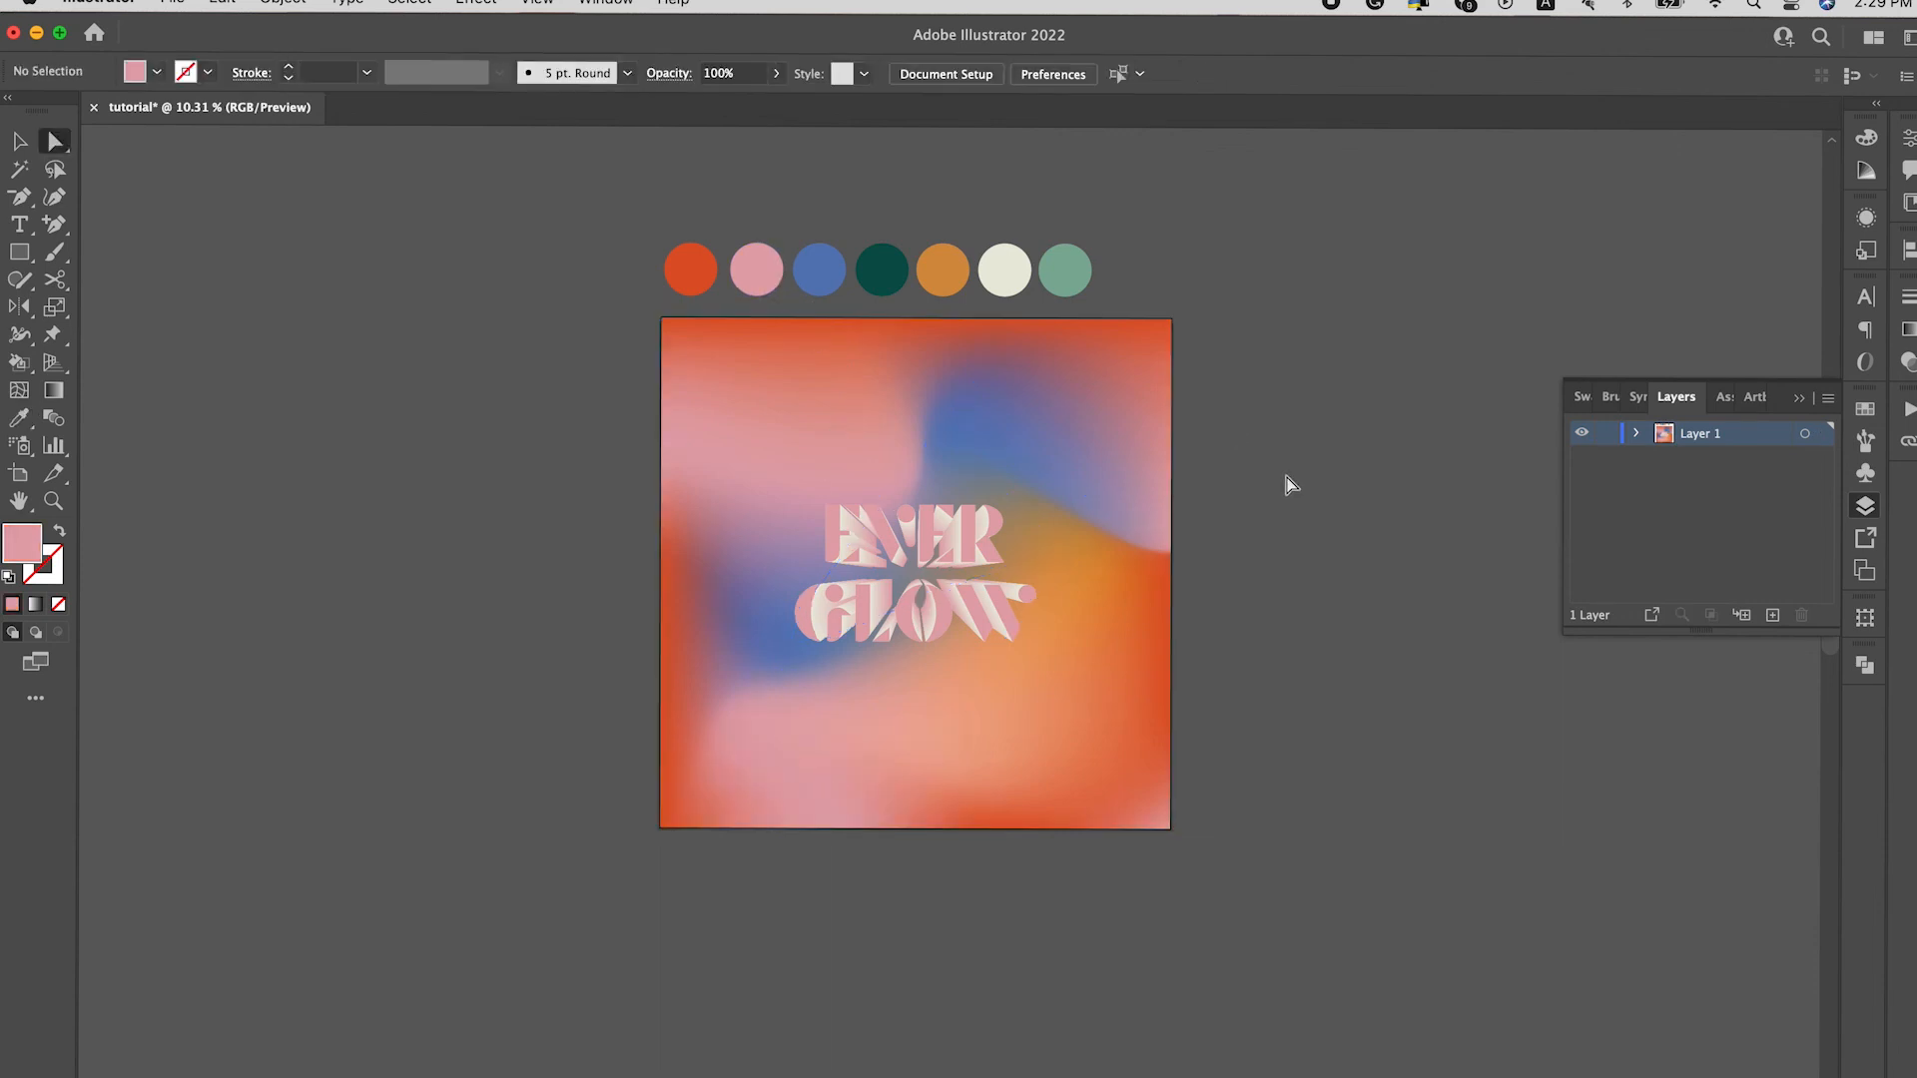
scroll(1286, 477, down, 3)
scroll(1286, 477, up, 2)
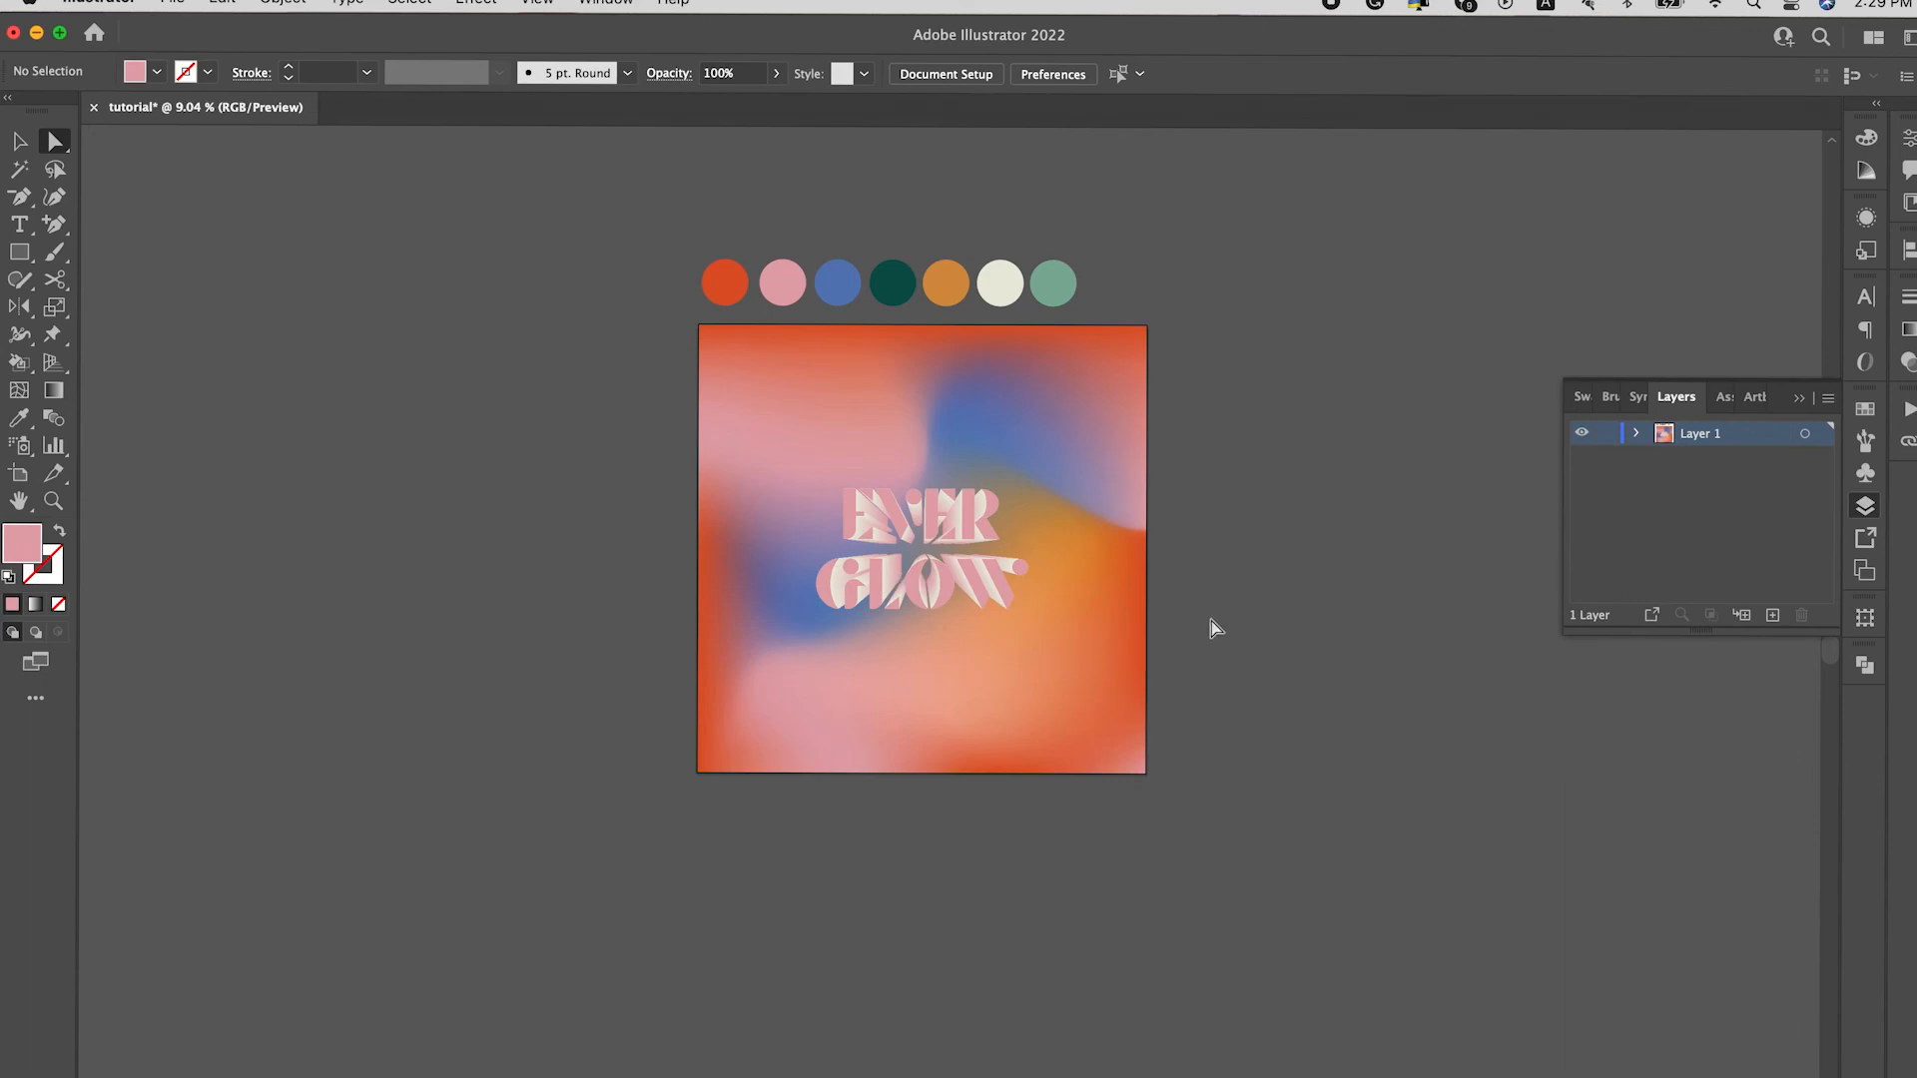
scroll(1230, 623, left, 1)
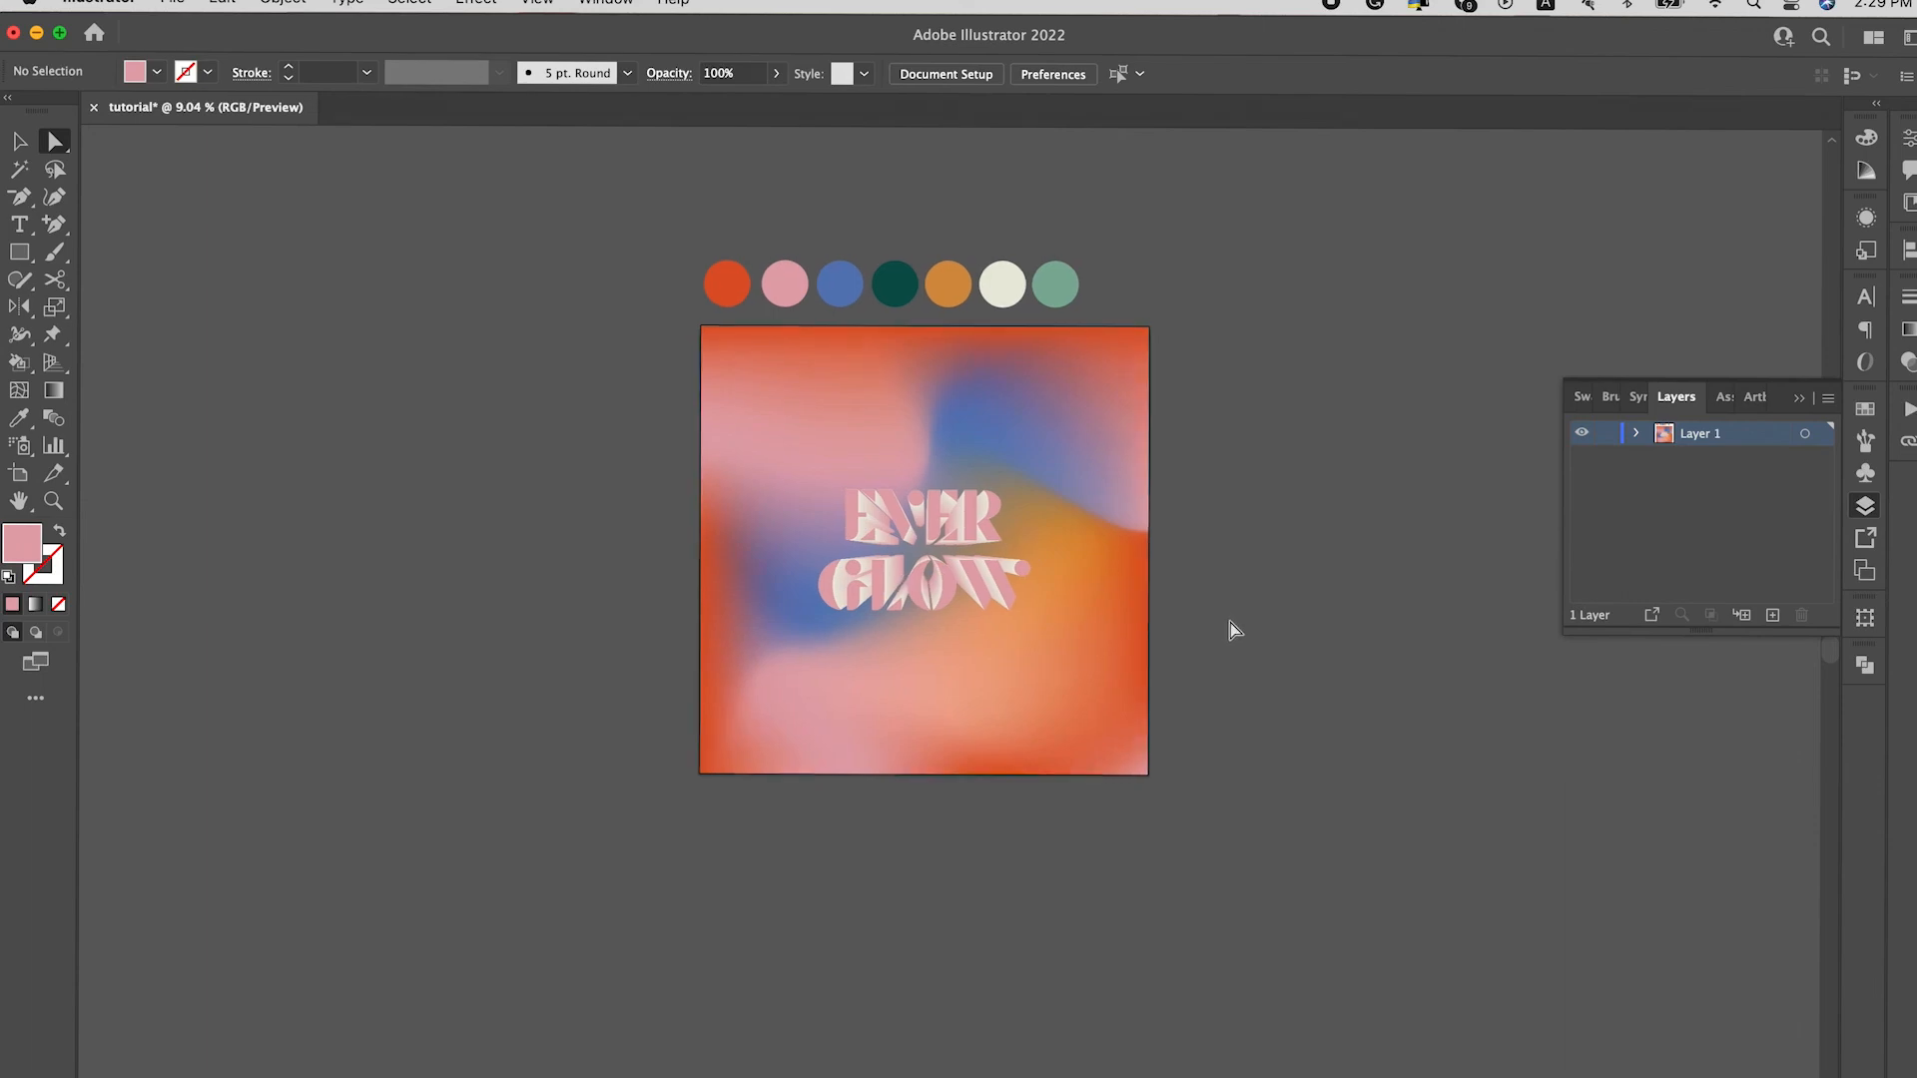